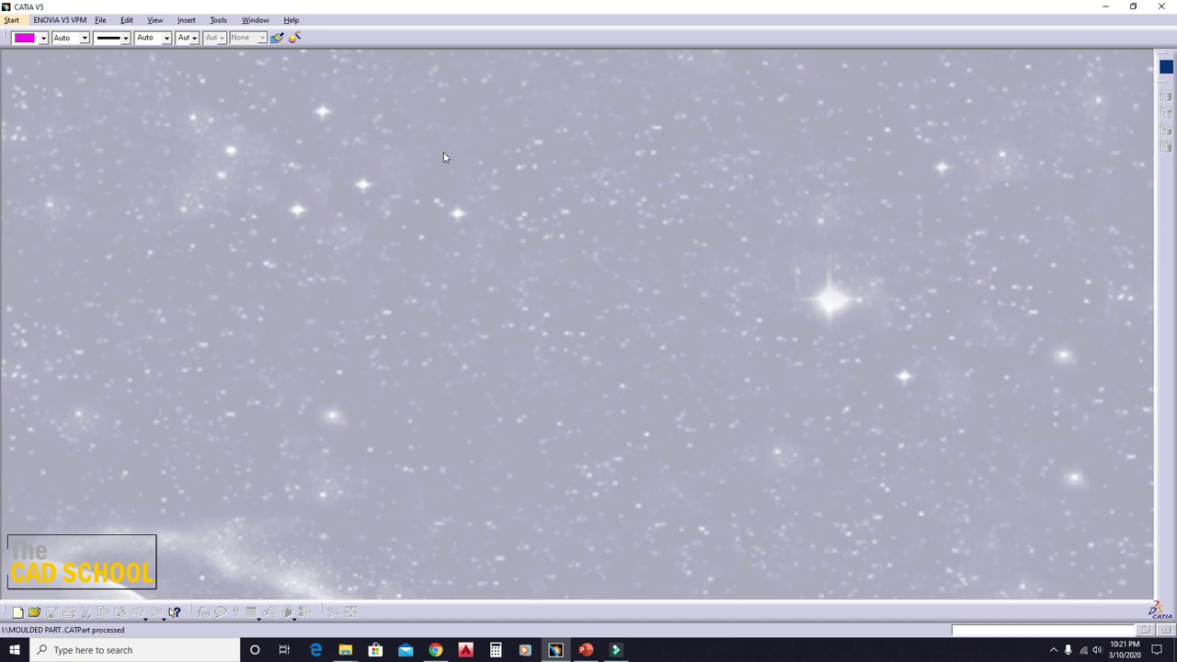
- Open 1 MOULDED PART.CATPart from the recent files and frame the junction box in view
{"action": "left_click", "coordinate": [100, 19]}
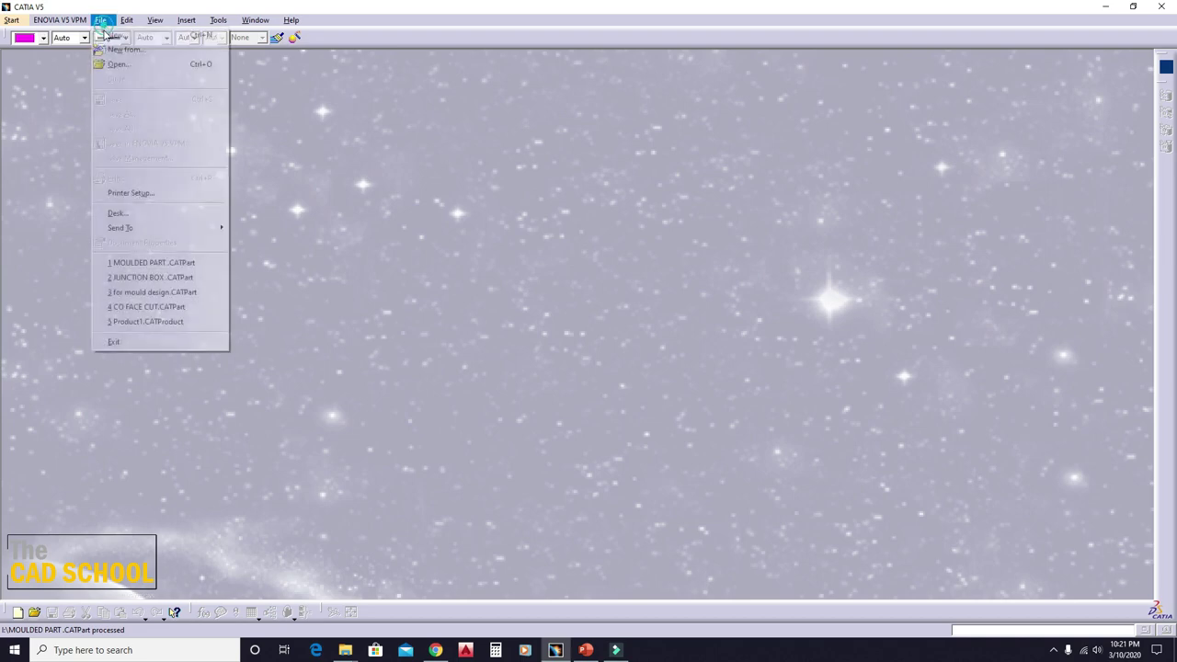
{"action": "left_click", "coordinate": [158, 262]}
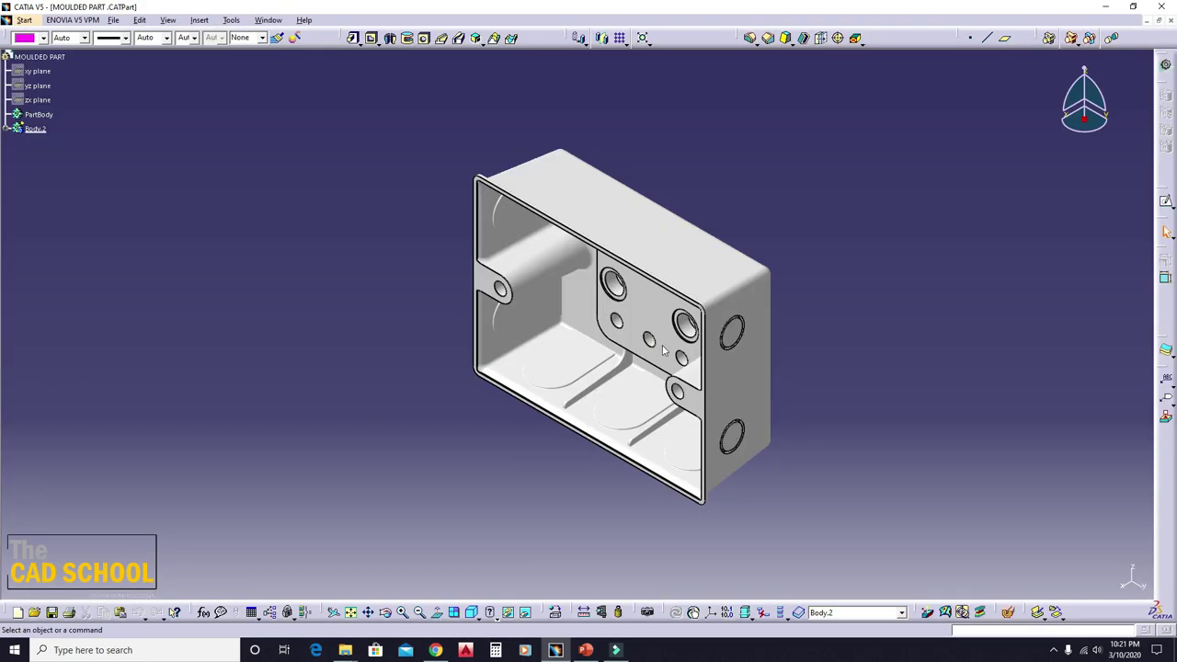
{"action": "middle_click_drag", "start_coordinate": [426, 282], "coordinate": [613, 351]}
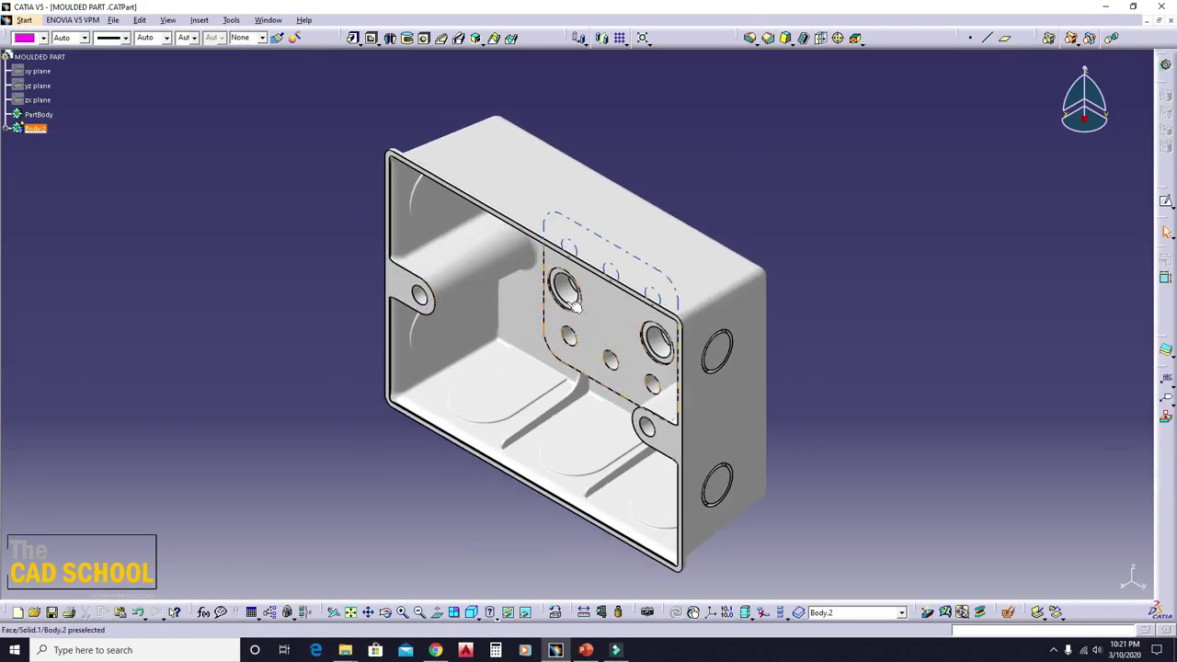
{"action": "middle_click_drag", "start_coordinate": [572, 306], "coordinate": [551, 359], "text": "ctrl"}
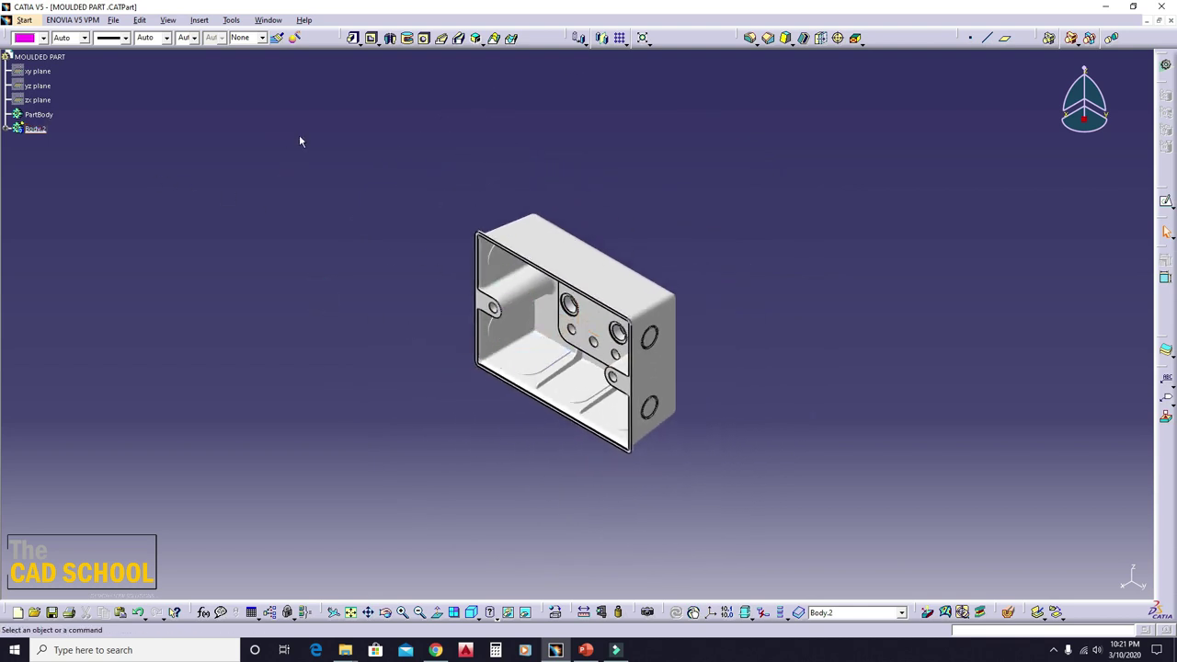
- Create a geometrical set named CAVITY PARTING SURFACE under MOULDED PART
{"action": "left_click", "coordinate": [200, 20]}
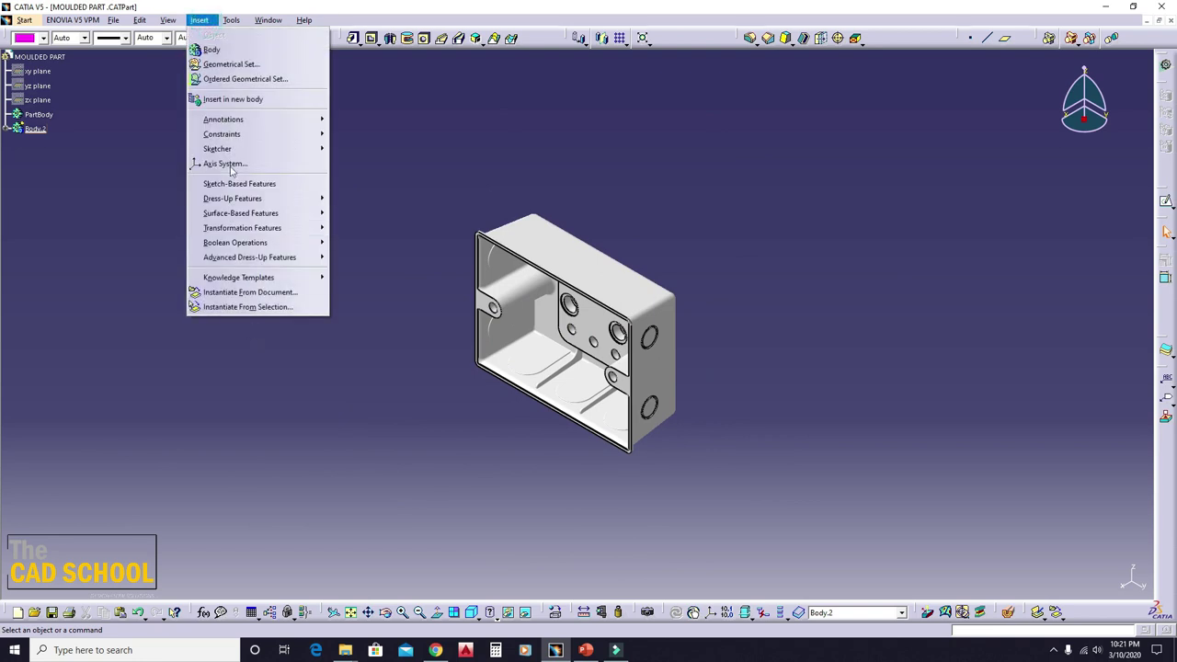
{"action": "left_click", "coordinate": [223, 63]}
{"action": "type", "text": "CAVITY PARTING SURFACE"}
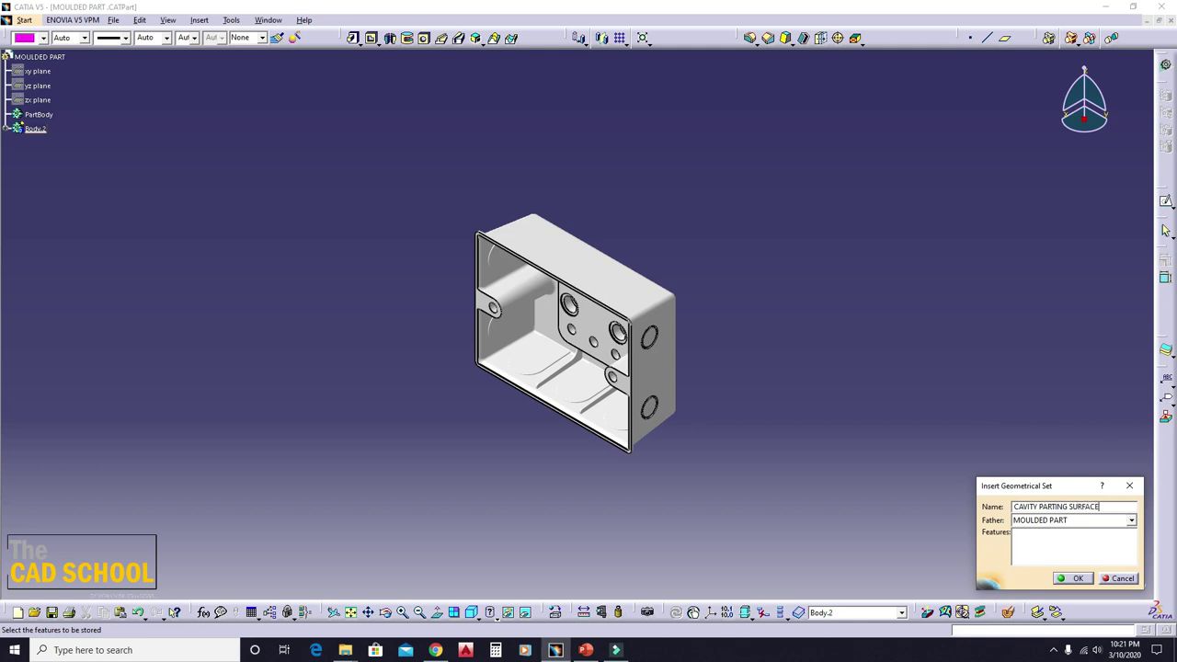
{"action": "key", "text": "Return"}
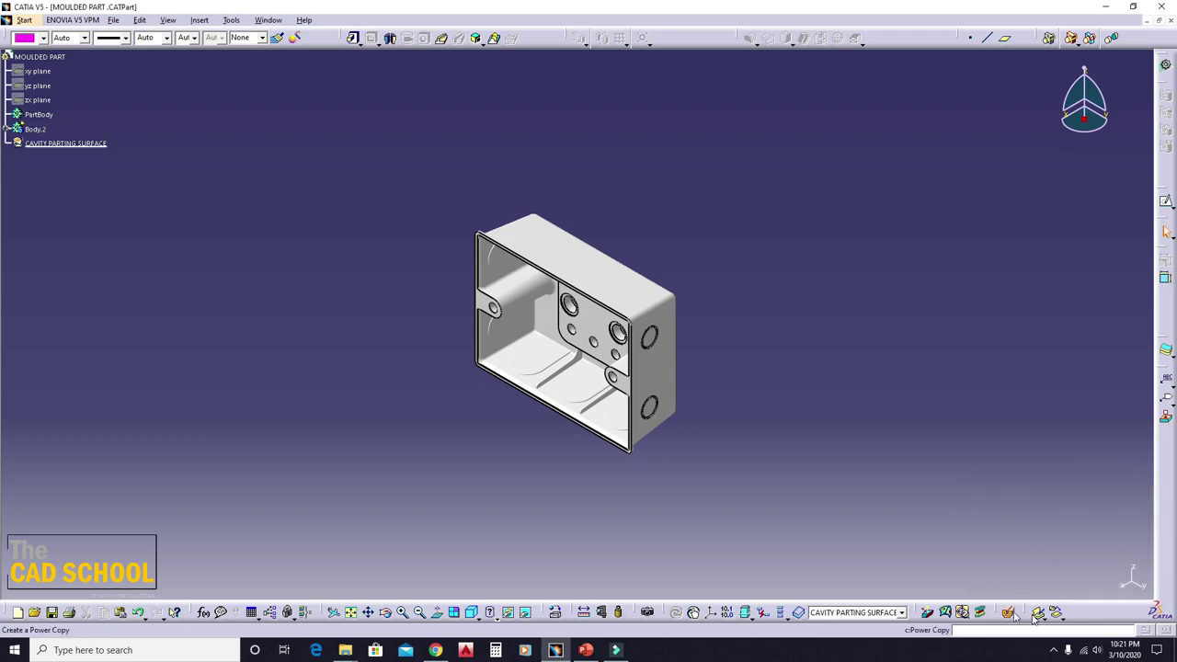
- Insert a new body and select Body.3 in the tree
{"action": "left_click", "coordinate": [201, 20]}
{"action": "left_click", "coordinate": [206, 46]}
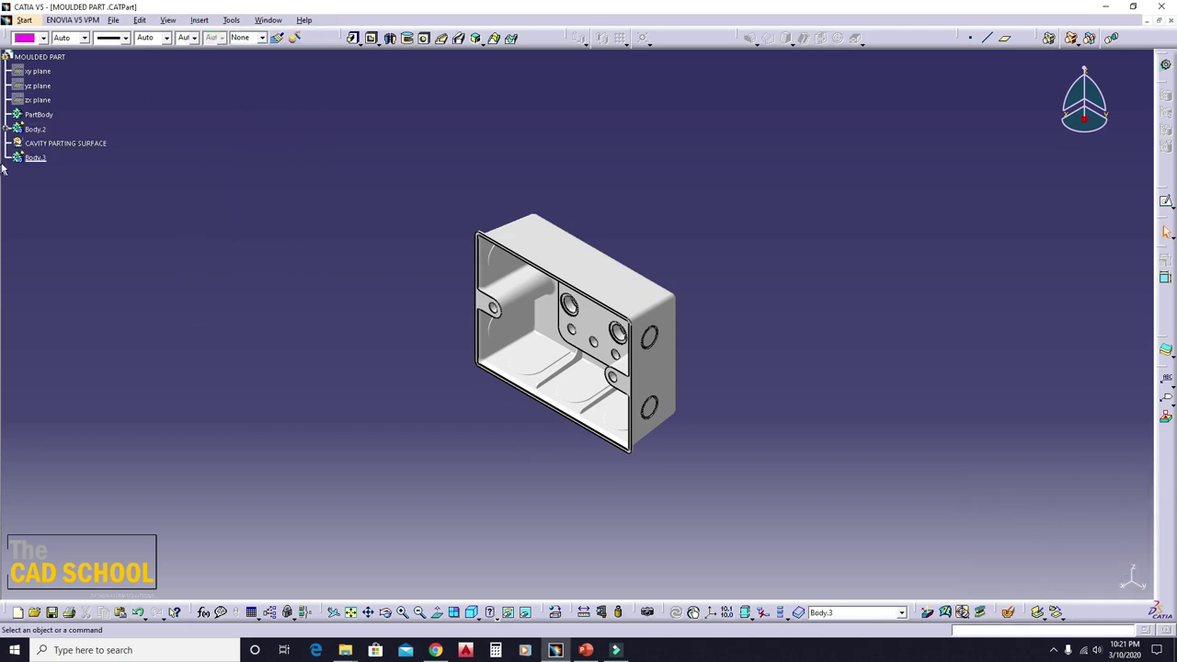
{"action": "left_click", "coordinate": [35, 157]}
- Delete Body.3 and create a geometrical set named CORE PARTING SURFACE
{"action": "key", "text": "Delete"}
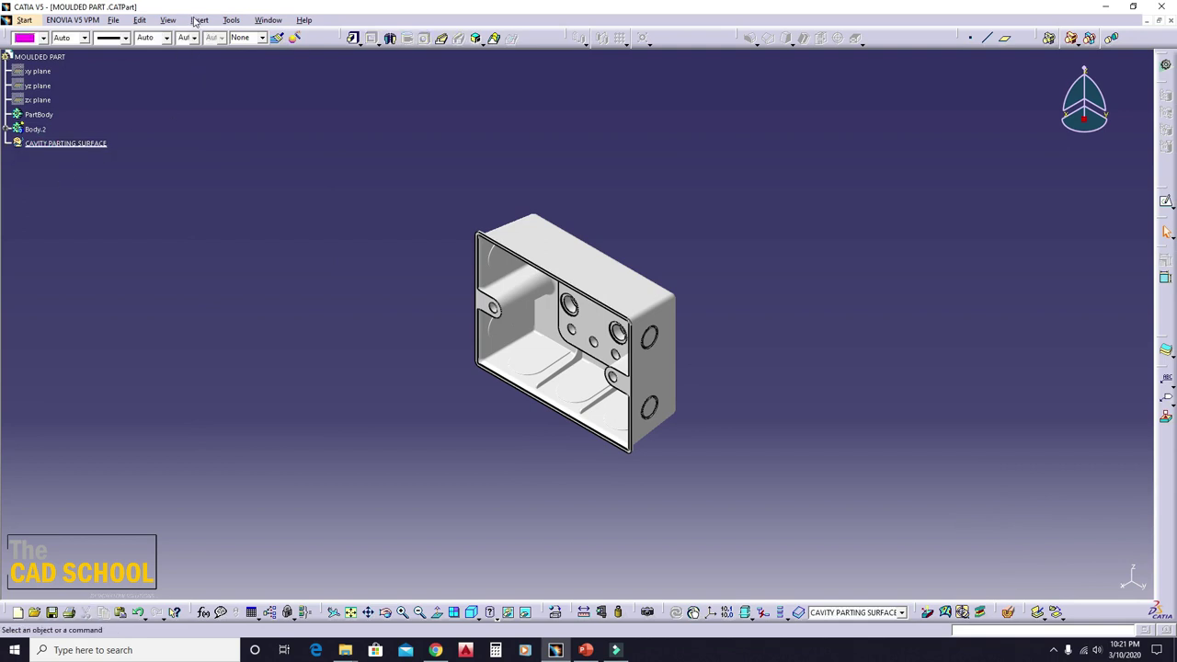
{"action": "left_click", "coordinate": [198, 20]}
{"action": "left_click", "coordinate": [207, 64]}
{"action": "type", "text": "CORE PARTING SURFACE"}
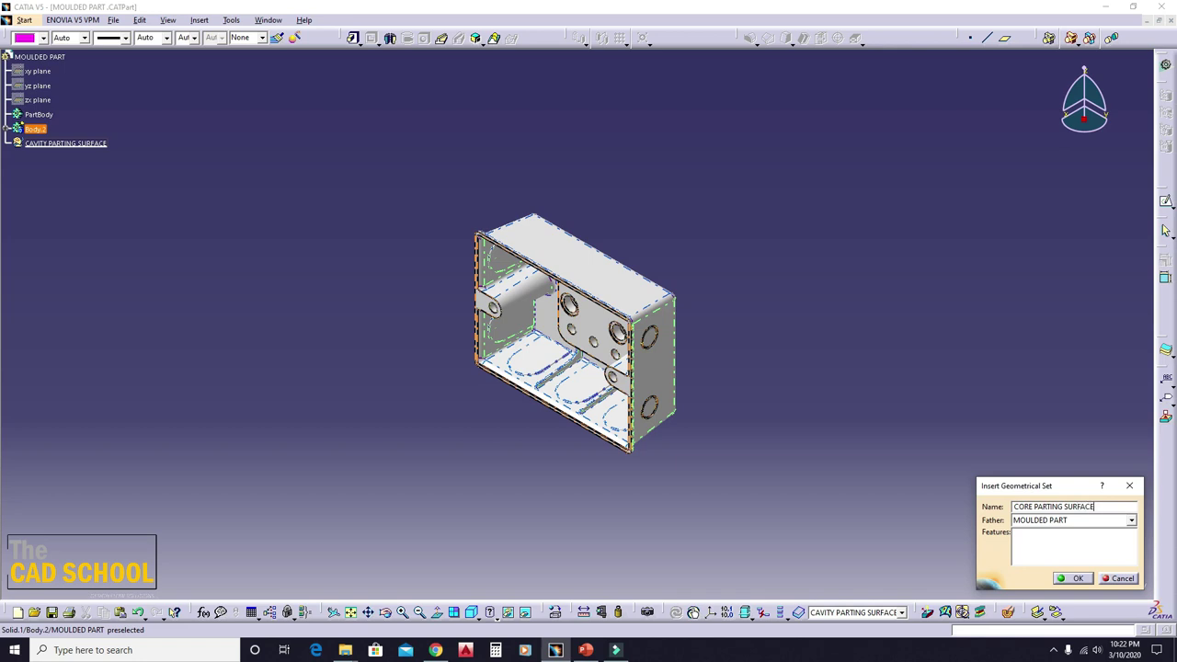
{"action": "key", "text": "Return"}
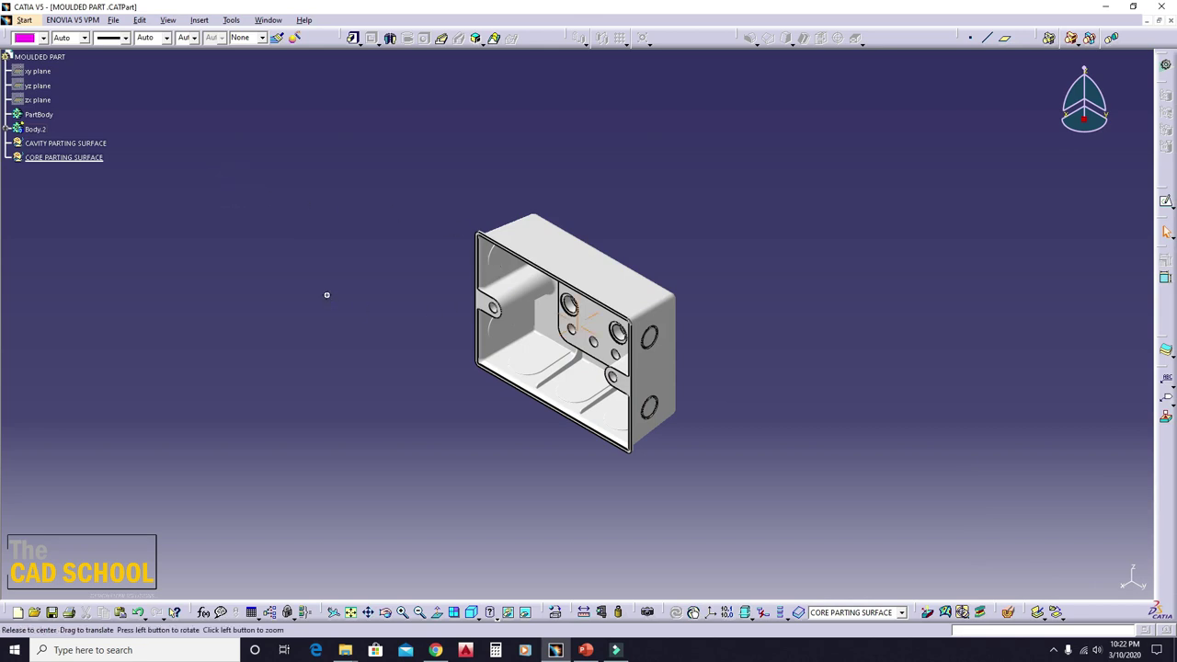
- Define CAVITY PARTING SURFACE as the in-work object and switch to Generative Shape Design
{"action": "mouse_move", "coordinate": [326, 291]}
{"action": "middle_mouse_down"}
{"action": "mouse_move", "coordinate": [381, 350]}
{"action": "mouse_move", "coordinate": [538, 361]}
{"action": "mouse_move", "coordinate": [485, 307]}
{"action": "mouse_move", "coordinate": [835, 457]}
{"action": "mouse_move", "coordinate": [512, 347]}
{"action": "mouse_move", "coordinate": [543, 351]}
{"action": "mouse_move", "coordinate": [543, 322]}
{"action": "middle_mouse_up"}
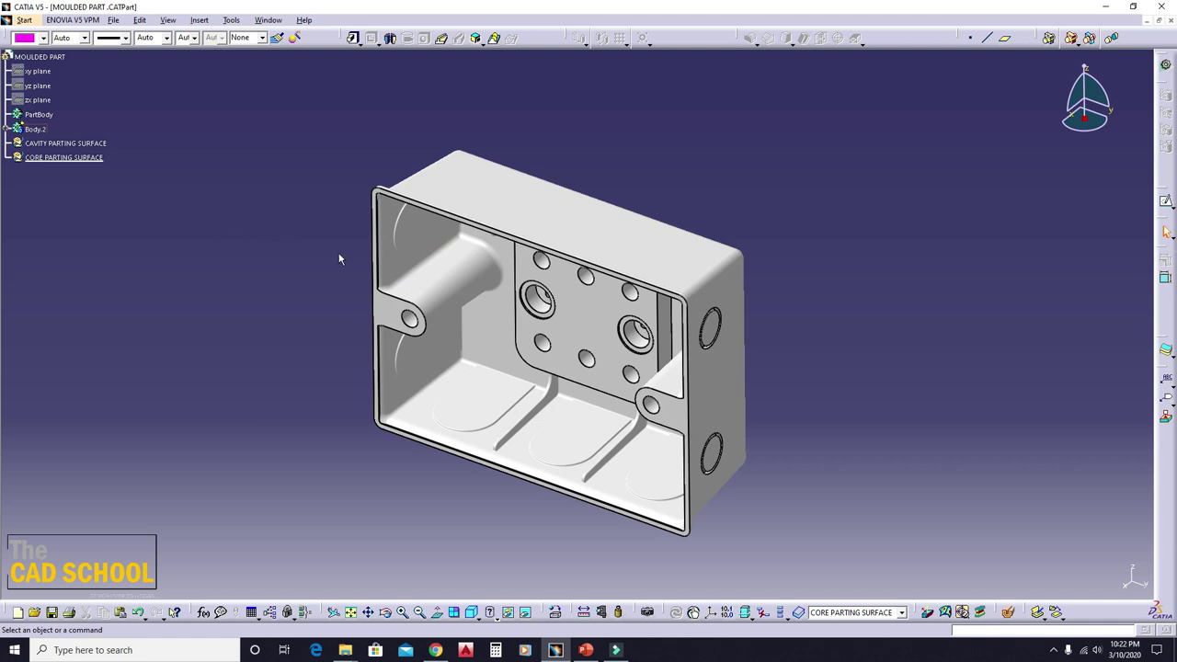
{"action": "left_click", "coordinate": [470, 231]}
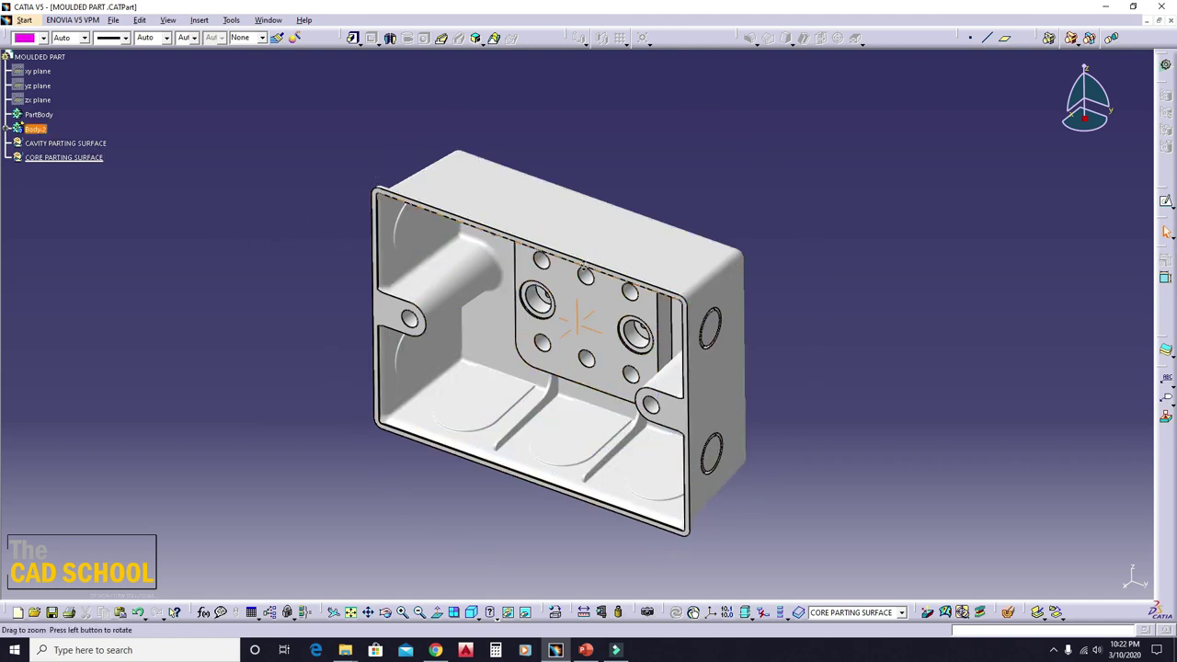
{"action": "middle_click_drag", "start_coordinate": [594, 280], "coordinate": [538, 271]}
{"action": "left_click", "coordinate": [109, 163]}
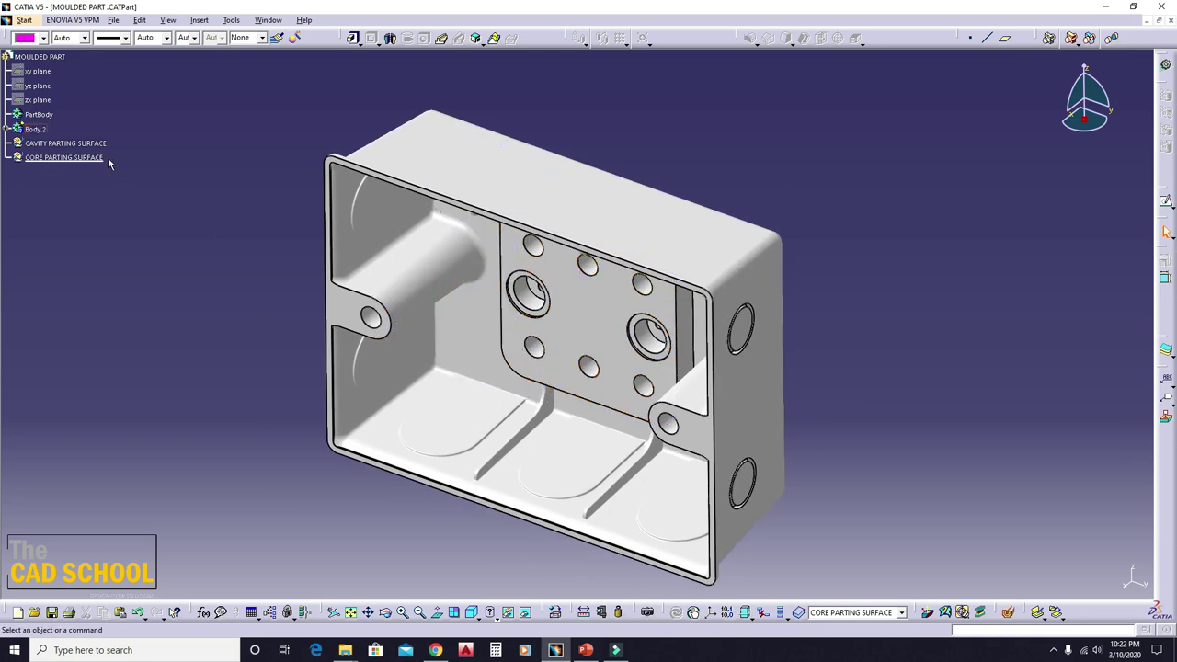
{"action": "right_click", "coordinate": [74, 145]}
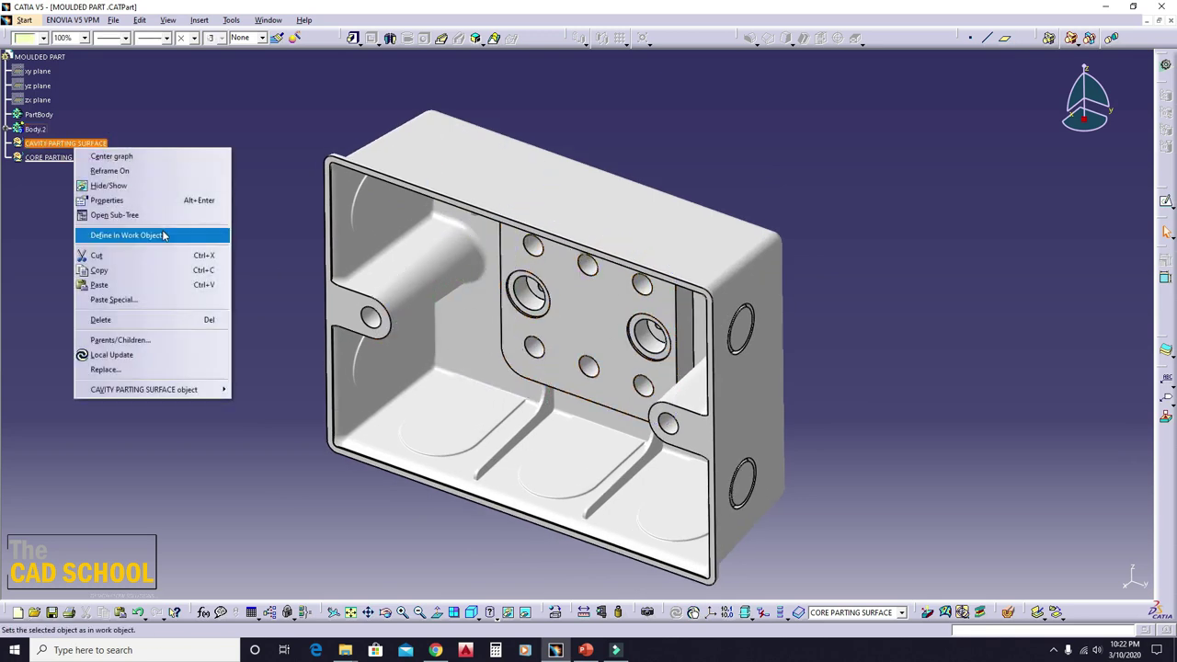
{"action": "left_click", "coordinate": [163, 236]}
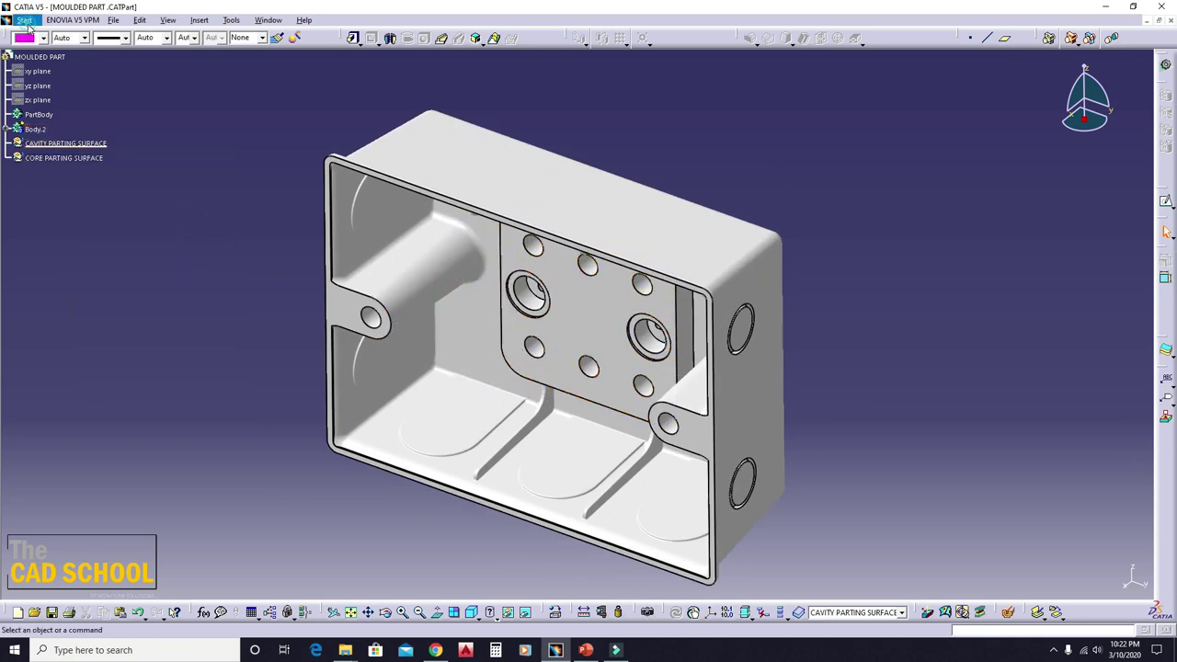
{"action": "left_click", "coordinate": [26, 20]}
{"action": "left_click", "coordinate": [217, 122]}
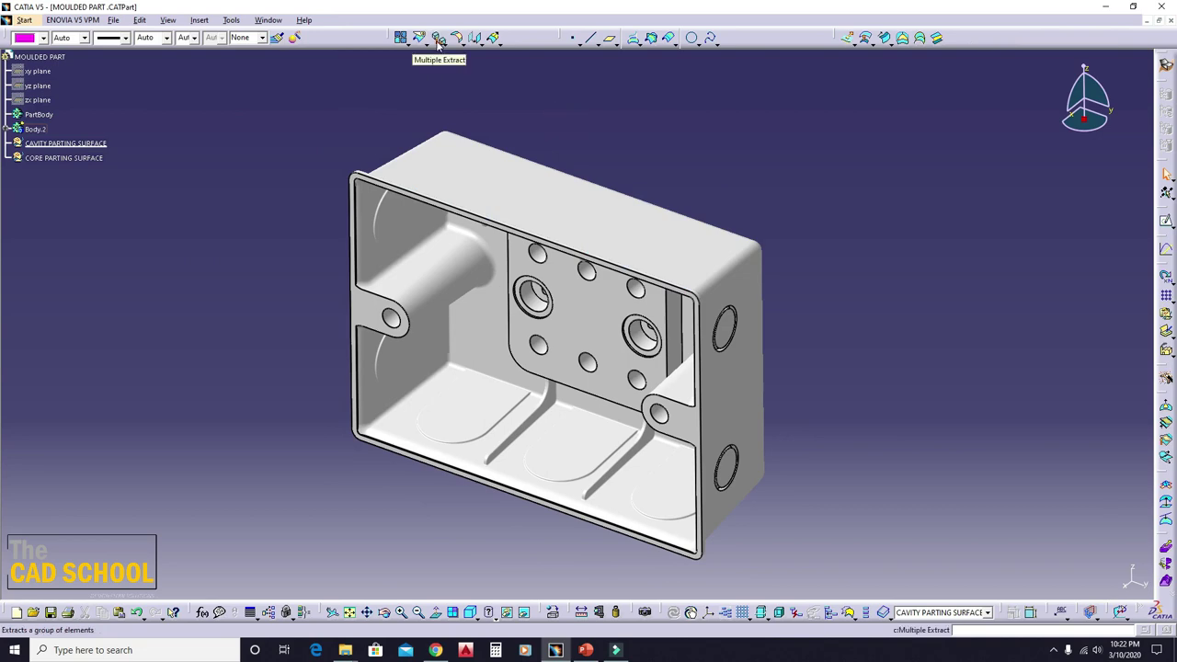
- Start a Multiple Extract on the inner side wall face with Tangent continuity propagation
{"action": "left_click", "coordinate": [440, 39]}
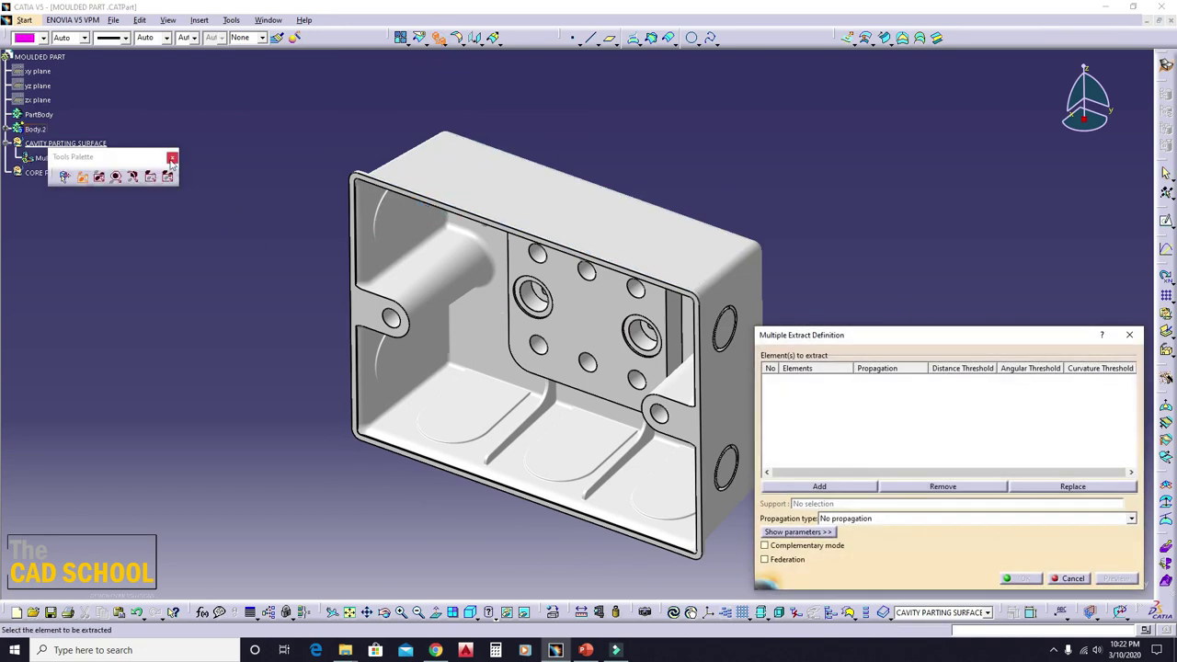
{"action": "middle_click_drag", "start_coordinate": [395, 276], "coordinate": [438, 248]}
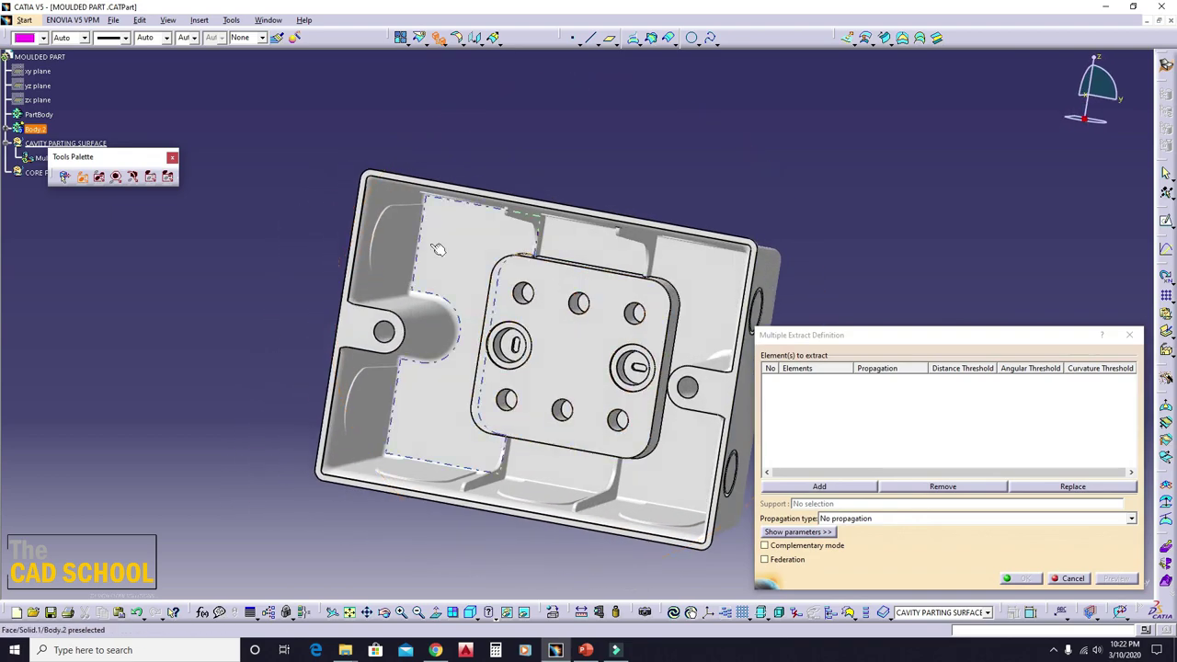
{"action": "left_click", "coordinate": [437, 248]}
{"action": "left_click", "coordinate": [988, 518]}
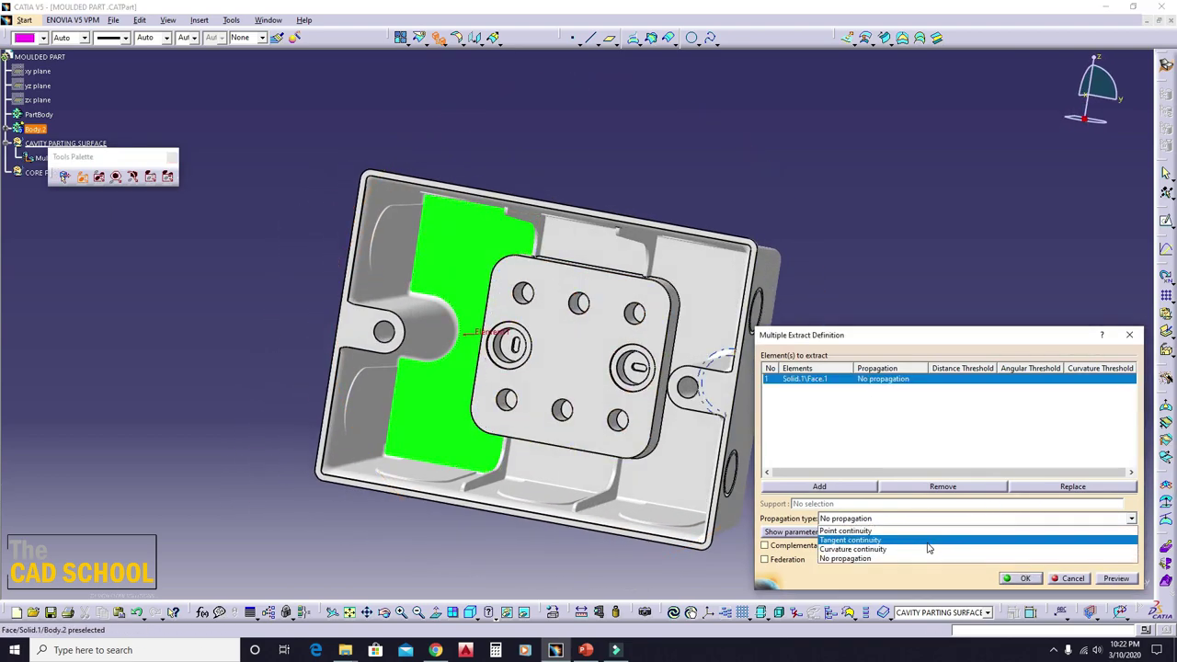
{"action": "left_click", "coordinate": [928, 542]}
{"action": "mouse_move", "coordinate": [925, 539]}
{"action": "middle_mouse_down"}
{"action": "mouse_move", "coordinate": [520, 437]}
{"action": "mouse_move", "coordinate": [322, 359]}
{"action": "mouse_move", "coordinate": [533, 263]}
{"action": "mouse_move", "coordinate": [267, 290]}
{"action": "middle_mouse_up"}
- Add the corner fillet, plate faces and several hole faces to the extract
{"action": "left_click", "coordinate": [383, 337]}
{"action": "left_click", "coordinate": [544, 287]}
{"action": "left_click", "coordinate": [557, 314]}
{"action": "left_click", "coordinate": [542, 292]}
{"action": "left_click", "coordinate": [464, 276]}
{"action": "left_click", "coordinate": [513, 263]}
{"action": "left_click", "coordinate": [607, 285]}
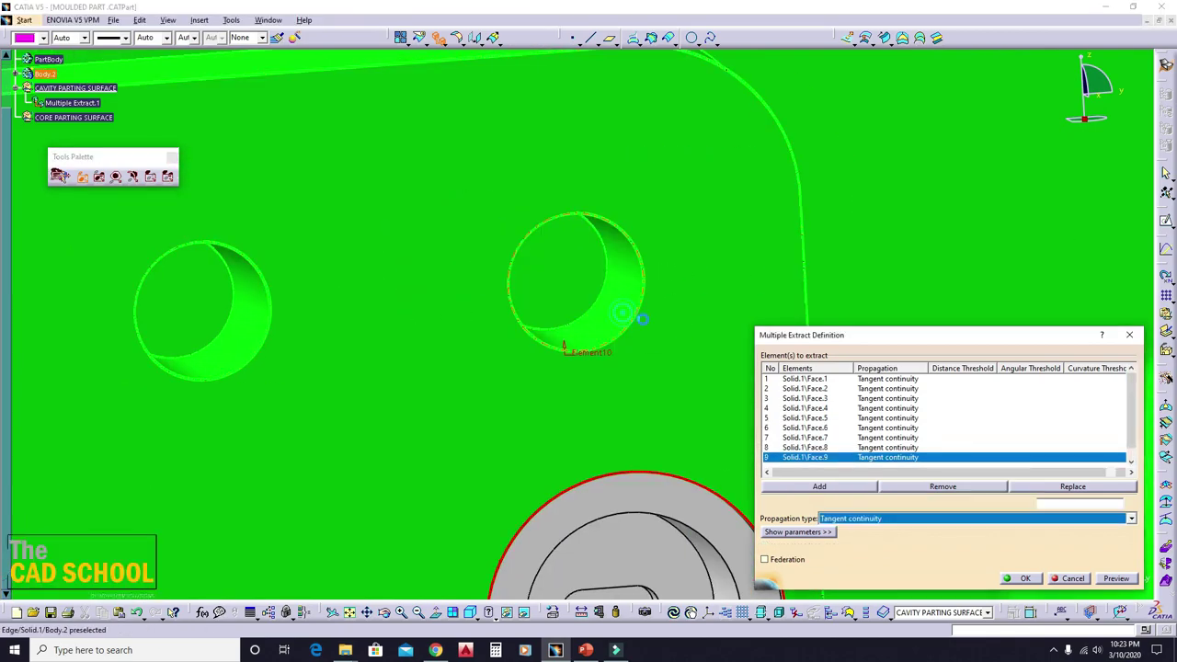
- Add the large boss faces, further hole faces and the slot hole face to the extract
{"action": "middle_click_drag", "start_coordinate": [641, 319], "coordinate": [534, 216]}
{"action": "left_click", "coordinate": [533, 216]}
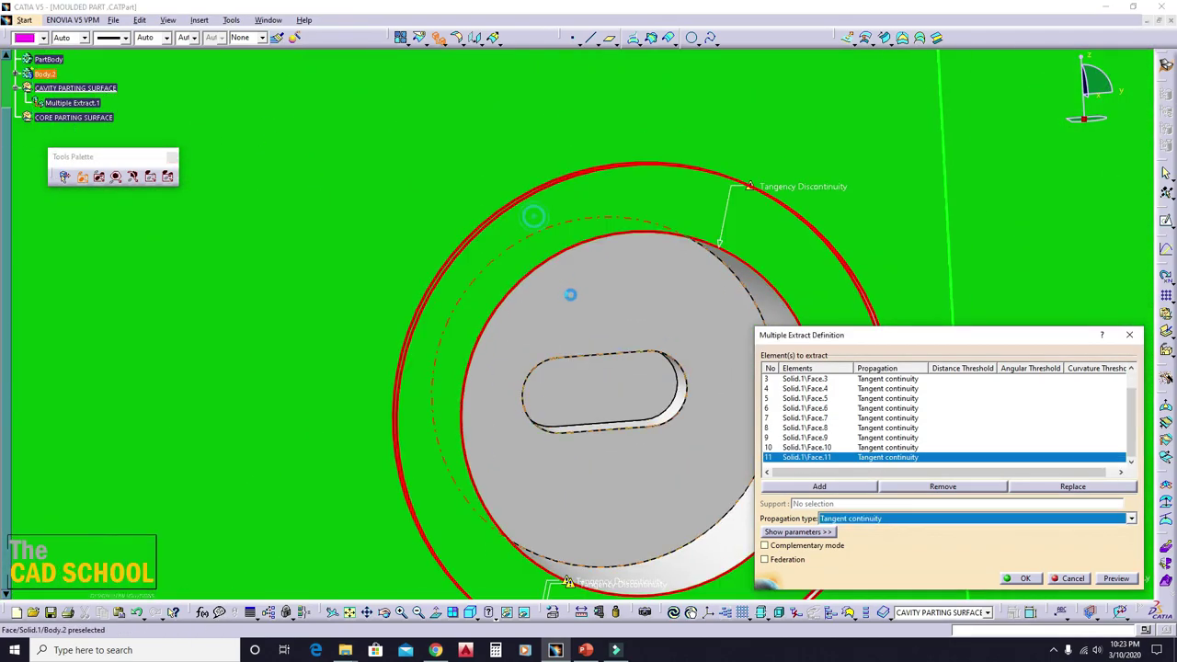
{"action": "left_click", "coordinate": [570, 294]}
{"action": "left_click", "coordinate": [631, 368]}
{"action": "mouse_move", "coordinate": [631, 368]}
{"action": "middle_mouse_down"}
{"action": "mouse_move", "coordinate": [707, 456]}
{"action": "mouse_move", "coordinate": [478, 137]}
{"action": "middle_mouse_up"}
{"action": "left_click", "coordinate": [552, 294]}
{"action": "left_click", "coordinate": [570, 276]}
{"action": "mouse_move", "coordinate": [570, 276]}
{"action": "middle_mouse_down"}
{"action": "mouse_move", "coordinate": [592, 201]}
{"action": "mouse_move", "coordinate": [714, 376]}
{"action": "mouse_move", "coordinate": [536, 420]}
{"action": "mouse_move", "coordinate": [192, 401]}
{"action": "mouse_move", "coordinate": [378, 407]}
{"action": "mouse_move", "coordinate": [525, 367]}
{"action": "mouse_move", "coordinate": [359, 500]}
{"action": "middle_mouse_up"}
{"action": "left_click", "coordinate": [726, 399]}
{"action": "left_click", "coordinate": [193, 402]}
{"action": "left_click", "coordinate": [331, 449]}
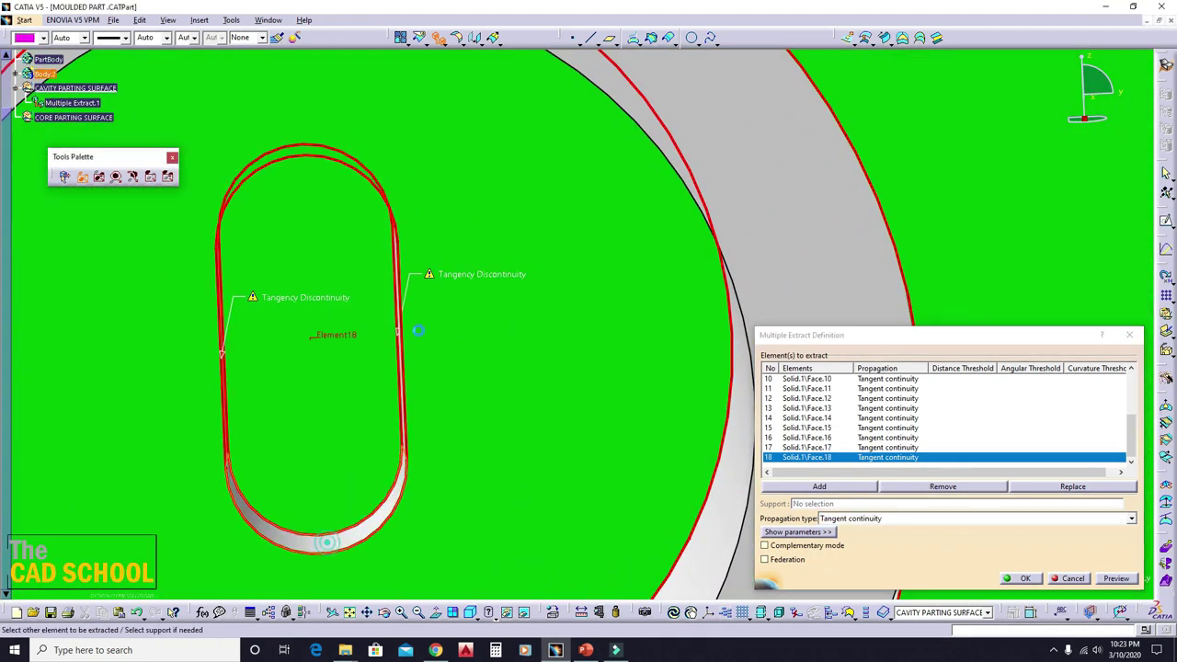
- Add the ring boss faces and the remaining boss faces, including a boss top face
{"action": "mouse_move", "coordinate": [418, 331]}
{"action": "middle_mouse_down"}
{"action": "mouse_move", "coordinate": [563, 356]}
{"action": "mouse_move", "coordinate": [577, 393]}
{"action": "mouse_move", "coordinate": [686, 263]}
{"action": "mouse_move", "coordinate": [667, 284]}
{"action": "mouse_move", "coordinate": [571, 219]}
{"action": "mouse_move", "coordinate": [620, 344]}
{"action": "mouse_move", "coordinate": [562, 331]}
{"action": "mouse_move", "coordinate": [491, 478]}
{"action": "mouse_move", "coordinate": [378, 327]}
{"action": "mouse_move", "coordinate": [539, 399]}
{"action": "mouse_move", "coordinate": [591, 441]}
{"action": "mouse_move", "coordinate": [612, 249]}
{"action": "middle_mouse_up"}
{"action": "left_click", "coordinate": [563, 357]}
{"action": "left_click", "coordinate": [577, 393]}
{"action": "left_click", "coordinate": [577, 393]}
{"action": "left_click", "coordinate": [557, 333]}
{"action": "left_click", "coordinate": [497, 455]}
{"action": "left_click", "coordinate": [497, 460]}
{"action": "left_click", "coordinate": [612, 249]}
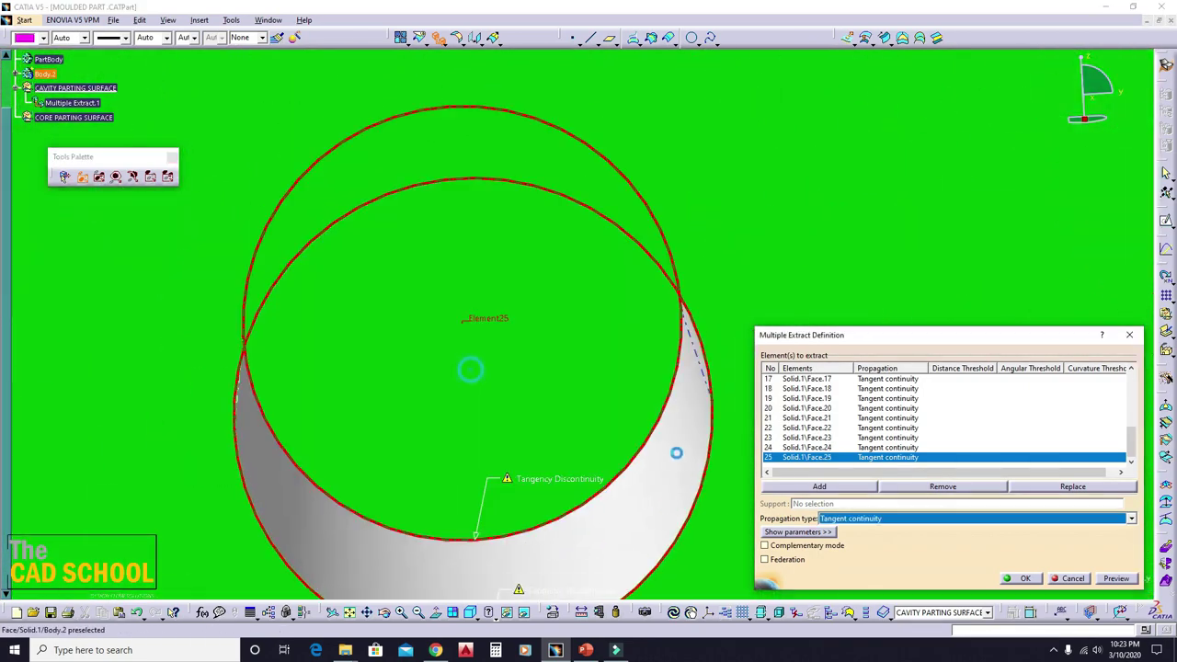
{"action": "mouse_move", "coordinate": [672, 472]}
{"action": "middle_mouse_down"}
{"action": "mouse_move", "coordinate": [565, 266]}
{"action": "mouse_move", "coordinate": [546, 341]}
{"action": "mouse_move", "coordinate": [478, 425]}
{"action": "middle_mouse_up"}
- Add the remaining boss, hole-area, grey strip and inner corner faces to the extract
{"action": "left_click", "coordinate": [478, 425]}
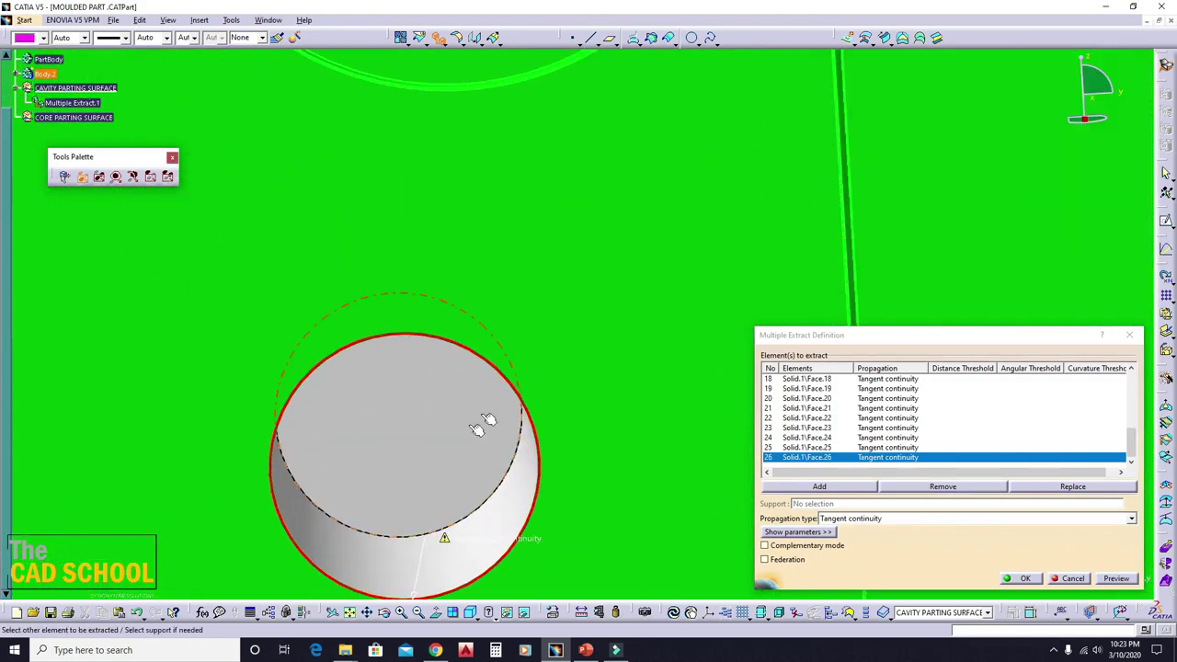
{"action": "left_click", "coordinate": [439, 426]}
{"action": "left_click", "coordinate": [408, 480]}
{"action": "mouse_move", "coordinate": [429, 355]}
{"action": "middle_mouse_down"}
{"action": "mouse_move", "coordinate": [520, 367]}
{"action": "mouse_move", "coordinate": [507, 289]}
{"action": "mouse_move", "coordinate": [664, 273]}
{"action": "mouse_move", "coordinate": [467, 358]}
{"action": "mouse_move", "coordinate": [534, 293]}
{"action": "mouse_move", "coordinate": [539, 368]}
{"action": "middle_mouse_up"}
{"action": "left_click", "coordinate": [624, 272]}
{"action": "left_click", "coordinate": [501, 533]}
{"action": "mouse_move", "coordinate": [502, 533]}
{"action": "middle_mouse_down"}
{"action": "mouse_move", "coordinate": [453, 481]}
{"action": "mouse_move", "coordinate": [548, 329]}
{"action": "mouse_move", "coordinate": [333, 339]}
{"action": "mouse_move", "coordinate": [397, 347]}
{"action": "mouse_move", "coordinate": [521, 328]}
{"action": "mouse_move", "coordinate": [572, 350]}
{"action": "mouse_move", "coordinate": [600, 274]}
{"action": "mouse_move", "coordinate": [467, 307]}
{"action": "mouse_move", "coordinate": [599, 230]}
{"action": "mouse_move", "coordinate": [644, 231]}
{"action": "middle_mouse_up"}
{"action": "left_click", "coordinate": [452, 481]}
{"action": "left_click", "coordinate": [398, 346]}
{"action": "left_click", "coordinate": [634, 253]}
{"action": "mouse_move", "coordinate": [609, 362]}
{"action": "middle_mouse_down"}
{"action": "mouse_move", "coordinate": [497, 529]}
{"action": "mouse_move", "coordinate": [563, 228]}
{"action": "mouse_move", "coordinate": [622, 368]}
{"action": "mouse_move", "coordinate": [490, 488]}
{"action": "mouse_move", "coordinate": [420, 315]}
{"action": "mouse_move", "coordinate": [218, 402]}
{"action": "mouse_move", "coordinate": [630, 258]}
{"action": "mouse_move", "coordinate": [512, 419]}
{"action": "mouse_move", "coordinate": [727, 387]}
{"action": "mouse_move", "coordinate": [515, 341]}
{"action": "mouse_move", "coordinate": [604, 326]}
{"action": "mouse_move", "coordinate": [572, 447]}
{"action": "mouse_move", "coordinate": [596, 418]}
{"action": "mouse_move", "coordinate": [441, 373]}
{"action": "middle_mouse_up"}
{"action": "left_click", "coordinate": [623, 368]}
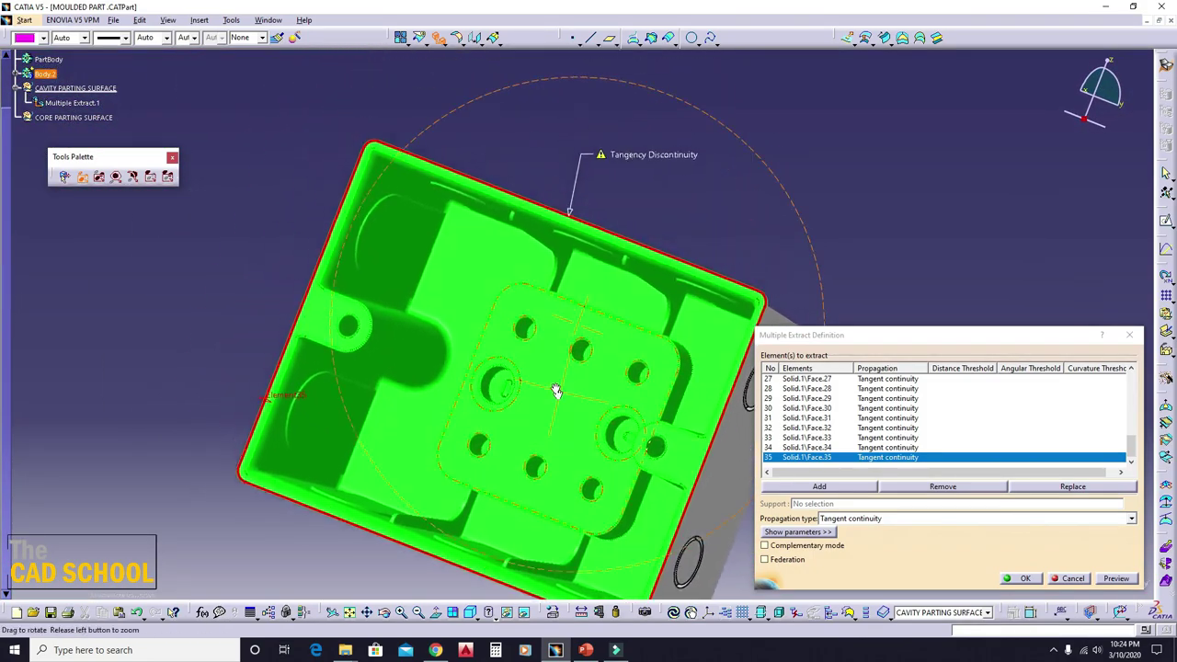
- Keep face 35 at Tangent continuity and confirm Multiple Extract.1 with its 35 faces
{"action": "mouse_move", "coordinate": [475, 392]}
{"action": "middle_mouse_down"}
{"action": "mouse_move", "coordinate": [578, 295]}
{"action": "mouse_move", "coordinate": [544, 346]}
{"action": "middle_mouse_up"}
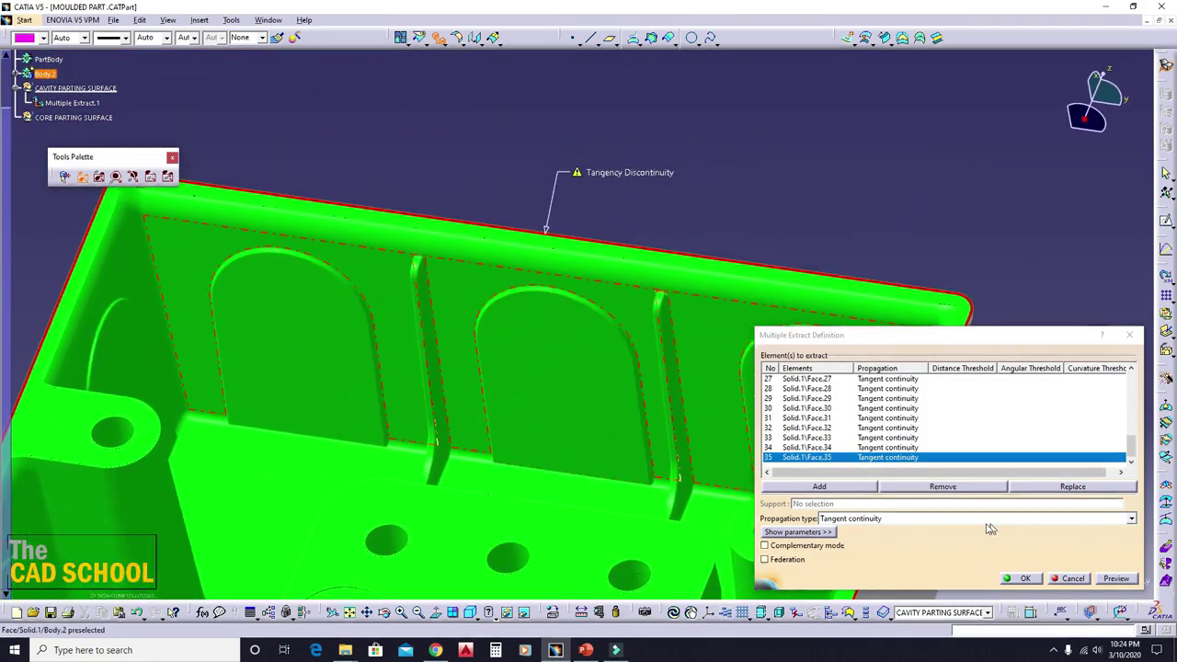
{"action": "left_click", "coordinate": [965, 517]}
{"action": "left_click", "coordinate": [905, 563]}
{"action": "mouse_move", "coordinate": [579, 408]}
{"action": "middle_mouse_down"}
{"action": "mouse_move", "coordinate": [631, 304]}
{"action": "mouse_move", "coordinate": [625, 394]}
{"action": "mouse_move", "coordinate": [551, 501]}
{"action": "mouse_move", "coordinate": [539, 289]}
{"action": "mouse_move", "coordinate": [552, 362]}
{"action": "middle_mouse_up"}
{"action": "left_click", "coordinate": [919, 518]}
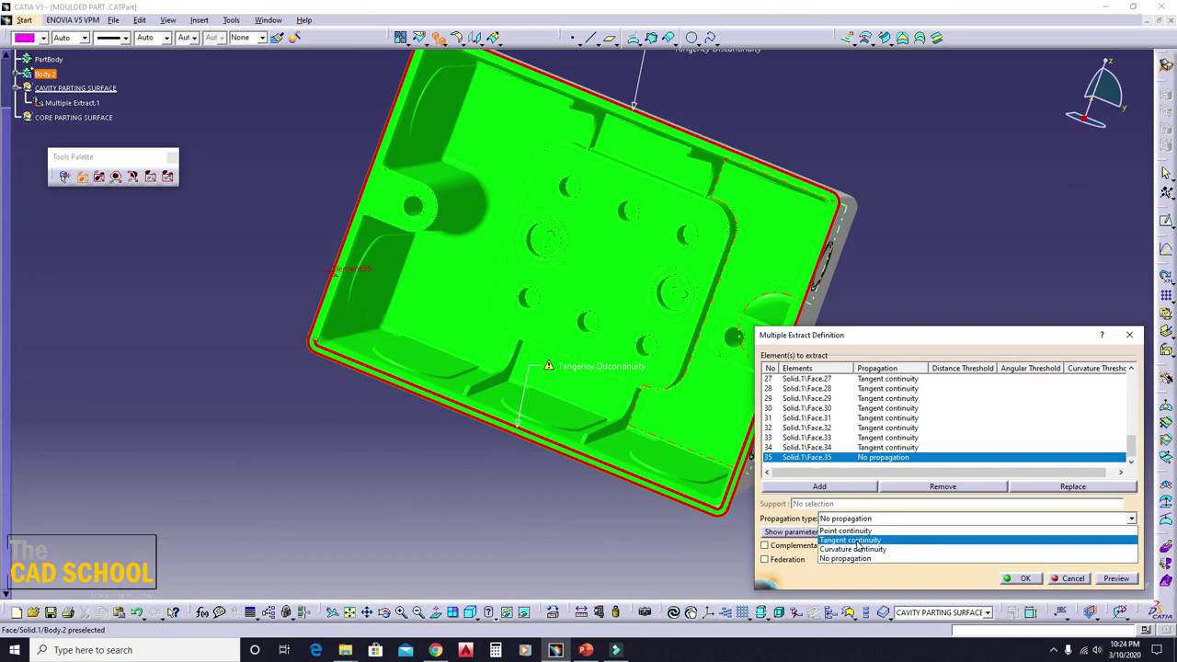
{"action": "left_click", "coordinate": [852, 540]}
{"action": "mouse_move", "coordinate": [589, 414]}
{"action": "middle_mouse_down"}
{"action": "mouse_move", "coordinate": [333, 399]}
{"action": "mouse_move", "coordinate": [586, 396]}
{"action": "mouse_move", "coordinate": [429, 236]}
{"action": "mouse_move", "coordinate": [502, 362]}
{"action": "mouse_move", "coordinate": [291, 326]}
{"action": "mouse_move", "coordinate": [429, 281]}
{"action": "mouse_move", "coordinate": [423, 316]}
{"action": "mouse_move", "coordinate": [528, 215]}
{"action": "mouse_move", "coordinate": [506, 284]}
{"action": "mouse_move", "coordinate": [378, 274]}
{"action": "mouse_move", "coordinate": [510, 339]}
{"action": "mouse_move", "coordinate": [536, 425]}
{"action": "mouse_move", "coordinate": [573, 423]}
{"action": "mouse_move", "coordinate": [575, 333]}
{"action": "mouse_move", "coordinate": [352, 373]}
{"action": "mouse_move", "coordinate": [705, 370]}
{"action": "mouse_move", "coordinate": [481, 318]}
{"action": "mouse_move", "coordinate": [626, 333]}
{"action": "mouse_move", "coordinate": [558, 355]}
{"action": "mouse_move", "coordinate": [613, 266]}
{"action": "mouse_move", "coordinate": [553, 309]}
{"action": "mouse_move", "coordinate": [609, 294]}
{"action": "mouse_move", "coordinate": [452, 368]}
{"action": "mouse_move", "coordinate": [452, 352]}
{"action": "mouse_move", "coordinate": [463, 371]}
{"action": "middle_mouse_up"}
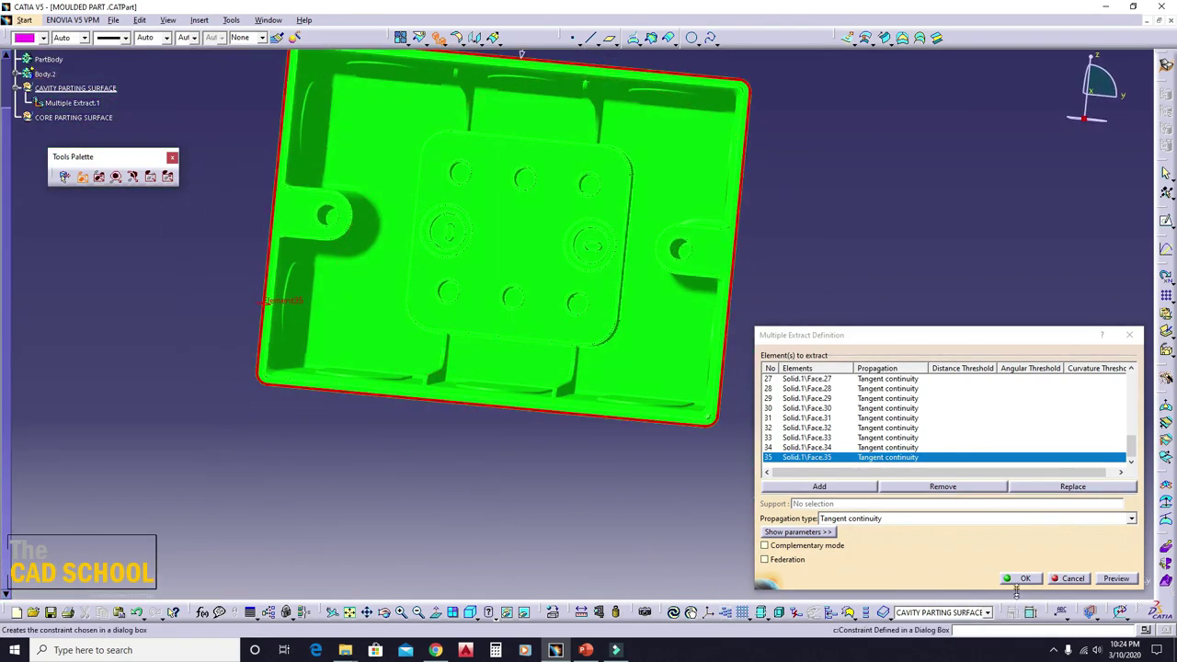
{"action": "left_click", "coordinate": [1019, 580]}
- Hide Body.2 so only the extracted surfaces remain visible
{"action": "mouse_move", "coordinate": [676, 487]}
{"action": "middle_mouse_down"}
{"action": "mouse_move", "coordinate": [432, 367]}
{"action": "mouse_move", "coordinate": [514, 444]}
{"action": "mouse_move", "coordinate": [525, 376]}
{"action": "mouse_move", "coordinate": [504, 386]}
{"action": "mouse_move", "coordinate": [515, 368]}
{"action": "mouse_move", "coordinate": [462, 349]}
{"action": "mouse_move", "coordinate": [475, 341]}
{"action": "mouse_move", "coordinate": [471, 375]}
{"action": "middle_mouse_up"}
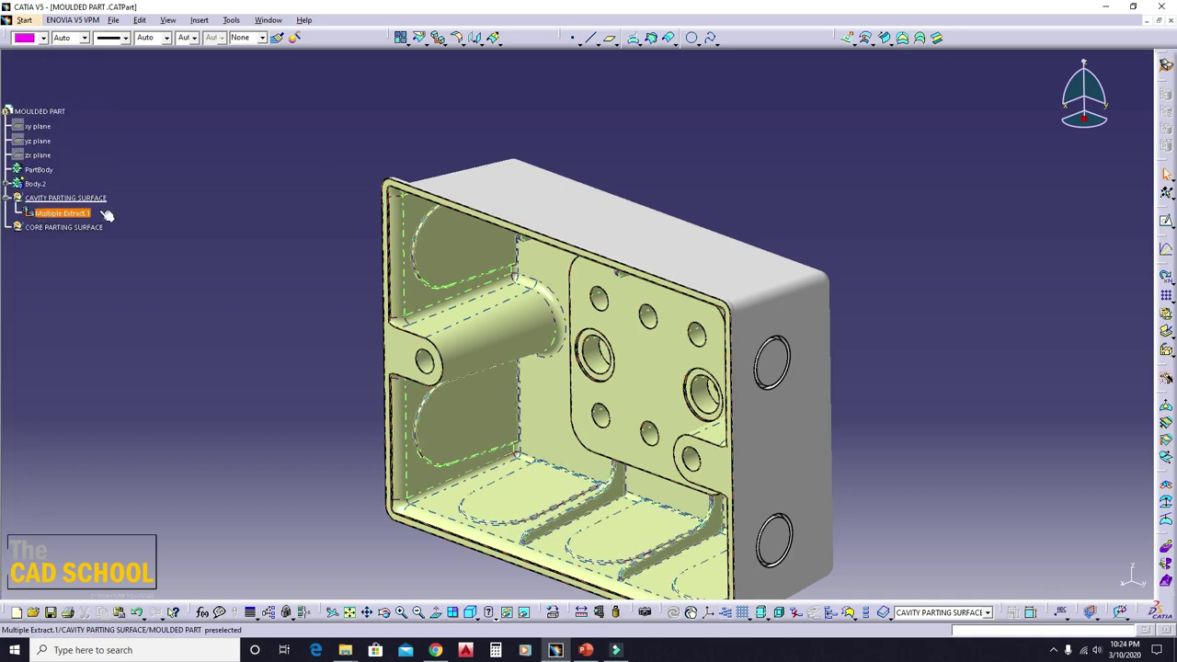
{"action": "right_click", "coordinate": [28, 185]}
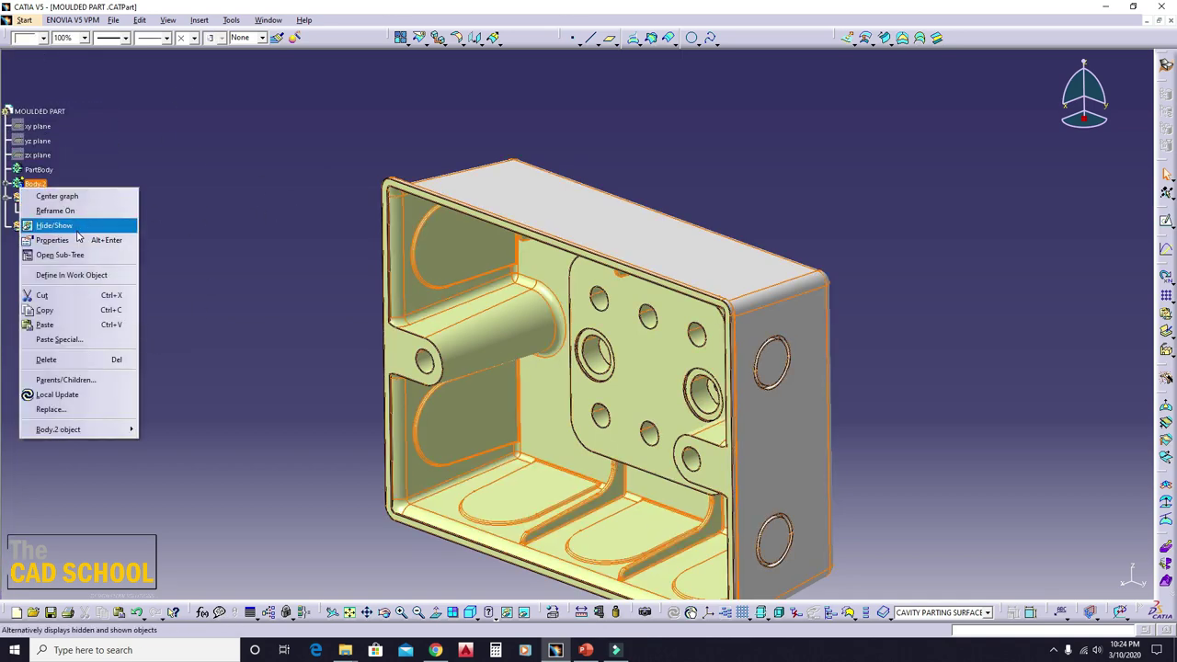
{"action": "left_click", "coordinate": [57, 226]}
- Extract the box's top rim face as Multiple Extract.2
{"action": "middle_click_drag", "start_coordinate": [335, 301], "coordinate": [309, 240]}
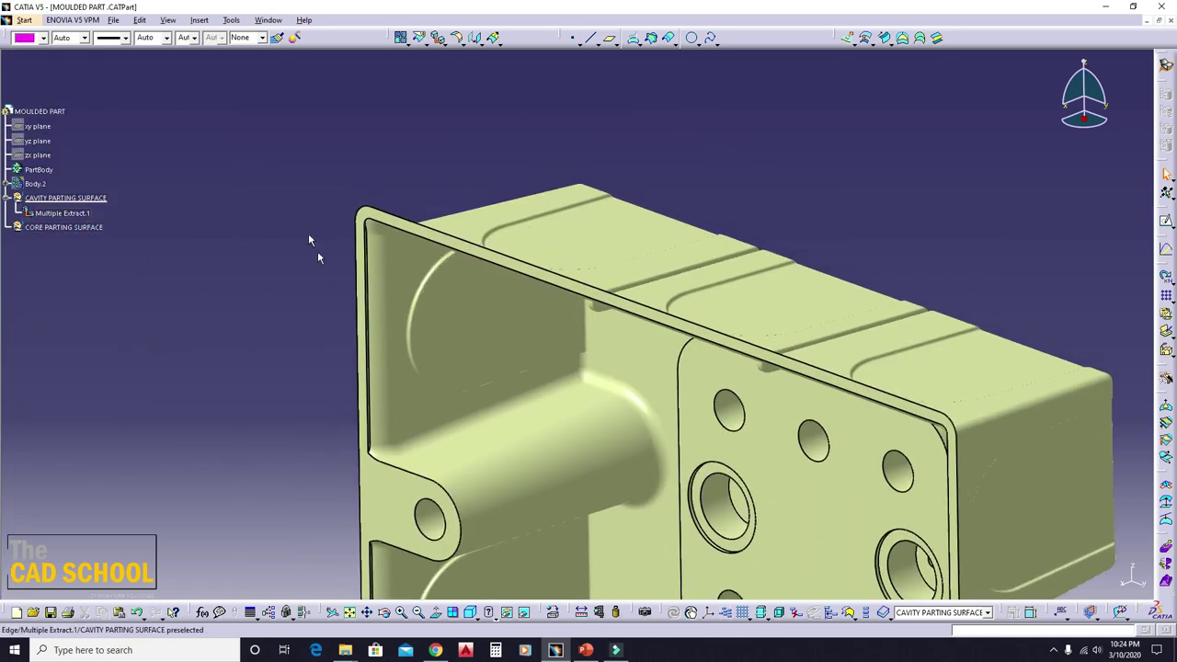
{"action": "left_click", "coordinate": [439, 39]}
{"action": "left_click", "coordinate": [379, 211]}
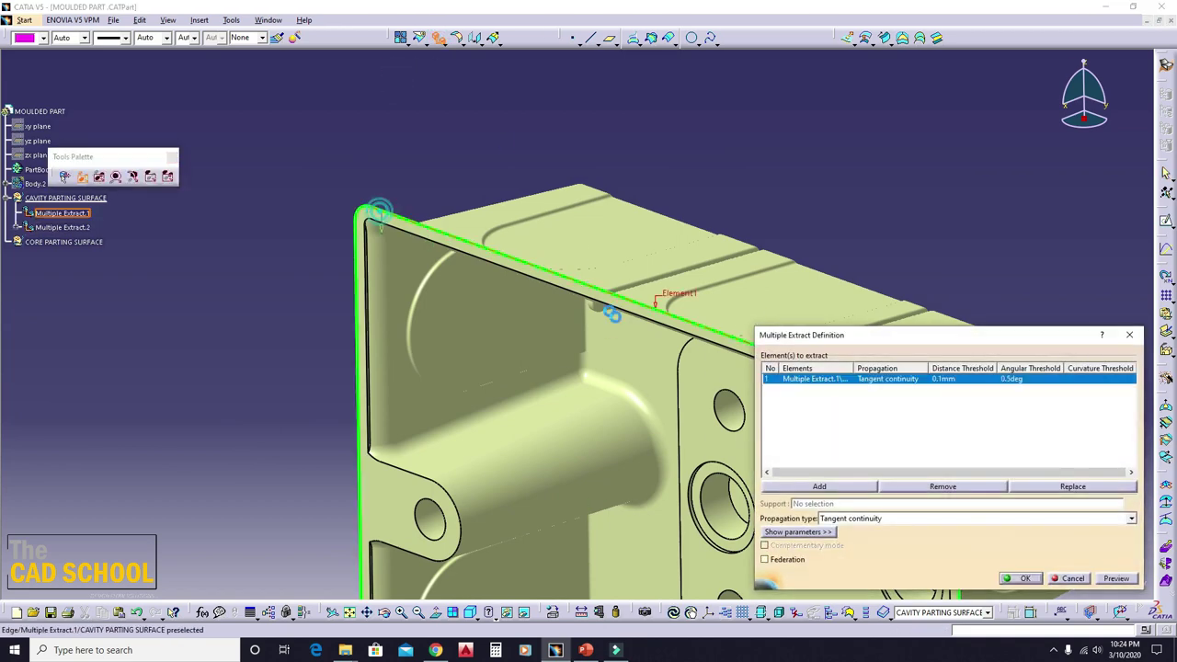
{"action": "mouse_move", "coordinate": [379, 210]}
{"action": "middle_mouse_down"}
{"action": "mouse_move", "coordinate": [464, 354]}
{"action": "mouse_move", "coordinate": [873, 422]}
{"action": "middle_mouse_up"}
{"action": "left_click", "coordinate": [1020, 578]}
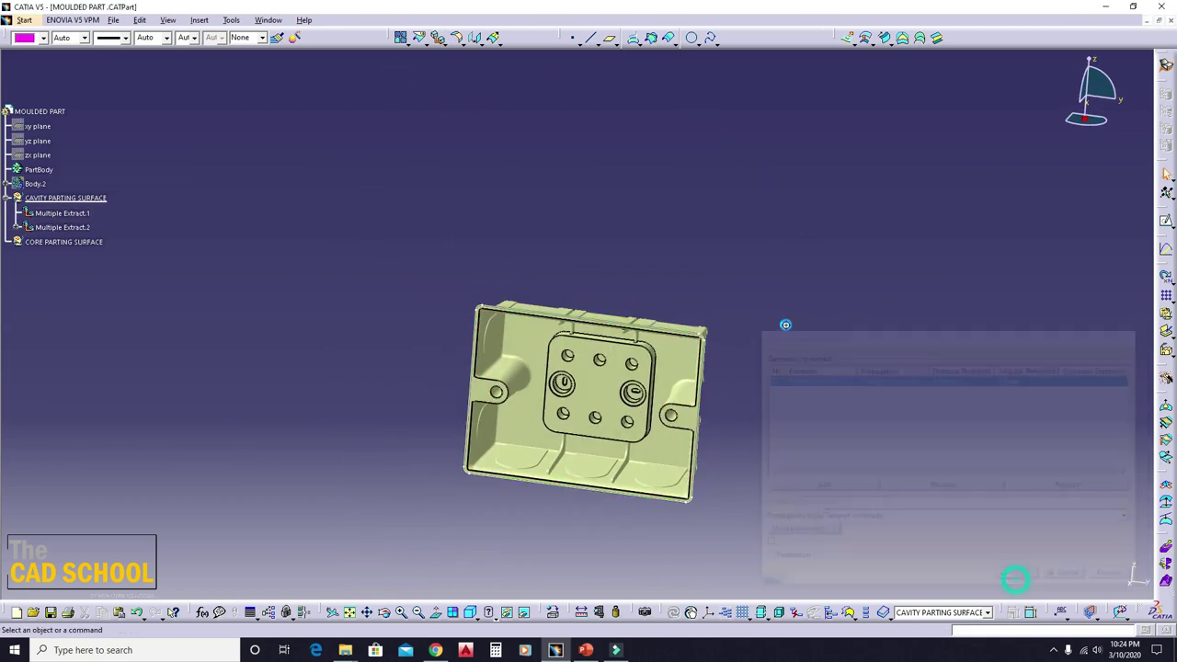
{"action": "middle_click_drag", "start_coordinate": [778, 326], "coordinate": [621, 313]}
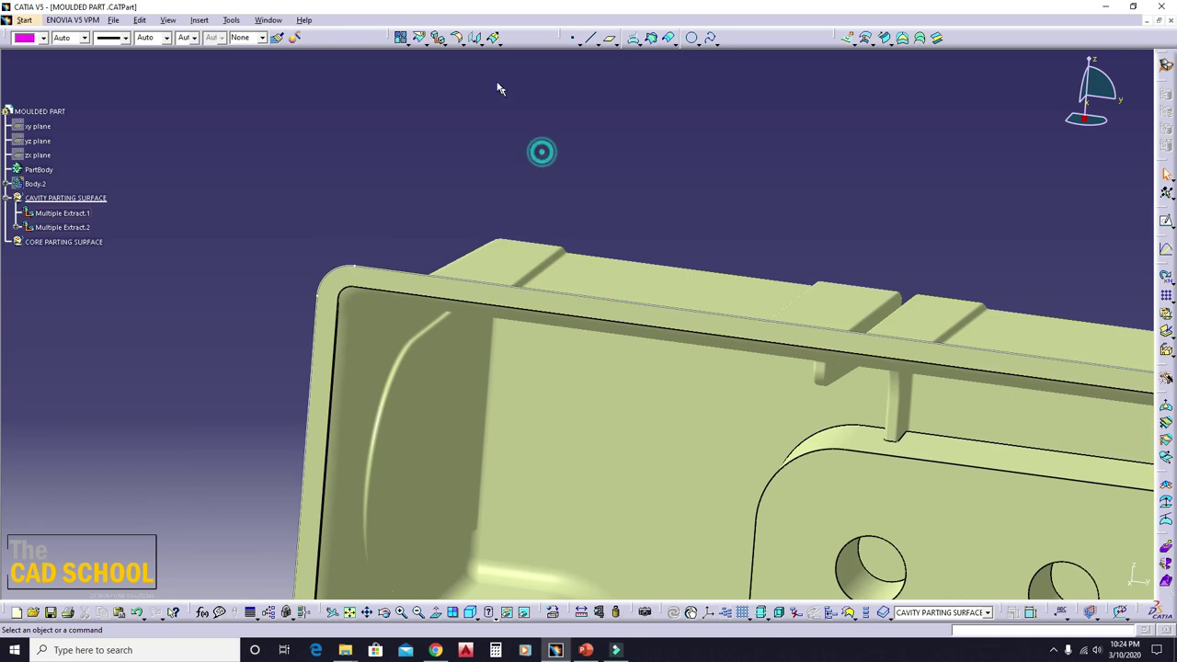
- Extrapolate Multiple Extract.1 by 100mm from the Multiple Extract.2 rim boundary
{"action": "left_click", "coordinate": [494, 38]}
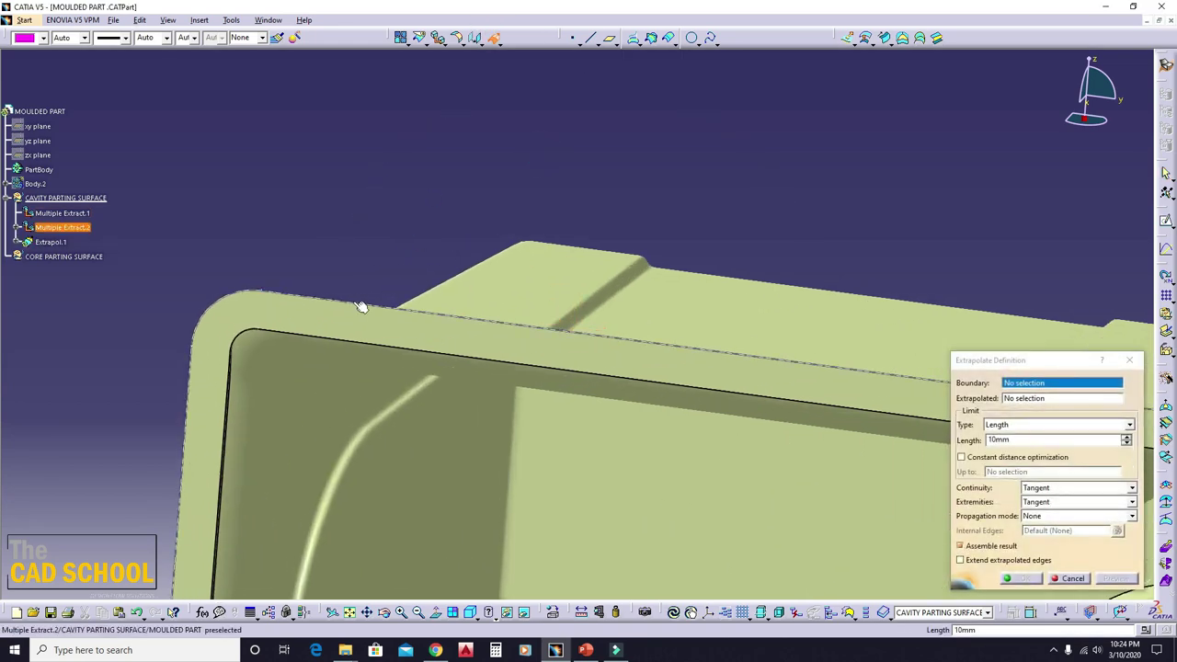
{"action": "left_click", "coordinate": [362, 307]}
{"action": "left_click", "coordinate": [303, 312]}
{"action": "scroll", "coordinate": [644, 276], "scroll_direction": "down", "scroll_amount": 5}
{"action": "type", "text": "100"}
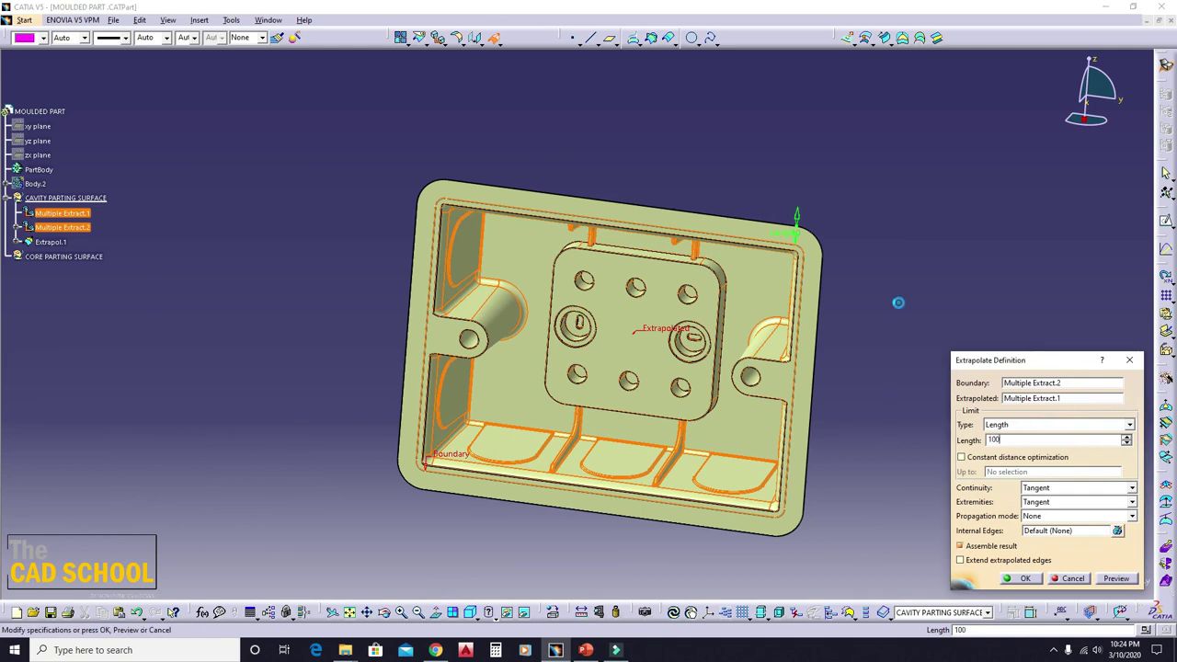
{"action": "key", "text": "Return"}
{"action": "mouse_move", "coordinate": [644, 294]}
{"action": "middle_mouse_down"}
{"action": "mouse_move", "coordinate": [614, 284]}
{"action": "mouse_move", "coordinate": [388, 329]}
{"action": "middle_mouse_up"}
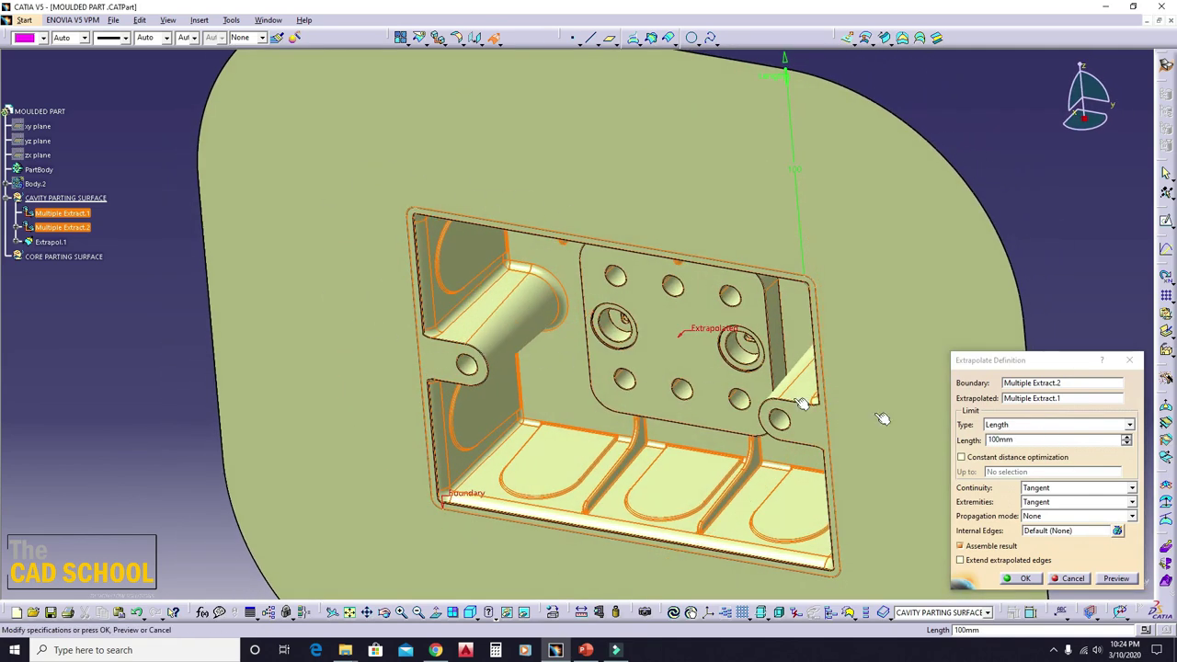
{"action": "left_click", "coordinate": [1021, 579]}
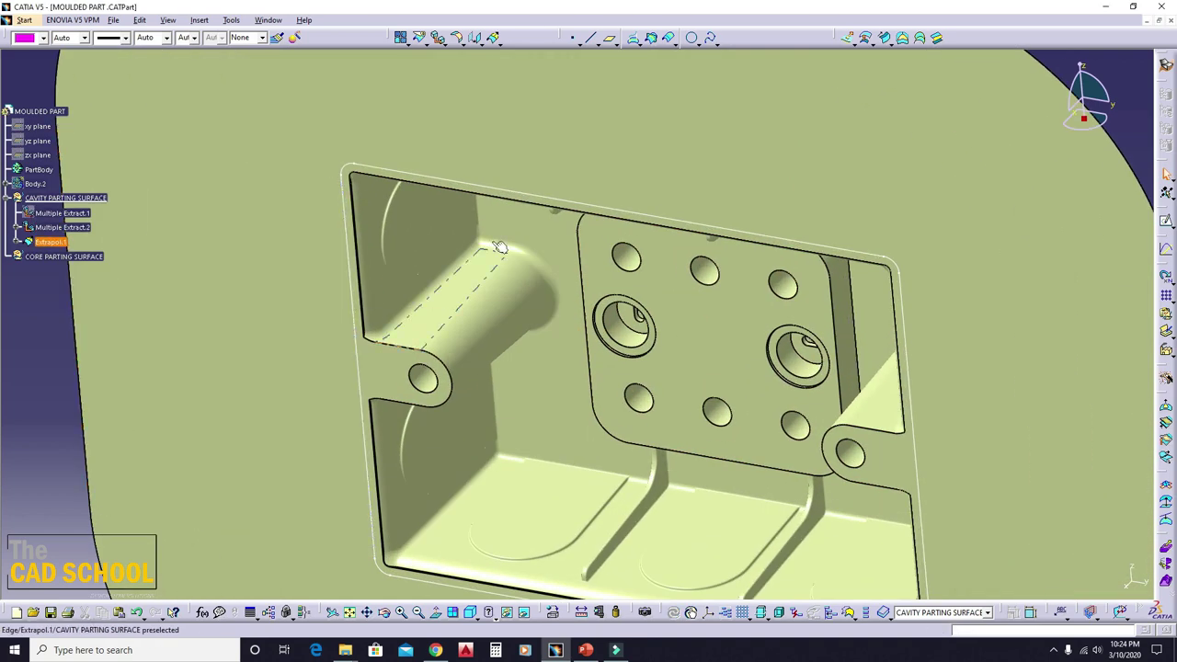
- Inspect the rim edge and corner of the extended surface using the edge's context menu
{"action": "middle_click_drag", "start_coordinate": [469, 270], "coordinate": [478, 239], "text": "ctrl"}
{"action": "middle_click_drag", "start_coordinate": [301, 265], "coordinate": [414, 332]}
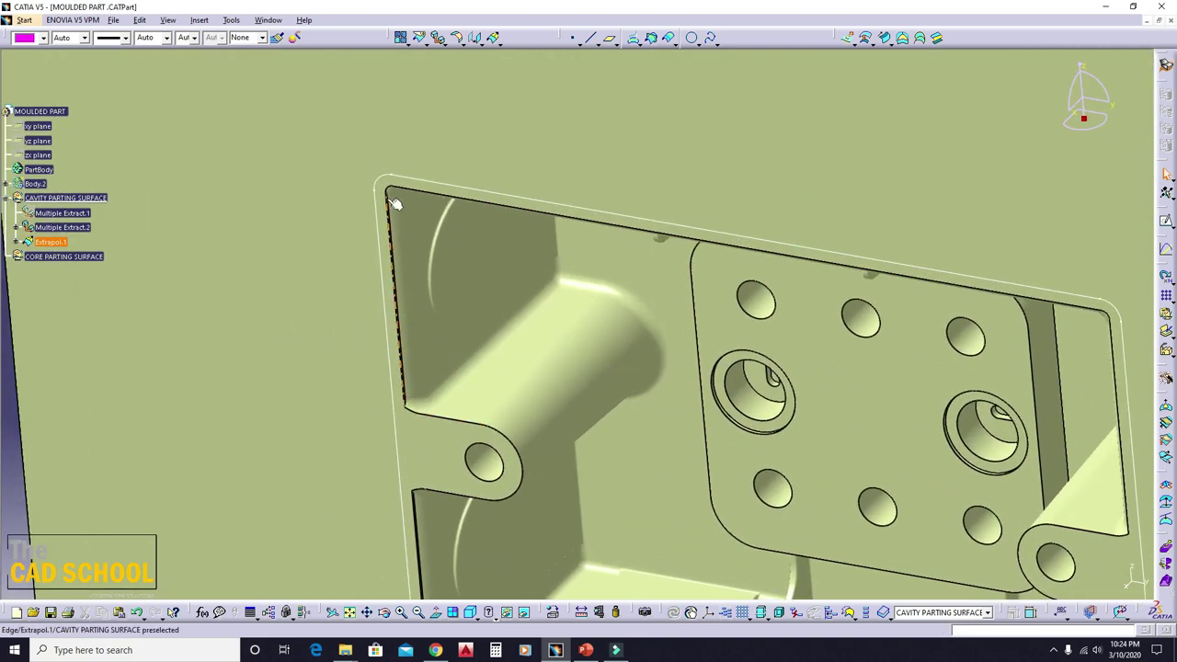
{"action": "left_click", "coordinate": [415, 179]}
{"action": "right_click", "coordinate": [414, 179]}
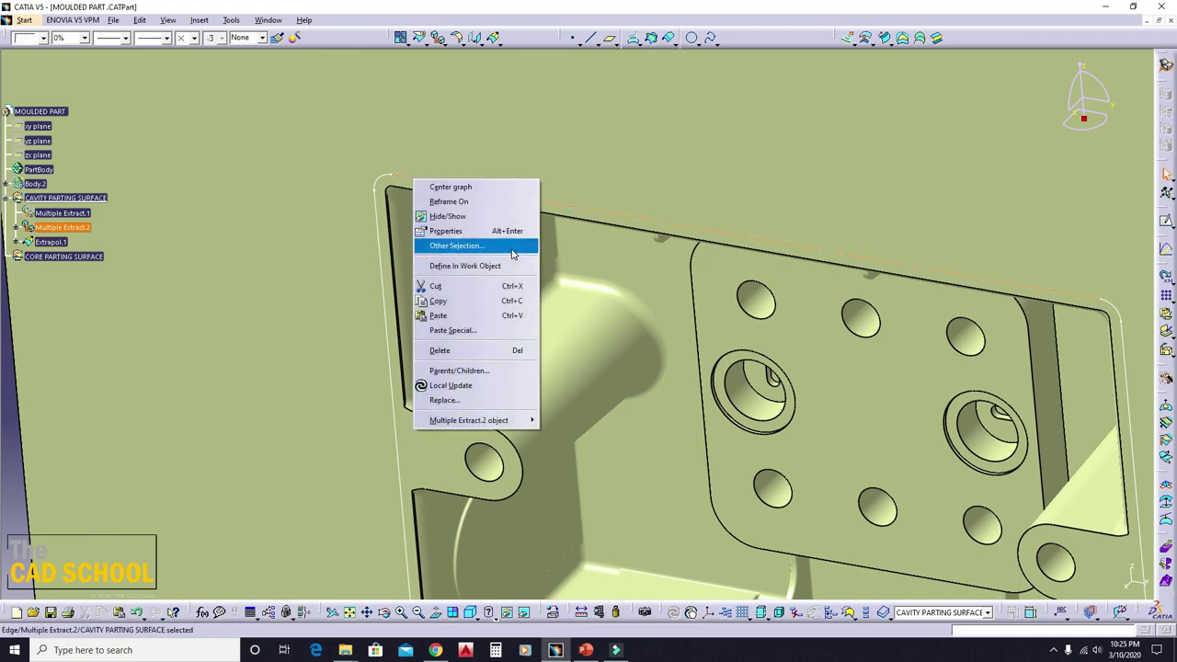
{"action": "left_click", "coordinate": [465, 265]}
{"action": "middle_click_drag", "start_coordinate": [356, 206], "coordinate": [383, 160]}
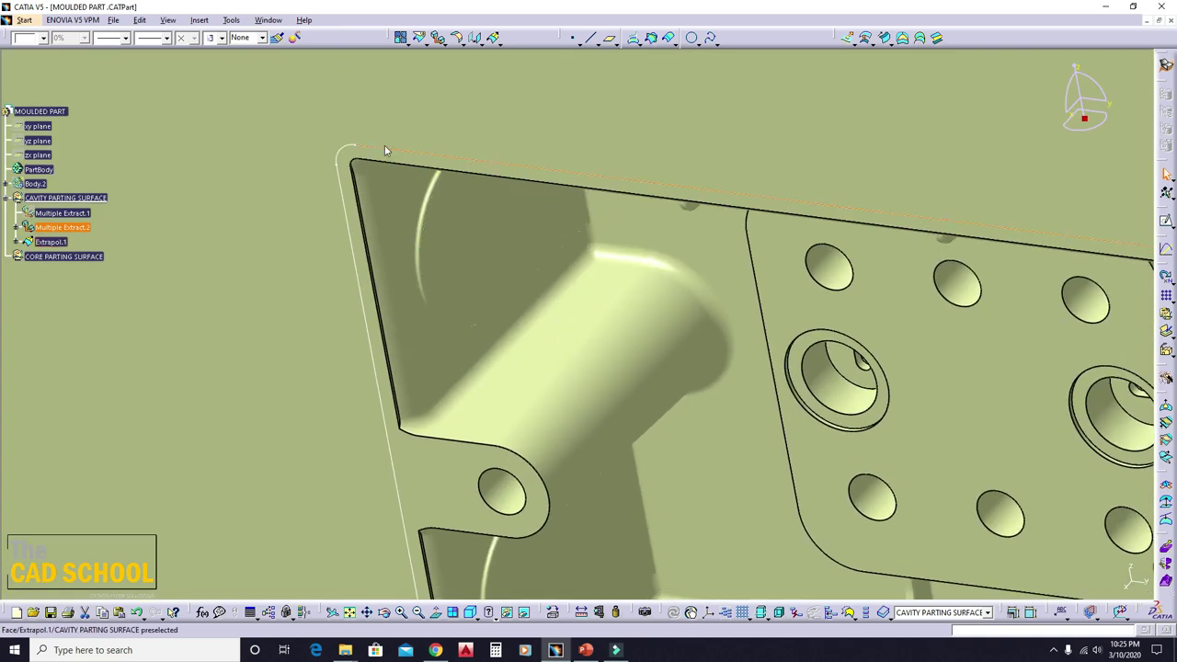
{"action": "right_click", "coordinate": [384, 152]}
{"action": "left_click", "coordinate": [381, 149]}
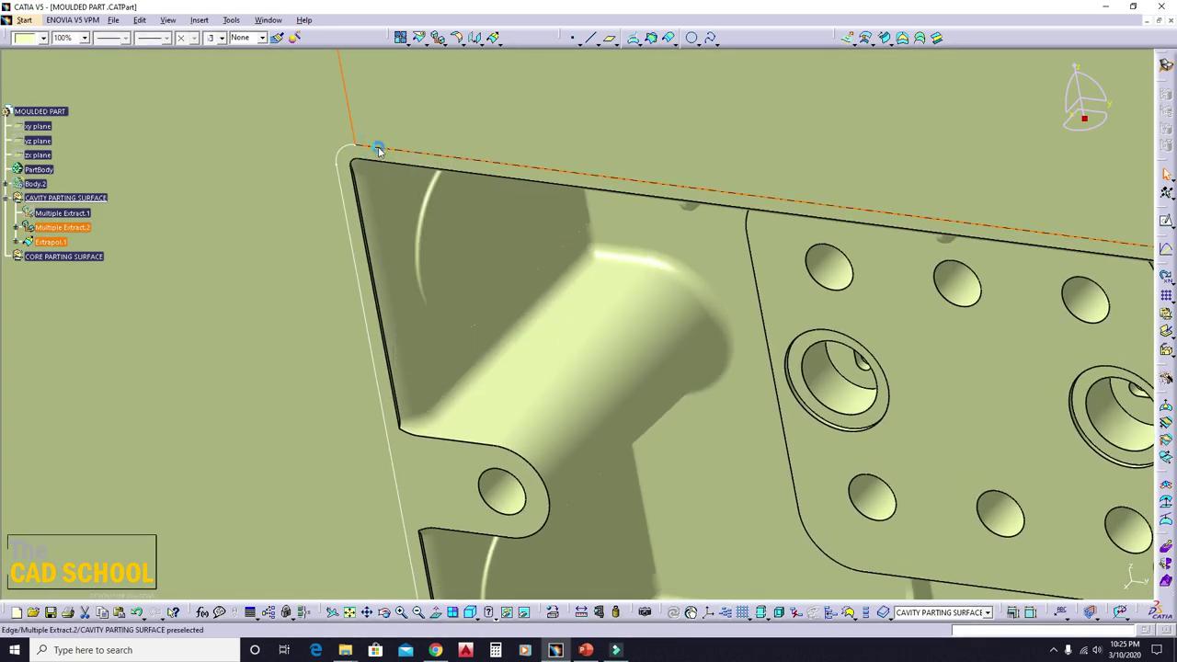
{"action": "right_click", "coordinate": [378, 150]}
{"action": "mouse_move", "coordinate": [413, 166]}
{"action": "middle_mouse_down"}
{"action": "mouse_move", "coordinate": [553, 454]}
{"action": "mouse_move", "coordinate": [494, 449]}
{"action": "mouse_move", "coordinate": [381, 381]}
{"action": "mouse_move", "coordinate": [500, 211]}
{"action": "mouse_move", "coordinate": [470, 421]}
{"action": "mouse_move", "coordinate": [414, 322]}
{"action": "mouse_move", "coordinate": [254, 228]}
{"action": "middle_mouse_up"}
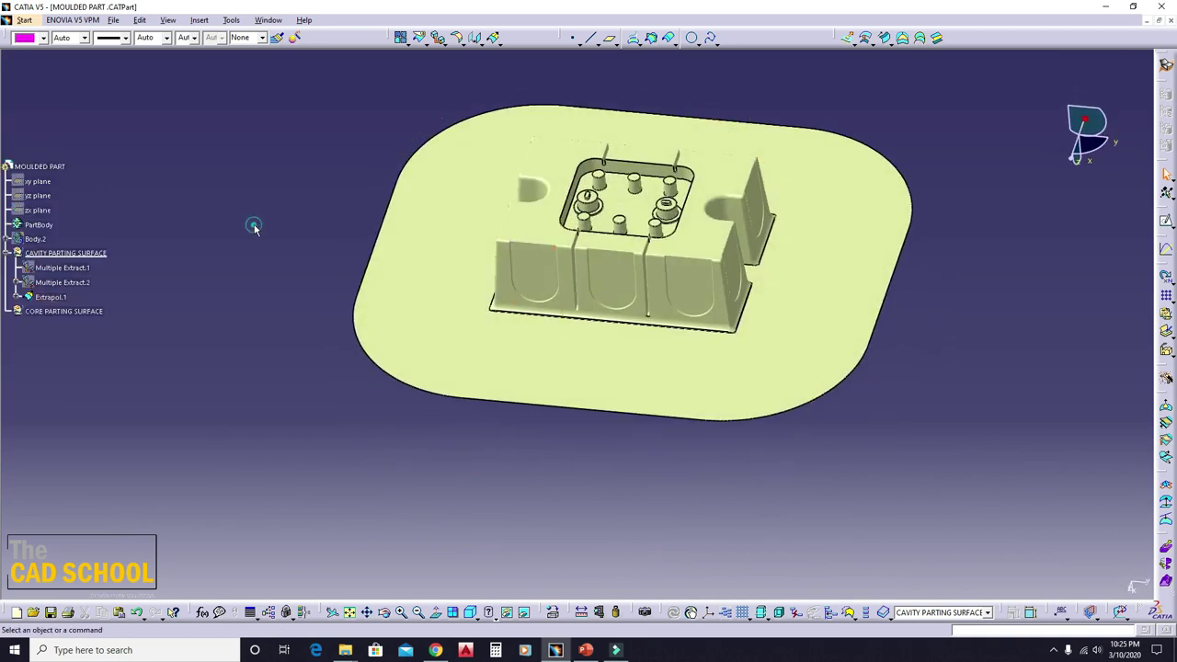
{"action": "left_click", "coordinate": [196, 21]}
- Insert a new body and rename Body.4 to #CORE through its properties
{"action": "left_click", "coordinate": [221, 50]}
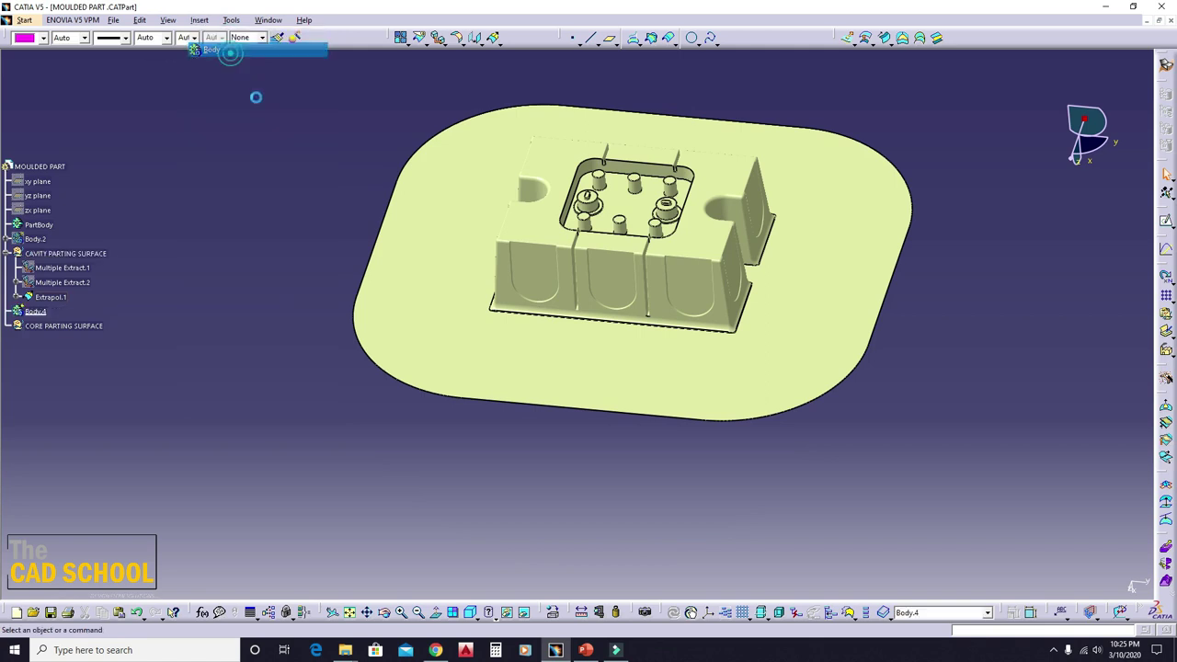
{"action": "right_click", "coordinate": [37, 312]}
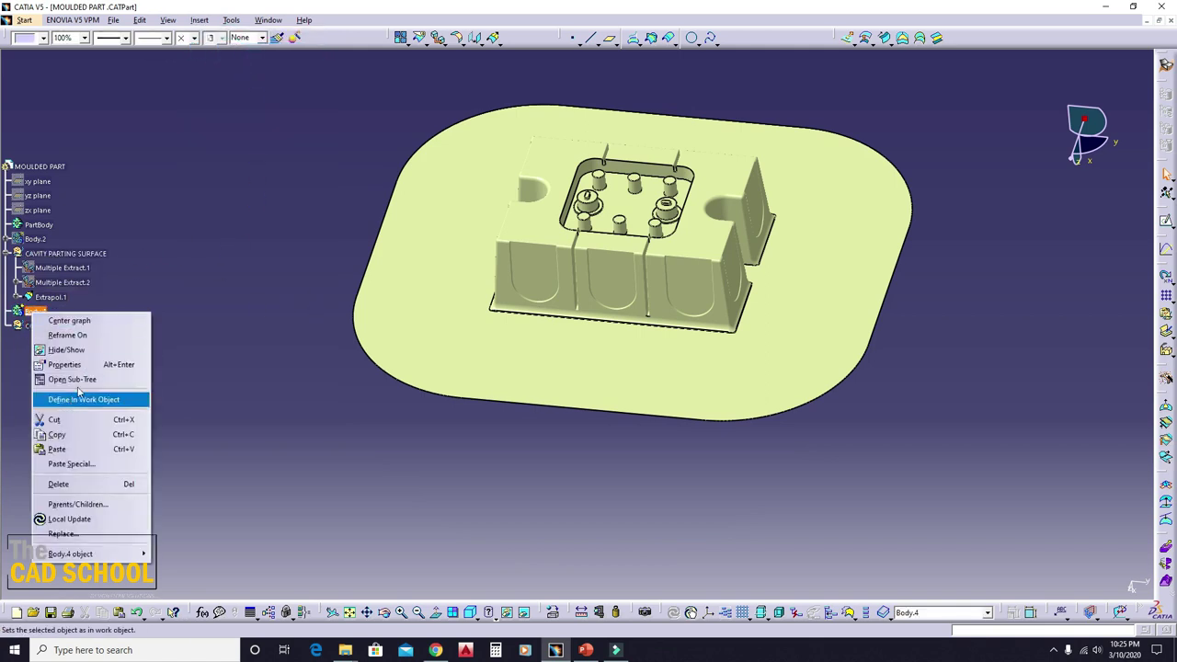
{"action": "left_click", "coordinate": [69, 365]}
{"action": "type", "text": "CORE"}
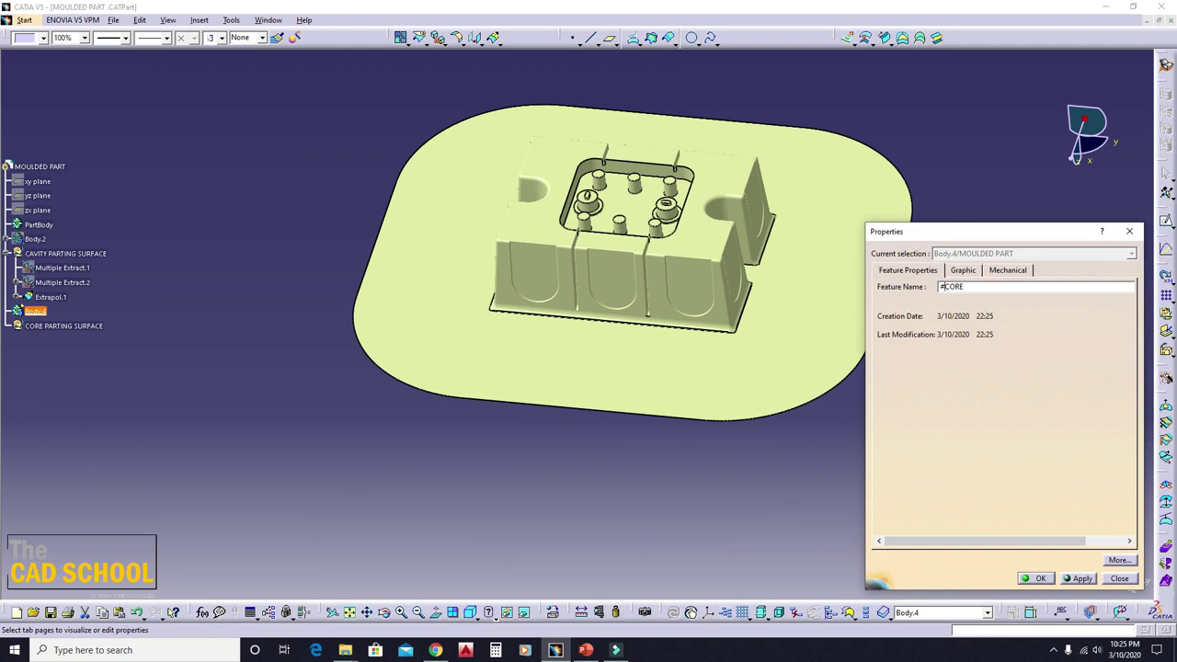
{"action": "key", "text": "Return"}
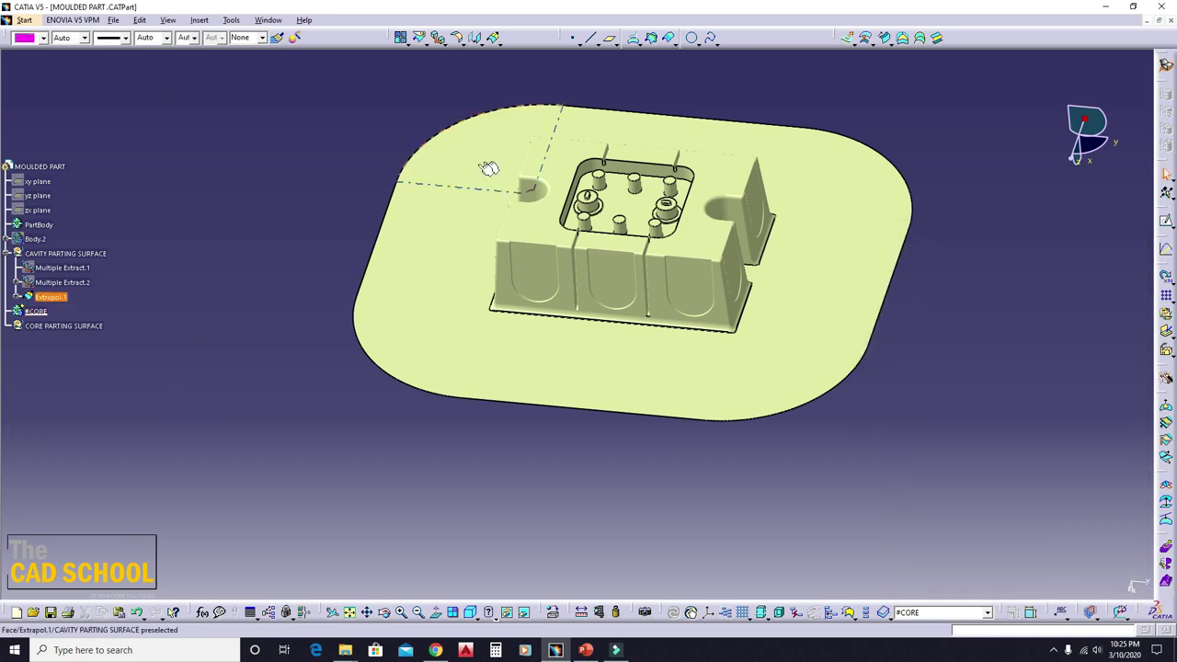
- Start a sketch on the flat extrapolated parting surface
{"action": "left_click", "coordinate": [436, 216]}
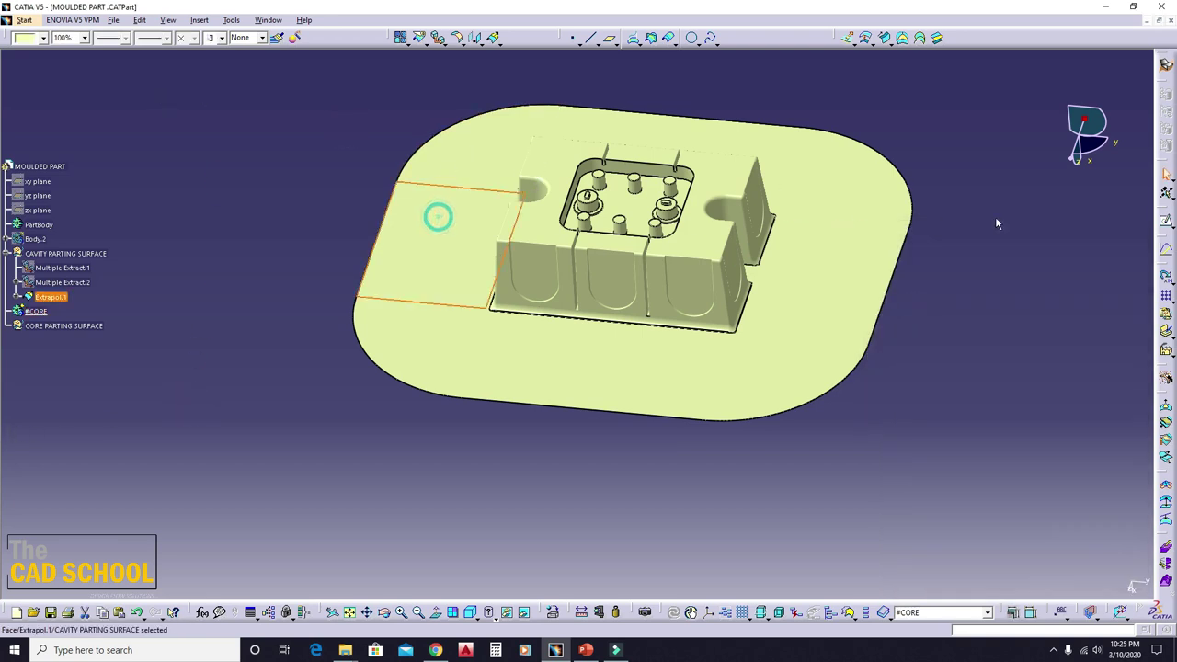
{"action": "left_click", "coordinate": [943, 254]}
{"action": "left_click", "coordinate": [1165, 222]}
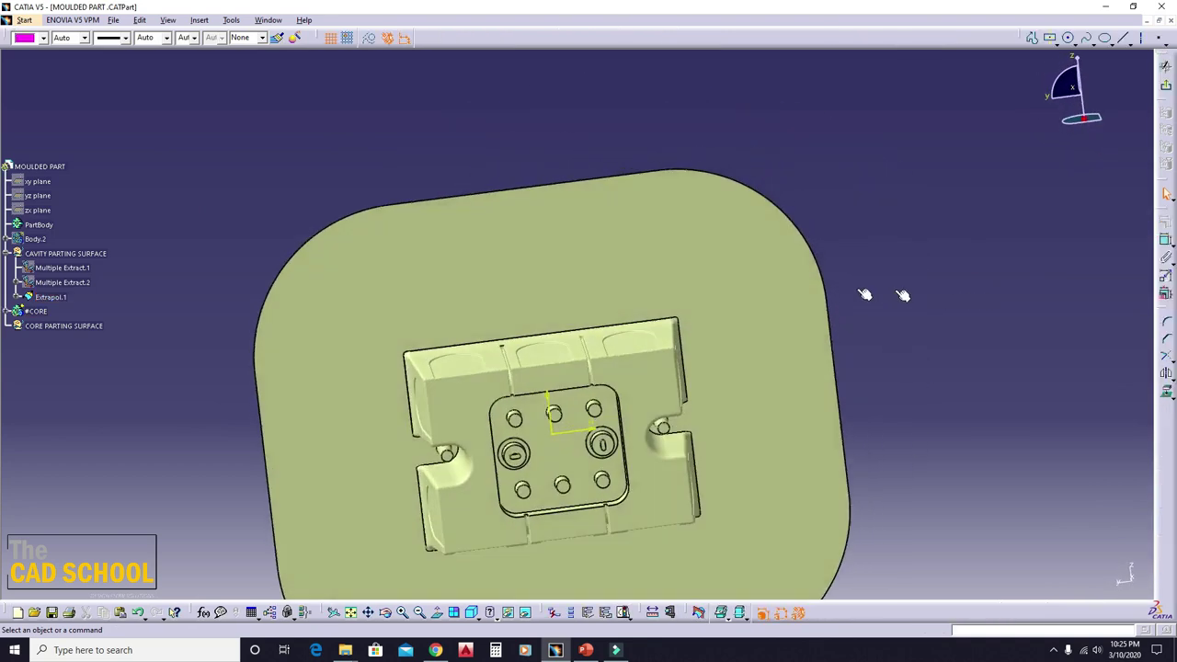
- Draw a centred rectangle around the part and constrain it to 300 wide by 200 high
{"action": "left_click", "coordinate": [1050, 40]}
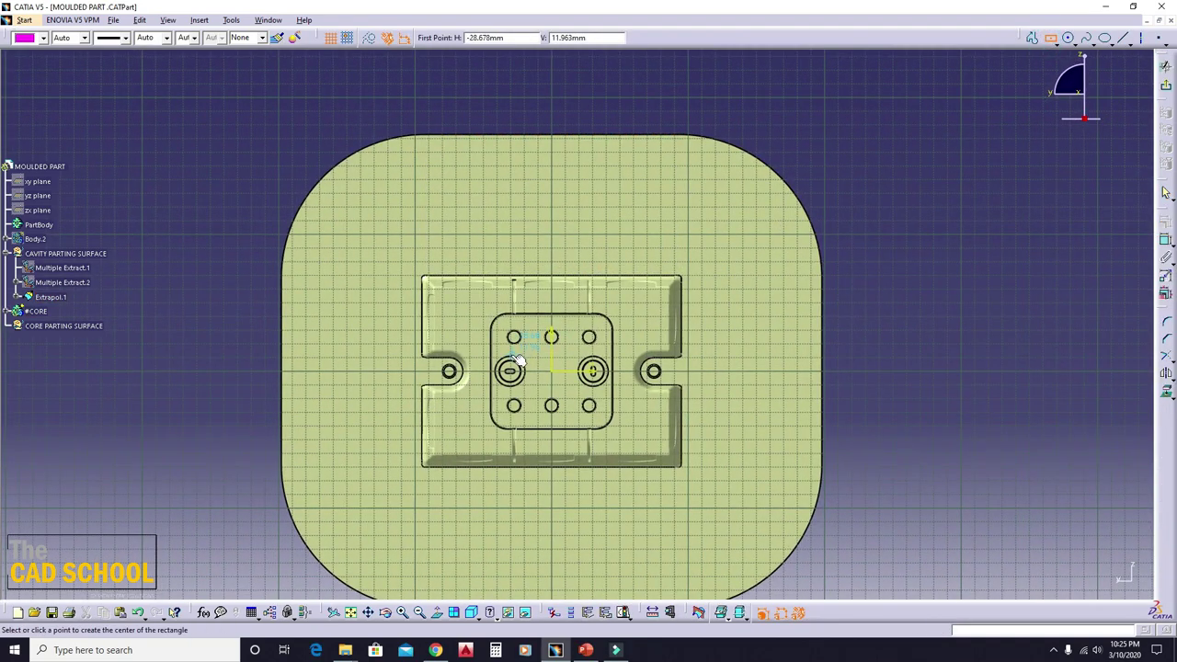
{"action": "left_click", "coordinate": [714, 242]}
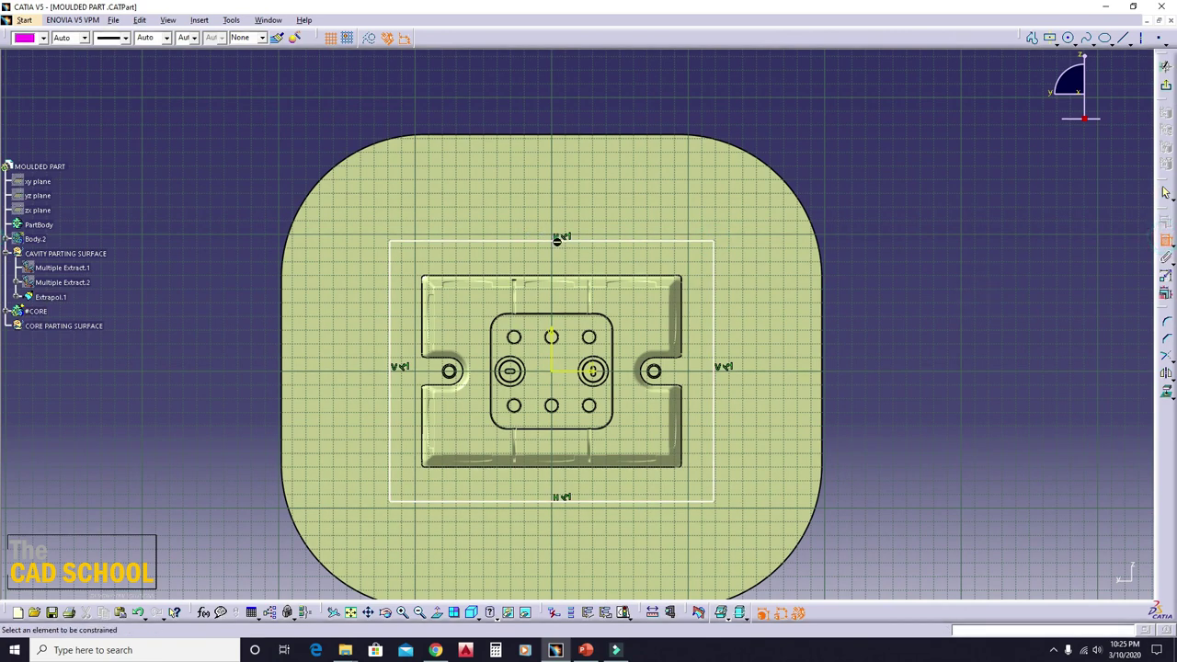
{"action": "left_click", "coordinate": [595, 243]}
{"action": "left_click", "coordinate": [560, 126]}
{"action": "double_click", "coordinate": [558, 122]}
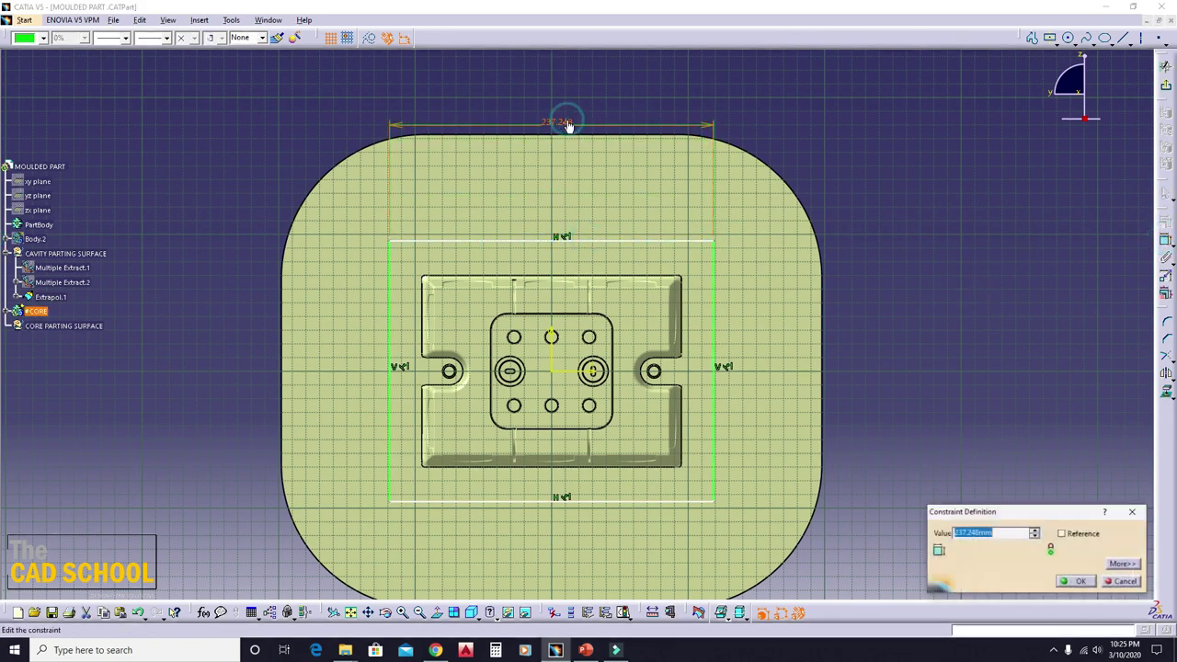
{"action": "type", "text": "300"}
{"action": "key", "text": "Return"}
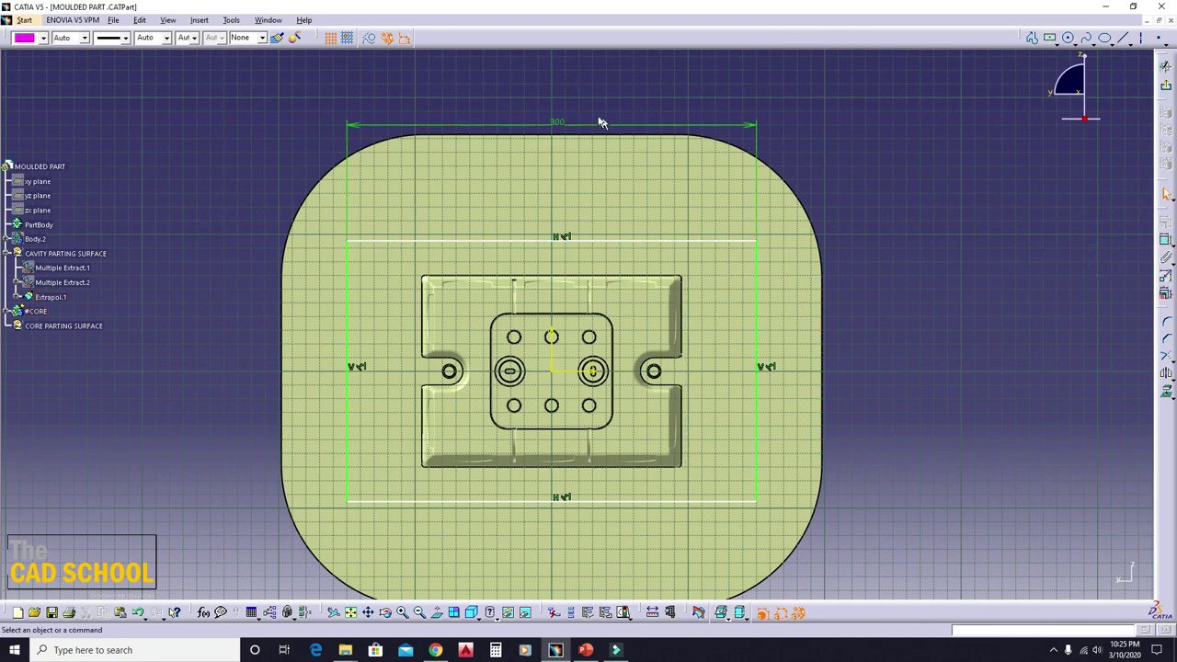
{"action": "left_click", "coordinate": [764, 286]}
{"action": "left_click", "coordinate": [873, 354]}
{"action": "double_click", "coordinate": [876, 354]}
{"action": "type", "text": "200"}
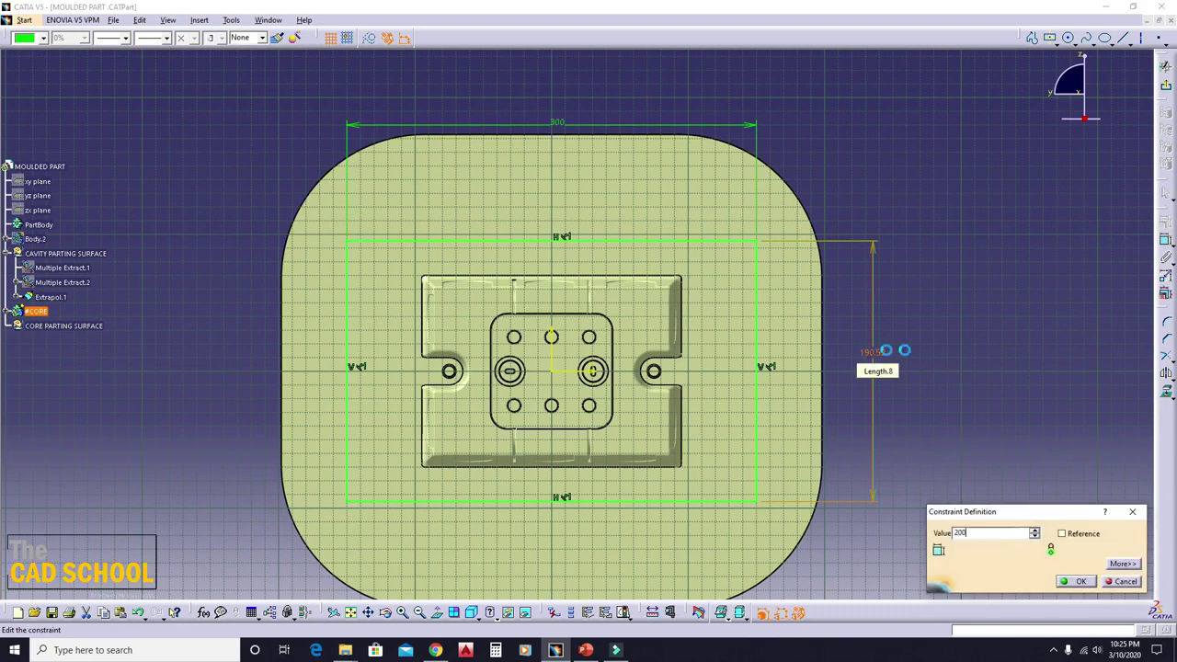
{"action": "key", "text": "Return"}
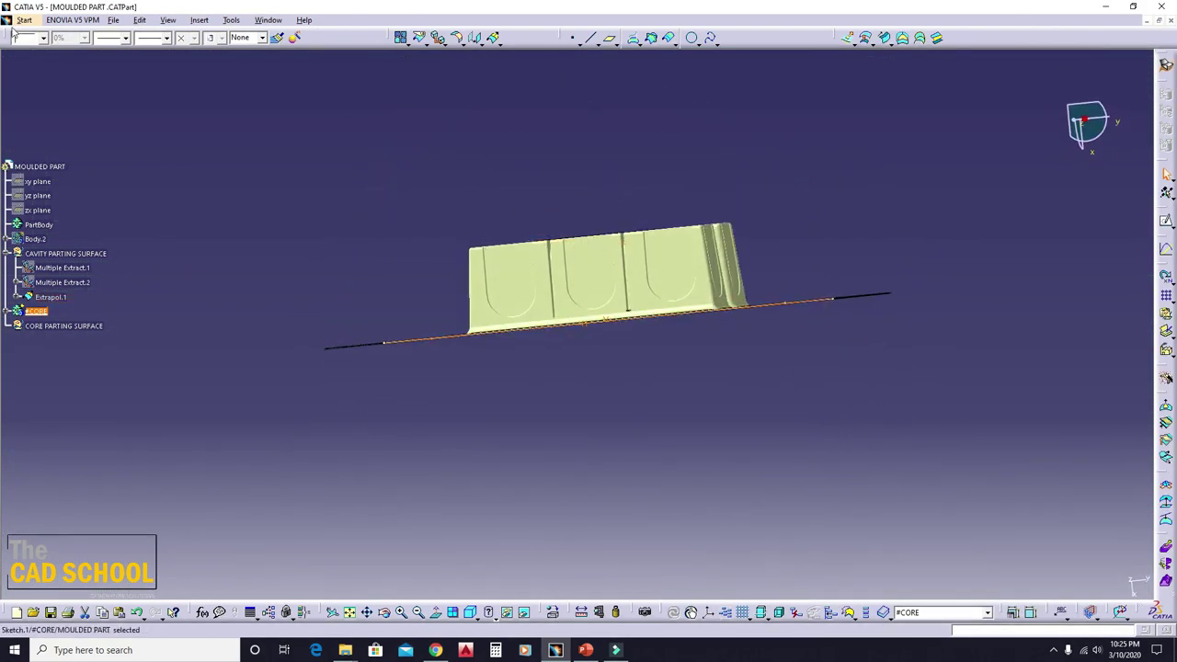
- Start a pad on Sketch.1 and reverse its direction to extend downward
{"action": "left_click", "coordinate": [24, 19]}
{"action": "left_click", "coordinate": [202, 44]}
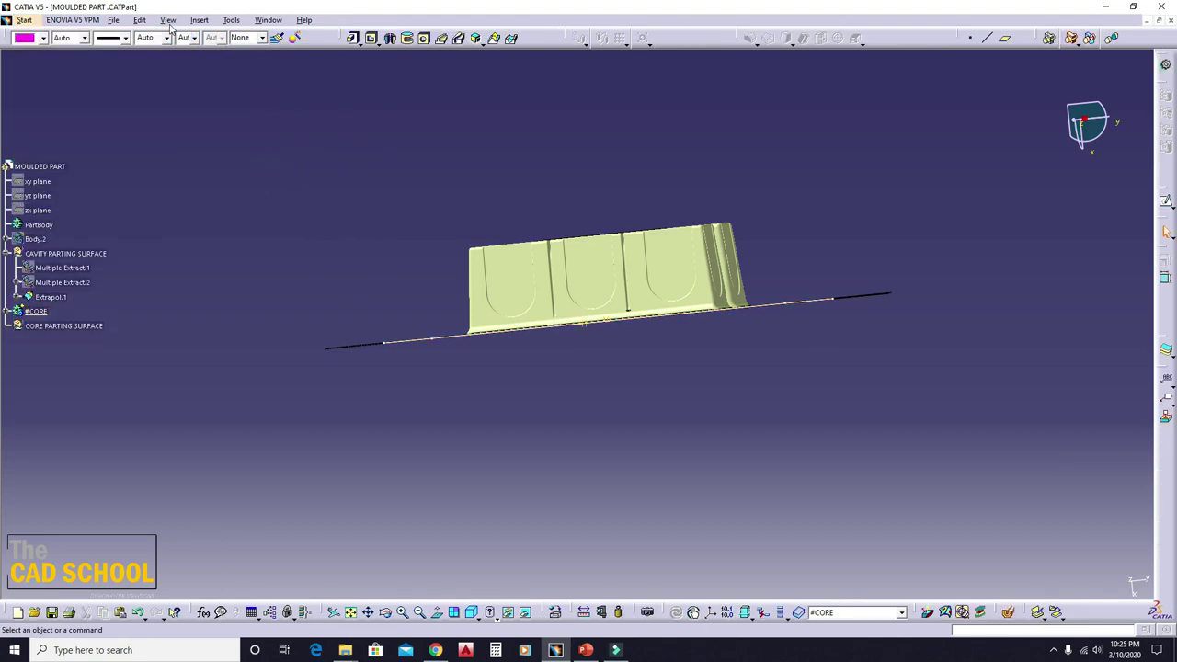
{"action": "left_click", "coordinate": [354, 40]}
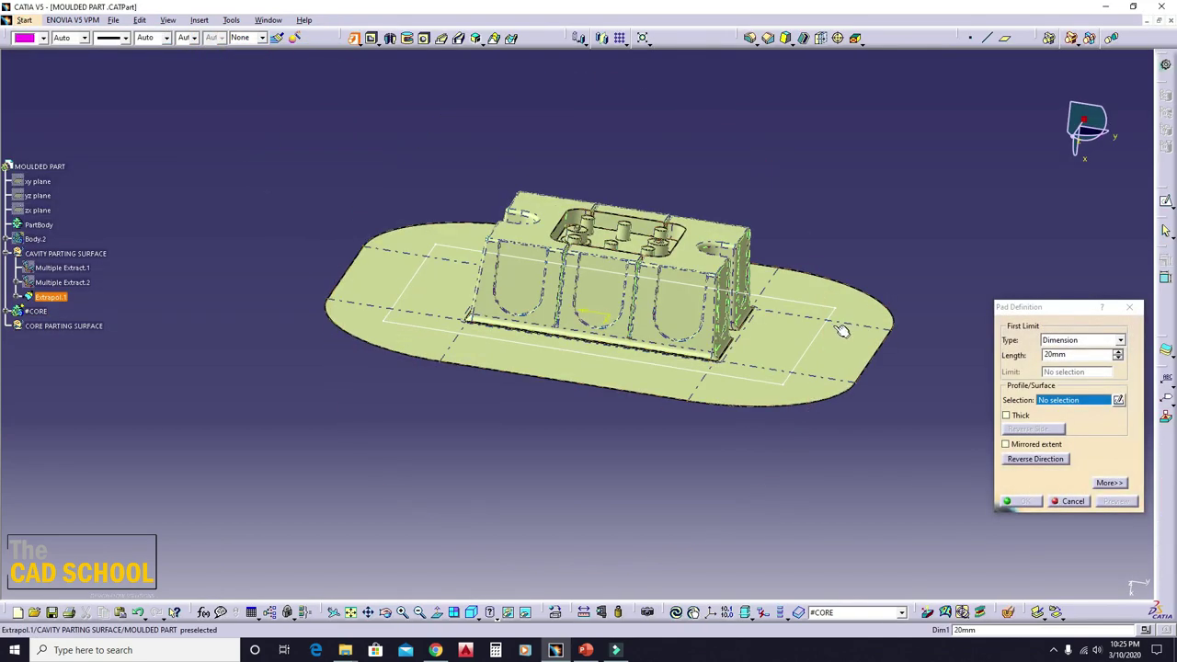
{"action": "left_click", "coordinate": [828, 315]}
{"action": "middle_click_drag", "start_coordinate": [562, 386], "coordinate": [591, 374]}
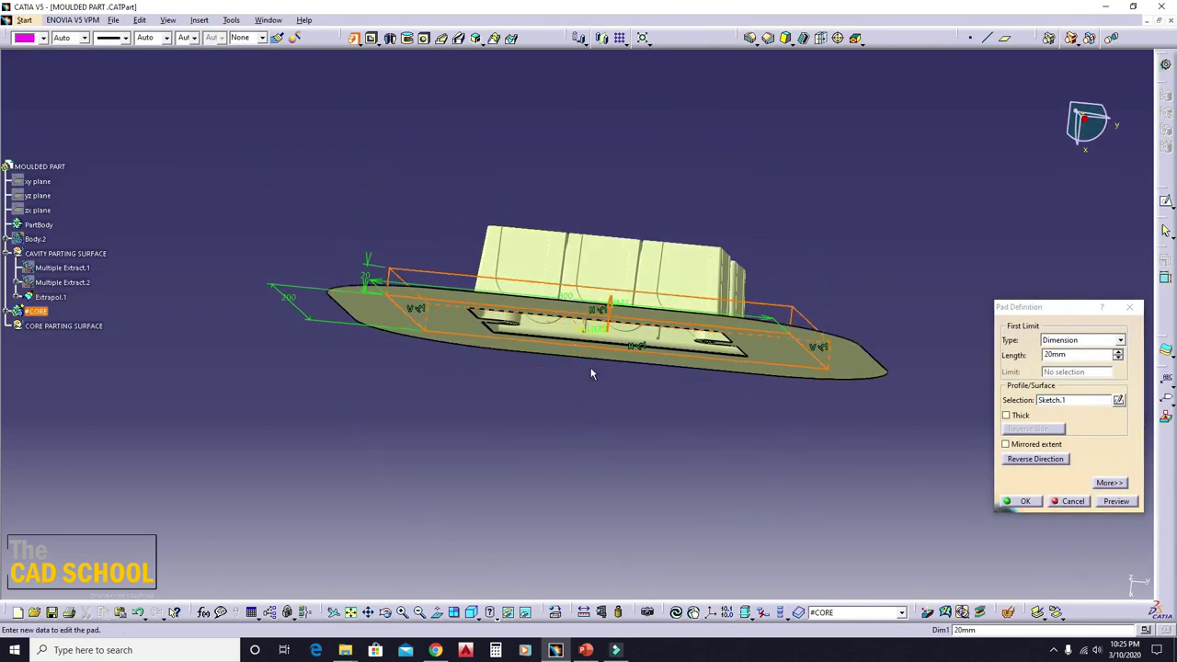
{"action": "left_click", "coordinate": [1017, 449]}
{"action": "middle_click_drag", "start_coordinate": [634, 300], "coordinate": [952, 414]}
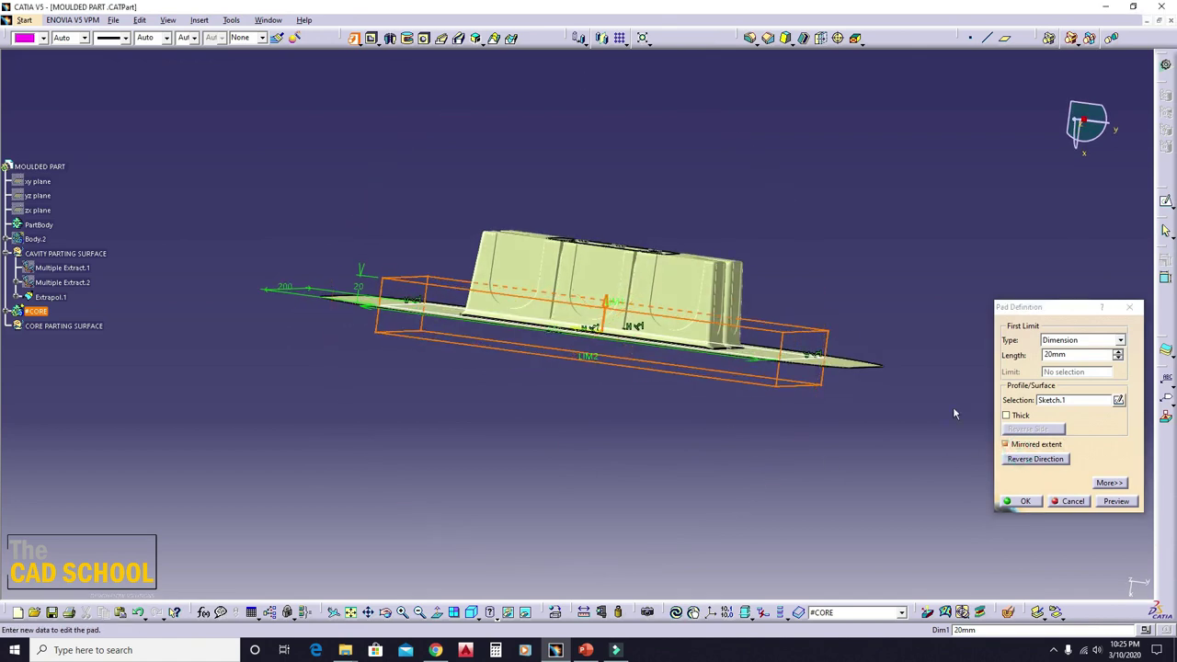
{"action": "left_click", "coordinate": [1030, 449]}
{"action": "left_click", "coordinate": [1030, 460]}
{"action": "middle_click_drag", "start_coordinate": [698, 443], "coordinate": [722, 409]}
- Give the pad a 30 mm length and a 100 mm second limit, creating Pad.1
{"action": "double_click", "coordinate": [1083, 356]}
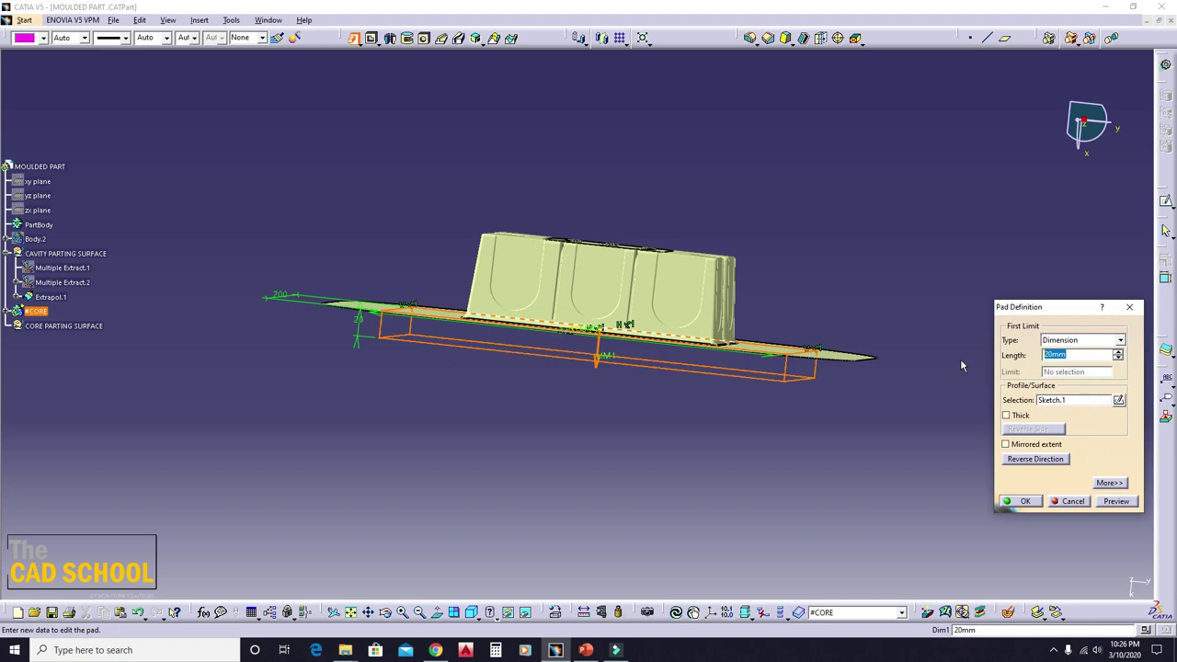
{"action": "type", "text": "30"}
{"action": "key", "text": "Return"}
{"action": "middle_click_drag", "start_coordinate": [604, 398], "coordinate": [800, 386]}
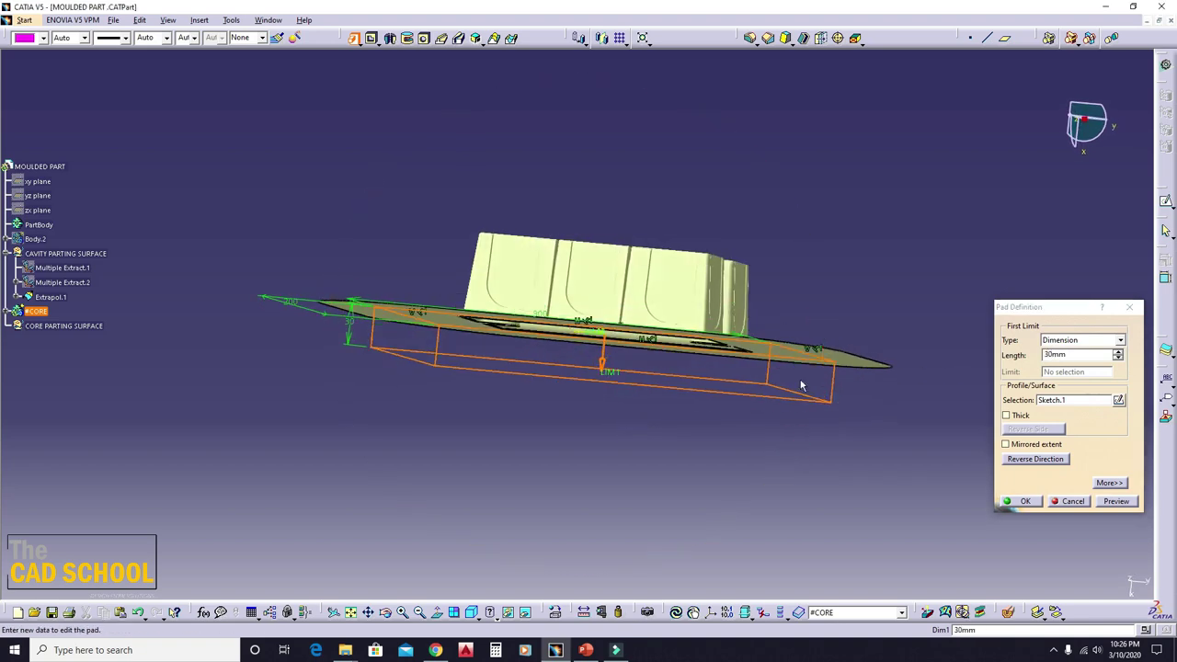
{"action": "left_click", "coordinate": [1111, 484]}
{"action": "type", "text": "100"}
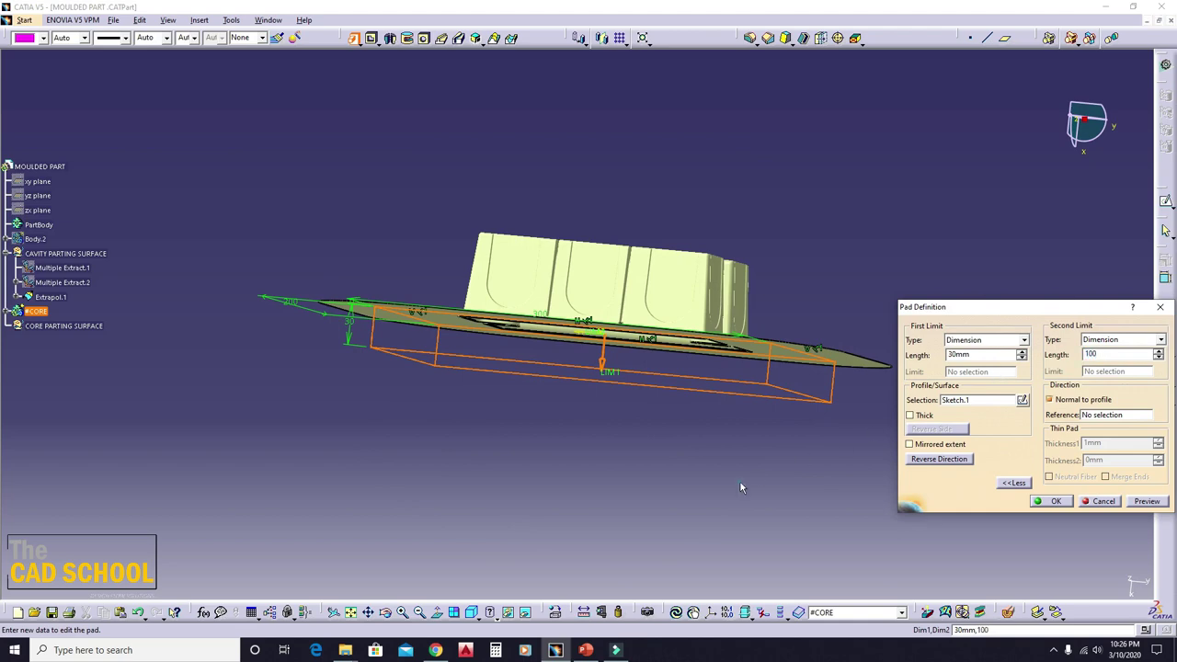
{"action": "key", "text": "Return"}
{"action": "middle_click_drag", "start_coordinate": [741, 488], "coordinate": [593, 328]}
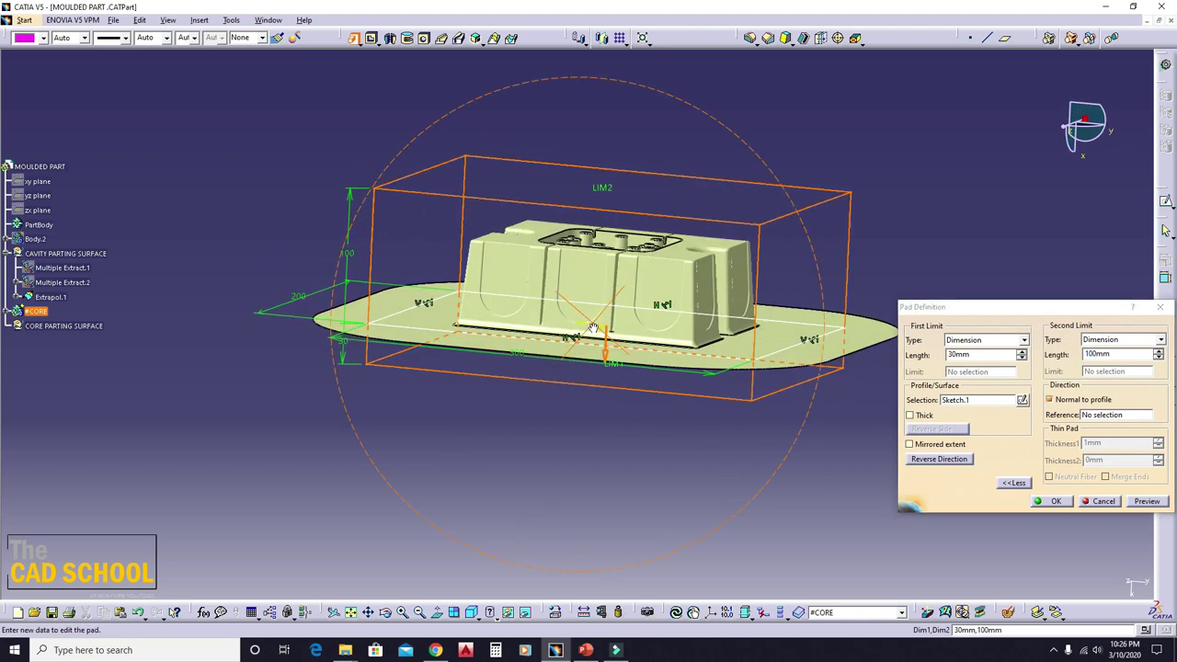
{"action": "left_click", "coordinate": [1055, 501]}
{"action": "middle_click_drag", "start_coordinate": [657, 517], "coordinate": [544, 194]}
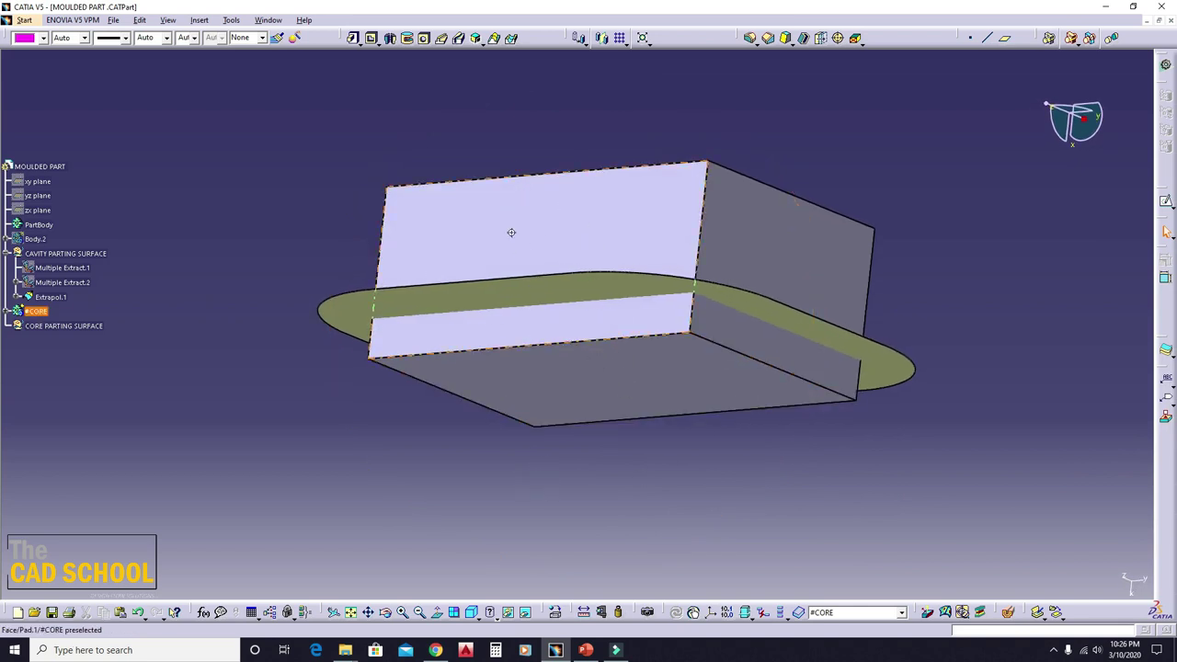
- Define #CORE as the in-work object and bring up the Split tool from surface-based features
{"action": "middle_click_drag", "start_coordinate": [511, 233], "coordinate": [562, 331]}
{"action": "middle_click_drag", "start_coordinate": [854, 399], "coordinate": [561, 344]}
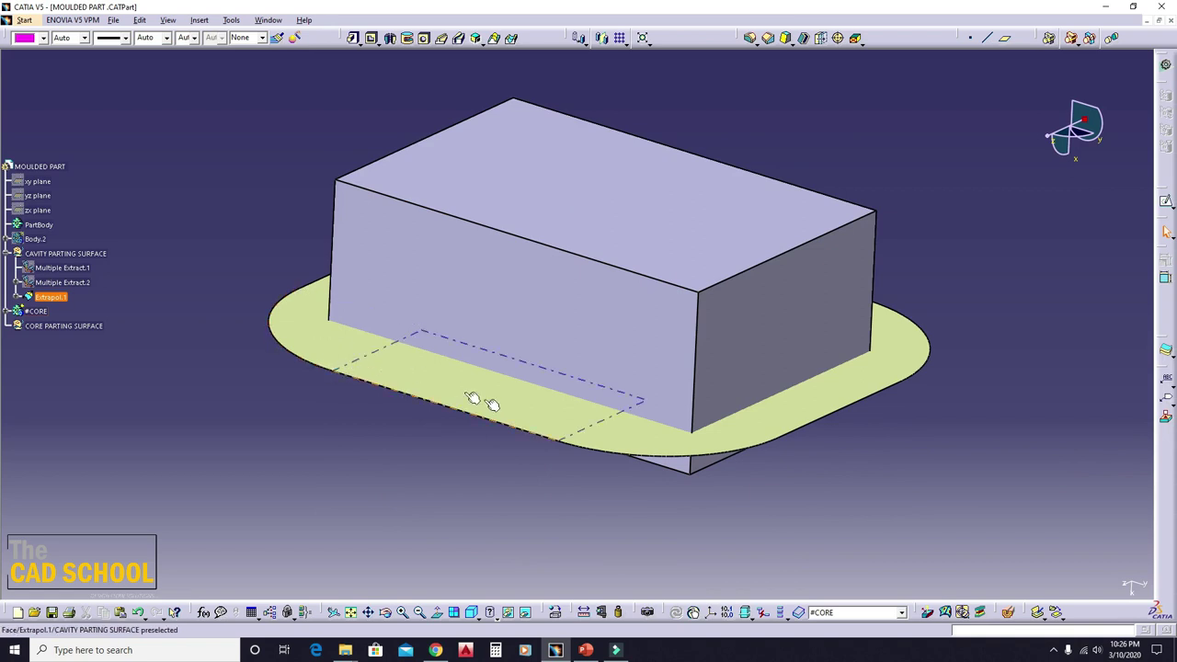
{"action": "middle_click_drag", "start_coordinate": [472, 398], "coordinate": [439, 406]}
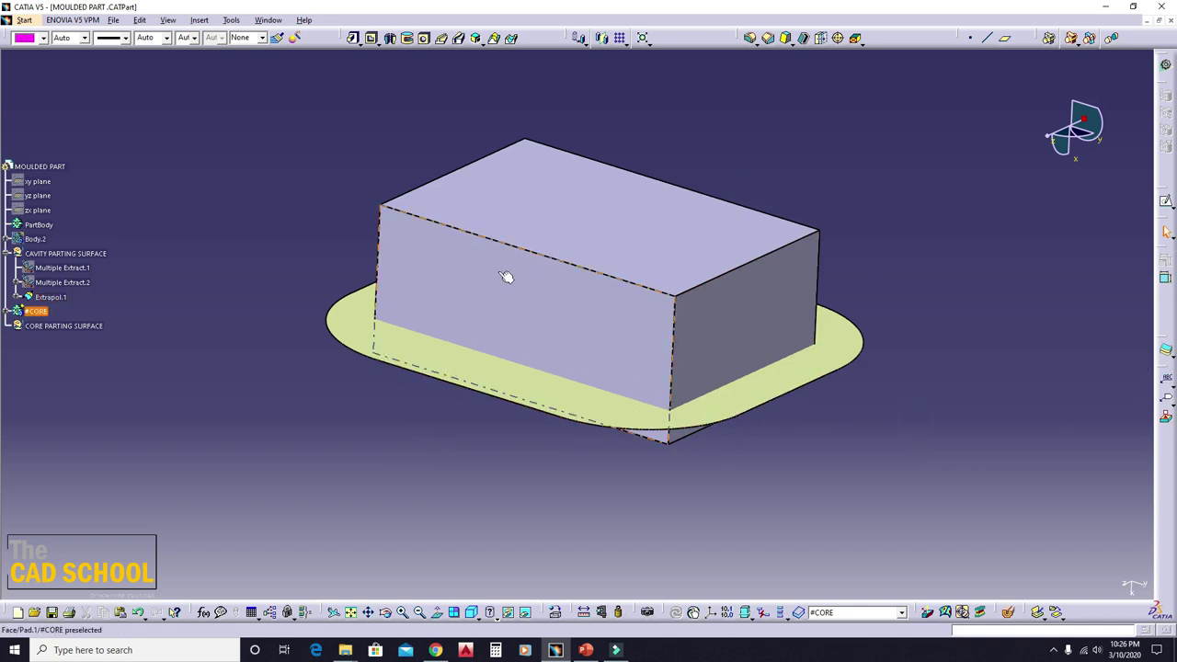
{"action": "right_click", "coordinate": [20, 311]}
{"action": "left_click", "coordinate": [89, 399]}
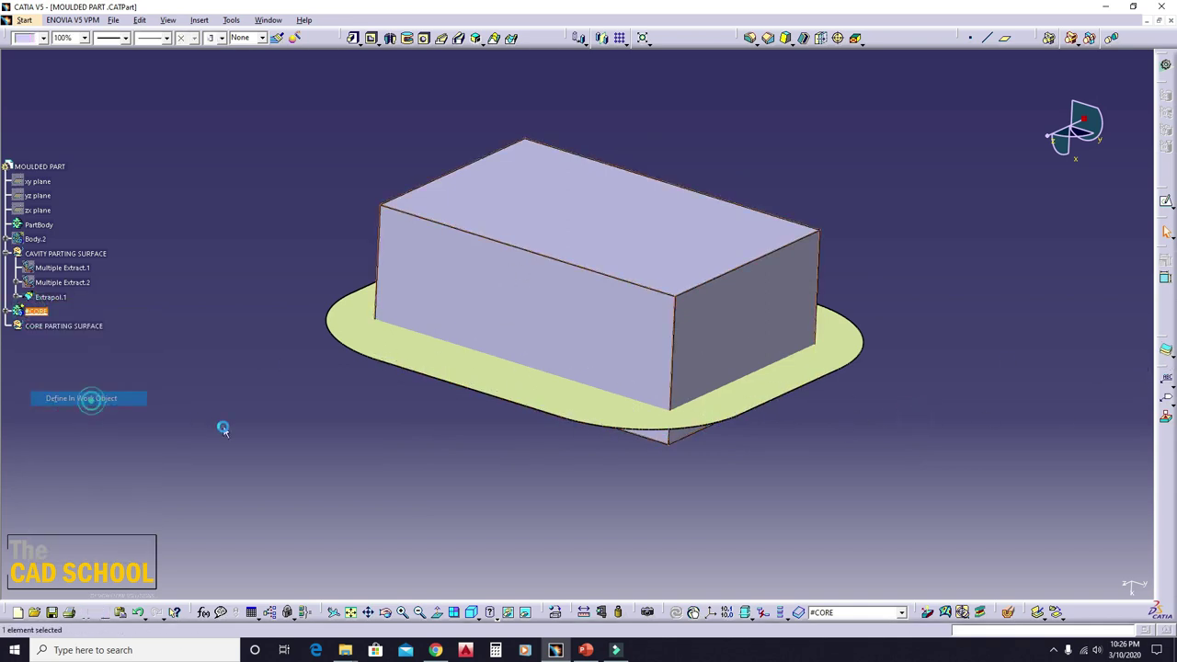
{"action": "left_click", "coordinate": [222, 428]}
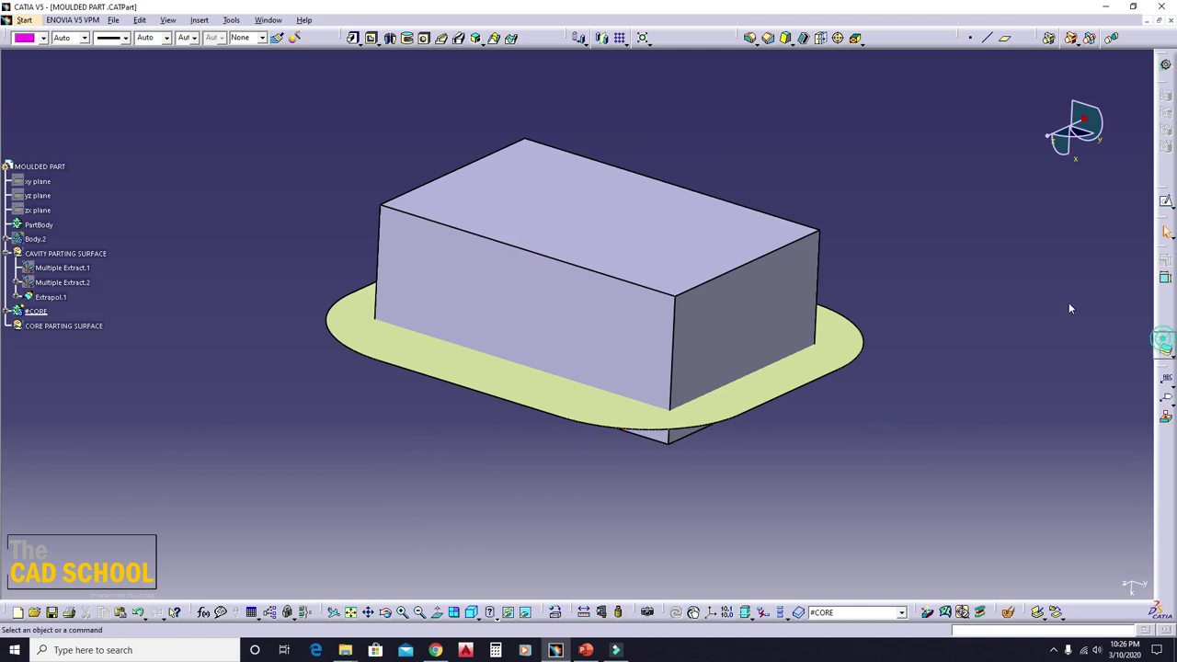
{"action": "left_click_drag", "start_coordinate": [1070, 308], "coordinate": [1077, 312]}
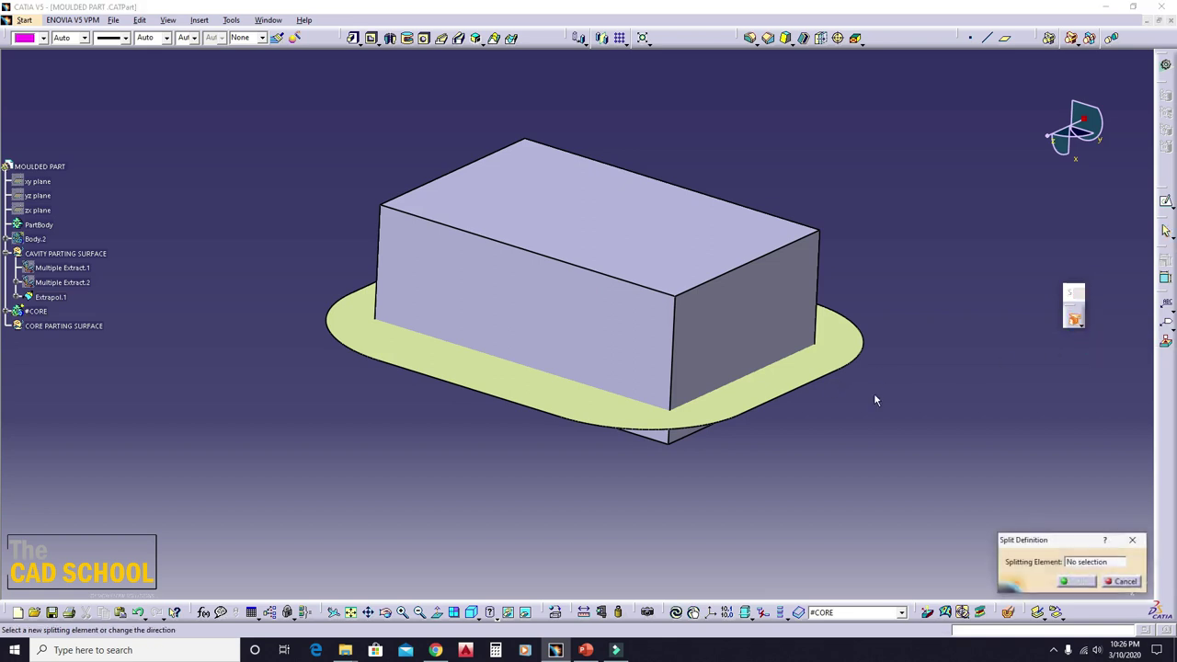
- Split the core block with Extrapol.1, flipping to keep the portion below
{"action": "left_click", "coordinate": [836, 357]}
{"action": "middle_click_drag", "start_coordinate": [533, 472], "coordinate": [559, 393]}
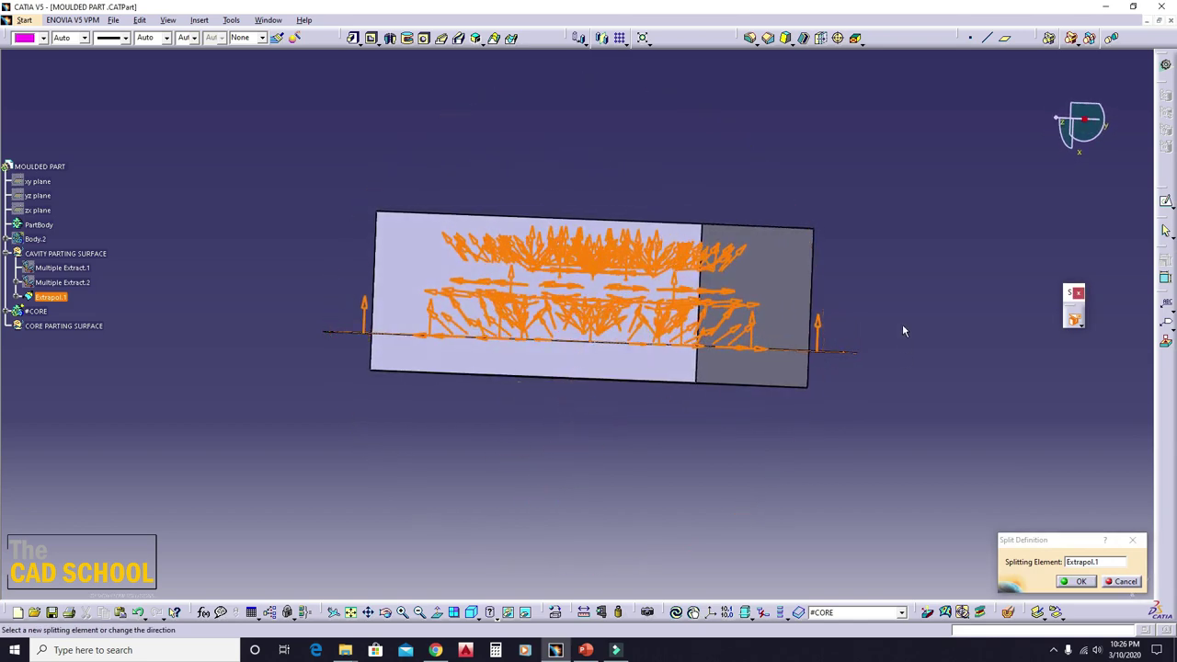
{"action": "left_click", "coordinate": [818, 320]}
{"action": "middle_click_drag", "start_coordinate": [666, 282], "coordinate": [714, 313]}
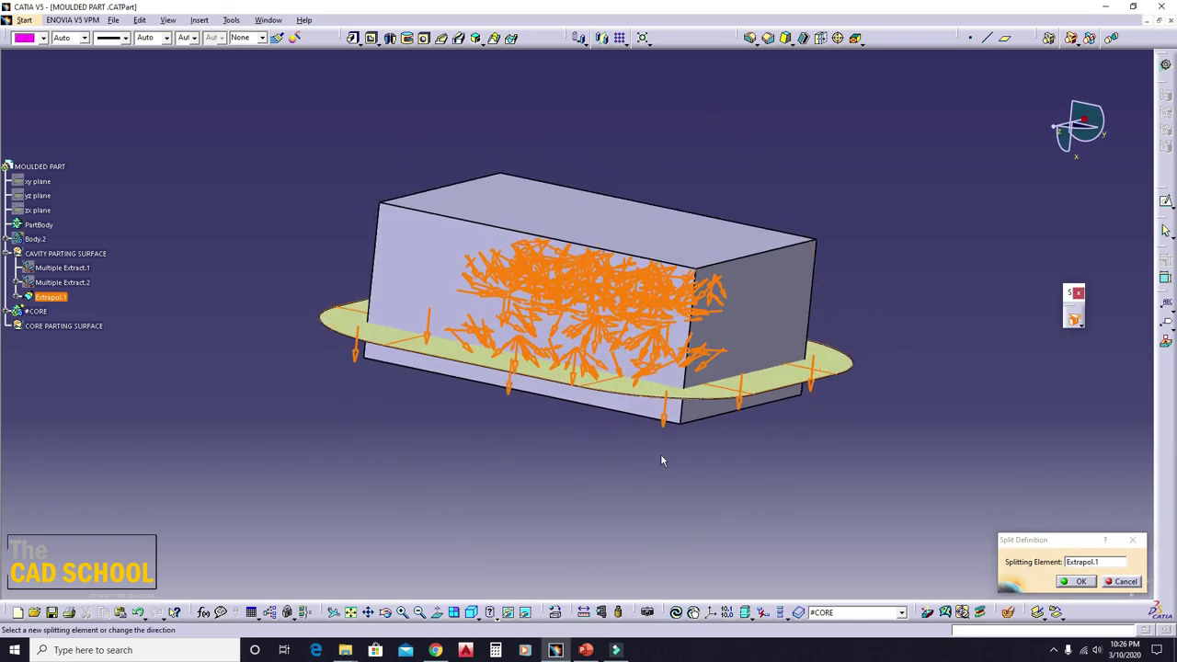
{"action": "left_click", "coordinate": [1081, 583]}
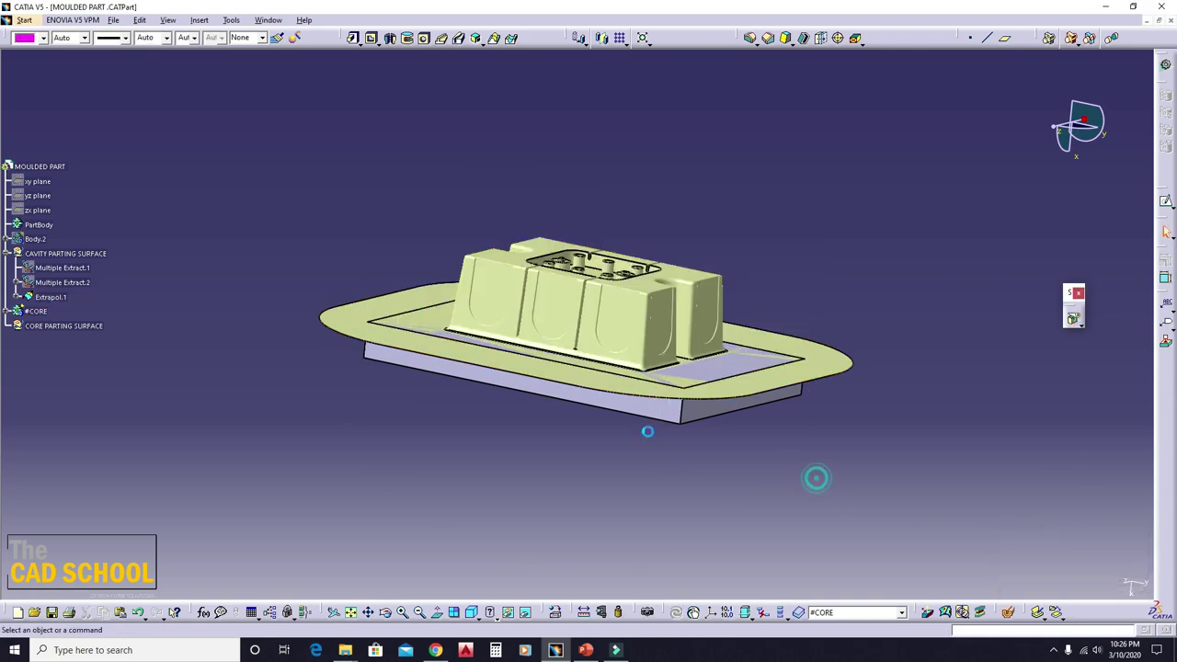
{"action": "middle_click_drag", "start_coordinate": [814, 478], "coordinate": [501, 342]}
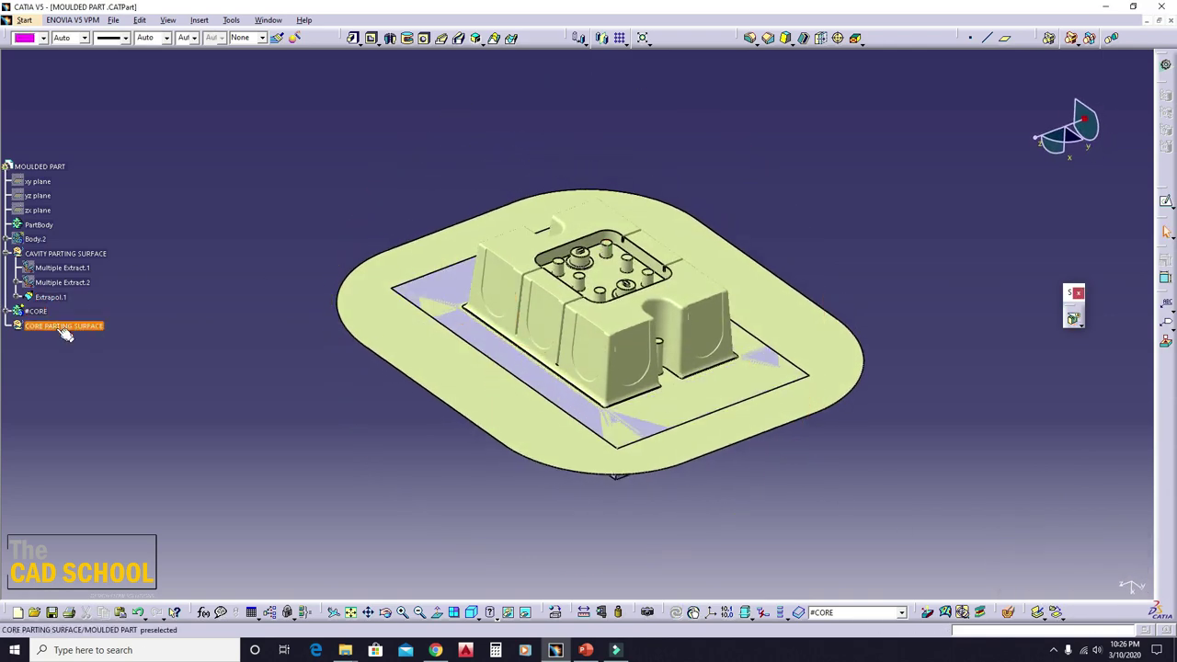
- Hide CAVITY PARTING SURFACE and select CORE PARTING SURFACE
{"action": "right_click", "coordinate": [92, 260]}
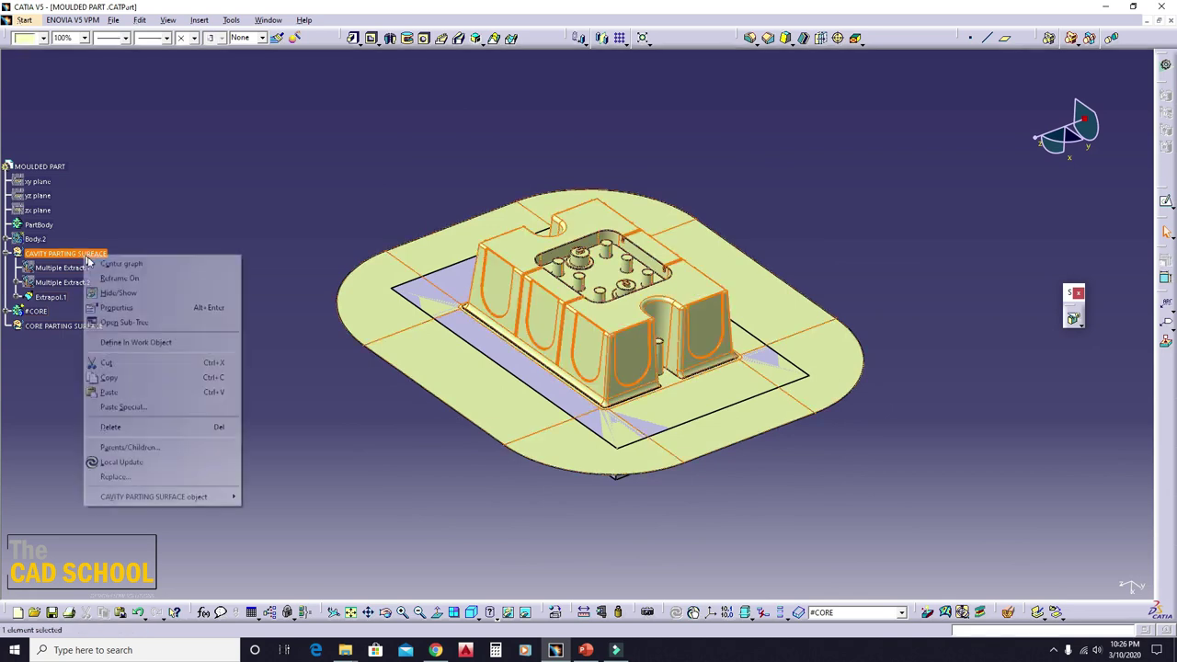
{"action": "left_click", "coordinate": [142, 294]}
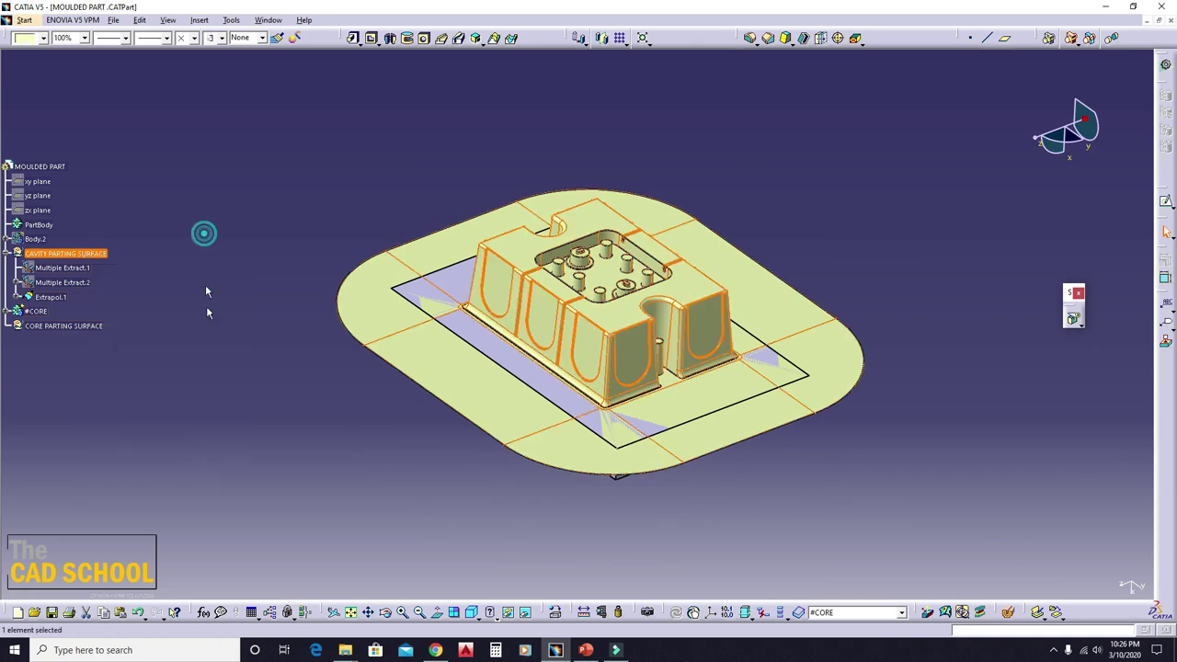
{"action": "left_click", "coordinate": [77, 331]}
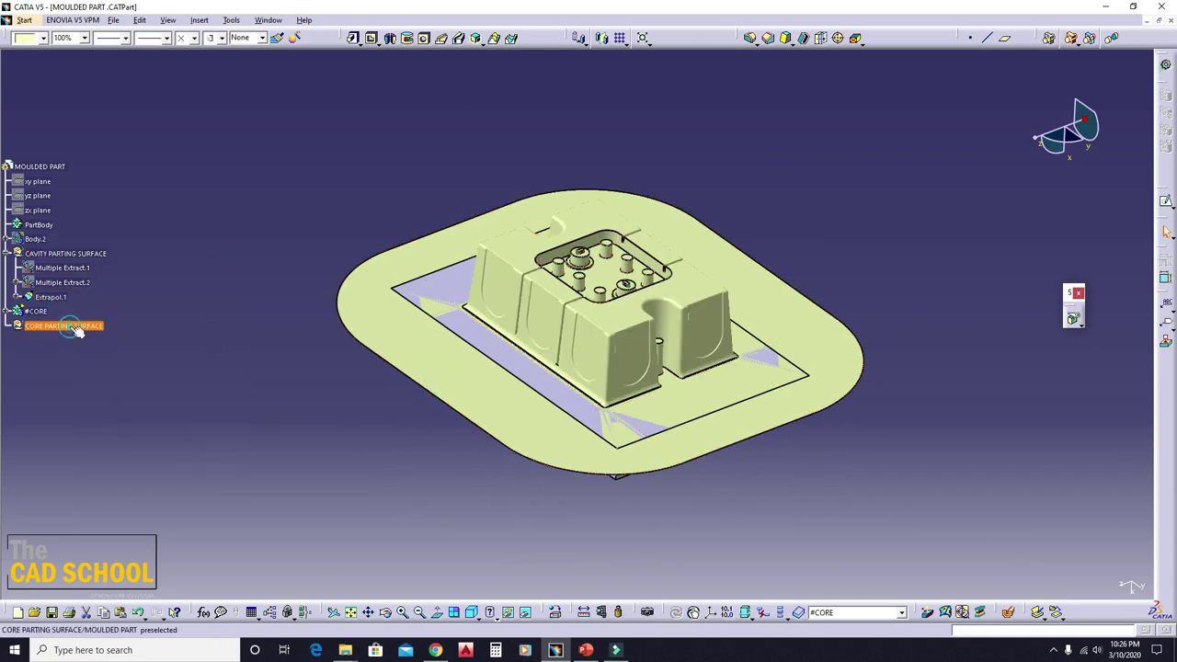
{"action": "mouse_move", "coordinate": [154, 416]}
{"action": "middle_mouse_down"}
{"action": "mouse_move", "coordinate": [323, 402]}
{"action": "mouse_move", "coordinate": [488, 441]}
{"action": "mouse_move", "coordinate": [372, 352]}
{"action": "middle_mouse_up"}
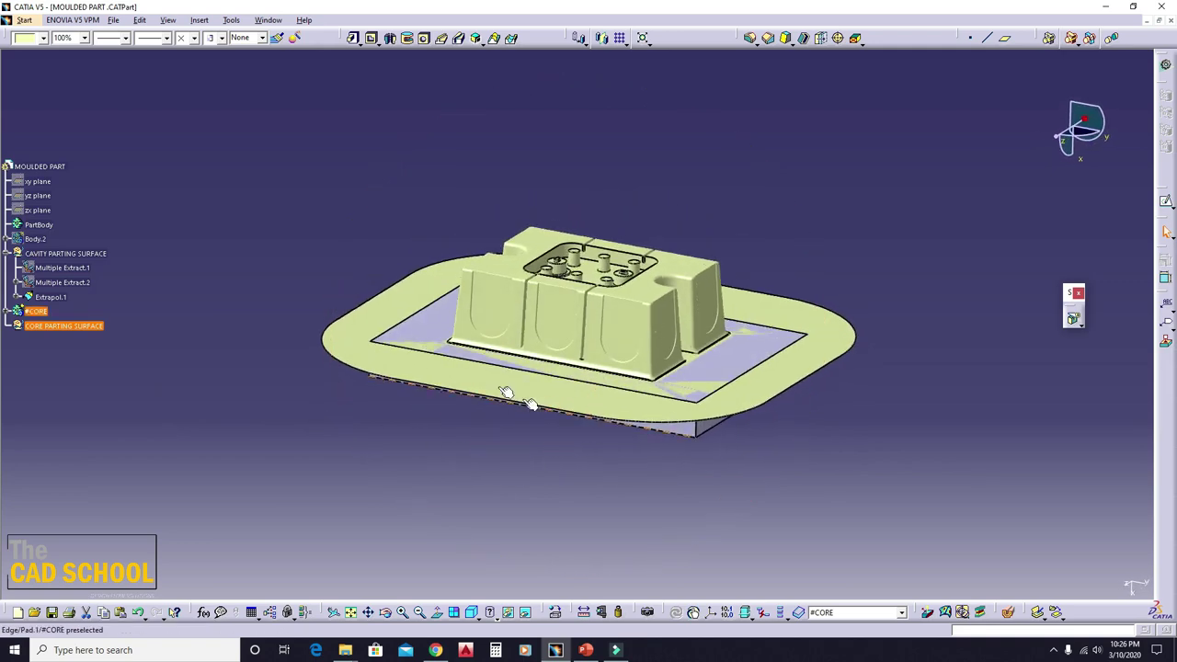
- Hide CAVITY PARTING SURFACE and orbit around the split core block
{"action": "right_click", "coordinate": [57, 253]}
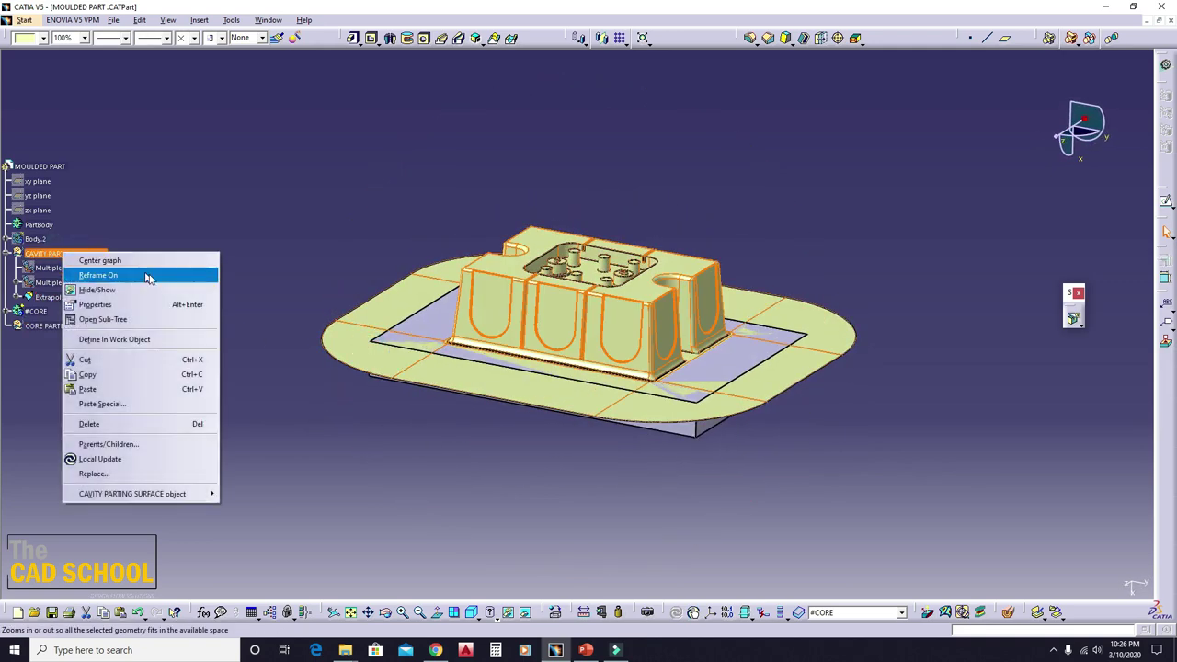
{"action": "left_click", "coordinate": [146, 292]}
{"action": "mouse_move", "coordinate": [236, 389]}
{"action": "middle_mouse_down"}
{"action": "mouse_move", "coordinate": [754, 409]}
{"action": "mouse_move", "coordinate": [444, 370]}
{"action": "mouse_move", "coordinate": [546, 355]}
{"action": "mouse_move", "coordinate": [358, 381]}
{"action": "mouse_move", "coordinate": [515, 425]}
{"action": "middle_mouse_up"}
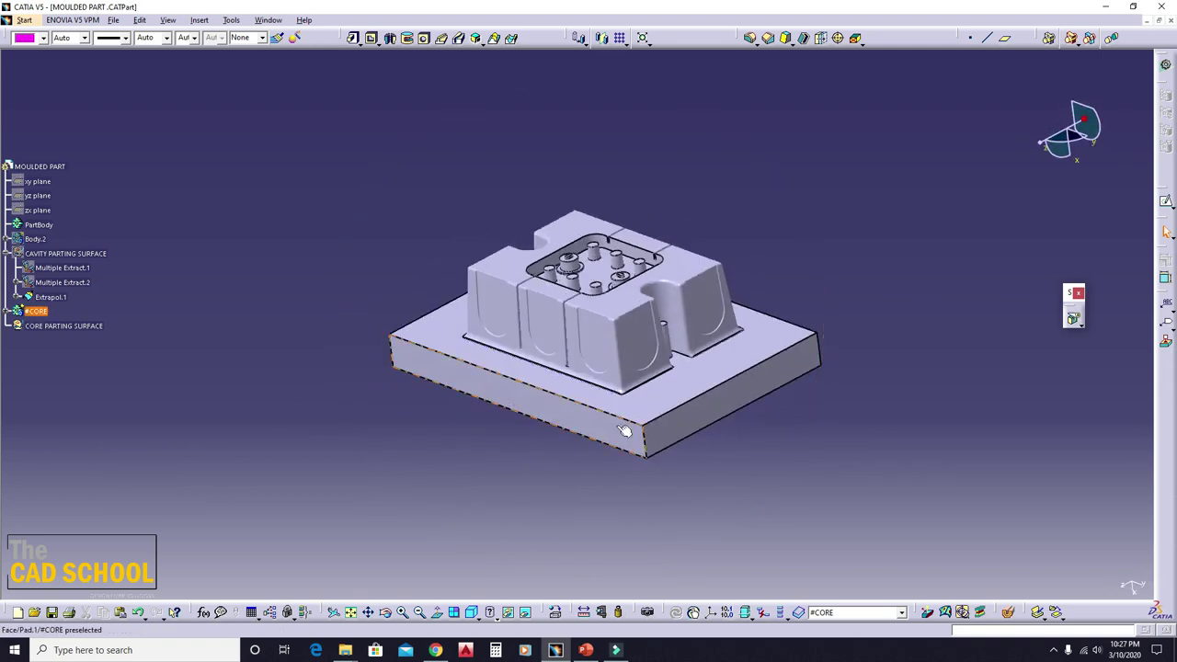
{"action": "middle_click_drag", "start_coordinate": [421, 314], "coordinate": [652, 394]}
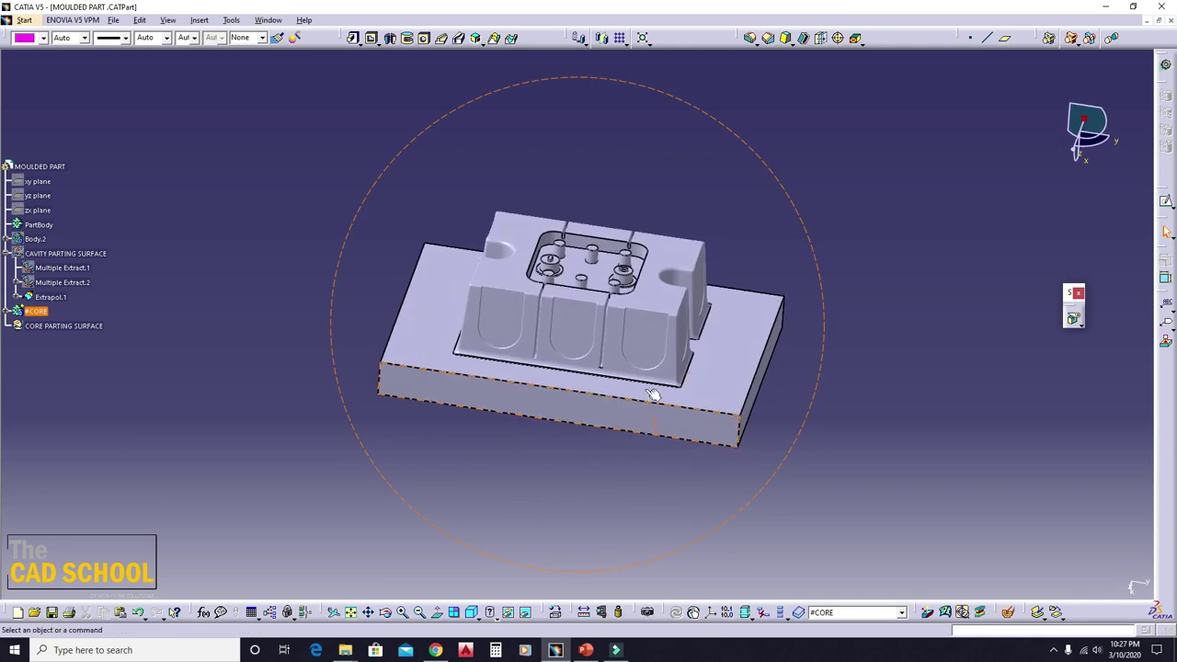
- Inspect the core from several angles, then open CAVITY PARTING SURFACE's Properties
{"action": "mouse_move", "coordinate": [584, 363]}
{"action": "middle_mouse_down"}
{"action": "mouse_move", "coordinate": [478, 337]}
{"action": "mouse_move", "coordinate": [617, 399]}
{"action": "mouse_move", "coordinate": [506, 368]}
{"action": "middle_mouse_up"}
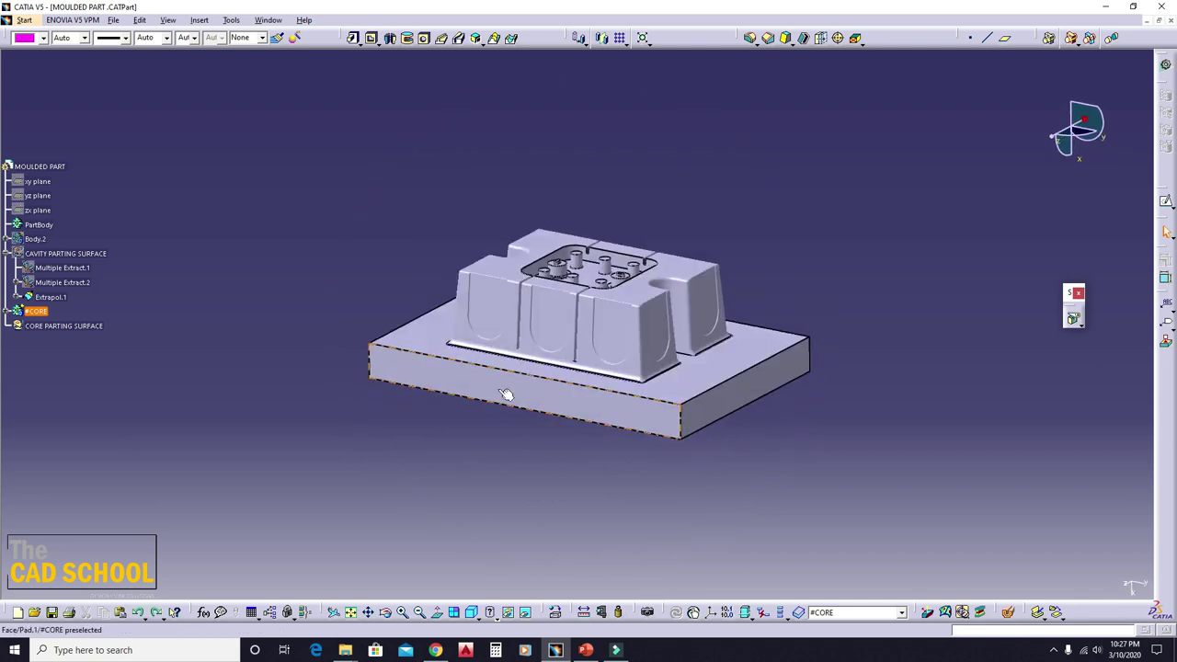
{"action": "middle_click_drag", "start_coordinate": [400, 480], "coordinate": [456, 308]}
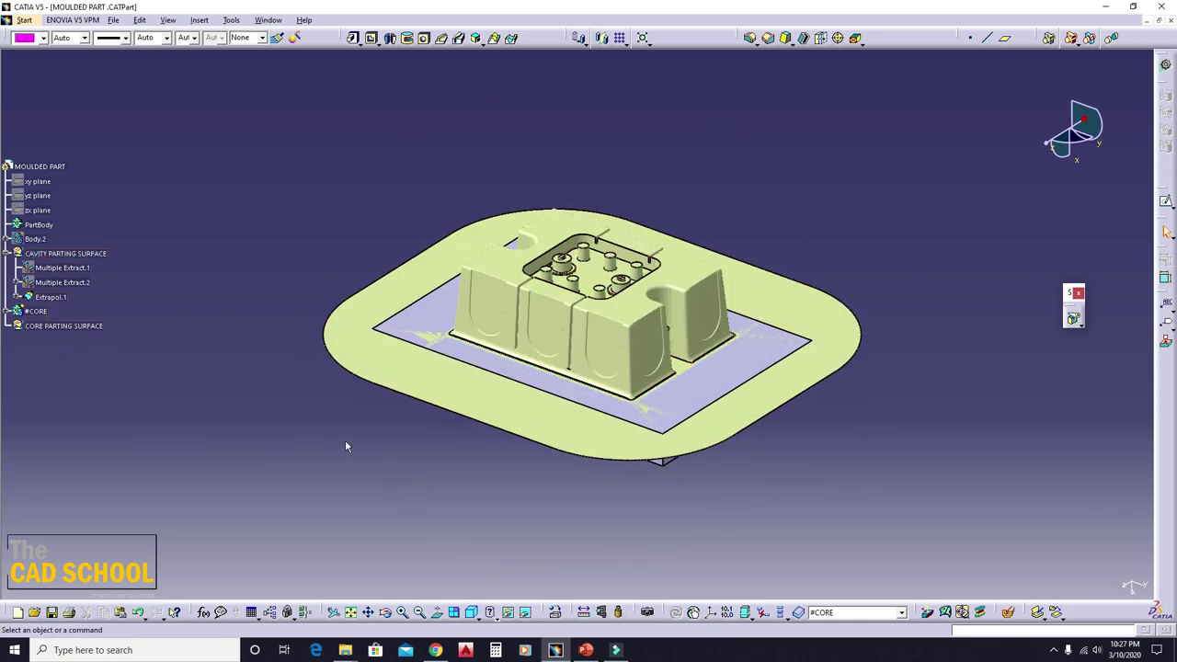
{"action": "mouse_move", "coordinate": [345, 440]}
{"action": "middle_mouse_down"}
{"action": "mouse_move", "coordinate": [561, 394]}
{"action": "mouse_move", "coordinate": [561, 475]}
{"action": "mouse_move", "coordinate": [579, 456]}
{"action": "middle_mouse_up"}
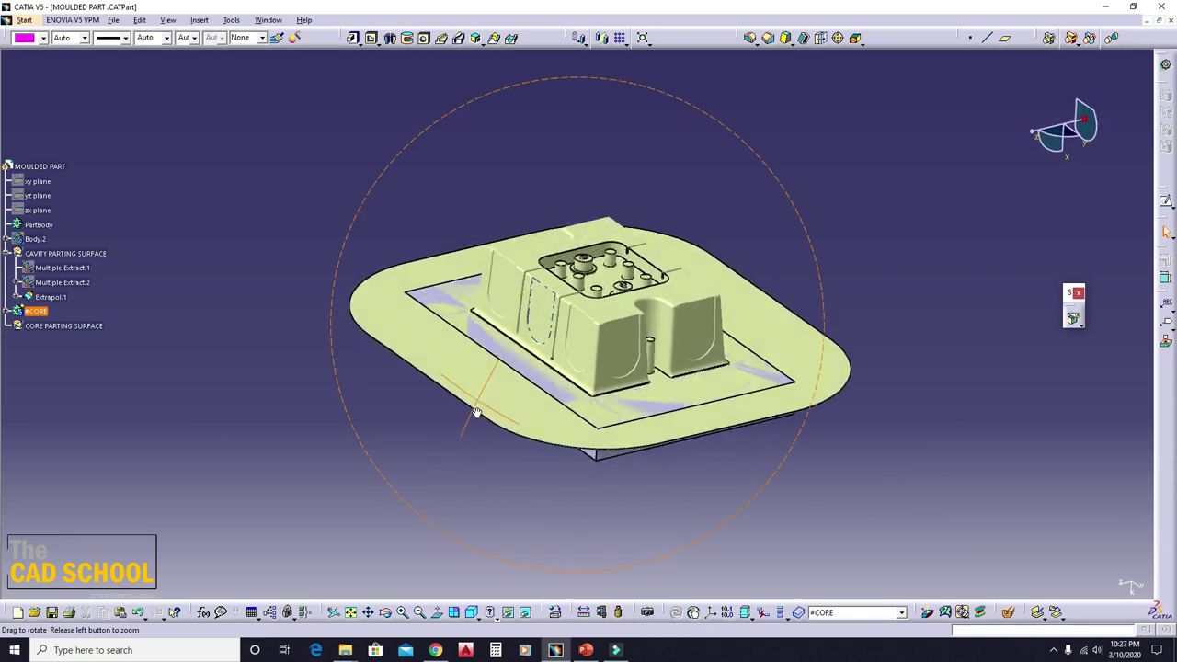
{"action": "middle_click_drag", "start_coordinate": [523, 429], "coordinate": [479, 404]}
{"action": "right_click", "coordinate": [42, 254]}
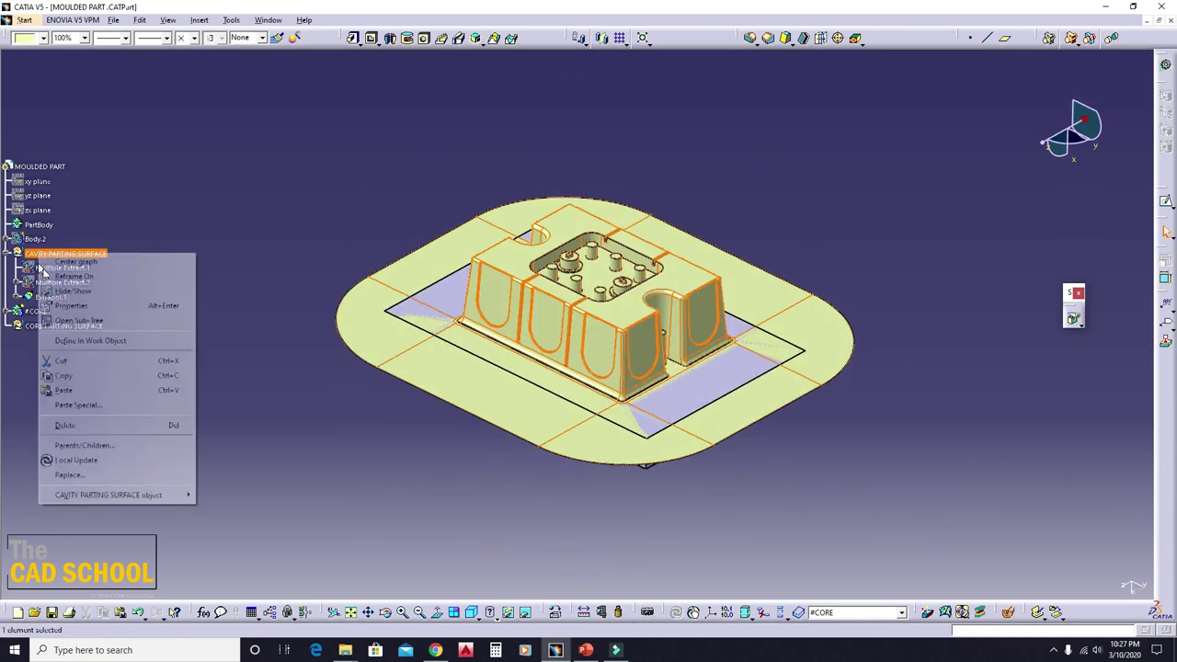
{"action": "left_click", "coordinate": [74, 306]}
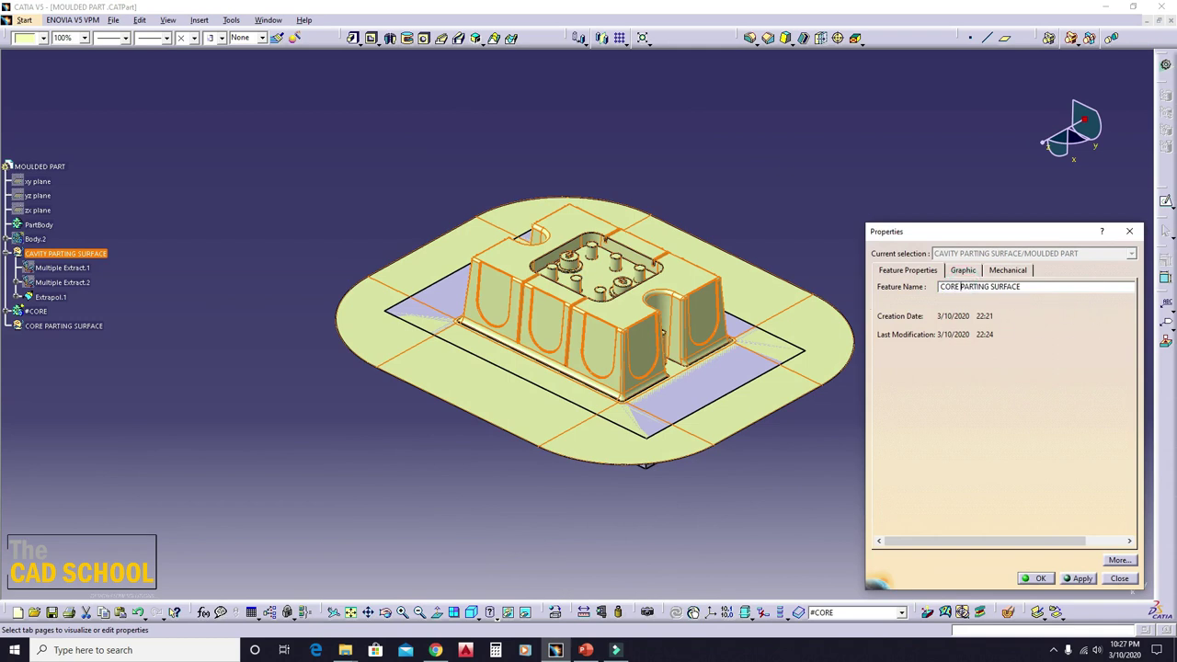
- Rename the first set CORE PARTING SURFACE and the second CAVITY PARTING SURFACE
{"action": "left_click_drag", "start_coordinate": [1026, 286], "coordinate": [936, 288]}
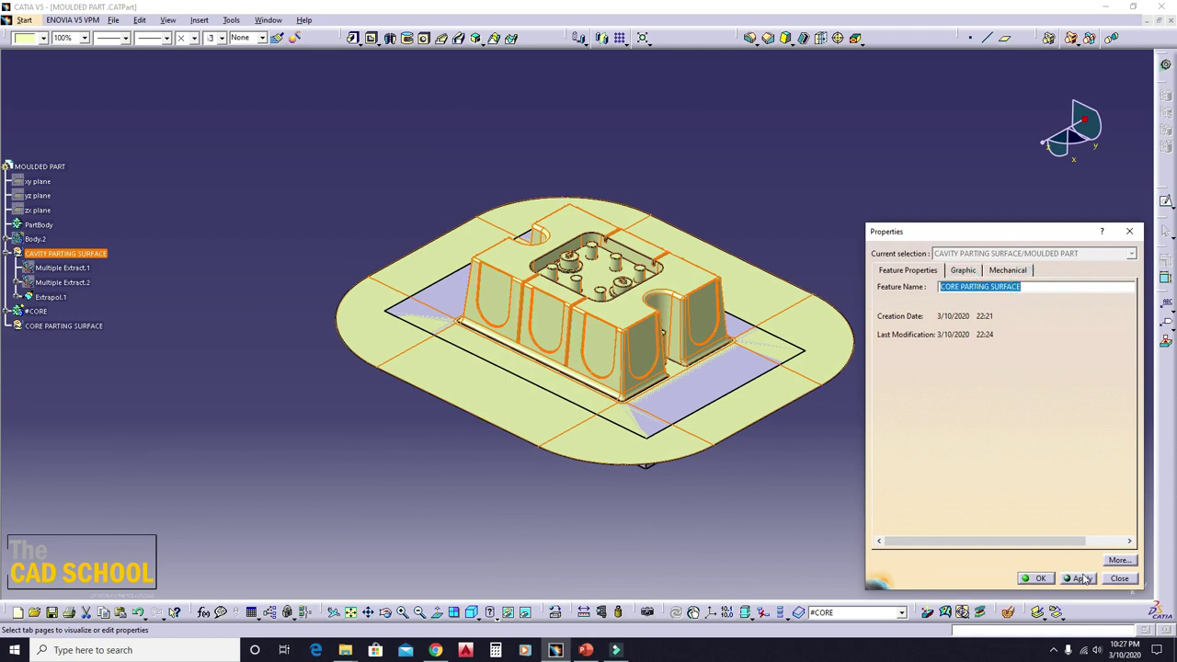
{"action": "left_click", "coordinate": [1038, 577]}
{"action": "right_click", "coordinate": [66, 325]}
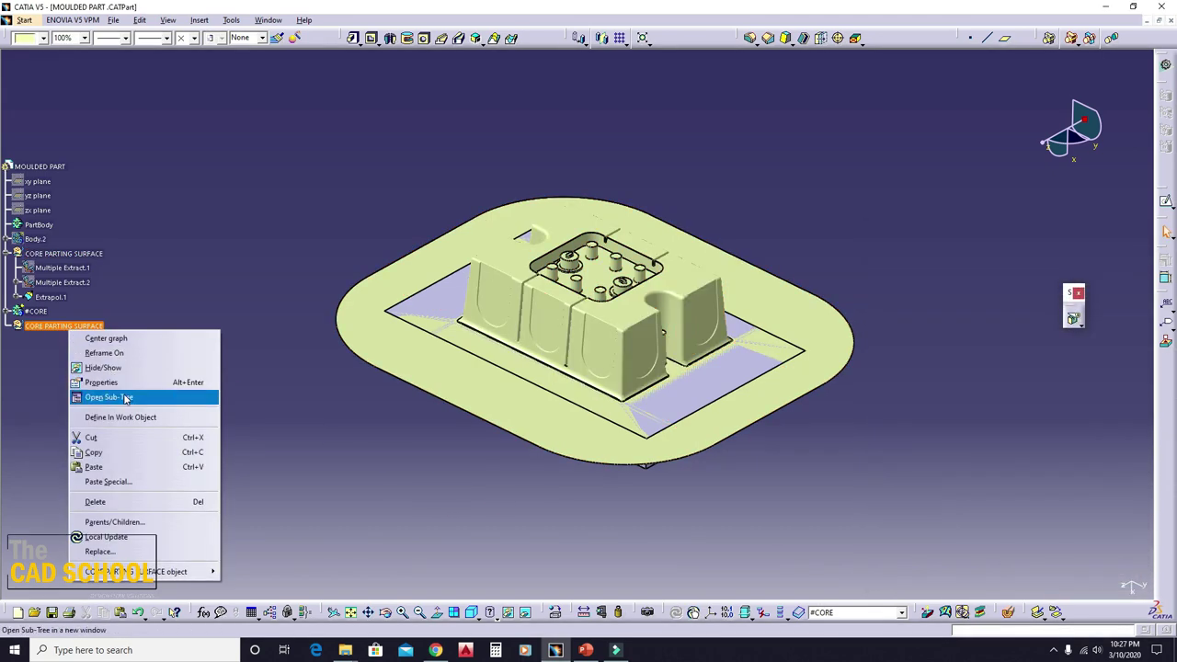
{"action": "left_click", "coordinate": [106, 381]}
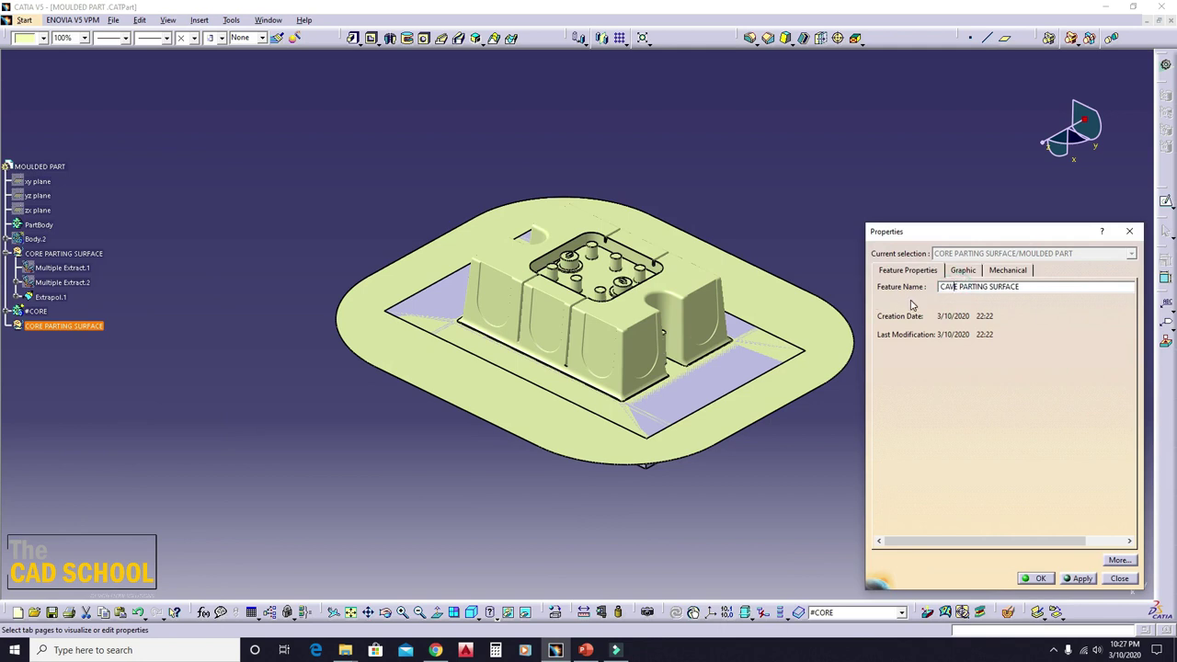
{"action": "left_click", "coordinate": [1081, 579]}
{"action": "left_click", "coordinate": [1036, 579]}
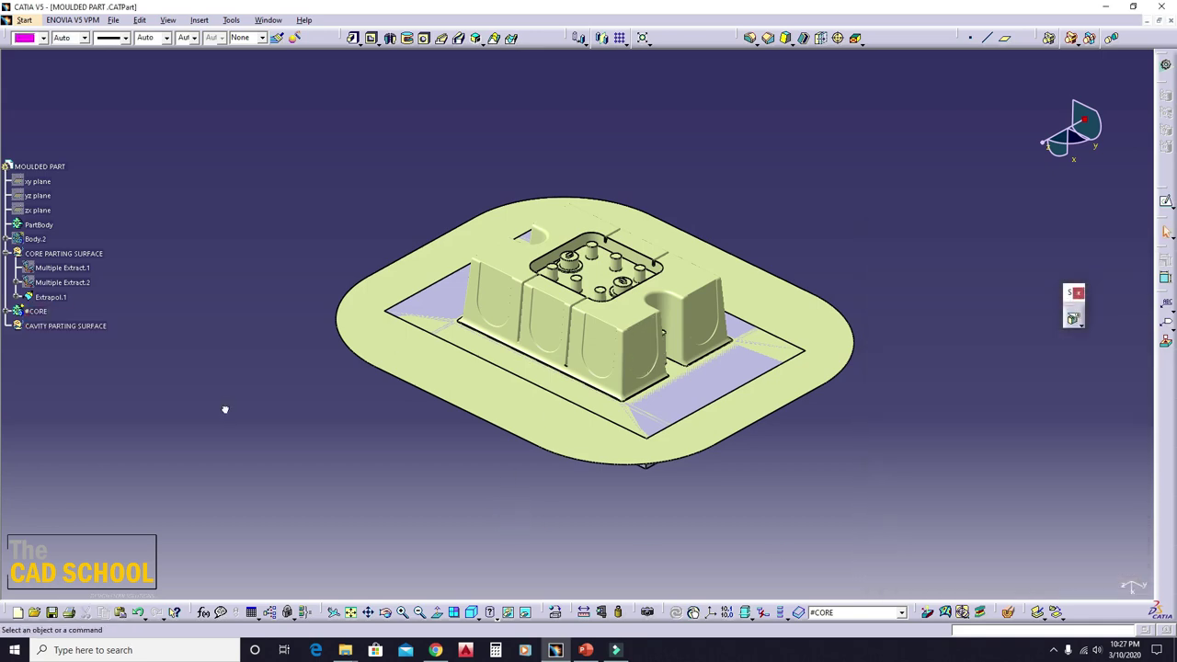
- Hide CORE PARTING SURFACE and CAVITY PARTING SURFACE, leaving the solid core visible
{"action": "middle_click_drag", "start_coordinate": [401, 427], "coordinate": [515, 387]}
{"action": "right_click", "coordinate": [72, 254]}
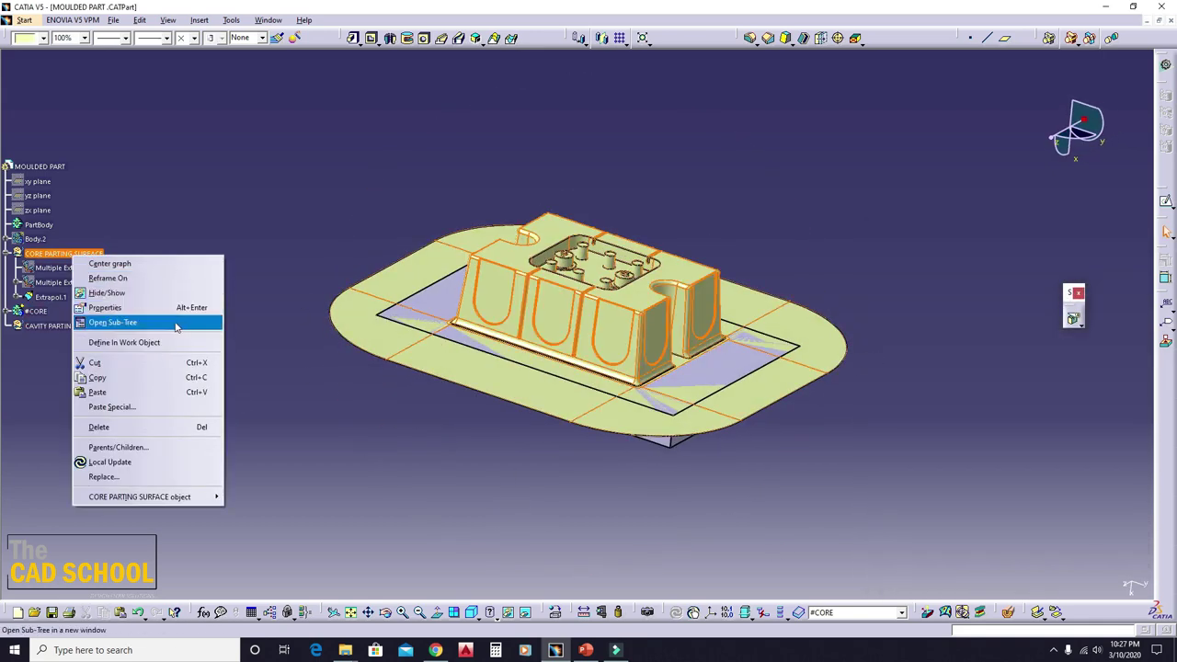
{"action": "left_click", "coordinate": [144, 293]}
{"action": "mouse_move", "coordinate": [226, 381]}
{"action": "middle_mouse_down"}
{"action": "mouse_move", "coordinate": [439, 333]}
{"action": "mouse_move", "coordinate": [455, 375]}
{"action": "mouse_move", "coordinate": [582, 385]}
{"action": "mouse_move", "coordinate": [542, 331]}
{"action": "mouse_move", "coordinate": [555, 415]}
{"action": "mouse_move", "coordinate": [568, 328]}
{"action": "mouse_move", "coordinate": [578, 341]}
{"action": "mouse_move", "coordinate": [440, 402]}
{"action": "middle_mouse_up"}
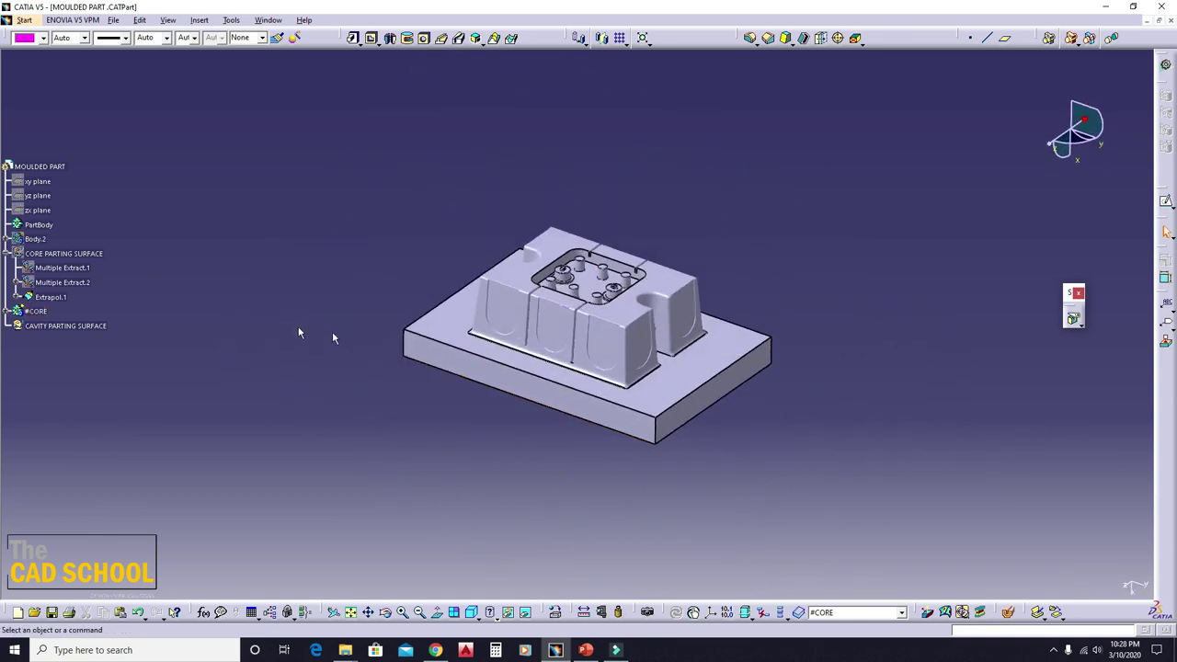
{"action": "right_click", "coordinate": [72, 326]}
{"action": "left_click", "coordinate": [159, 363]}
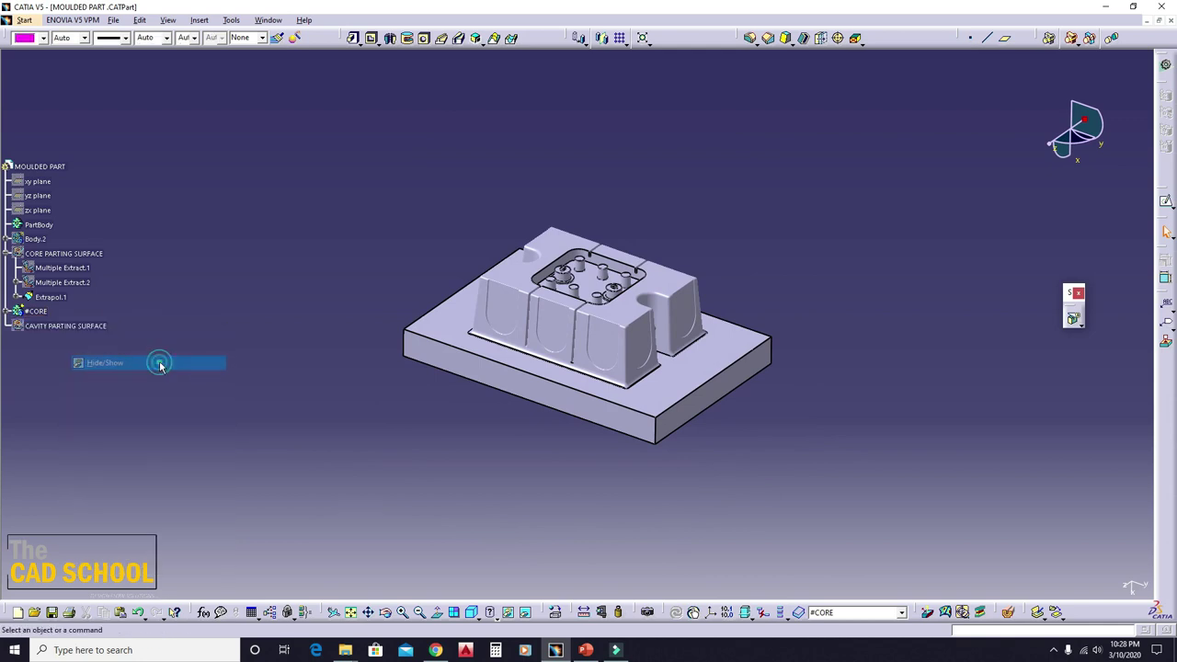
{"action": "right_click", "coordinate": [72, 325]}
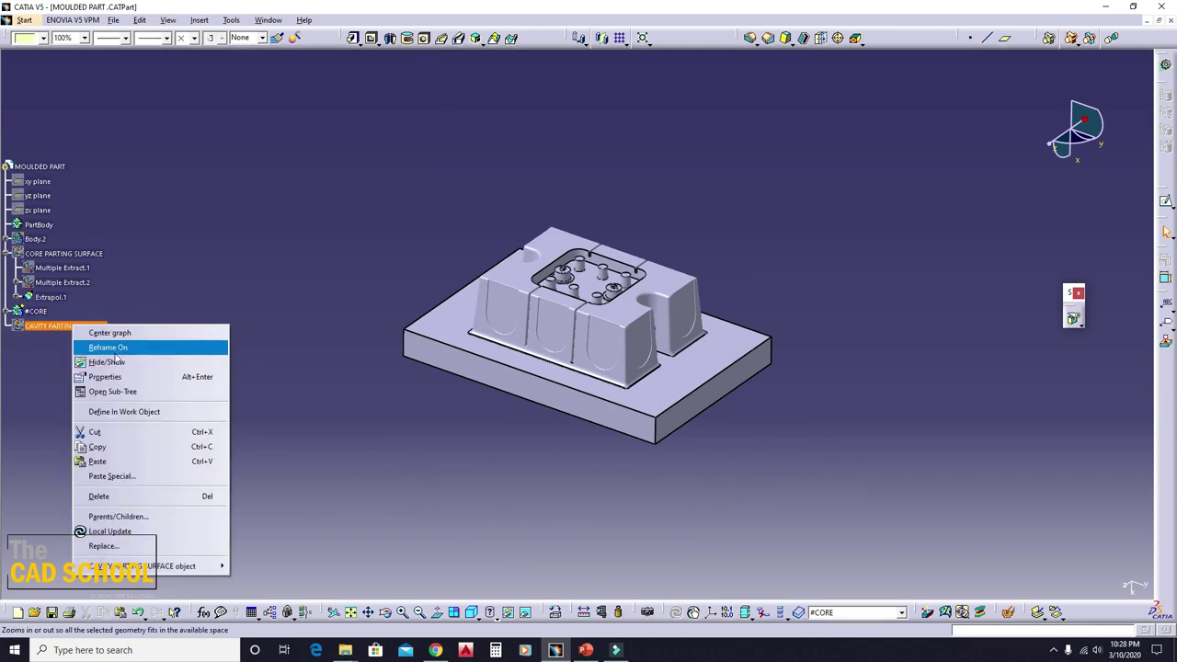
- Make CAVITY PARTING SURFACE the in-work object and hide the #CORE body
{"action": "left_click", "coordinate": [132, 411]}
{"action": "mouse_move", "coordinate": [342, 381]}
{"action": "middle_mouse_down"}
{"action": "mouse_move", "coordinate": [449, 413]}
{"action": "mouse_move", "coordinate": [487, 405]}
{"action": "middle_mouse_up"}
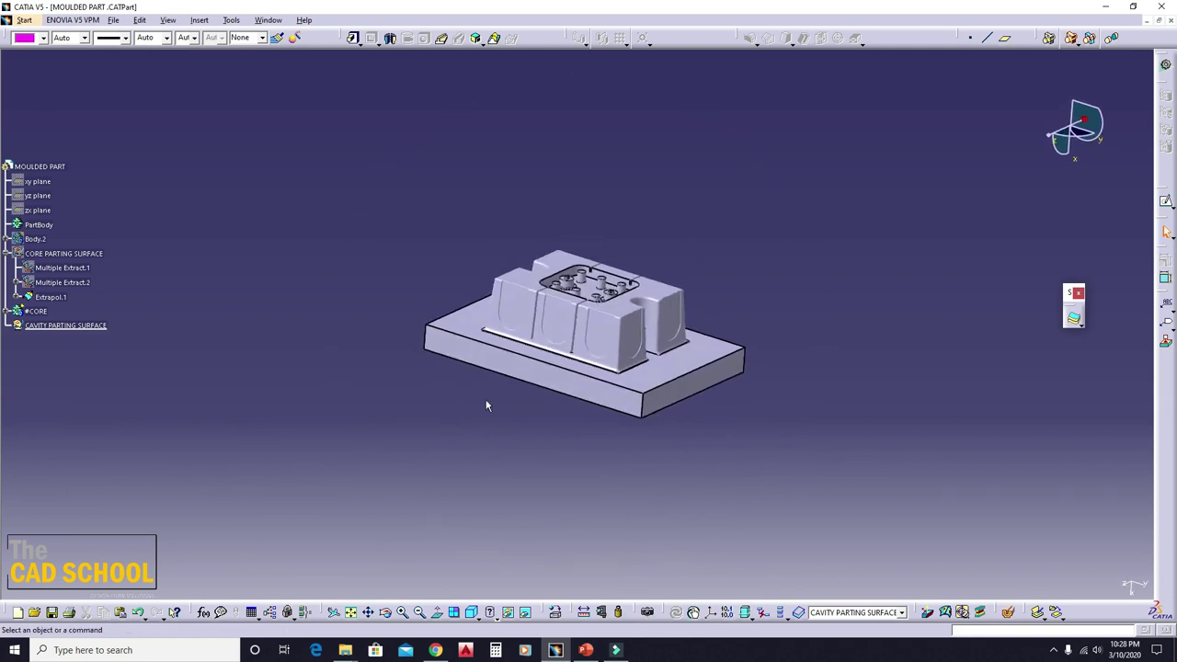
{"action": "right_click", "coordinate": [36, 312]}
{"action": "left_click", "coordinate": [69, 345]}
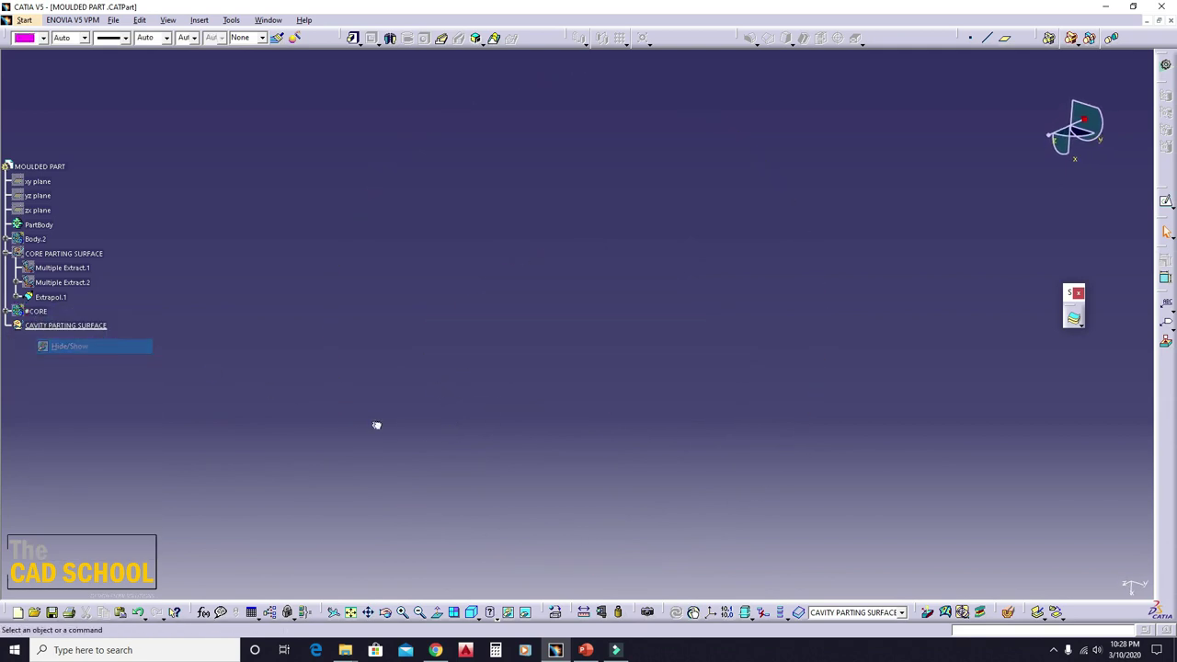
{"action": "mouse_move", "coordinate": [377, 423]}
{"action": "middle_mouse_down"}
{"action": "mouse_move", "coordinate": [496, 378]}
{"action": "mouse_move", "coordinate": [517, 411]}
{"action": "middle_mouse_up"}
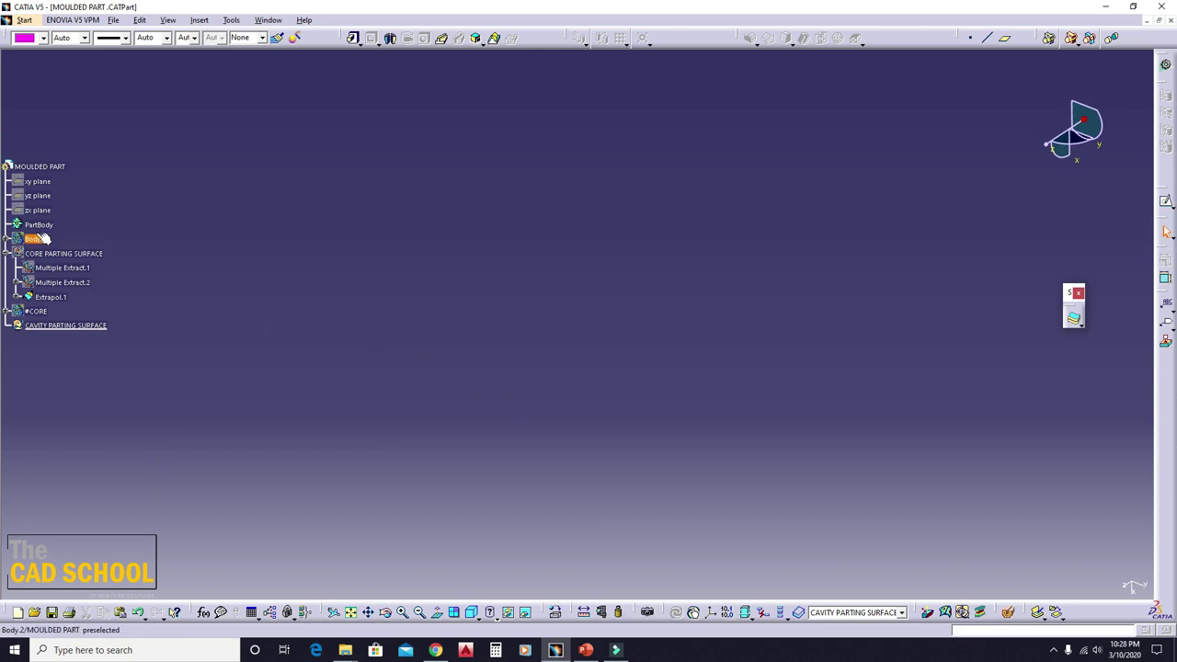
- Show the Body.2 junction box and switch to Generative Shape Design
{"action": "right_click", "coordinate": [40, 239]}
{"action": "left_click", "coordinate": [83, 270]}
{"action": "mouse_move", "coordinate": [402, 479]}
{"action": "middle_mouse_down"}
{"action": "mouse_move", "coordinate": [574, 264]}
{"action": "mouse_move", "coordinate": [451, 273]}
{"action": "mouse_move", "coordinate": [231, 199]}
{"action": "middle_mouse_up"}
{"action": "left_click", "coordinate": [22, 20]}
{"action": "mouse_move", "coordinate": [38, 65]}
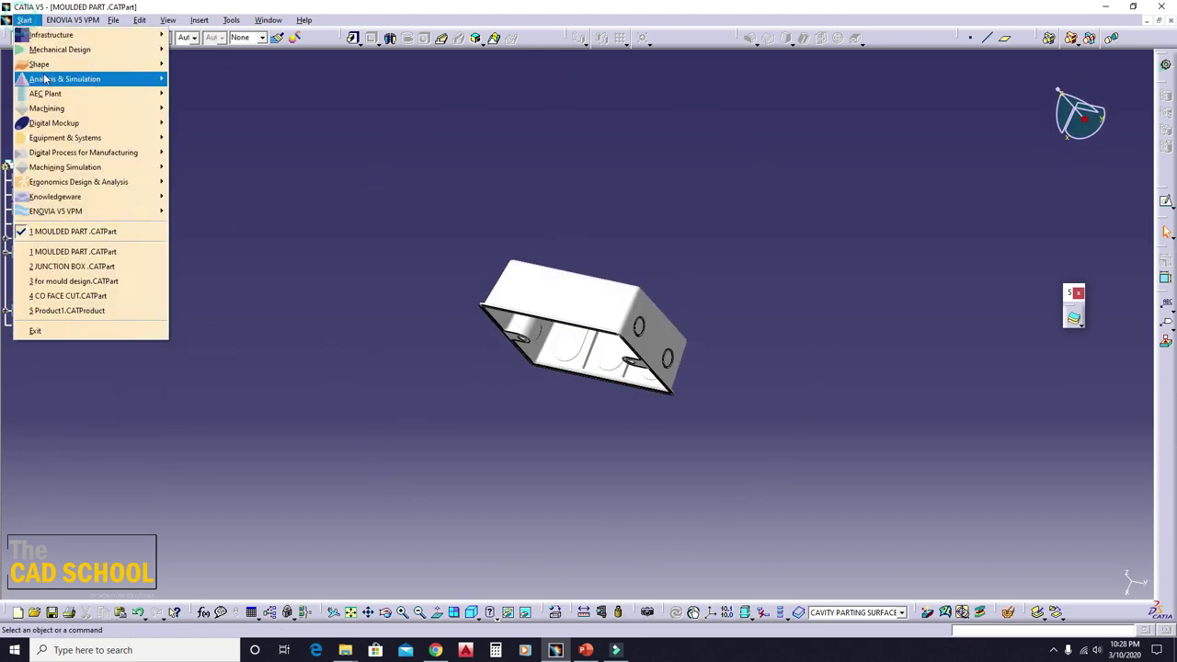
{"action": "left_click", "coordinate": [241, 122]}
{"action": "mouse_move", "coordinate": [342, 279]}
{"action": "middle_mouse_down"}
{"action": "mouse_move", "coordinate": [417, 355]}
{"action": "mouse_move", "coordinate": [615, 304]}
{"action": "mouse_move", "coordinate": [546, 433]}
{"action": "mouse_move", "coordinate": [547, 379]}
{"action": "mouse_move", "coordinate": [583, 402]}
{"action": "mouse_move", "coordinate": [651, 363]}
{"action": "middle_mouse_up"}
- Extract the box's outer faces from its front face with tangent continuity as Multiple Extract.3
{"action": "left_click", "coordinate": [437, 38]}
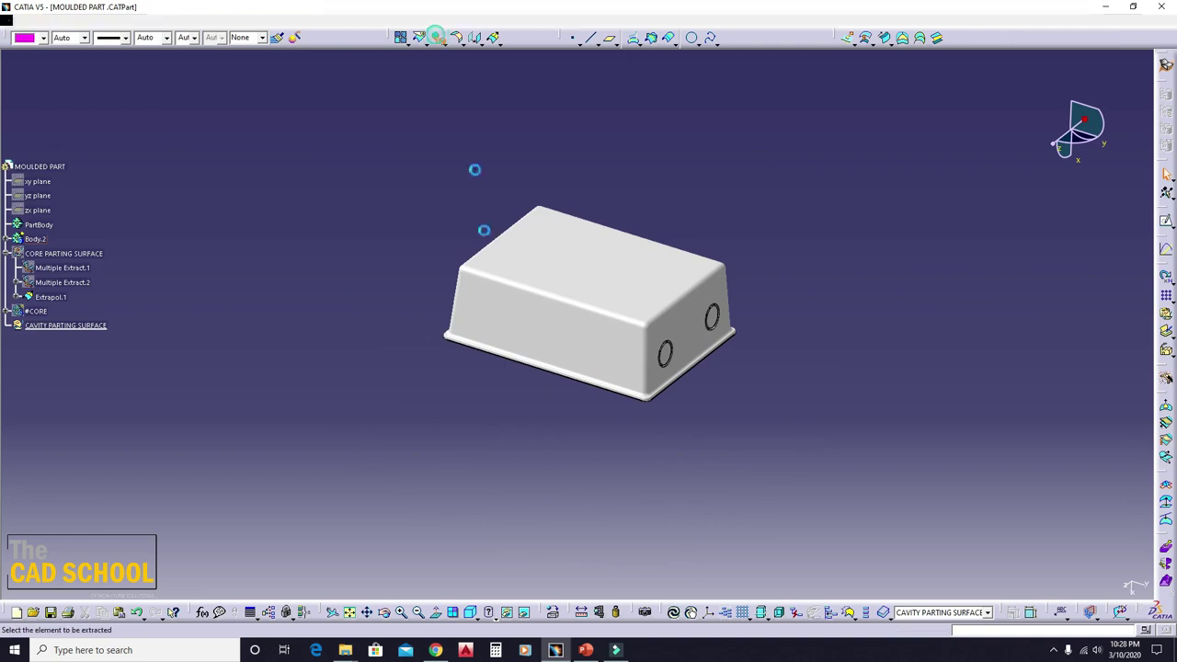
{"action": "left_click", "coordinate": [513, 351]}
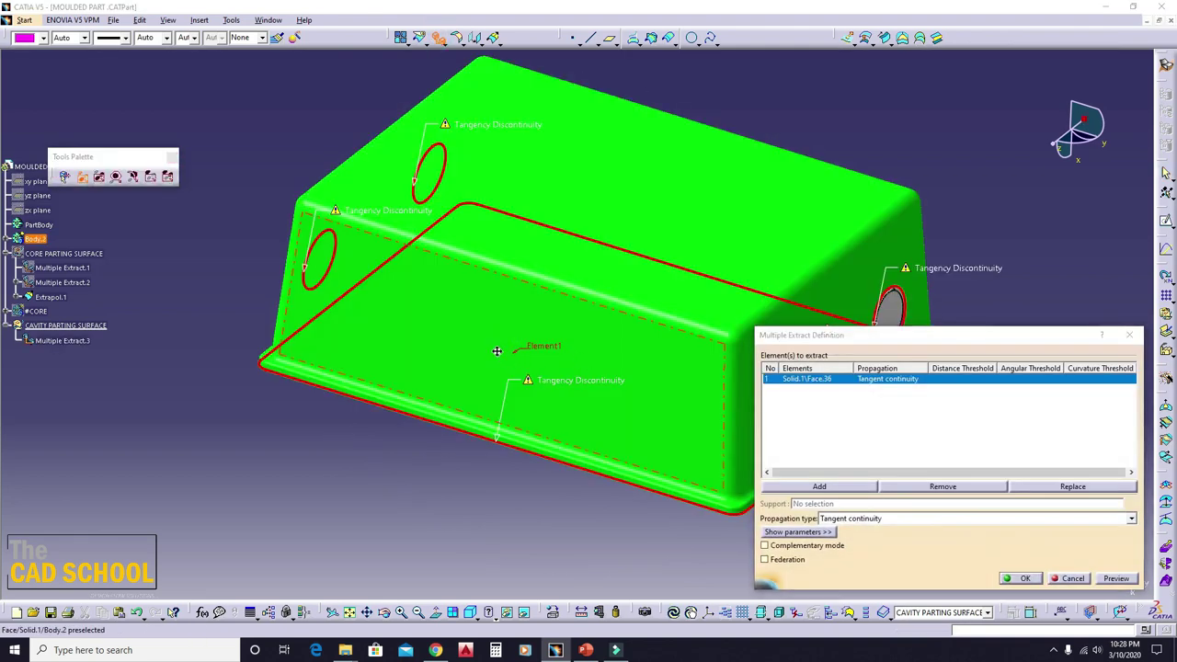
{"action": "mouse_move", "coordinate": [499, 349]}
{"action": "middle_mouse_down"}
{"action": "mouse_move", "coordinate": [586, 333]}
{"action": "mouse_move", "coordinate": [525, 305]}
{"action": "middle_mouse_up"}
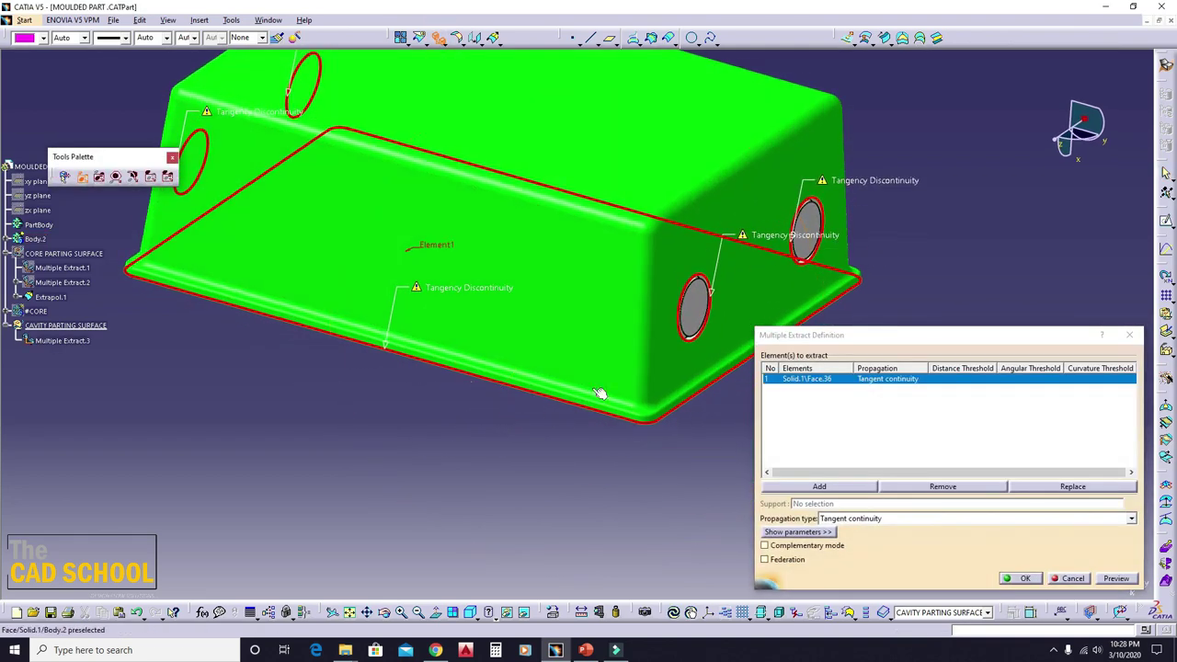
{"action": "middle_click_drag", "start_coordinate": [479, 419], "coordinate": [388, 388]}
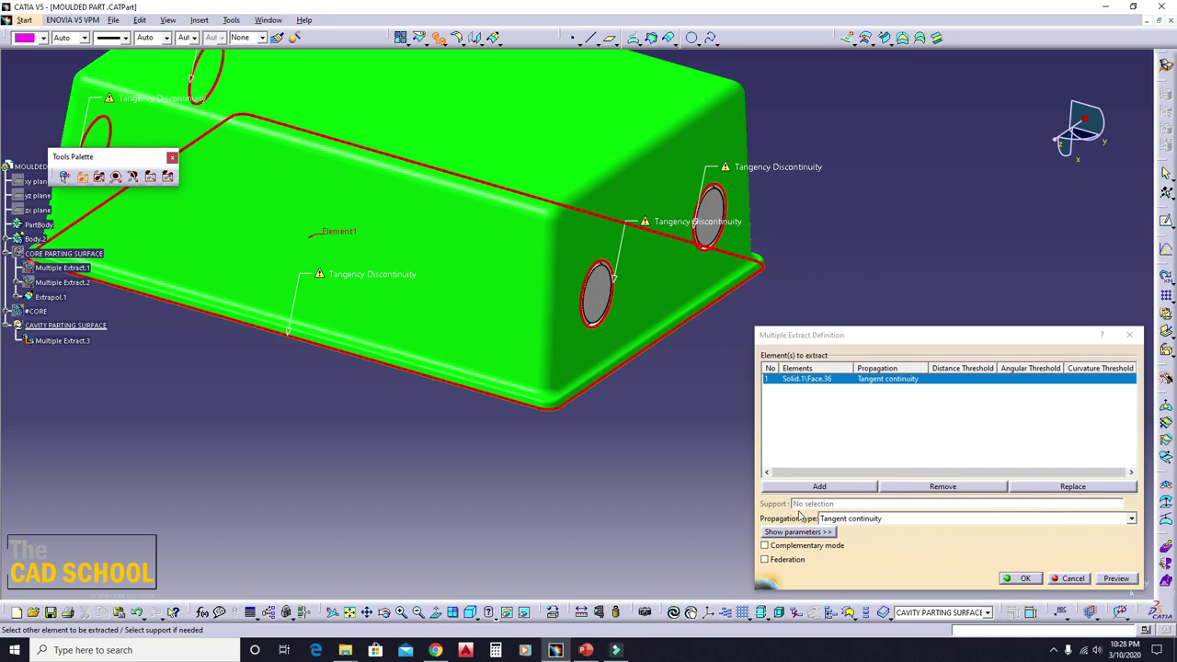
{"action": "mouse_move", "coordinate": [478, 322]}
{"action": "middle_mouse_down"}
{"action": "mouse_move", "coordinate": [574, 326]}
{"action": "mouse_move", "coordinate": [656, 386]}
{"action": "mouse_move", "coordinate": [530, 336]}
{"action": "middle_mouse_up"}
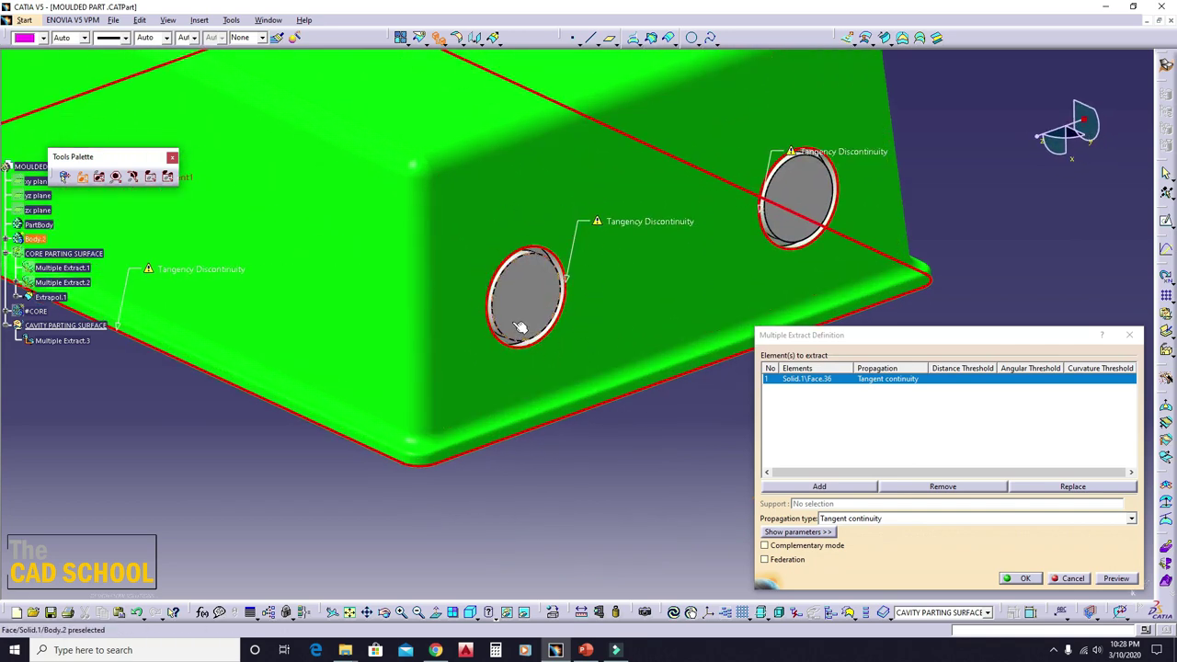
{"action": "middle_click_drag", "start_coordinate": [520, 327], "coordinate": [494, 440], "text": "ctrl"}
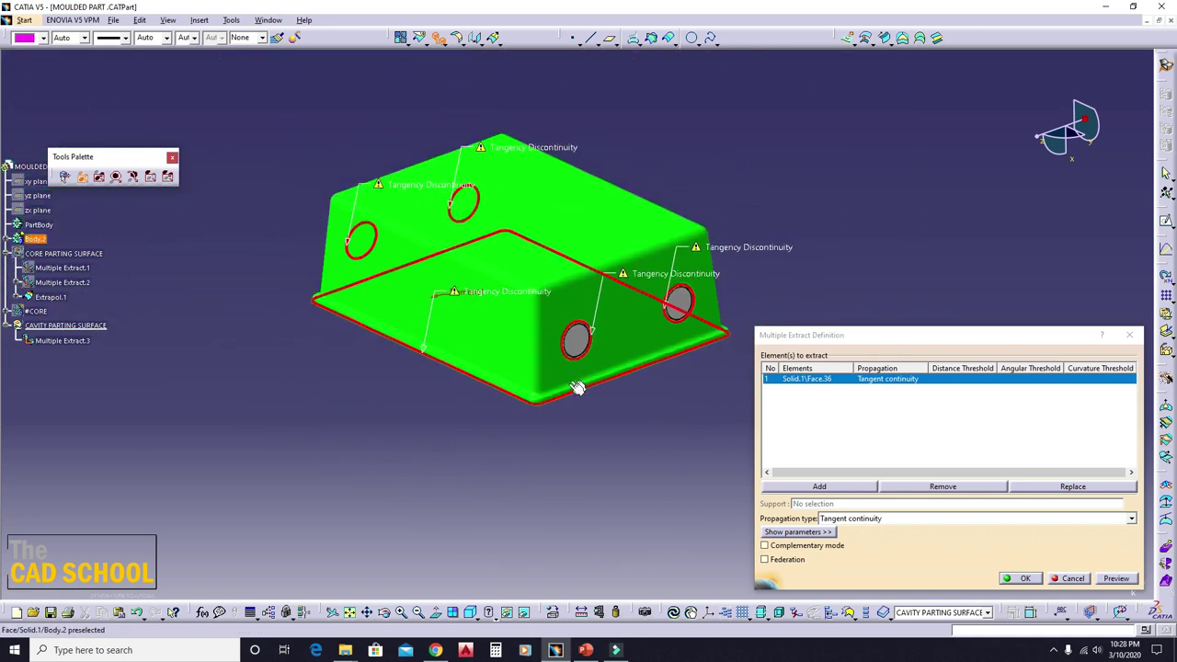
{"action": "middle_click_drag", "start_coordinate": [577, 389], "coordinate": [571, 328], "text": "ctrl"}
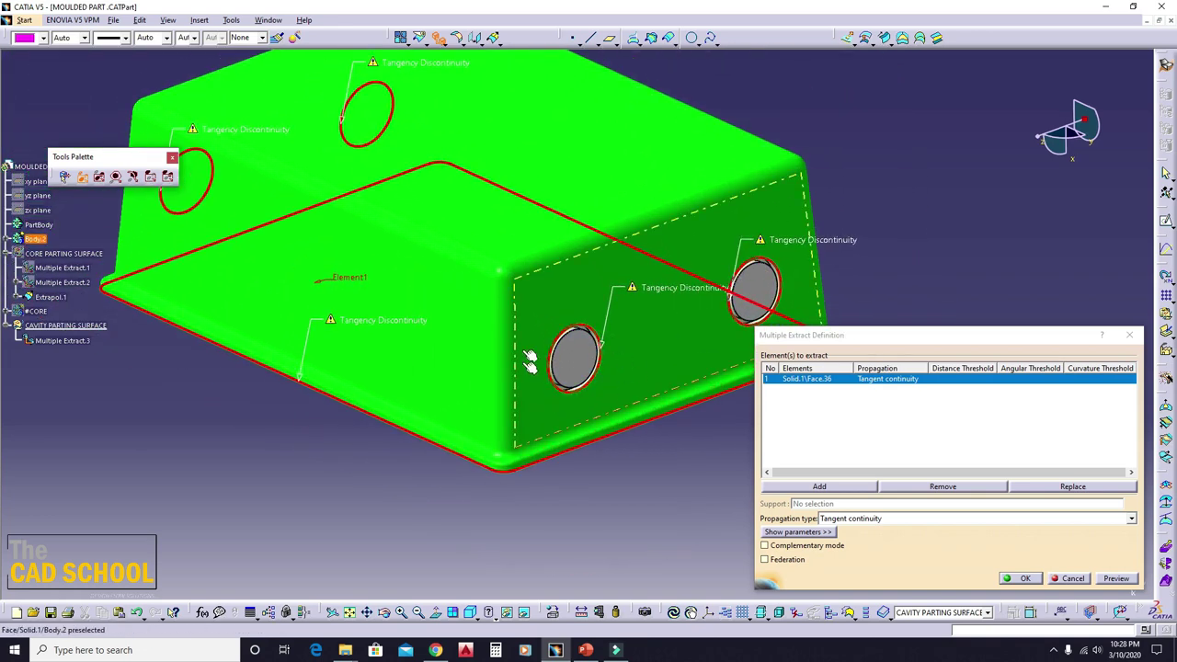
{"action": "middle_click_drag", "start_coordinate": [573, 399], "coordinate": [515, 278], "text": "ctrl"}
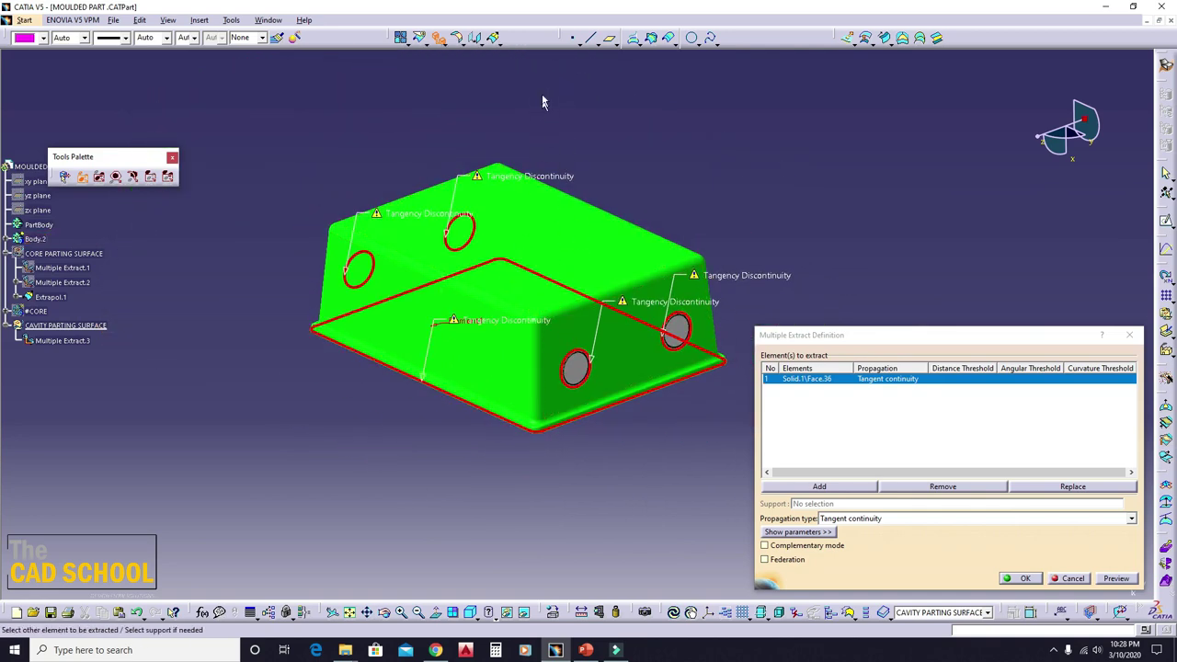
{"action": "middle_click_drag", "start_coordinate": [596, 285], "coordinate": [570, 479], "text": "ctrl"}
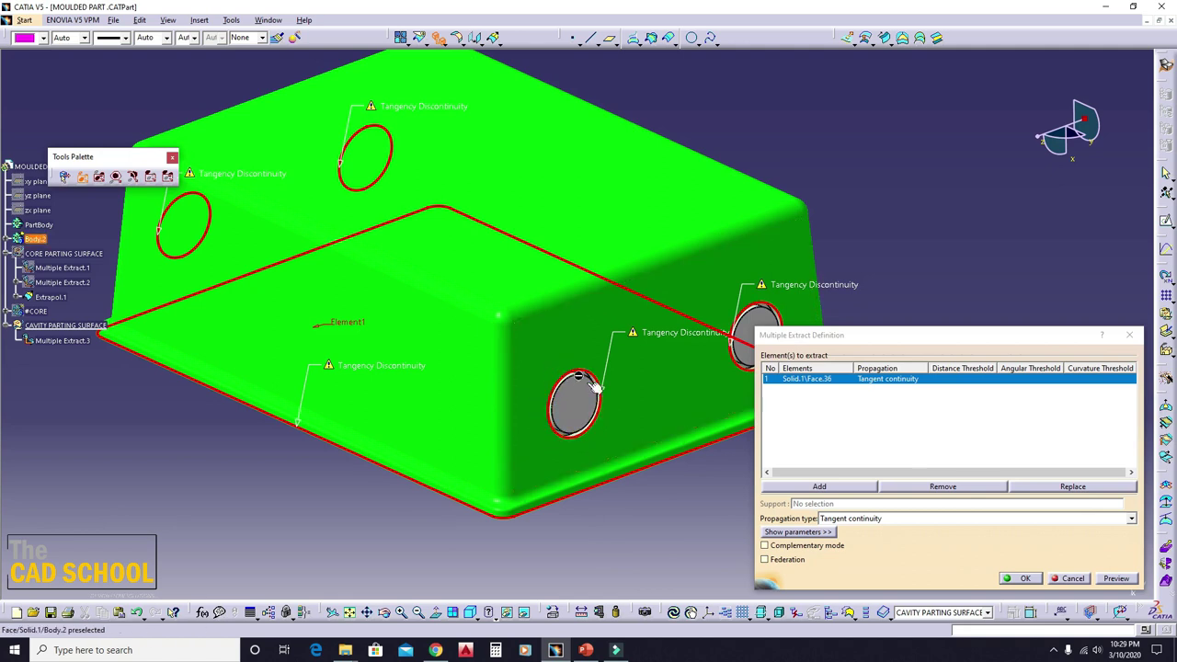
{"action": "middle_click_drag", "start_coordinate": [588, 419], "coordinate": [589, 373]}
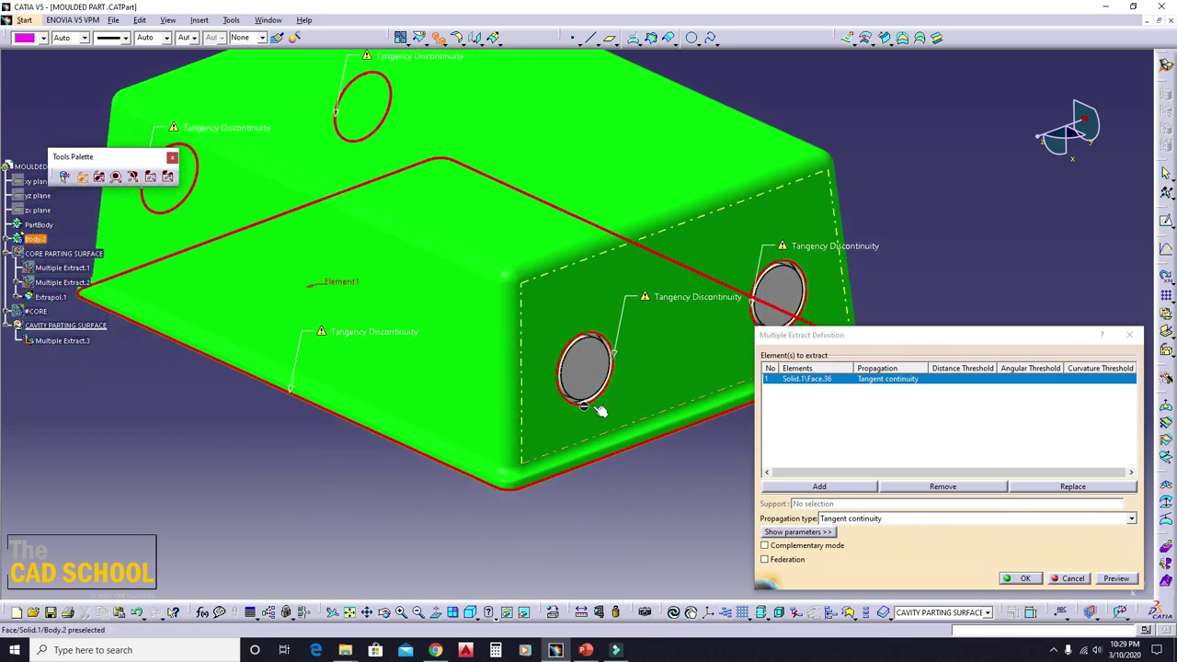
{"action": "middle_click_drag", "start_coordinate": [468, 336], "coordinate": [475, 410]}
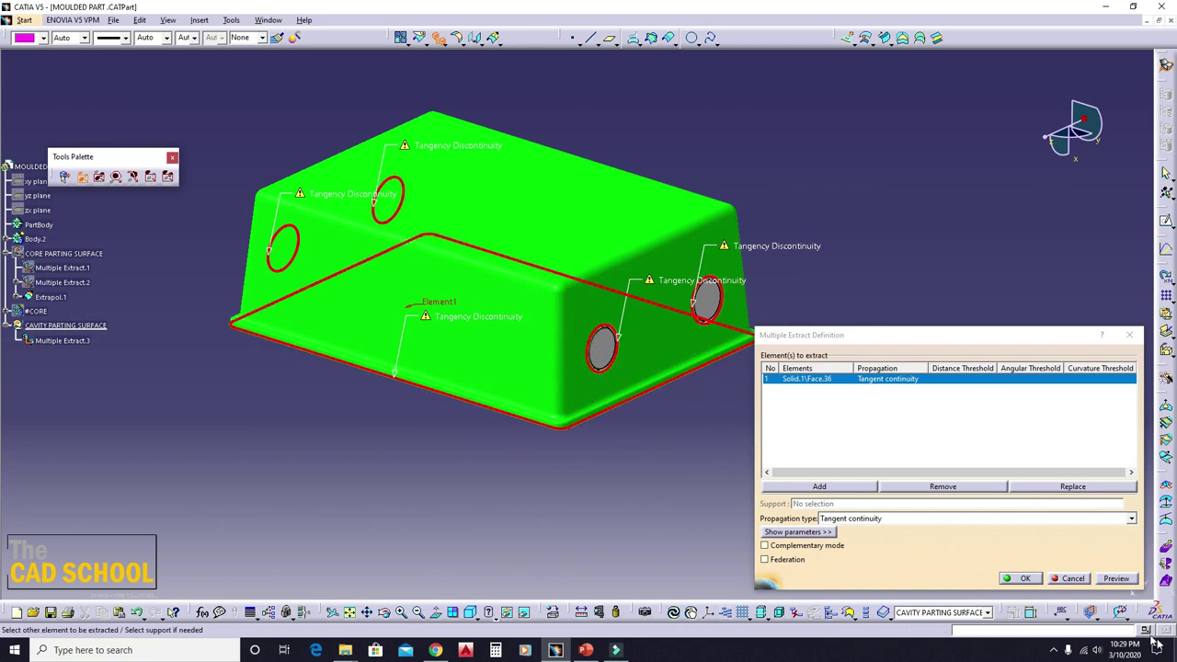
{"action": "left_click", "coordinate": [1026, 579]}
- Inspect the two-hole face, then hide Body.2 to leave only the extracted surface
{"action": "middle_click_drag", "start_coordinate": [584, 393], "coordinate": [630, 407]}
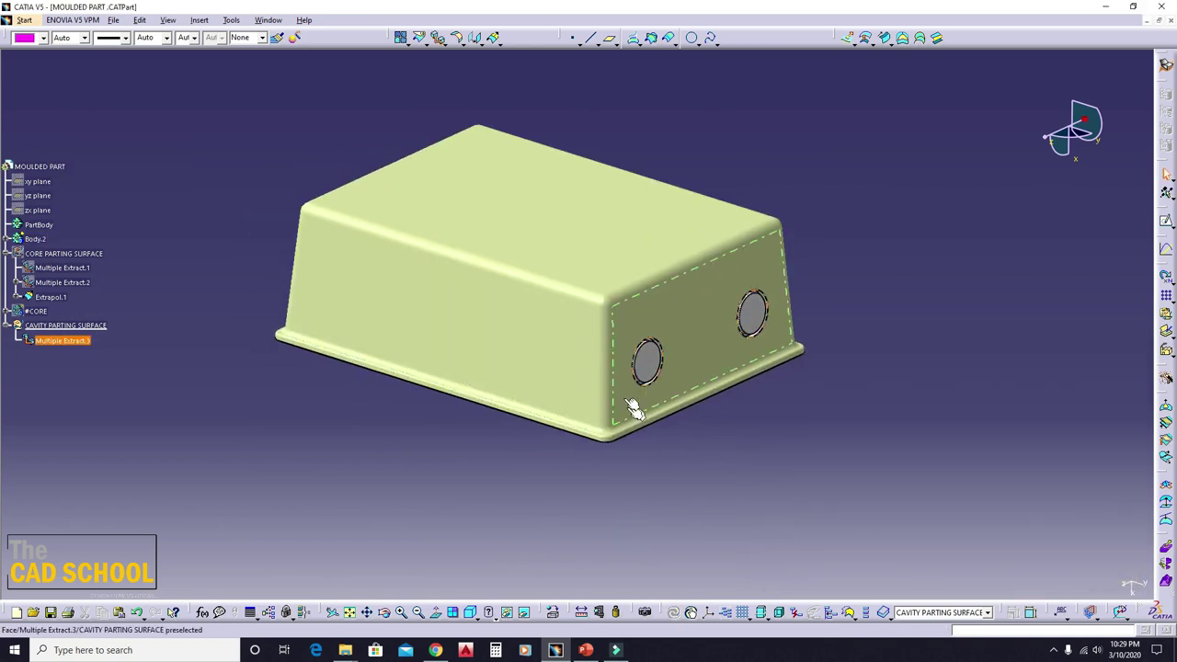
{"action": "mouse_move", "coordinate": [709, 375]}
{"action": "middle_mouse_down"}
{"action": "mouse_move", "coordinate": [529, 313]}
{"action": "mouse_move", "coordinate": [446, 368]}
{"action": "mouse_move", "coordinate": [465, 286]}
{"action": "middle_mouse_up"}
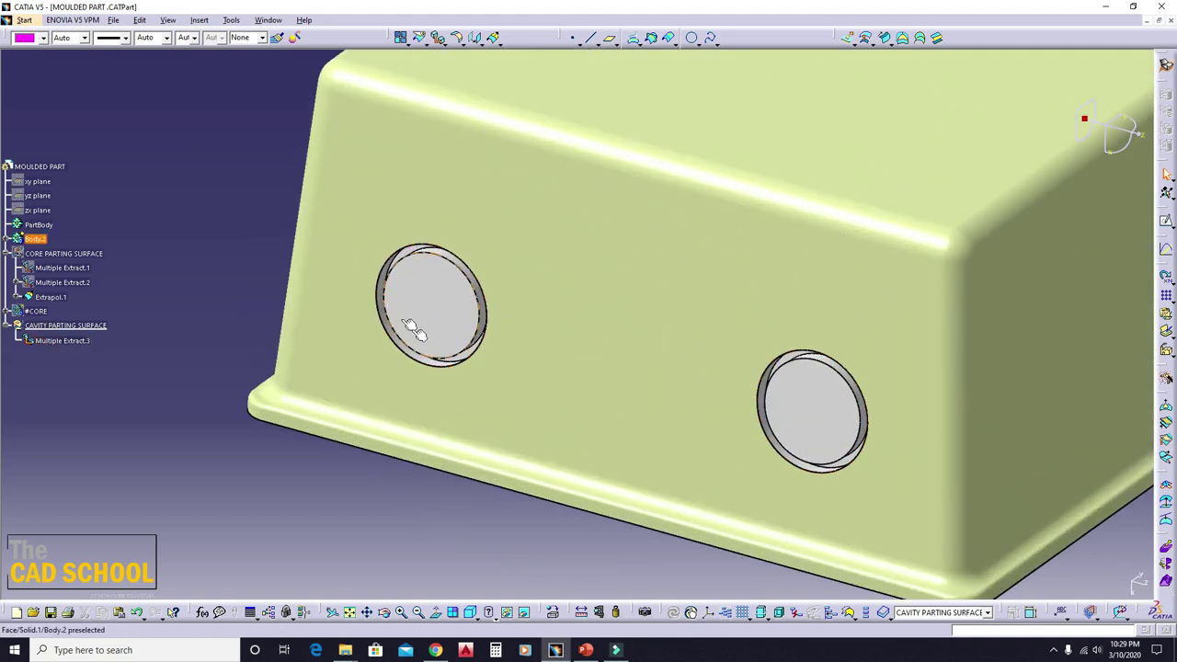
{"action": "middle_click_drag", "start_coordinate": [576, 236], "coordinate": [593, 307]}
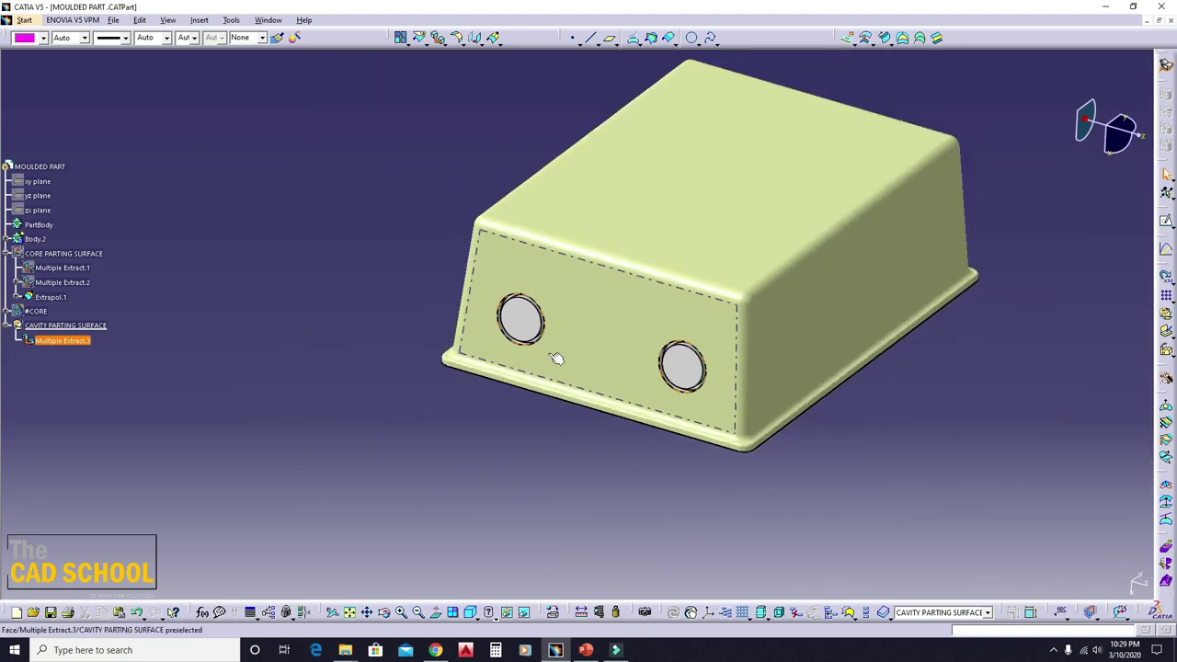
{"action": "middle_click_drag", "start_coordinate": [556, 359], "coordinate": [556, 313]}
{"action": "right_click", "coordinate": [41, 239]}
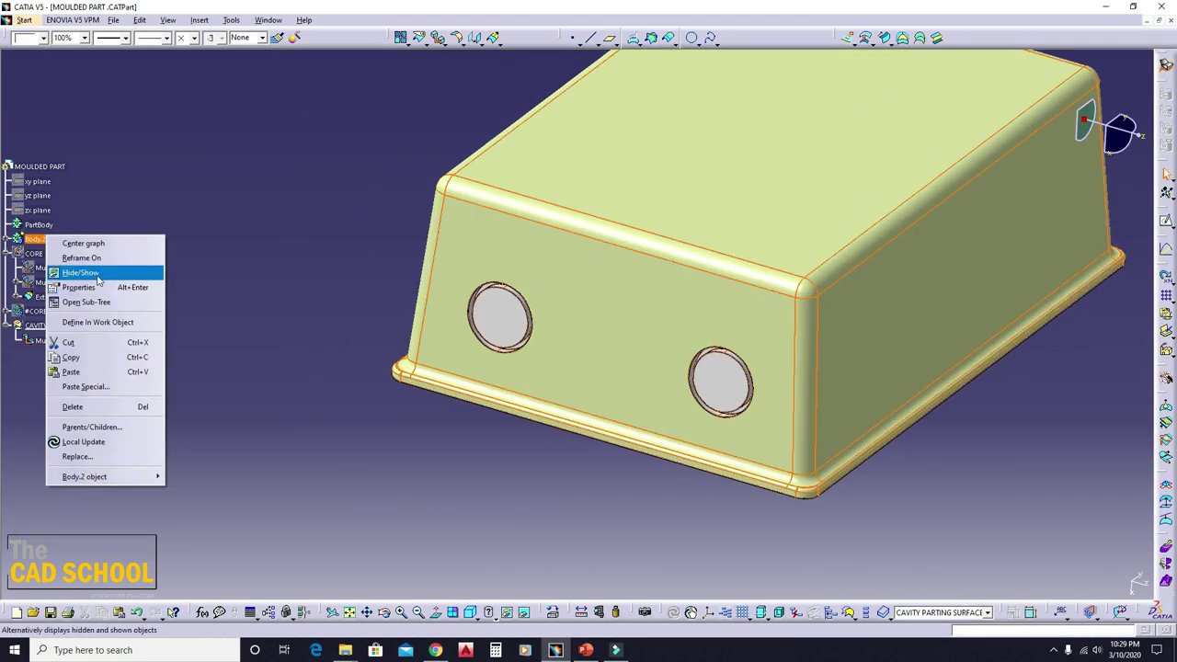
{"action": "left_click", "coordinate": [80, 273]}
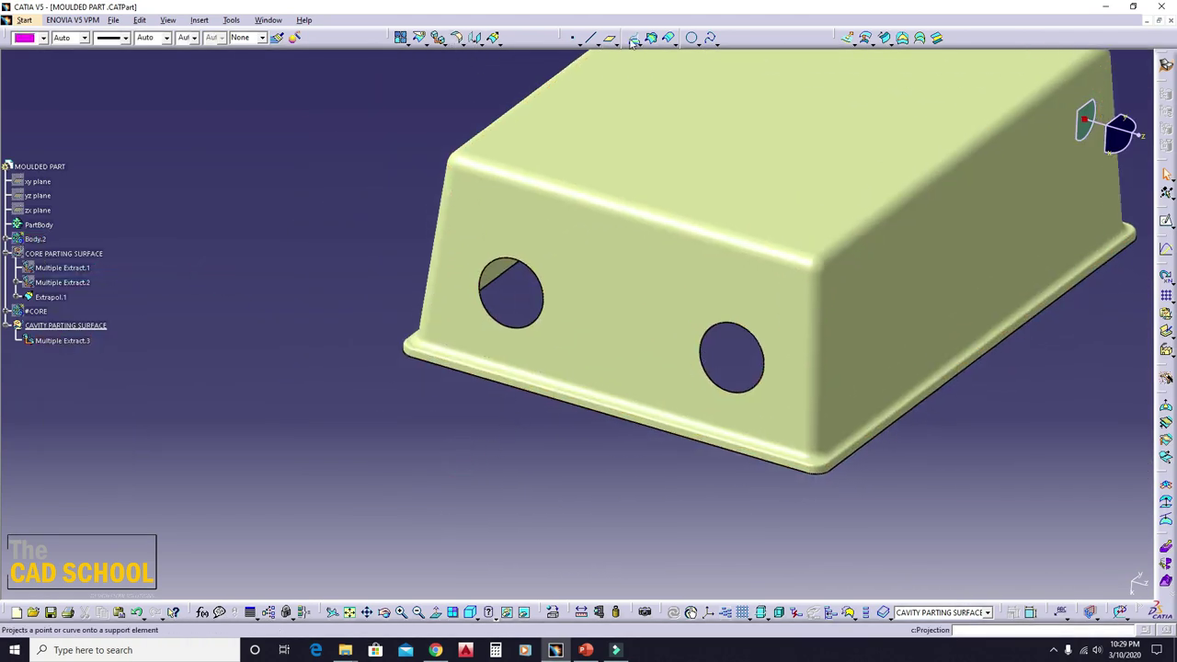
- Fill the two side holes of the extracted surface, cancelling the extra fill
{"action": "left_click", "coordinate": [904, 38]}
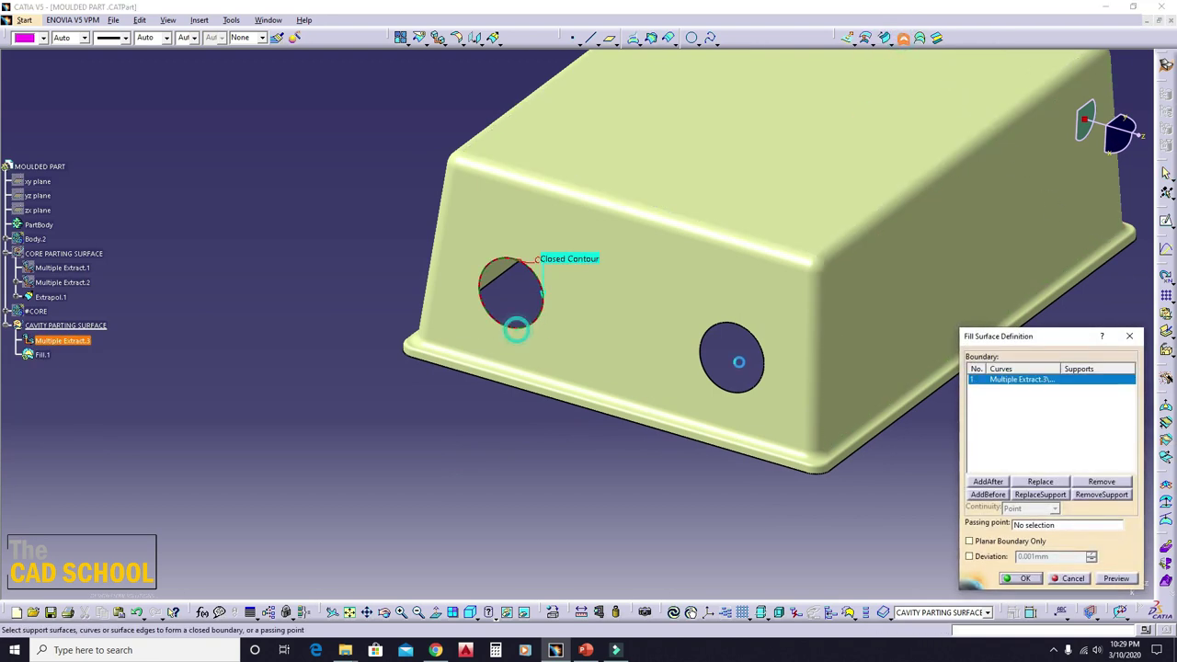
{"action": "left_click", "coordinate": [708, 354]}
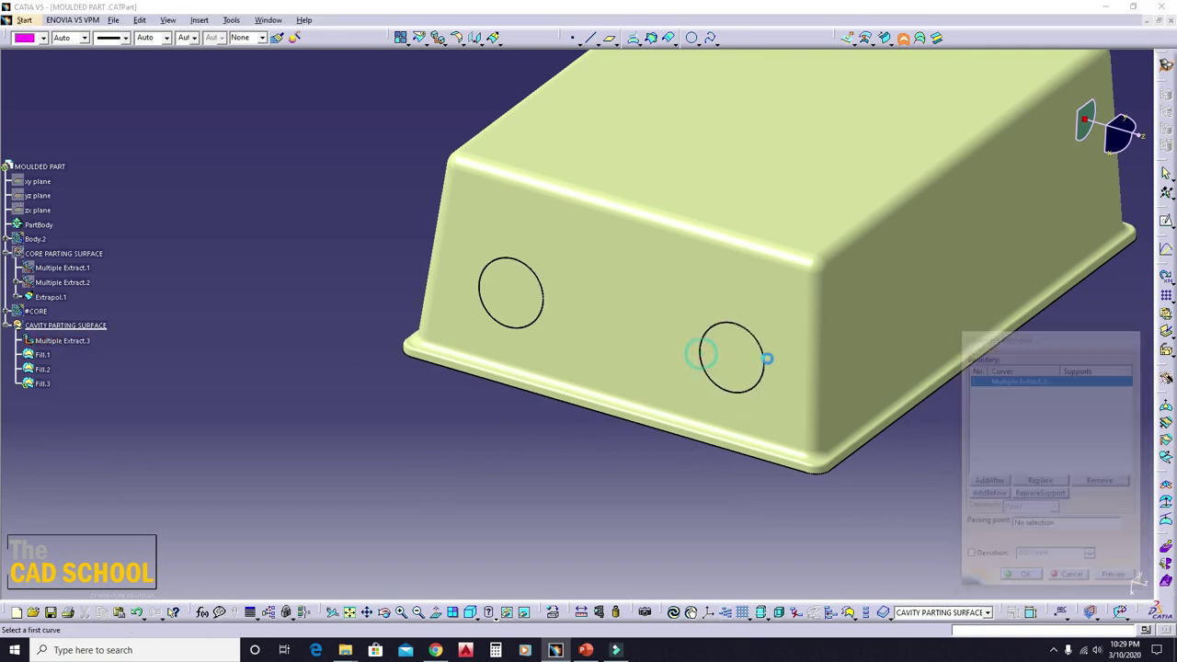
{"action": "mouse_move", "coordinate": [727, 359]}
{"action": "middle_mouse_down"}
{"action": "mouse_move", "coordinate": [753, 331]}
{"action": "mouse_move", "coordinate": [602, 384]}
{"action": "middle_mouse_up"}
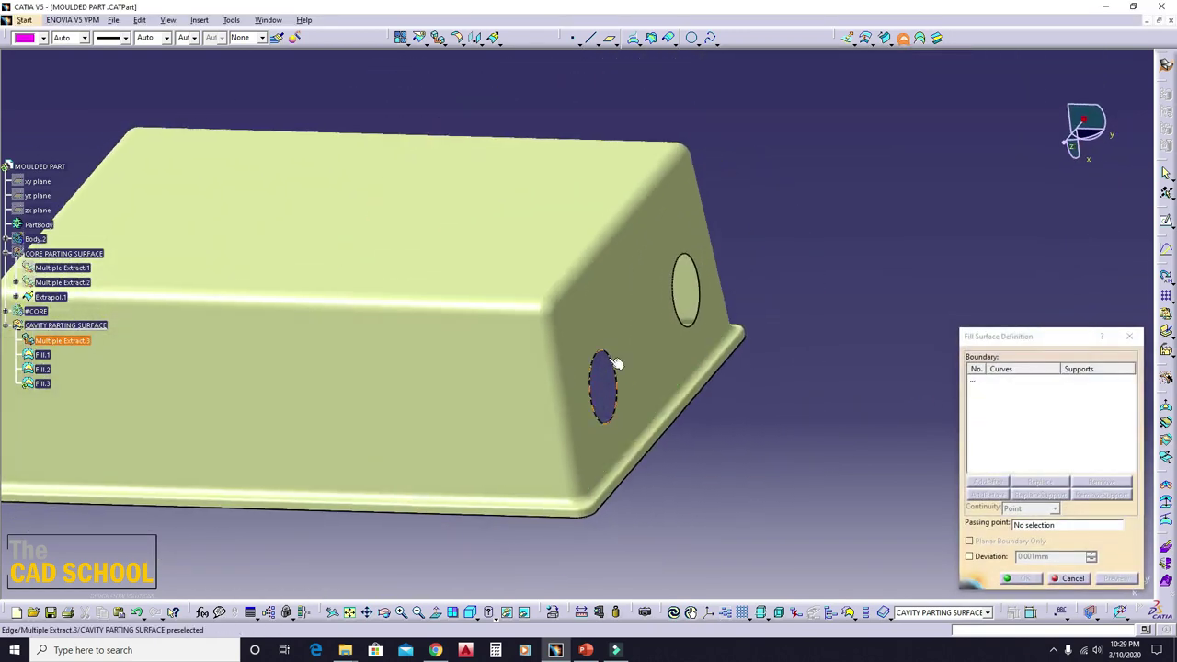
{"action": "left_click", "coordinate": [607, 358]}
{"action": "left_click", "coordinate": [684, 317]}
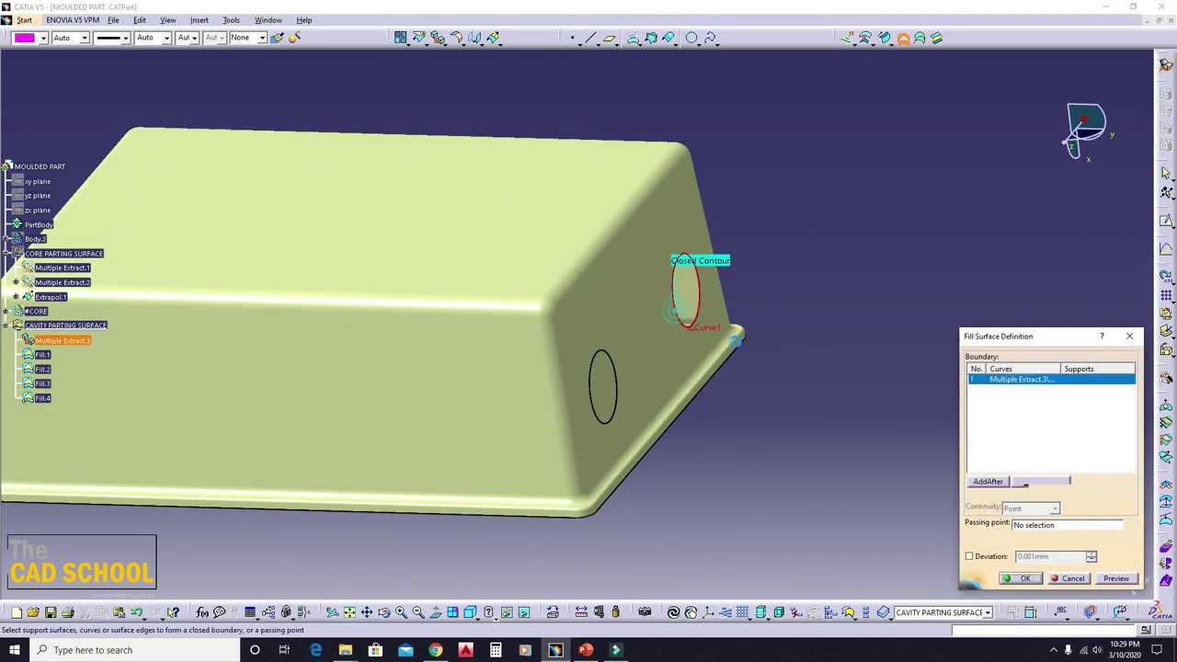
{"action": "mouse_move", "coordinate": [699, 379]}
{"action": "middle_mouse_down"}
{"action": "mouse_move", "coordinate": [730, 428]}
{"action": "mouse_move", "coordinate": [827, 497]}
{"action": "middle_mouse_up"}
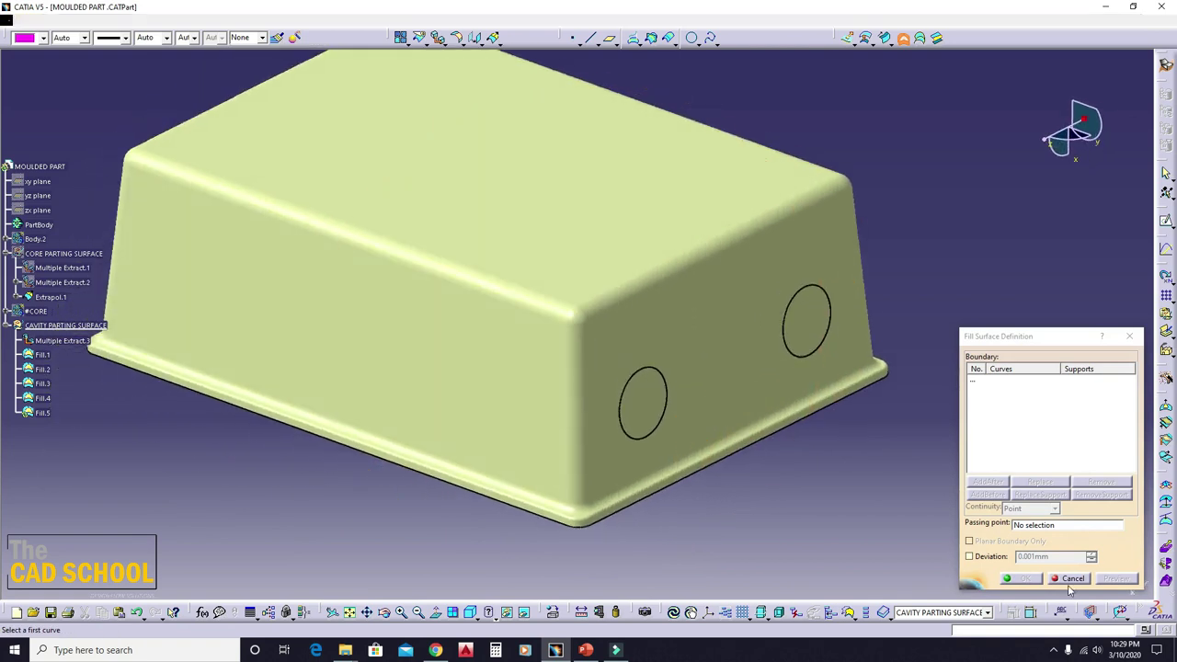
{"action": "key", "text": "Escape"}
- Box-select Multiple Extract.3 with Fill.1–Fill.4 and start a Join
{"action": "middle_click_drag", "start_coordinate": [822, 425], "coordinate": [850, 487], "text": "ctrl"}
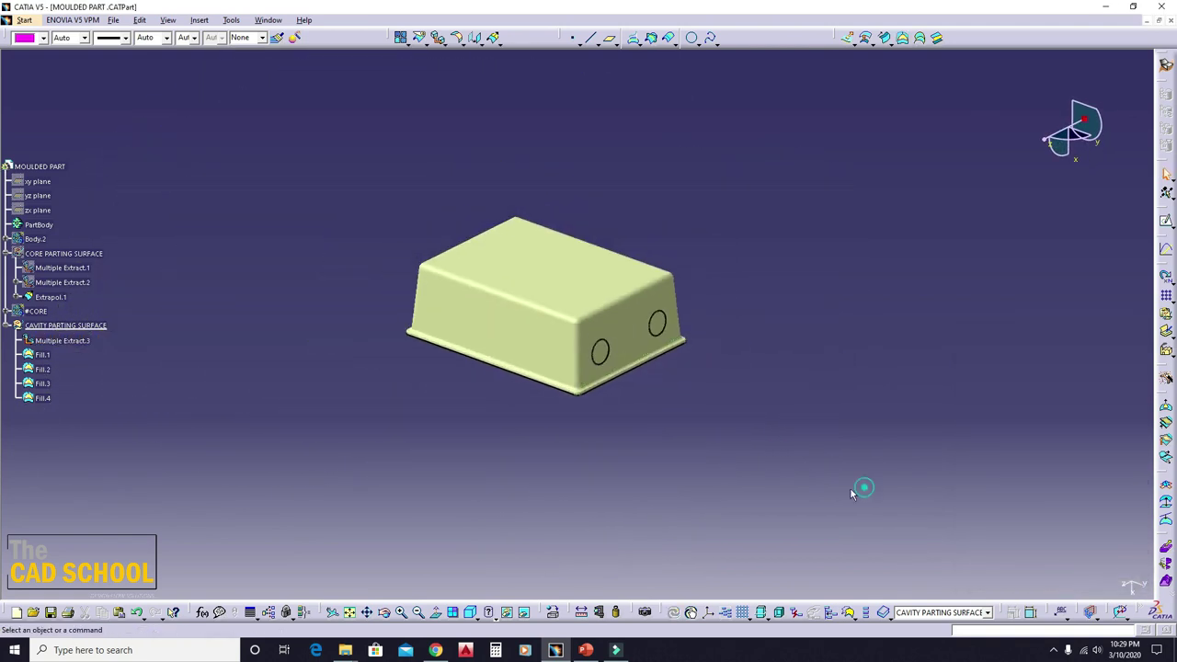
{"action": "left_click_drag", "start_coordinate": [845, 488], "coordinate": [352, 151]}
{"action": "left_click", "coordinate": [400, 38]}
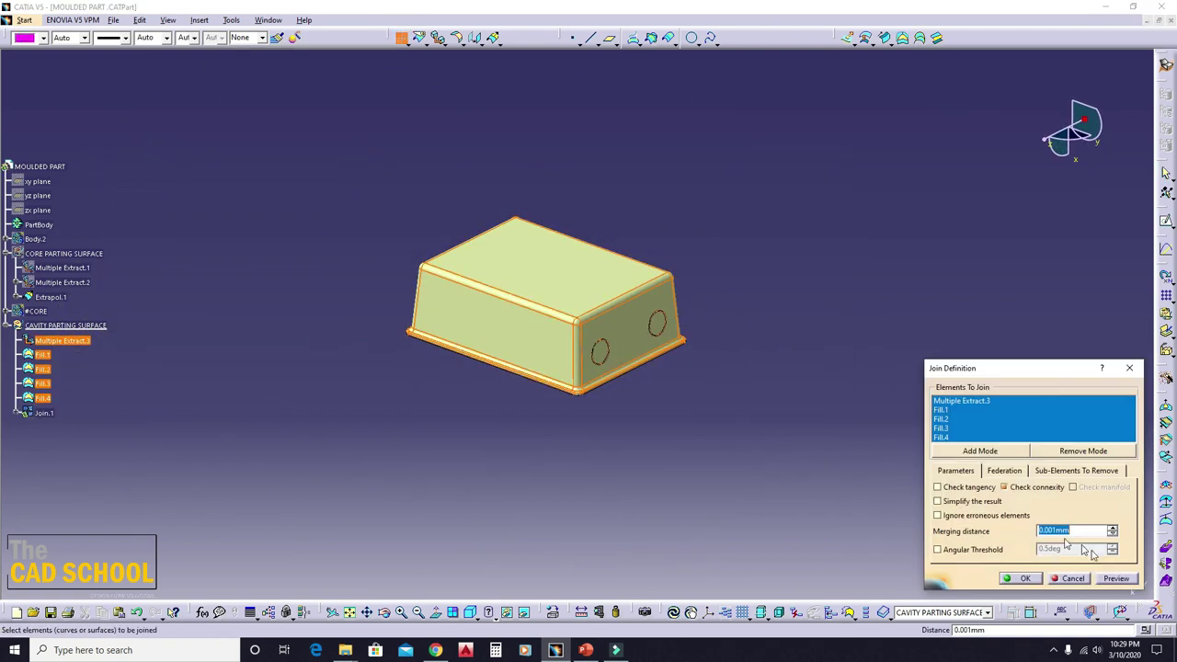
- Create Join.1 from Multiple Extract.3 and the four fills, then orbit to check its open side
{"action": "left_click", "coordinate": [1032, 582]}
{"action": "mouse_move", "coordinate": [396, 359]}
{"action": "middle_mouse_down"}
{"action": "mouse_move", "coordinate": [686, 371]}
{"action": "mouse_move", "coordinate": [667, 327]}
{"action": "middle_mouse_up"}
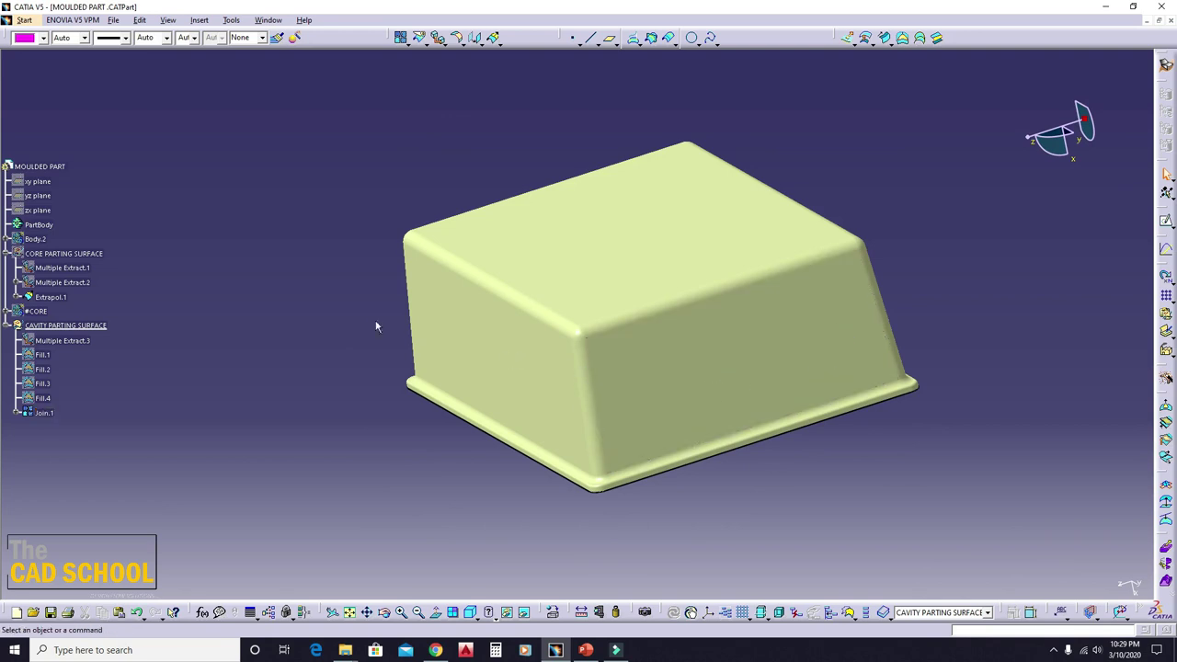
{"action": "mouse_move", "coordinate": [375, 326]}
{"action": "middle_mouse_down"}
{"action": "mouse_move", "coordinate": [639, 358]}
{"action": "mouse_move", "coordinate": [491, 381]}
{"action": "mouse_move", "coordinate": [594, 402]}
{"action": "mouse_move", "coordinate": [544, 486]}
{"action": "mouse_move", "coordinate": [551, 389]}
{"action": "mouse_move", "coordinate": [652, 433]}
{"action": "mouse_move", "coordinate": [570, 318]}
{"action": "mouse_move", "coordinate": [440, 261]}
{"action": "middle_mouse_up"}
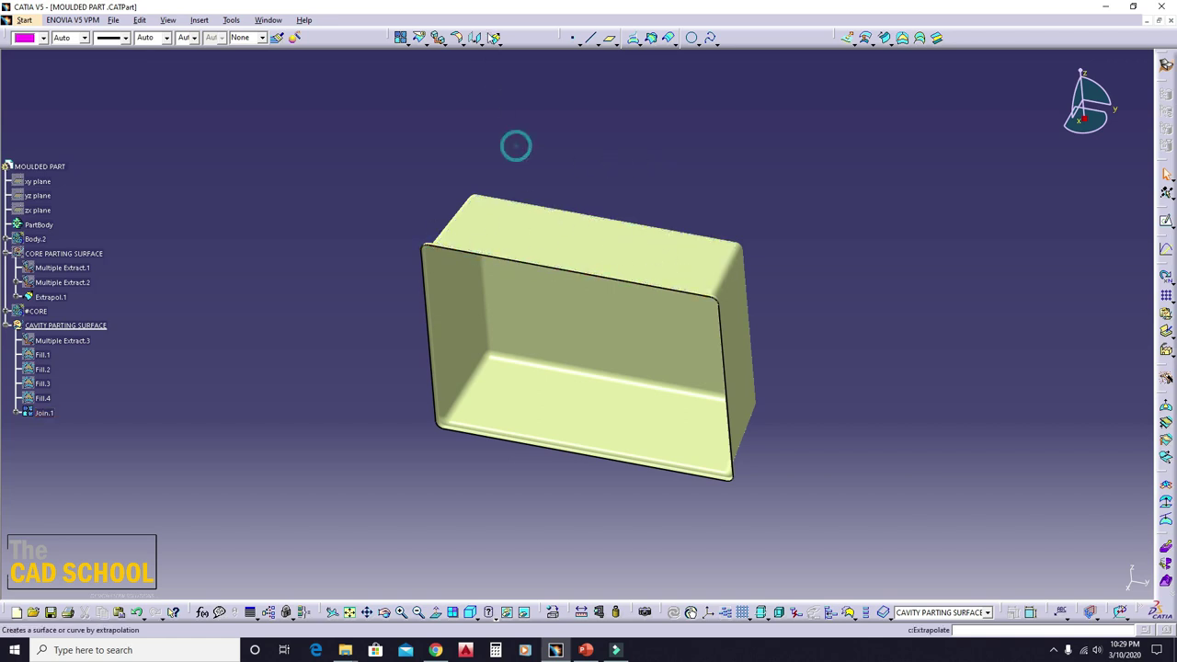
- Extract Join.1's open rim edge as Multiple Extract.4
{"action": "left_click", "coordinate": [432, 38]}
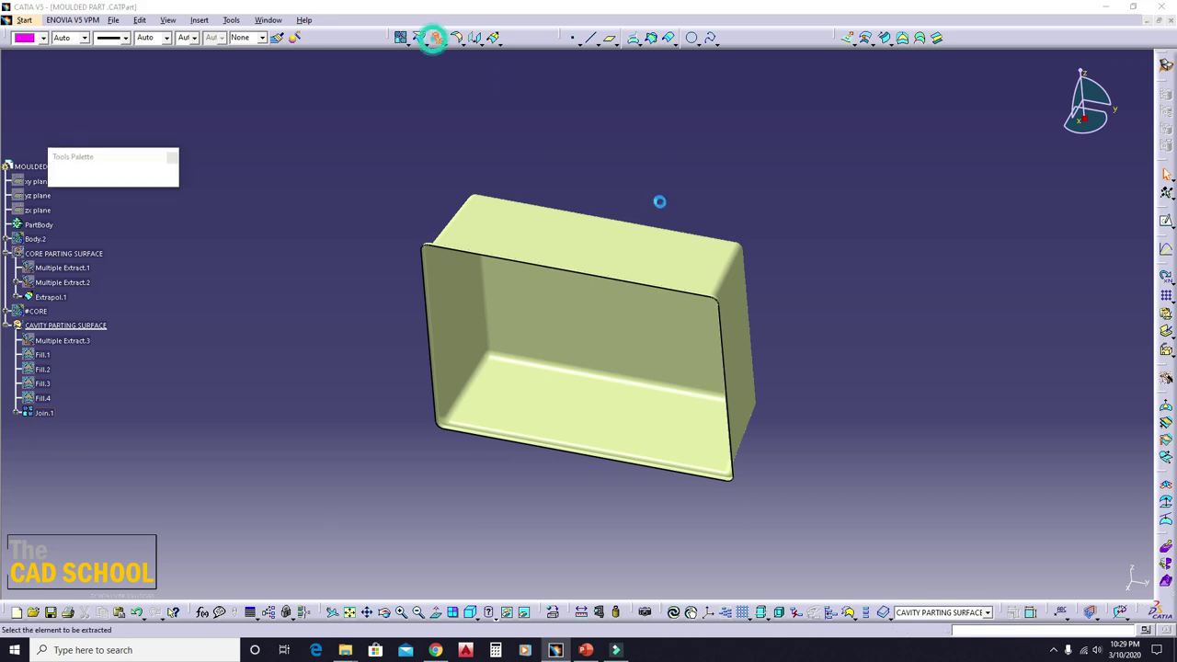
{"action": "left_click", "coordinate": [568, 230]}
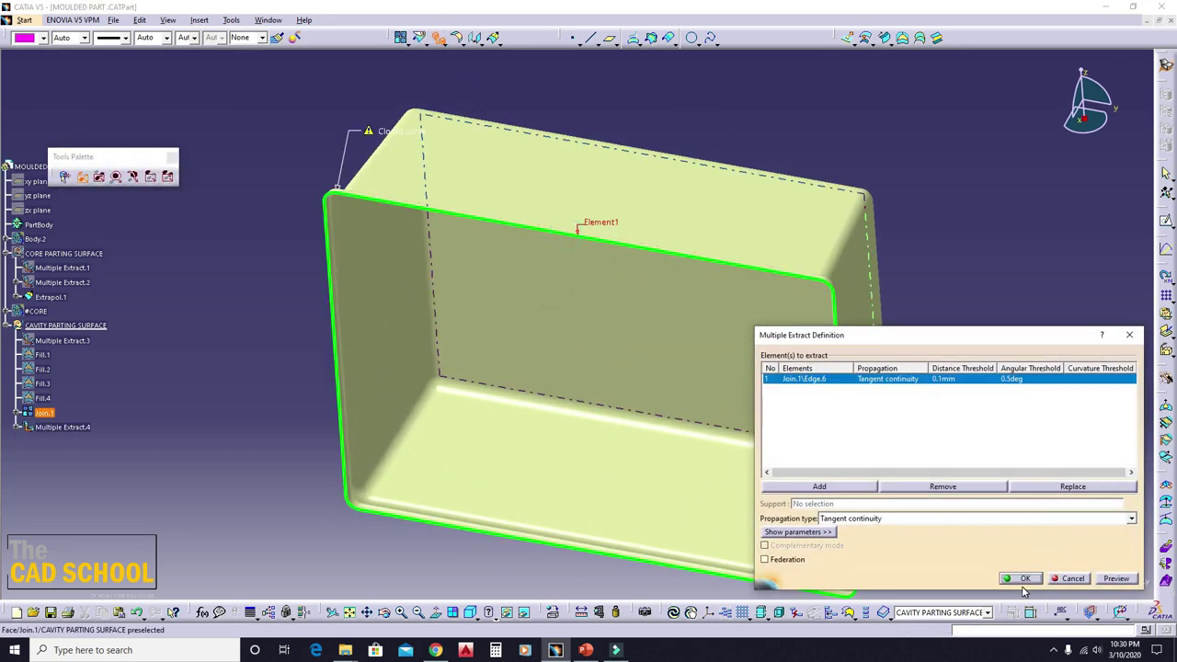
{"action": "left_click", "coordinate": [1024, 578]}
{"action": "mouse_move", "coordinate": [1040, 320]}
{"action": "middle_mouse_down"}
{"action": "mouse_move", "coordinate": [578, 257]}
{"action": "mouse_move", "coordinate": [338, 285]}
{"action": "middle_mouse_up"}
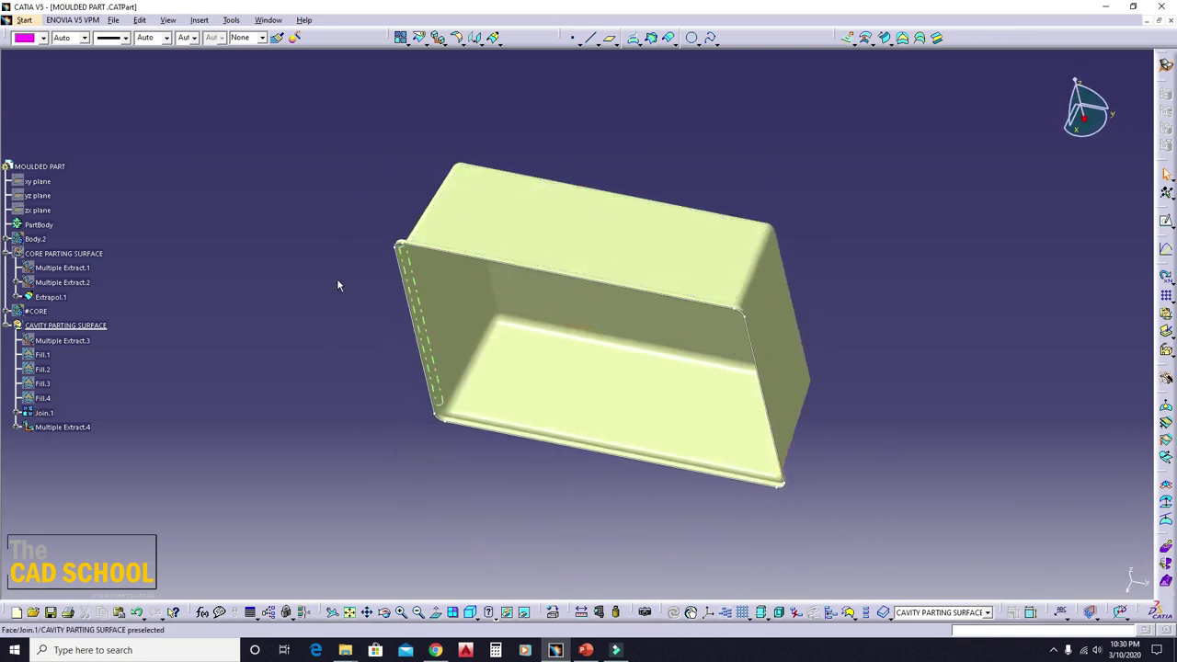
- Hide Body.2 and start a new sketch looking onto the grey core
{"action": "right_click", "coordinate": [37, 241]}
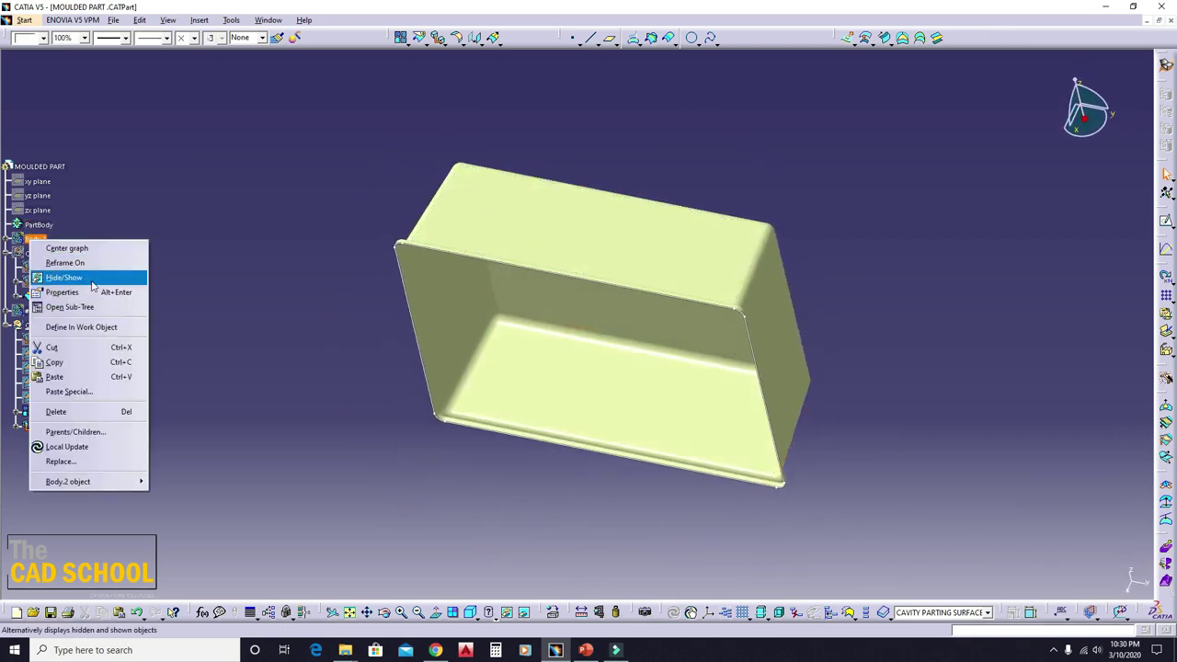
{"action": "left_click", "coordinate": [101, 278]}
{"action": "mouse_move", "coordinate": [249, 365]}
{"action": "middle_mouse_down"}
{"action": "mouse_move", "coordinate": [386, 350]}
{"action": "mouse_move", "coordinate": [515, 409]}
{"action": "mouse_move", "coordinate": [592, 178]}
{"action": "middle_mouse_up"}
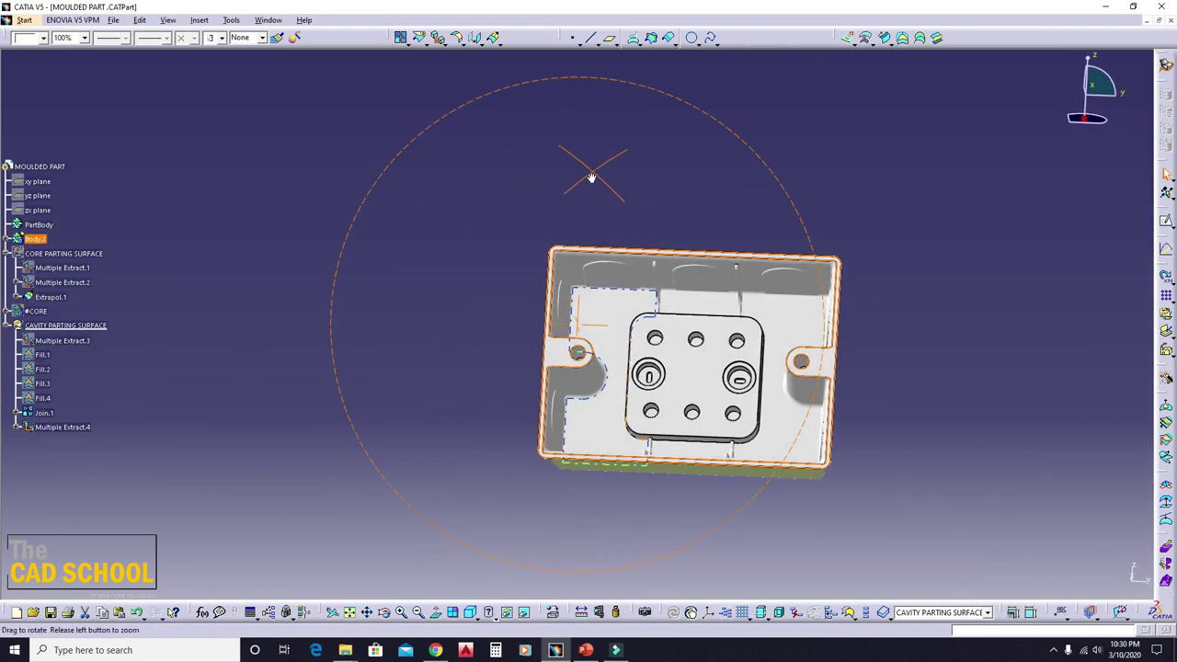
{"action": "left_click", "coordinate": [1167, 229]}
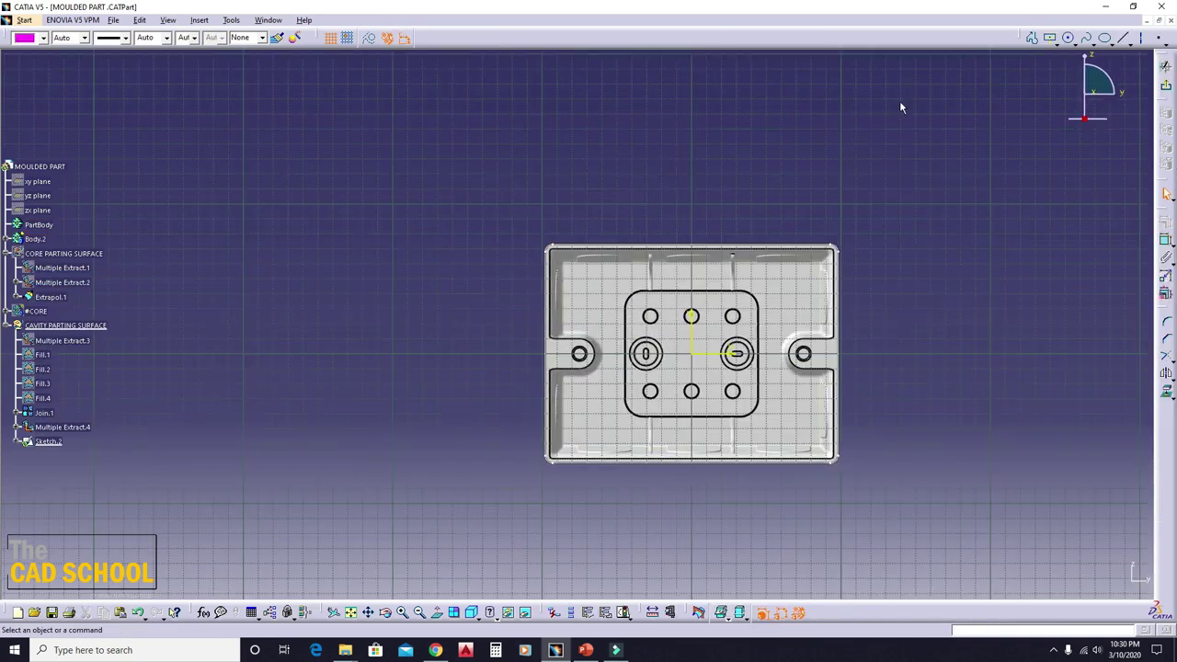
- Draw a centred rectangle from the part centre and constrain its width to 300
{"action": "left_click", "coordinate": [1051, 41]}
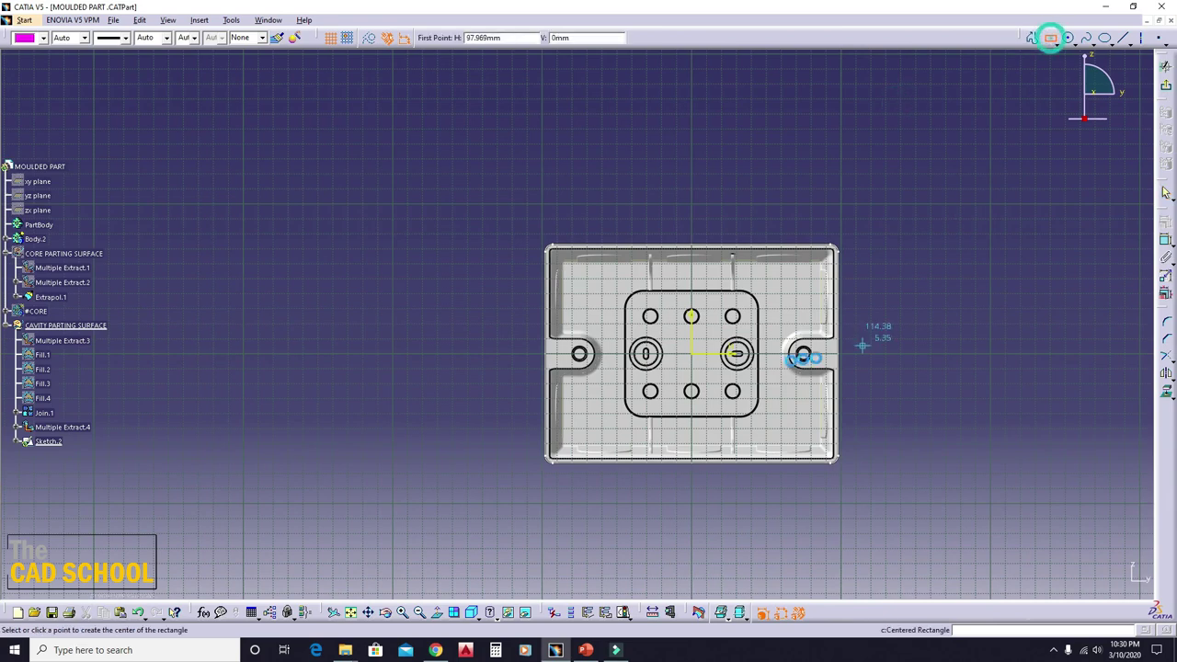
{"action": "left_click", "coordinate": [692, 353]}
{"action": "left_click", "coordinate": [921, 192]}
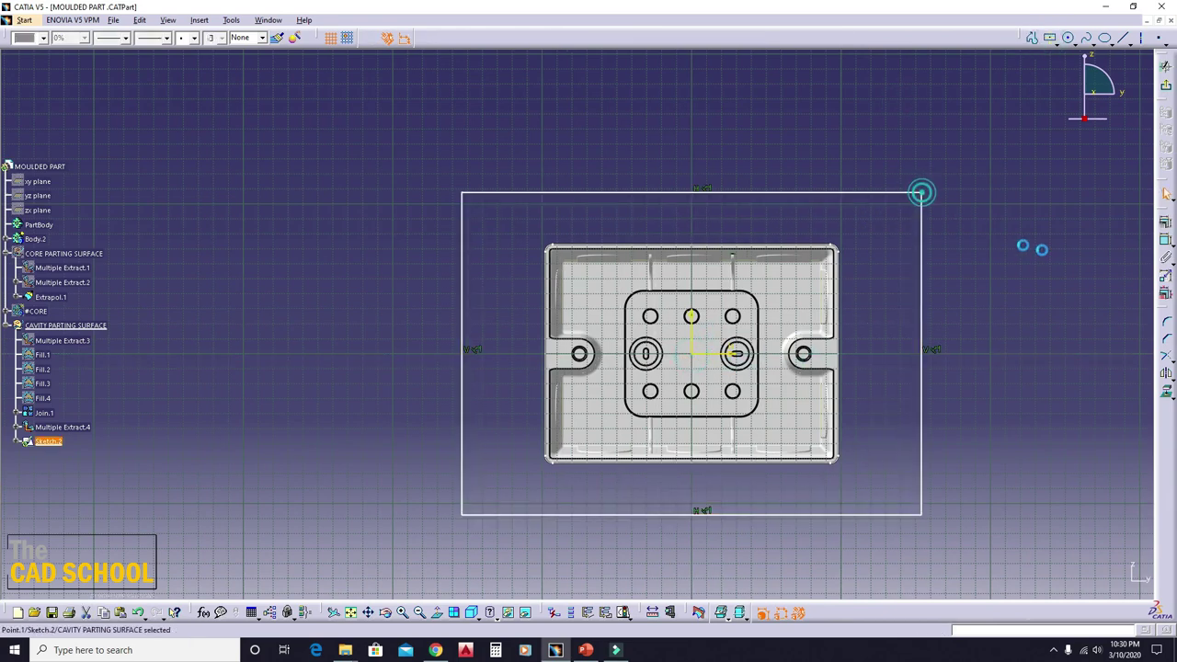
{"action": "left_click", "coordinate": [699, 195]}
{"action": "left_click", "coordinate": [690, 165]}
{"action": "double_click", "coordinate": [699, 167]}
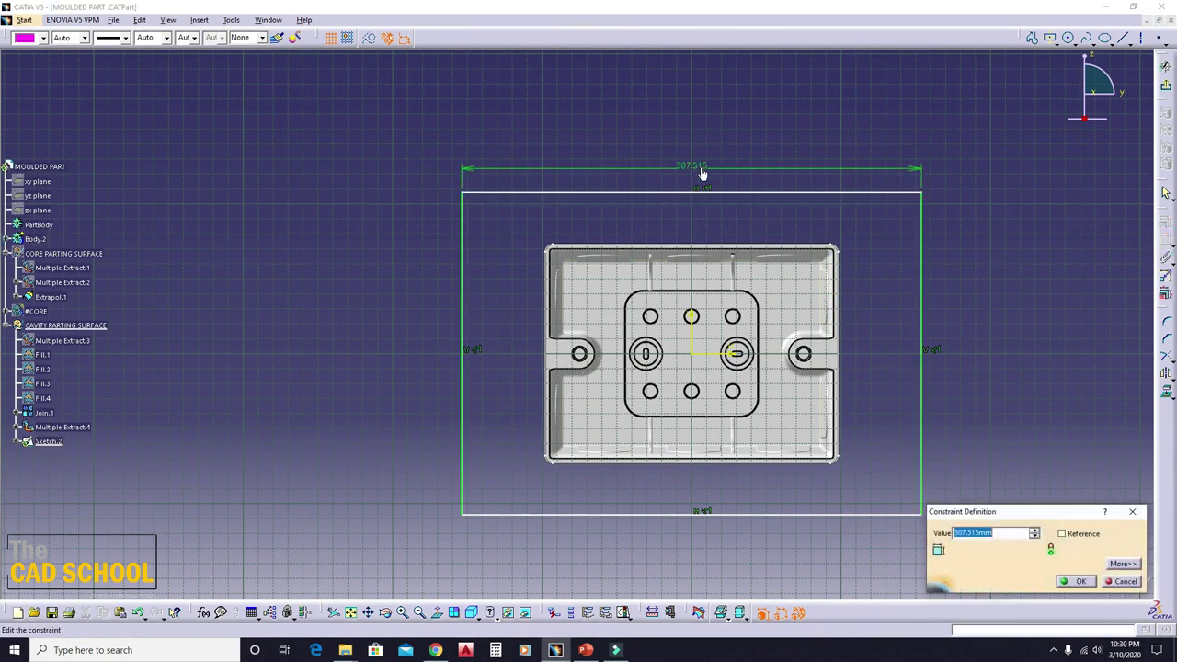
{"action": "key", "text": "Return"}
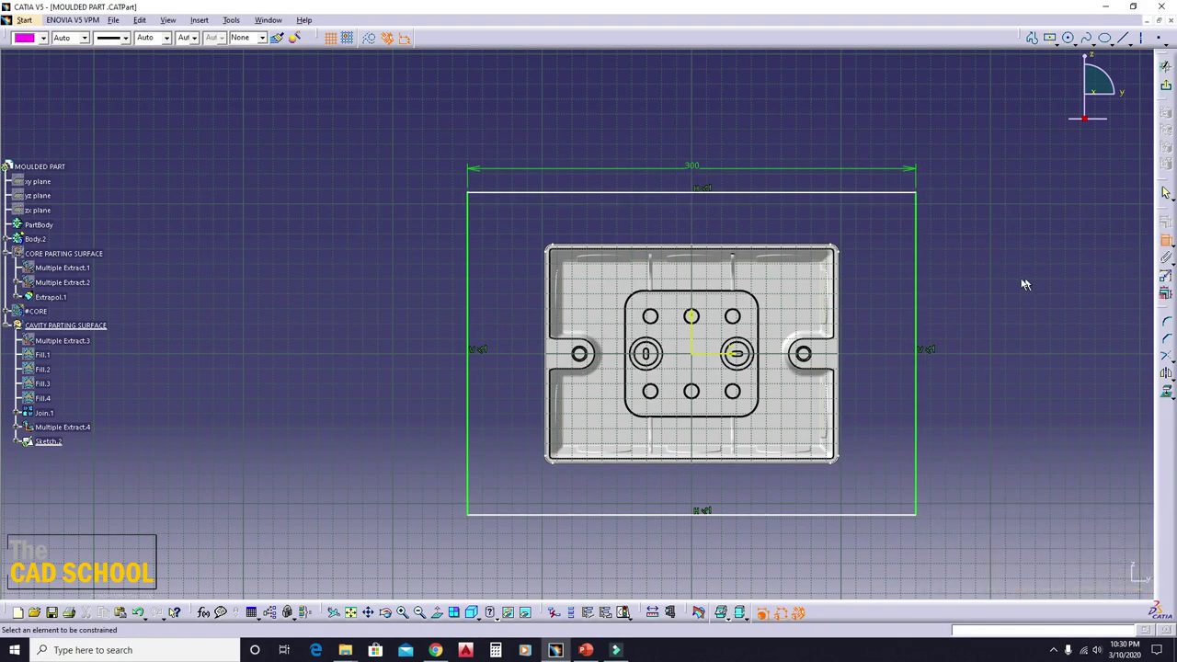
- Constrain the rectangle's height to 220
{"action": "left_click", "coordinate": [915, 246]}
{"action": "left_click", "coordinate": [954, 299]}
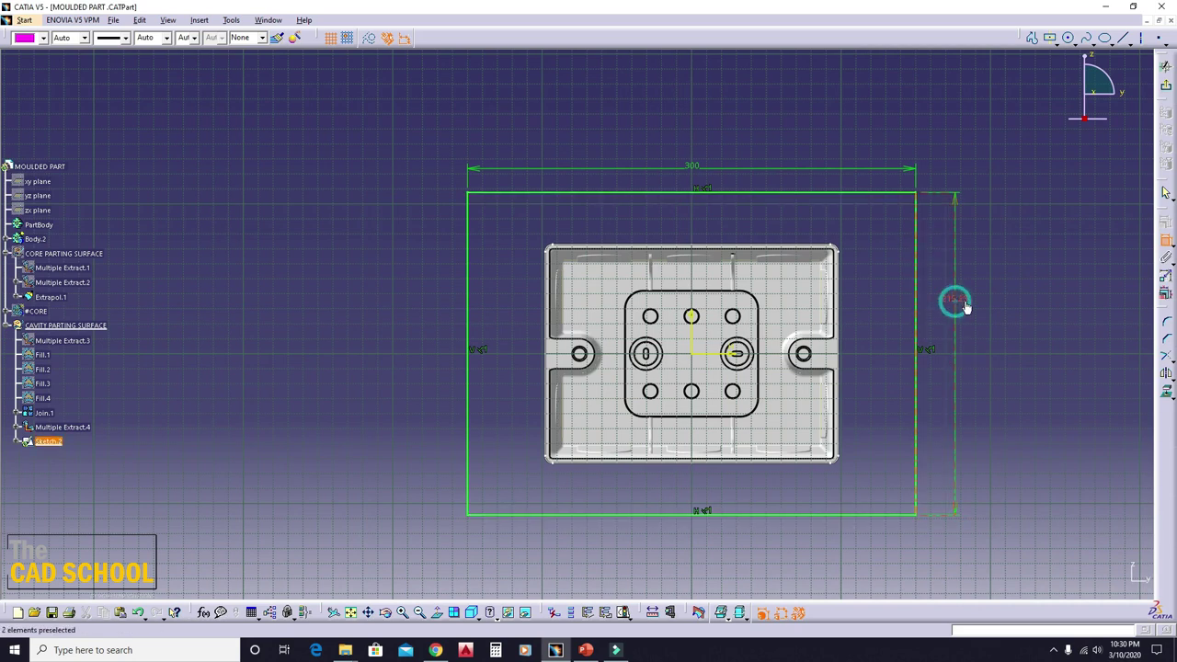
{"action": "double_click", "coordinate": [954, 299]}
{"action": "type", "text": "220"}
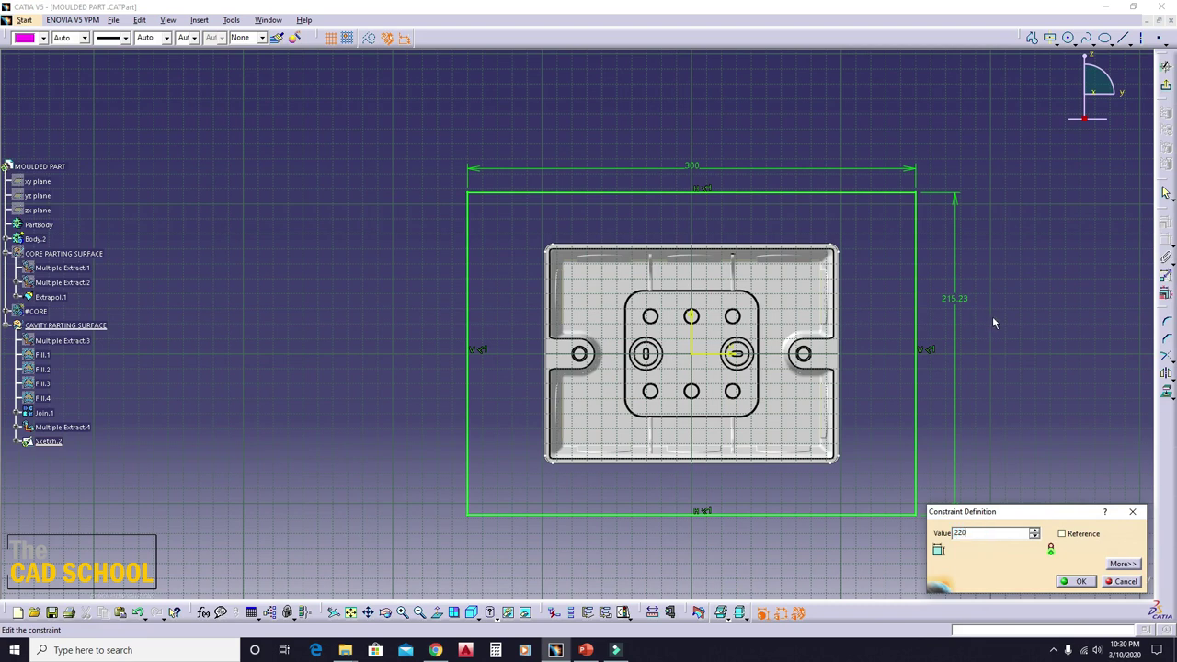
{"action": "key", "text": "Return"}
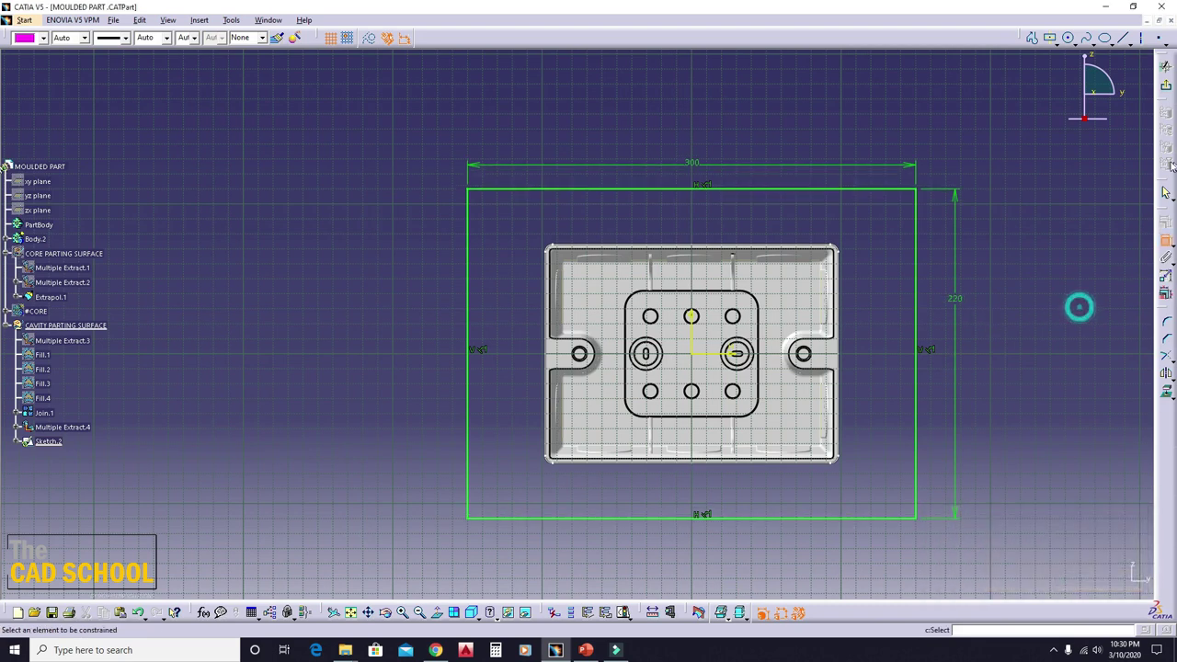
{"action": "double_click", "coordinate": [960, 312]}
{"action": "type", "text": "2"}
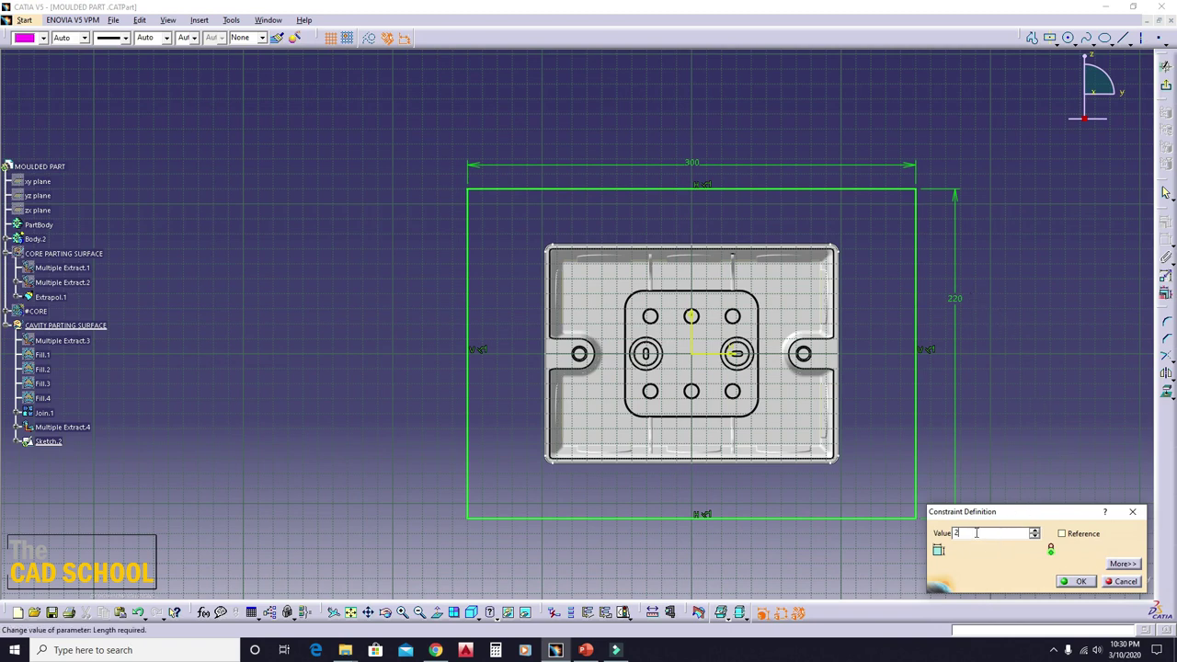
{"action": "type", "text": "0"}
{"action": "key", "text": "Return"}
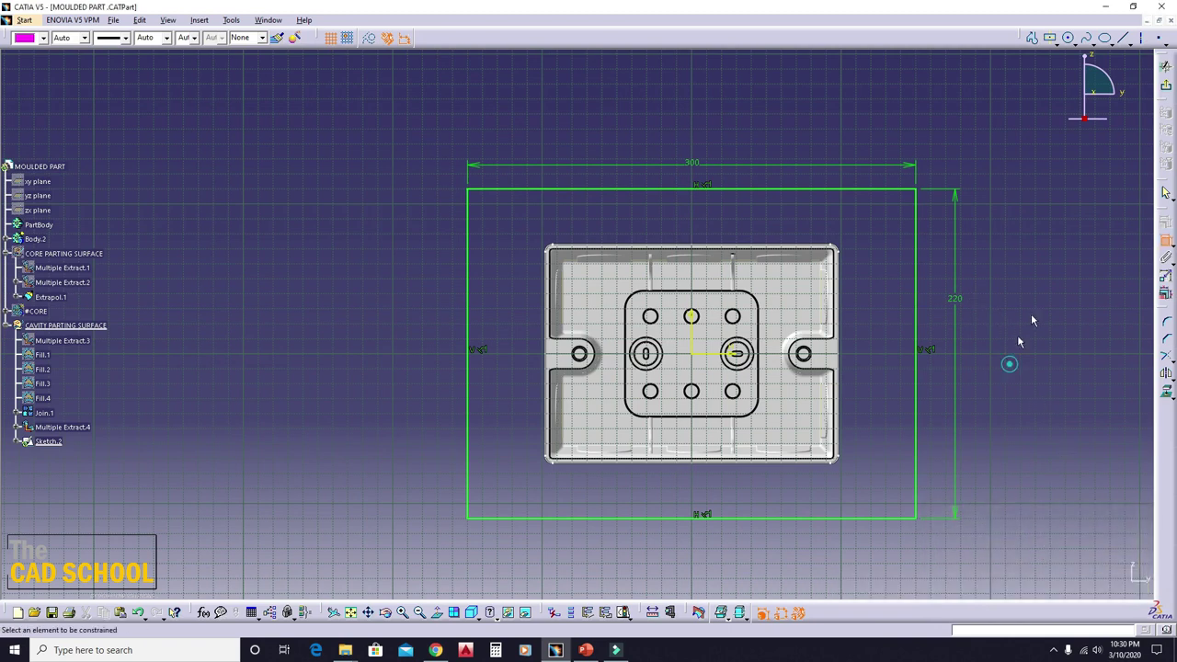
- Round all four corners of the rectangle and exit Sketch.2
{"action": "left_click", "coordinate": [1165, 66]}
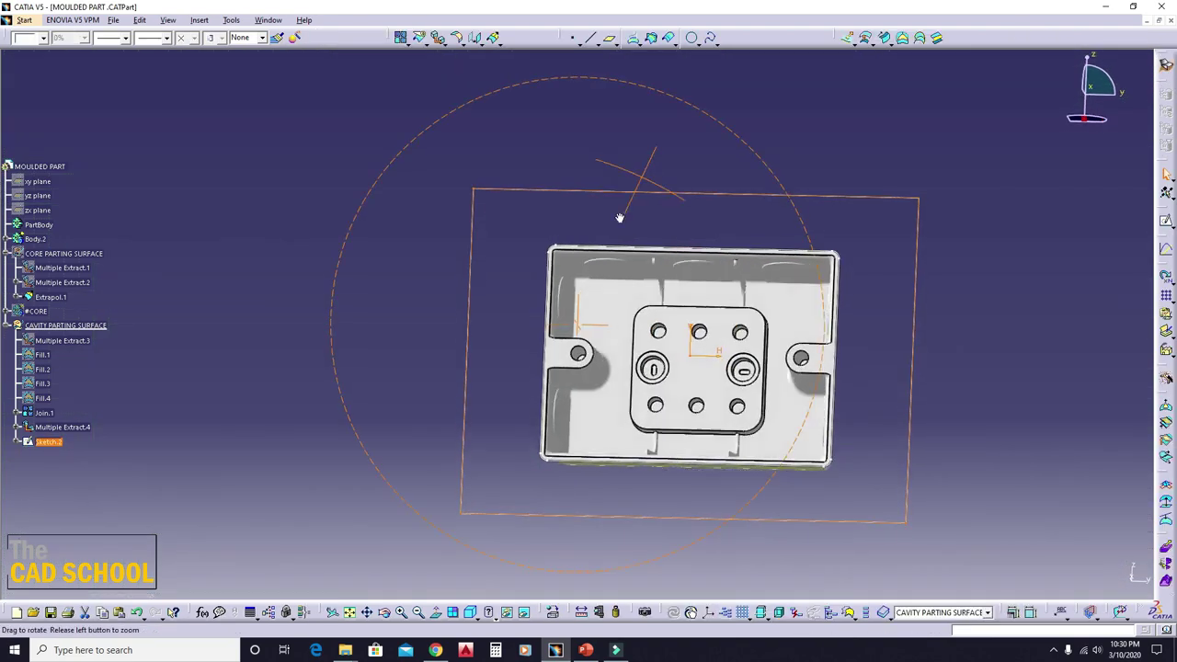
{"action": "middle_click_drag", "start_coordinate": [499, 239], "coordinate": [512, 325]}
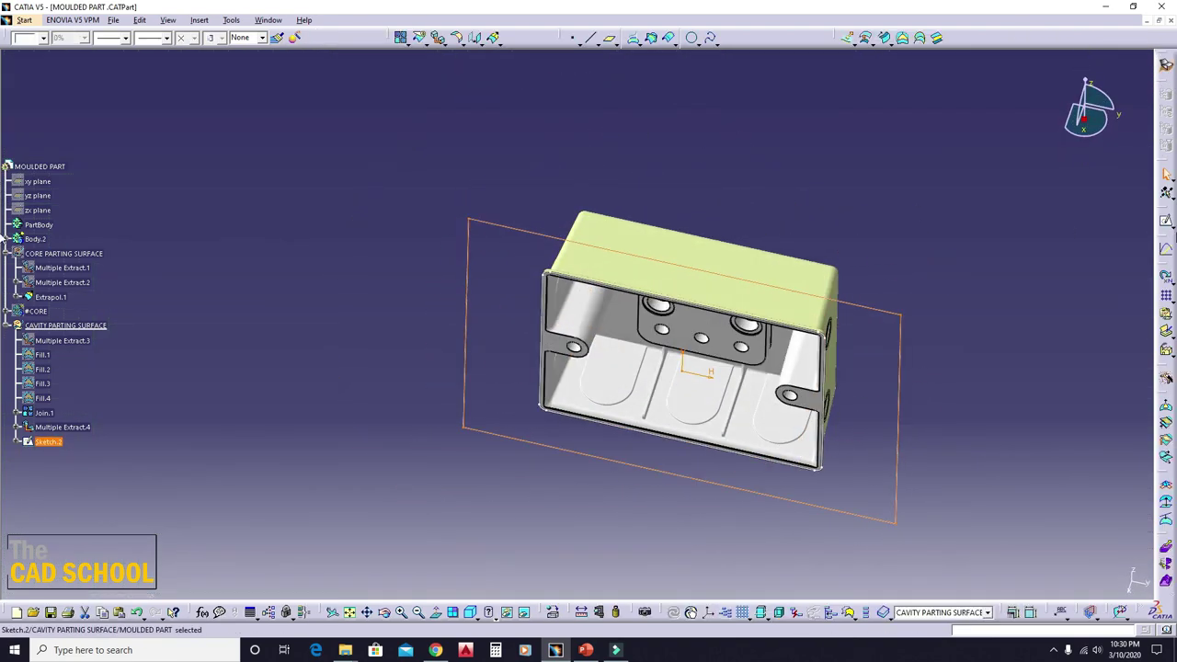
{"action": "left_click", "coordinate": [1161, 219]}
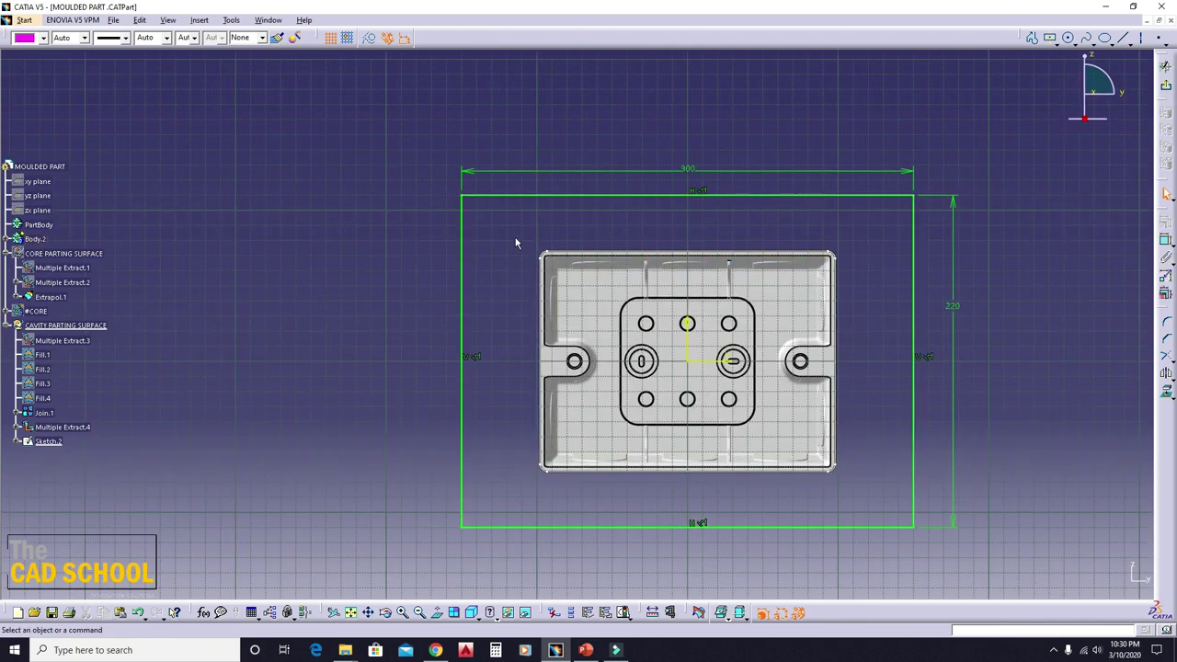
{"action": "left_click_drag", "start_coordinate": [401, 156], "coordinate": [502, 230]}
{"action": "left_click", "coordinate": [483, 495]}
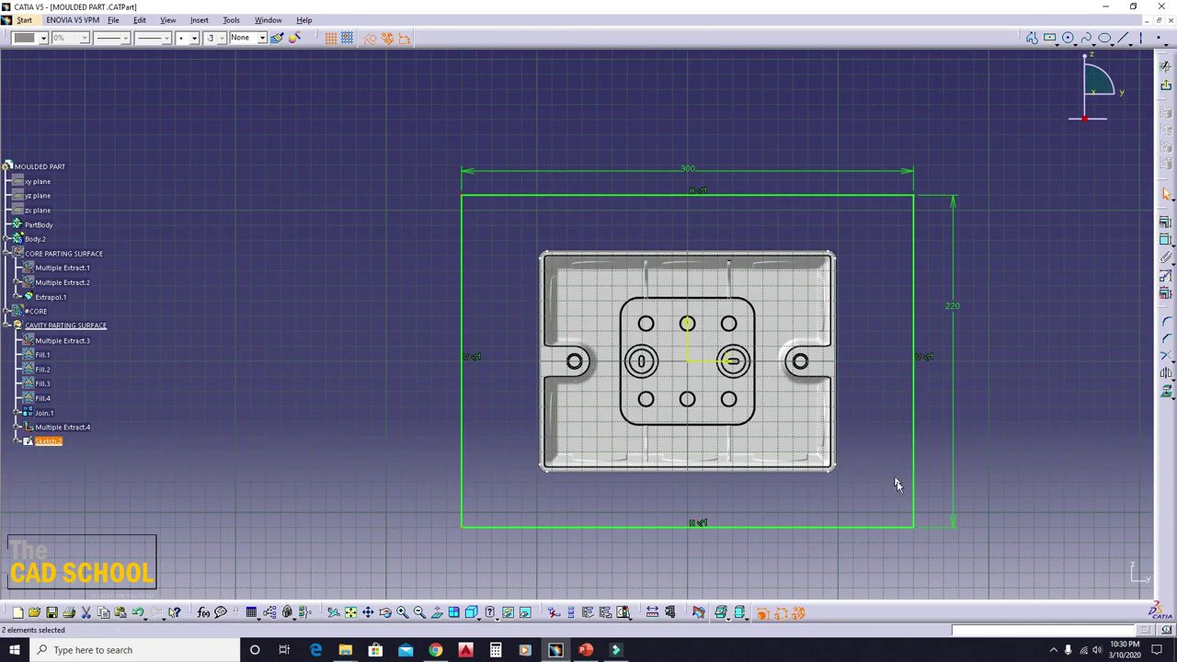
{"action": "left_click", "coordinate": [1168, 325]}
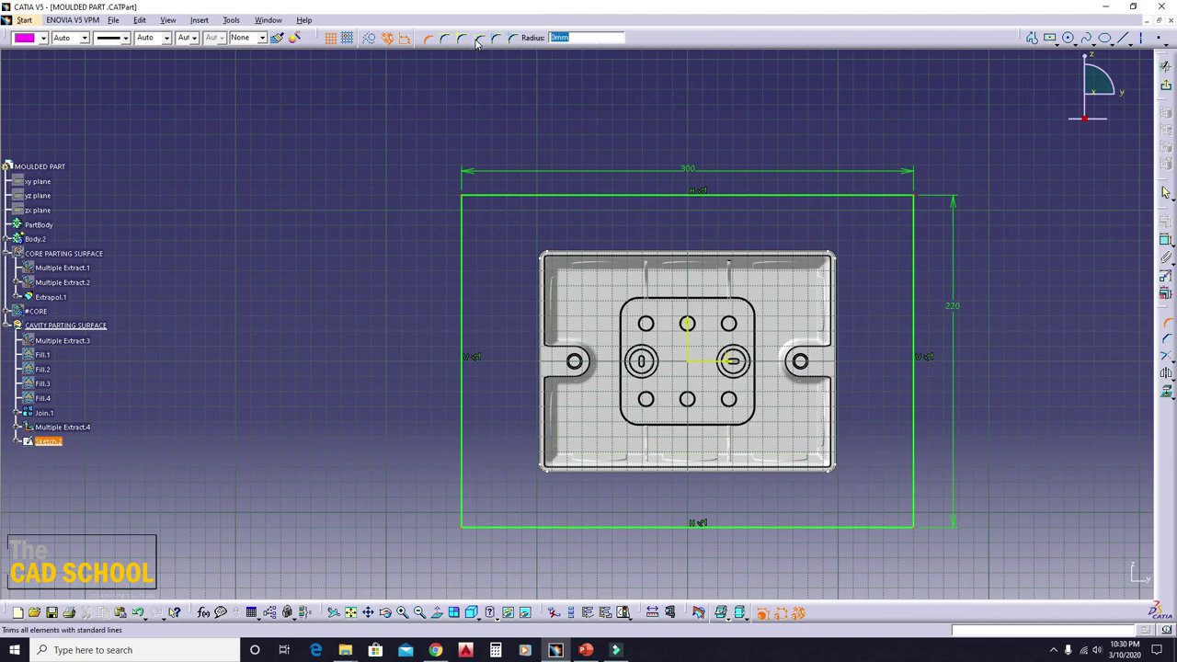
{"action": "key", "text": "Return"}
{"action": "left_click", "coordinate": [1164, 87]}
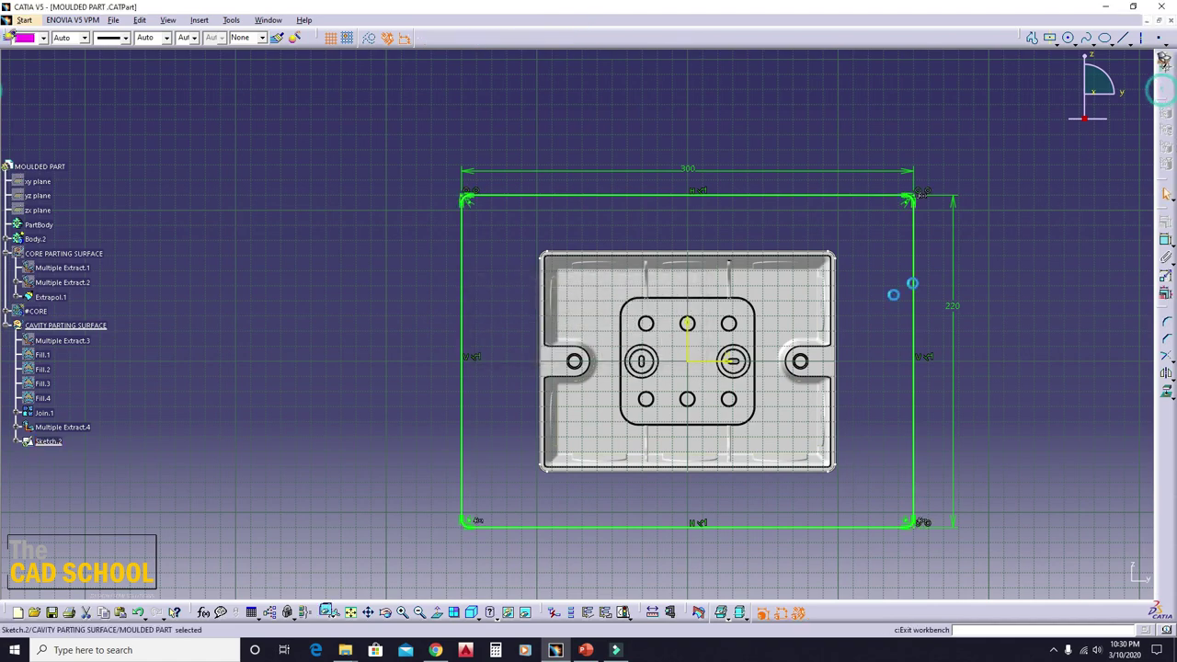
- Start a blend from the Multiple Extract.4 rim edge to the Sketch.2 rectangle
{"action": "mouse_move", "coordinate": [612, 113]}
{"action": "middle_mouse_down"}
{"action": "mouse_move", "coordinate": [673, 136]}
{"action": "mouse_move", "coordinate": [865, 71]}
{"action": "middle_mouse_up"}
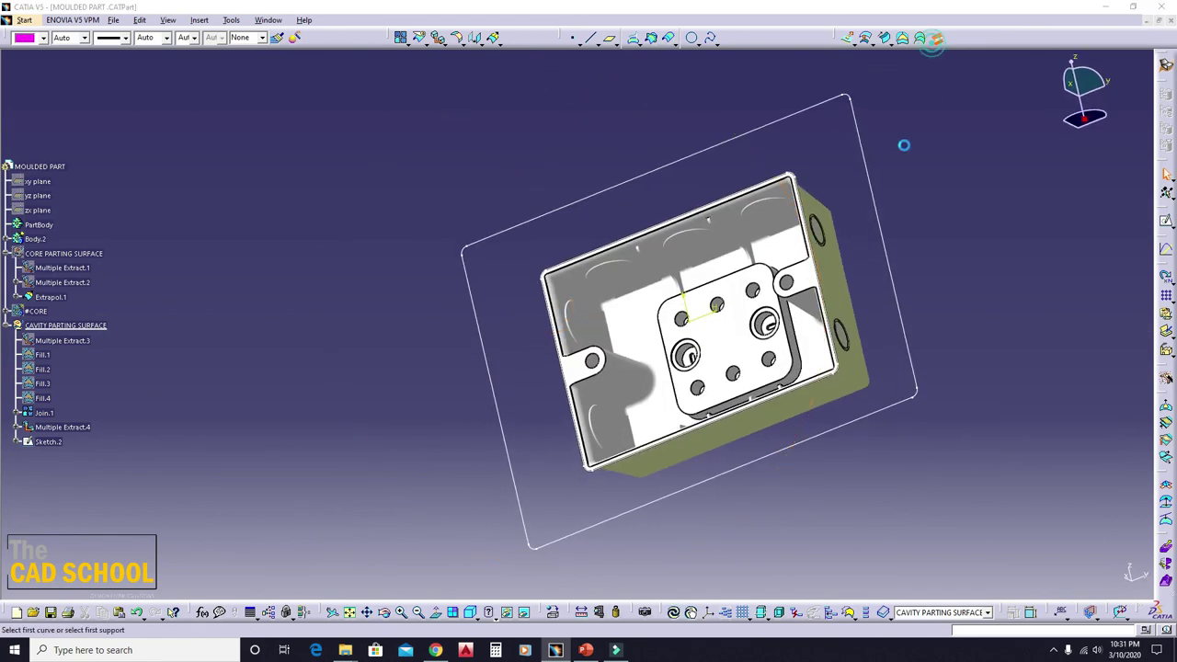
{"action": "left_click", "coordinate": [937, 38]}
{"action": "mouse_move", "coordinate": [698, 331]}
{"action": "middle_mouse_down"}
{"action": "mouse_move", "coordinate": [693, 340]}
{"action": "mouse_move", "coordinate": [867, 196]}
{"action": "middle_mouse_up"}
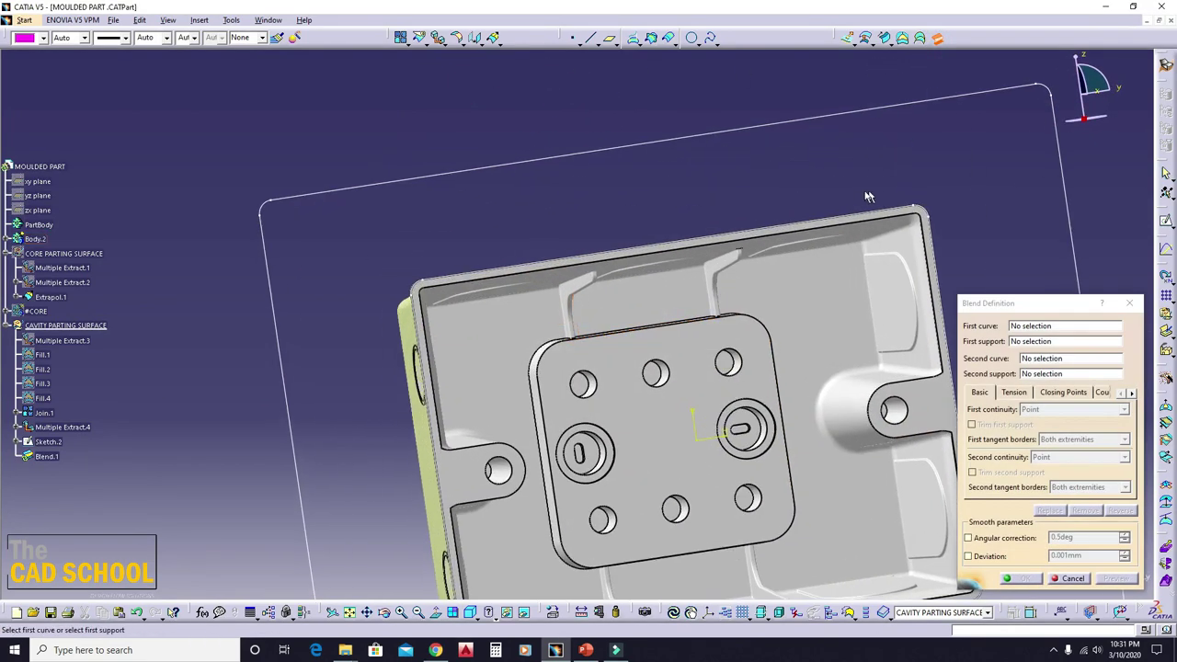
{"action": "left_click", "coordinate": [807, 221]}
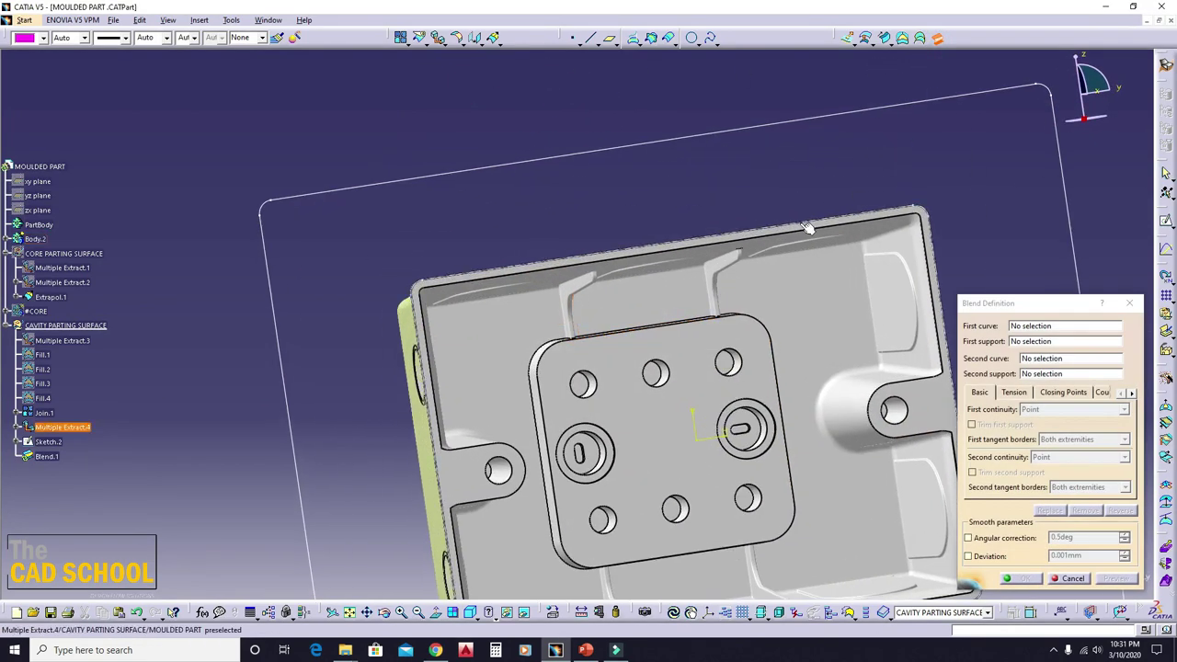
{"action": "left_click", "coordinate": [709, 138]}
{"action": "middle_click_drag", "start_coordinate": [709, 138], "coordinate": [802, 301]}
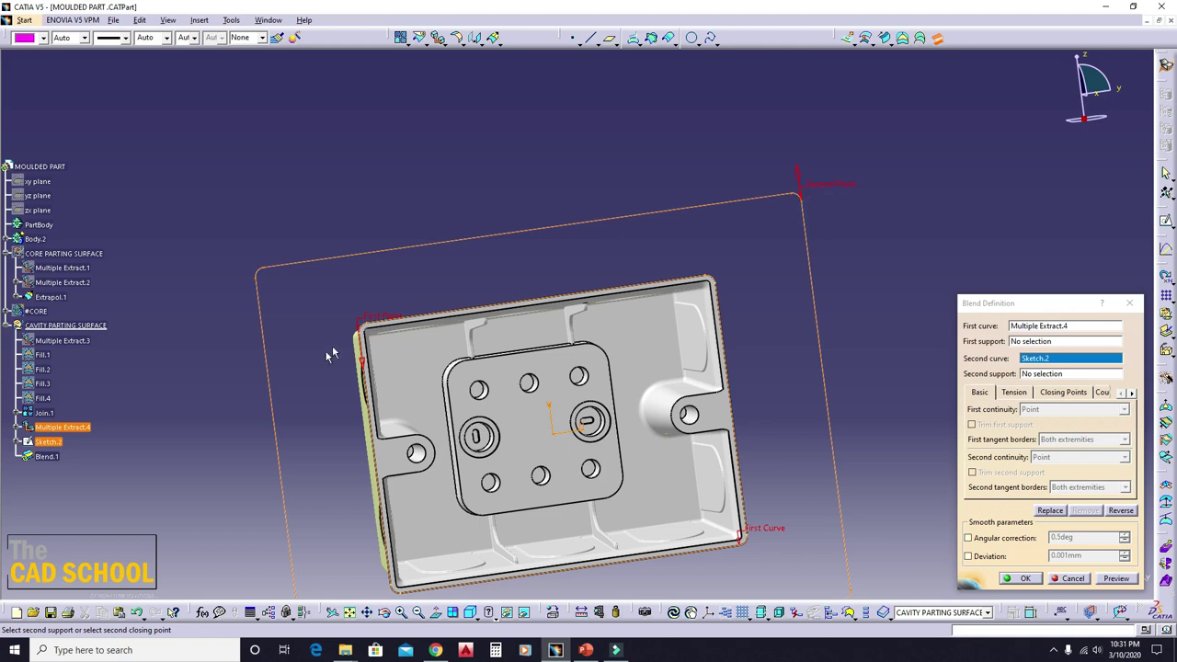
- Move the closing point to the top-right corner and create Blend.1
{"action": "right_click", "coordinate": [368, 320]}
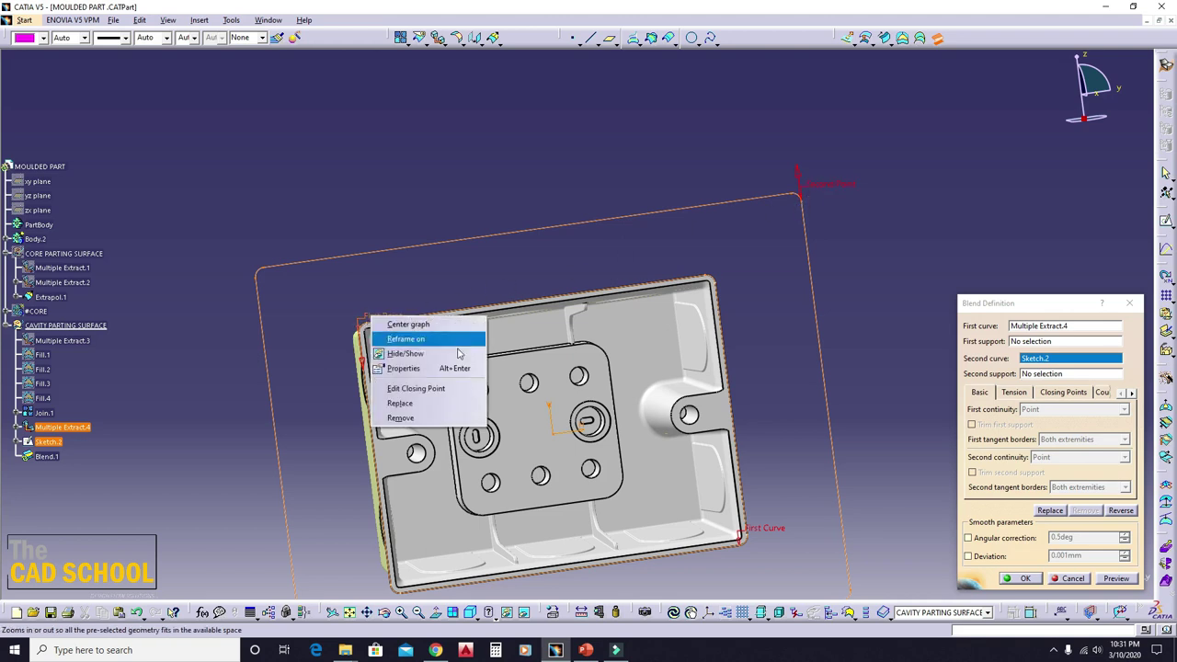
{"action": "left_click", "coordinate": [444, 404]}
{"action": "left_click", "coordinate": [721, 285]}
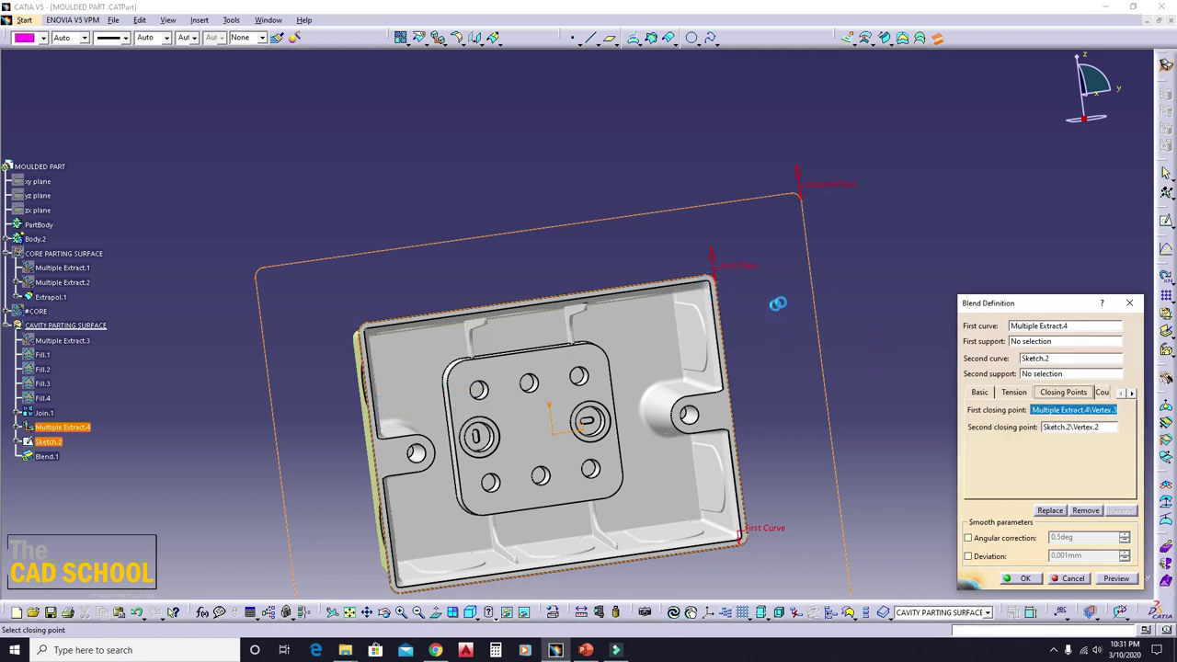
{"action": "left_click", "coordinate": [1116, 578]}
{"action": "left_click", "coordinate": [1025, 578]}
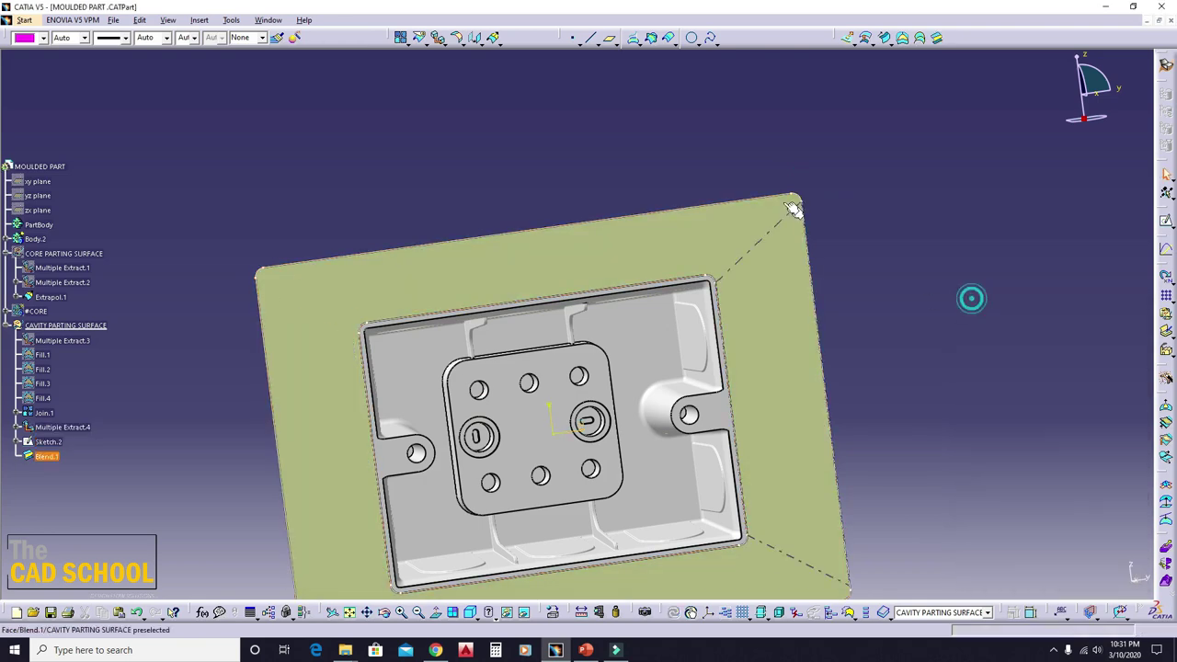
{"action": "mouse_move", "coordinate": [972, 297]}
{"action": "middle_mouse_down"}
{"action": "mouse_move", "coordinate": [695, 492]}
{"action": "mouse_move", "coordinate": [487, 310]}
{"action": "mouse_move", "coordinate": [392, 257]}
{"action": "middle_mouse_up"}
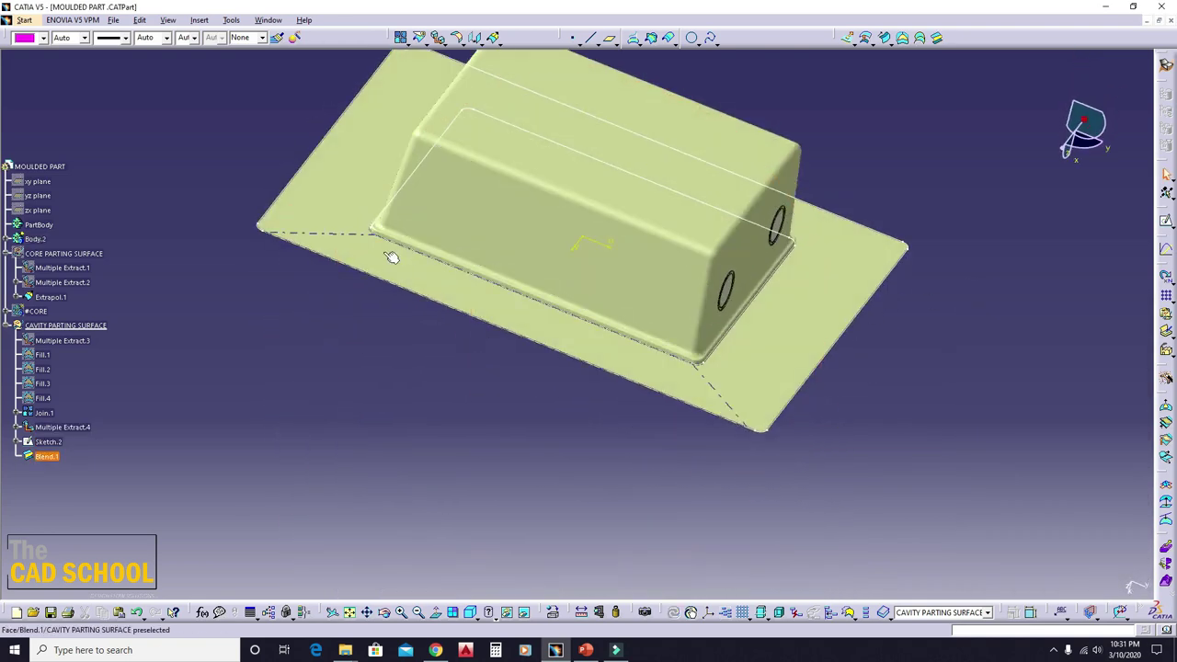
- Hide Sketch.2 and the Multiple Extract.4 edge curve
{"action": "right_click", "coordinate": [333, 263]}
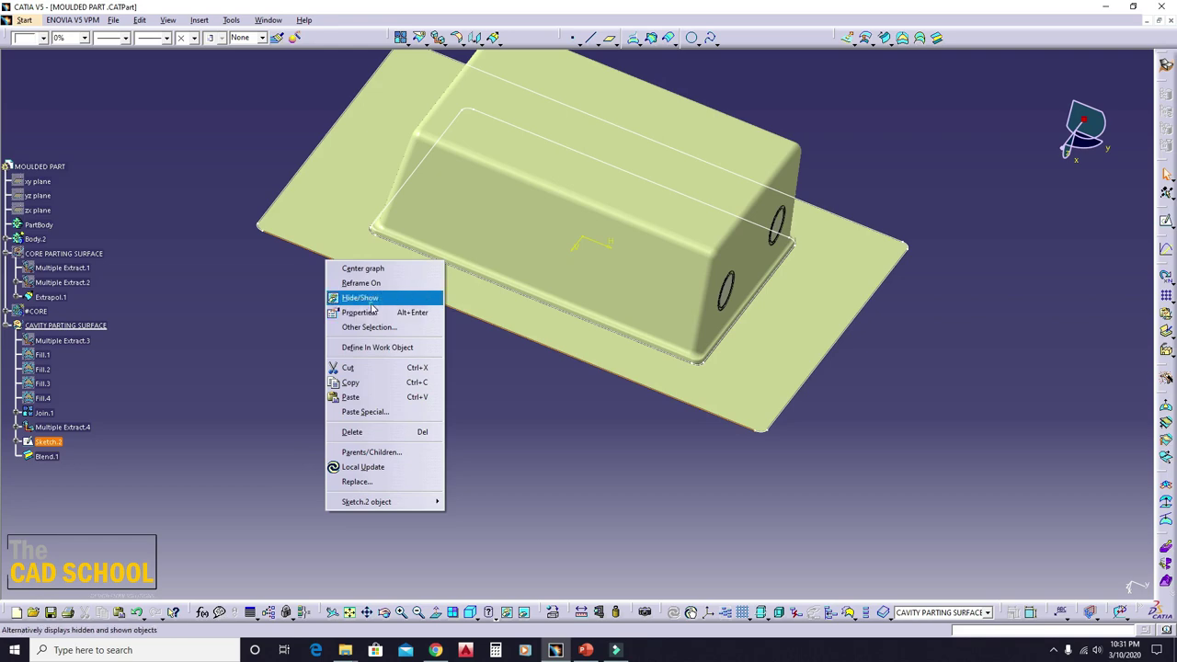
{"action": "left_click", "coordinate": [371, 298]}
{"action": "right_click", "coordinate": [394, 244]}
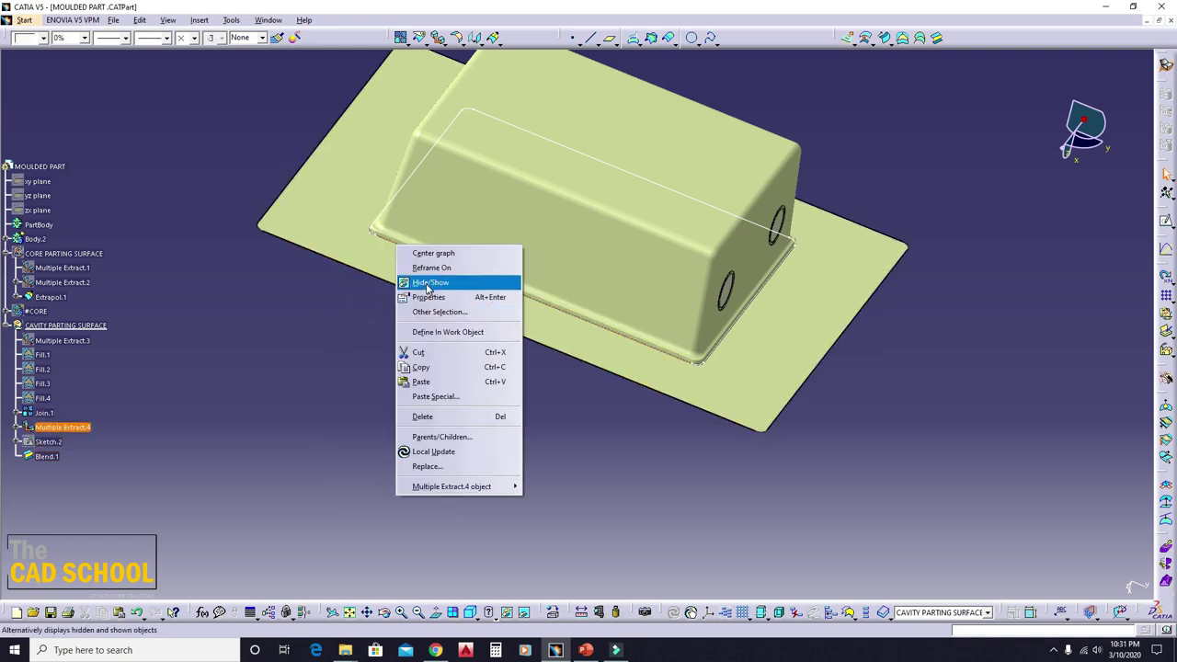
{"action": "left_click", "coordinate": [425, 278]}
{"action": "mouse_move", "coordinate": [407, 442]}
{"action": "middle_mouse_down"}
{"action": "mouse_move", "coordinate": [678, 287]}
{"action": "mouse_move", "coordinate": [552, 262]}
{"action": "mouse_move", "coordinate": [514, 391]}
{"action": "middle_mouse_up"}
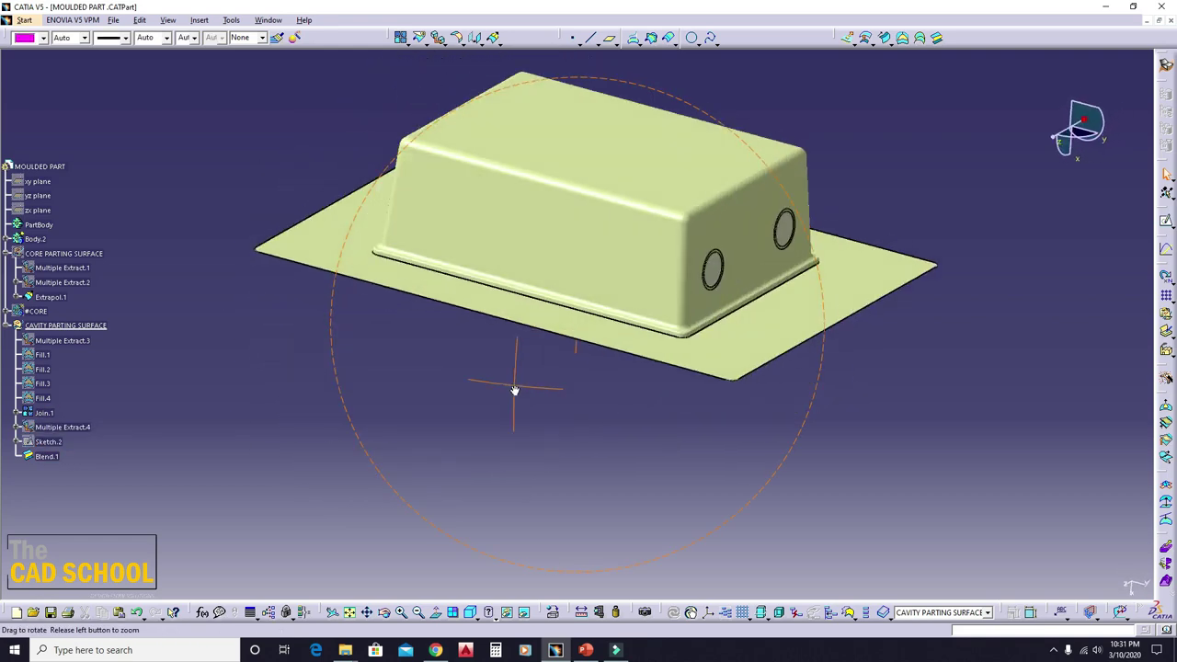
- Join Join.1 with Blend.1 into Join.2 and hide Body.2
{"action": "left_click", "coordinate": [401, 37]}
{"action": "left_click", "coordinate": [444, 237]}
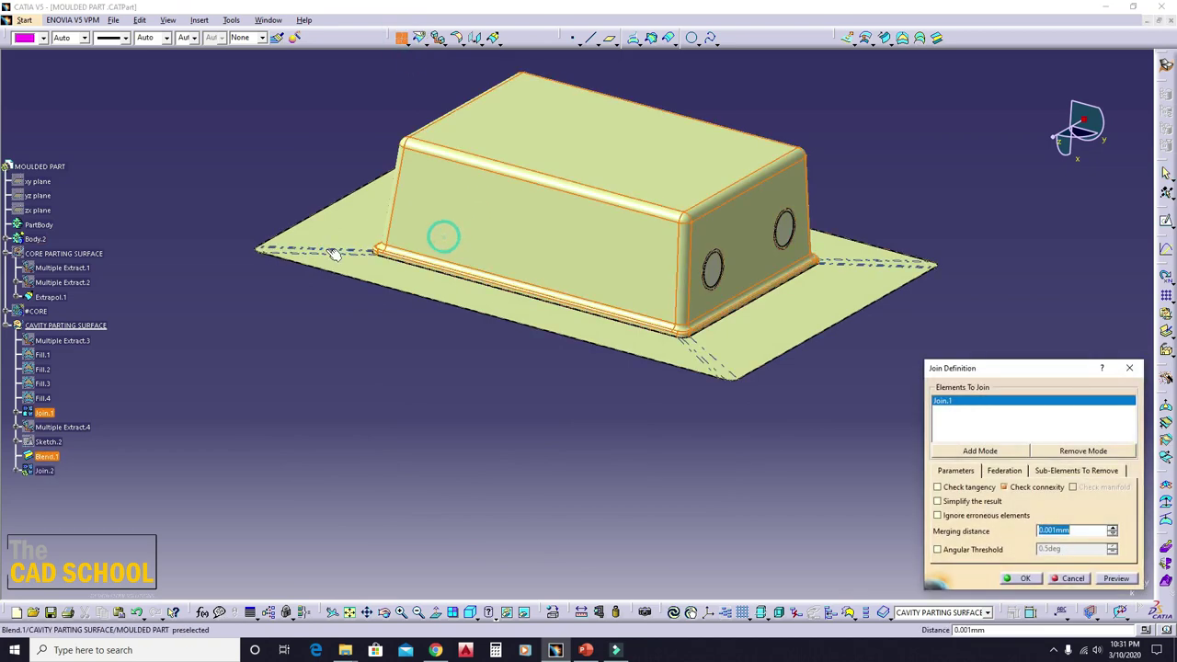
{"action": "left_click", "coordinate": [1021, 580]}
{"action": "mouse_move", "coordinate": [638, 494]}
{"action": "middle_mouse_down"}
{"action": "mouse_move", "coordinate": [633, 378]}
{"action": "mouse_move", "coordinate": [559, 362]}
{"action": "mouse_move", "coordinate": [632, 409]}
{"action": "mouse_move", "coordinate": [667, 337]}
{"action": "mouse_move", "coordinate": [344, 451]}
{"action": "mouse_move", "coordinate": [376, 355]}
{"action": "middle_mouse_up"}
{"action": "right_click", "coordinate": [44, 239]}
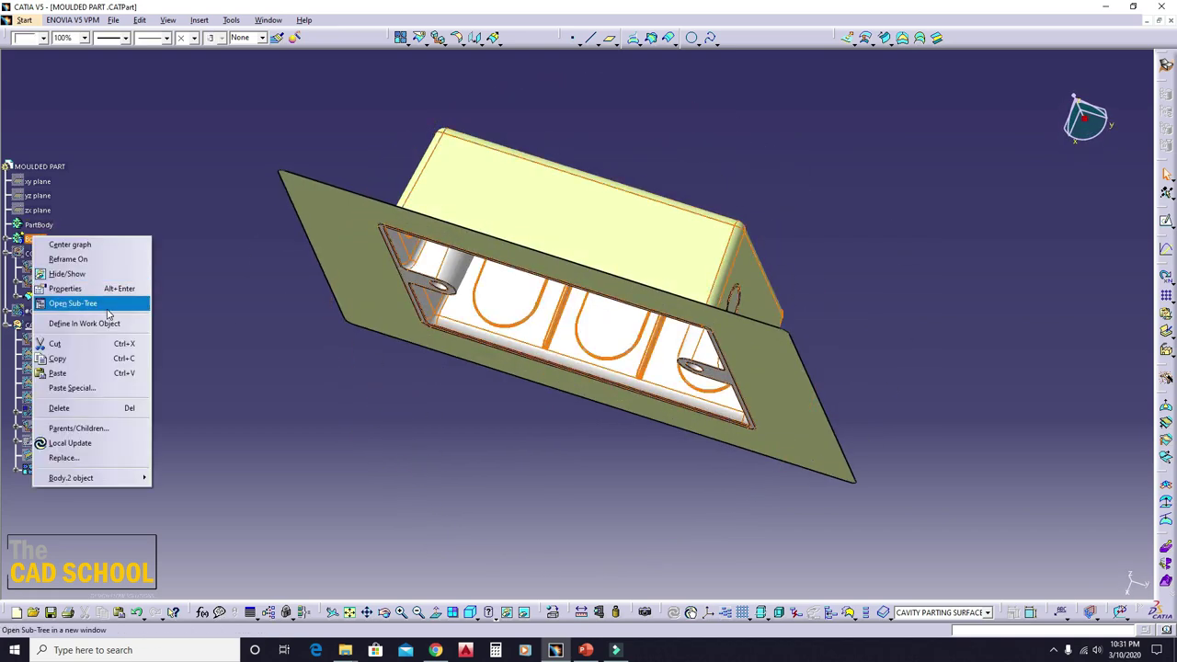
{"action": "left_click", "coordinate": [66, 274]}
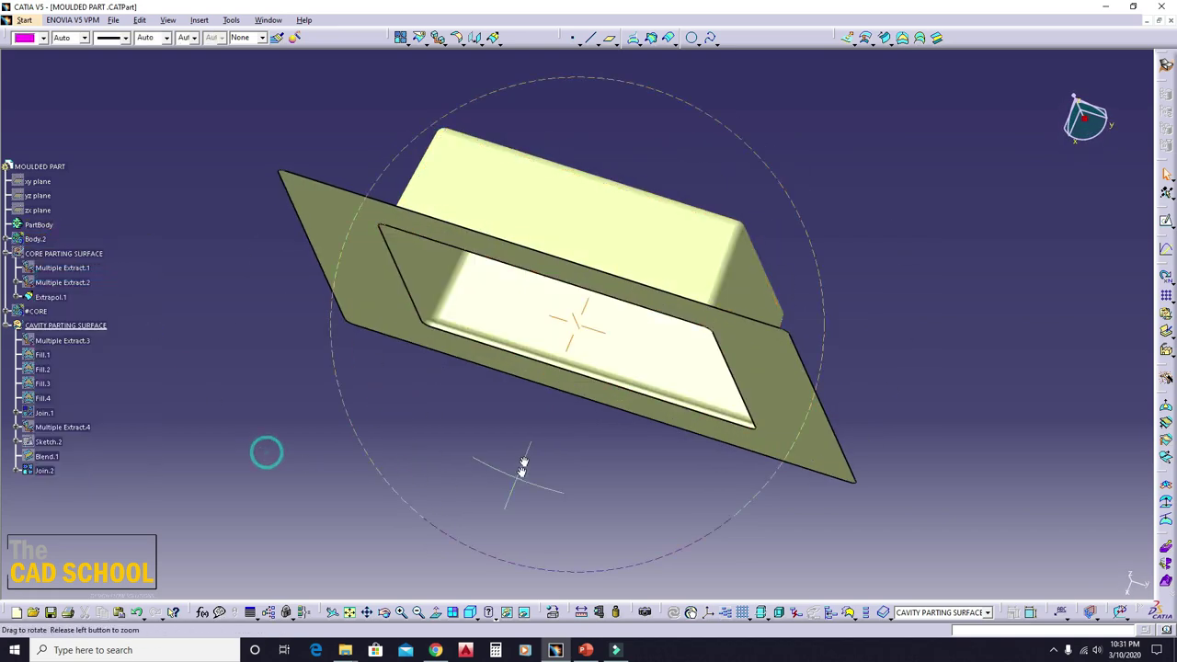
{"action": "mouse_move", "coordinate": [523, 468]}
{"action": "middle_mouse_down"}
{"action": "mouse_move", "coordinate": [599, 184]}
{"action": "mouse_move", "coordinate": [520, 547]}
{"action": "mouse_move", "coordinate": [442, 360]}
{"action": "mouse_move", "coordinate": [194, 418]}
{"action": "middle_mouse_up"}
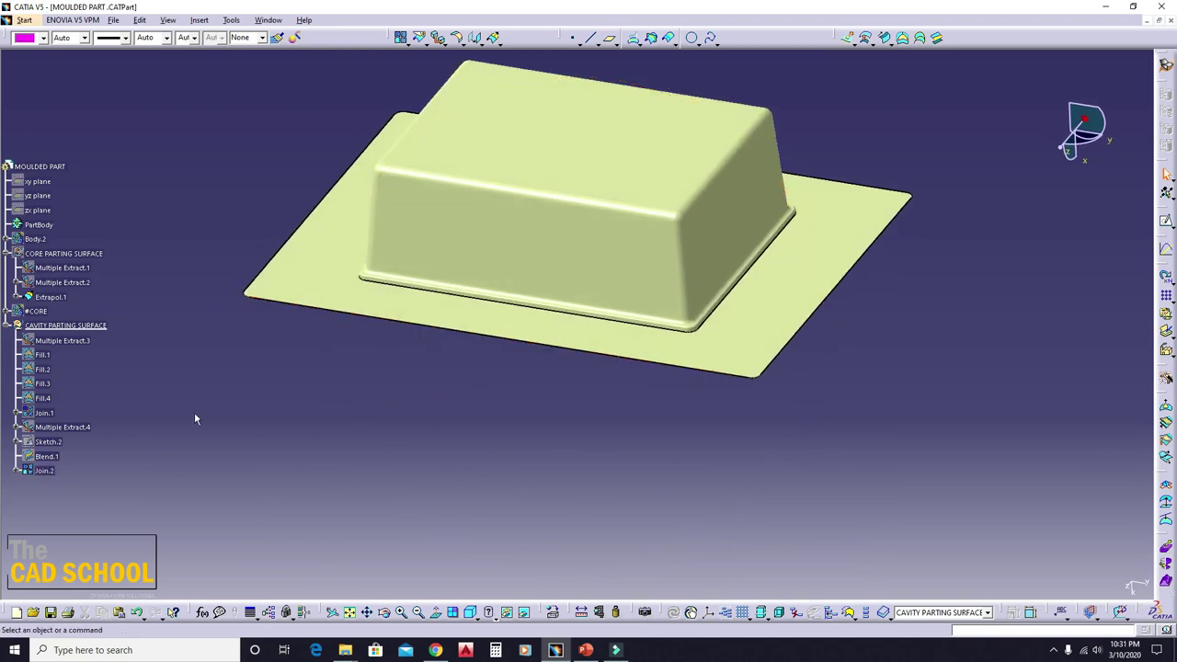
- Show the CORE block and change its pad sketch dimension from 300 to 285 mm
{"action": "right_click", "coordinate": [37, 311]}
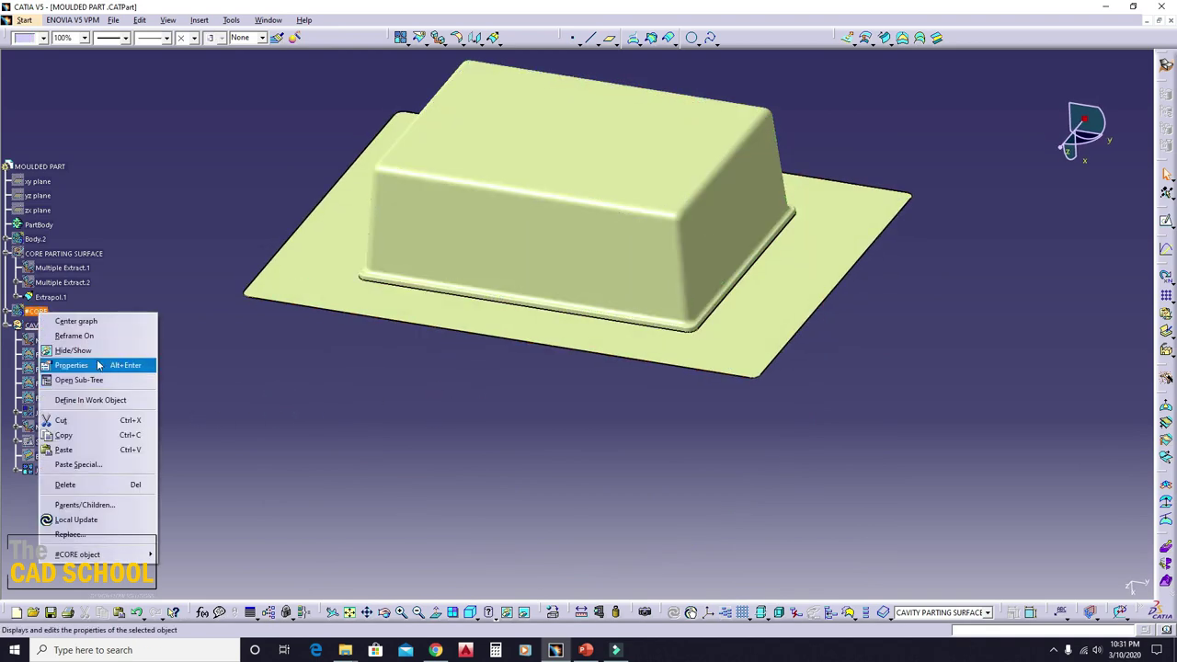
{"action": "left_click", "coordinate": [73, 351]}
{"action": "mouse_move", "coordinate": [266, 444]}
{"action": "middle_mouse_down"}
{"action": "mouse_move", "coordinate": [447, 426]}
{"action": "mouse_move", "coordinate": [562, 263]}
{"action": "mouse_move", "coordinate": [525, 399]}
{"action": "mouse_move", "coordinate": [548, 409]}
{"action": "mouse_move", "coordinate": [578, 457]}
{"action": "mouse_move", "coordinate": [525, 359]}
{"action": "mouse_move", "coordinate": [493, 385]}
{"action": "middle_mouse_up"}
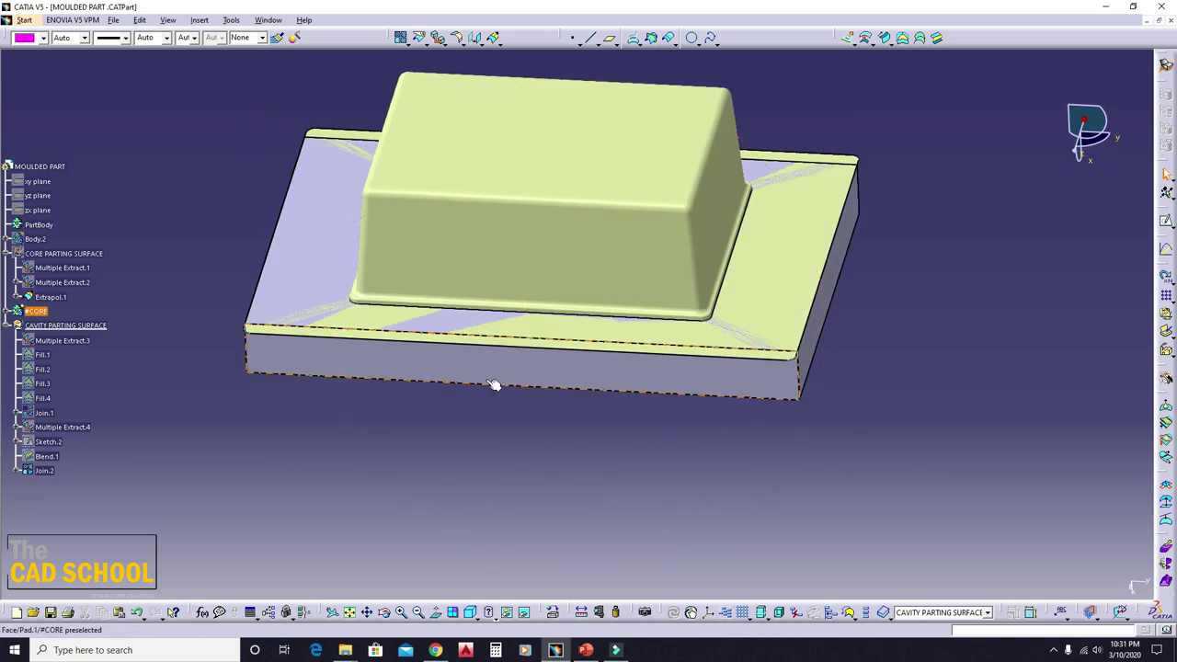
{"action": "double_click", "coordinate": [468, 369]}
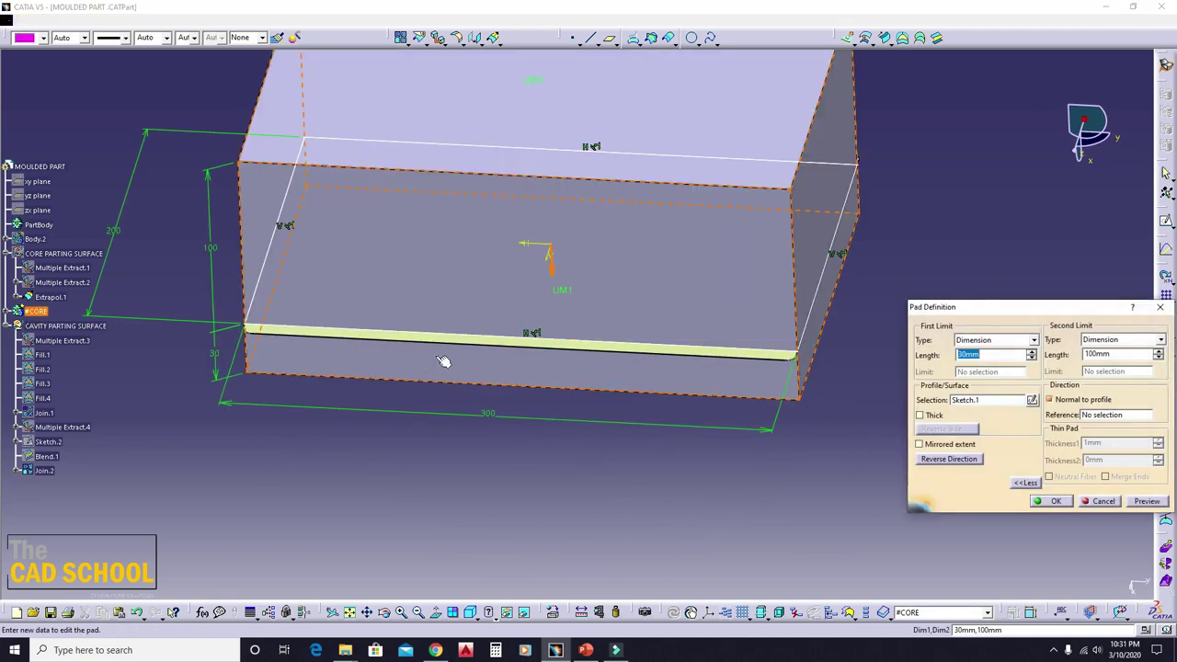
{"action": "double_click", "coordinate": [677, 396]}
{"action": "type", "text": "285"}
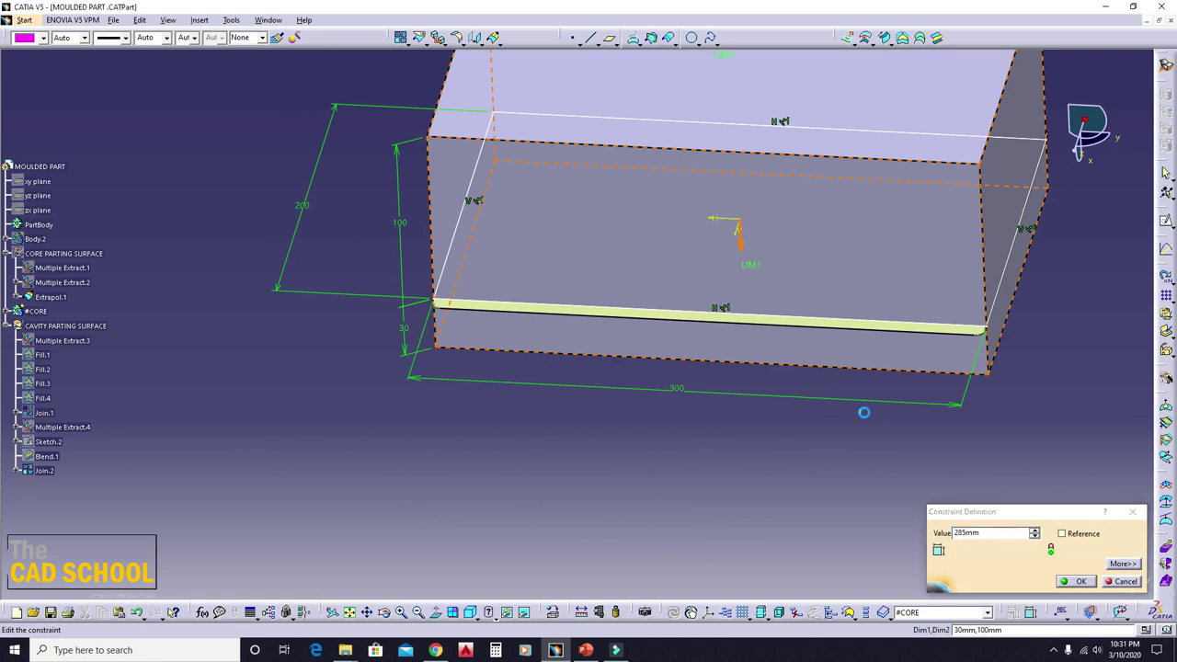
{"action": "key", "text": "Return"}
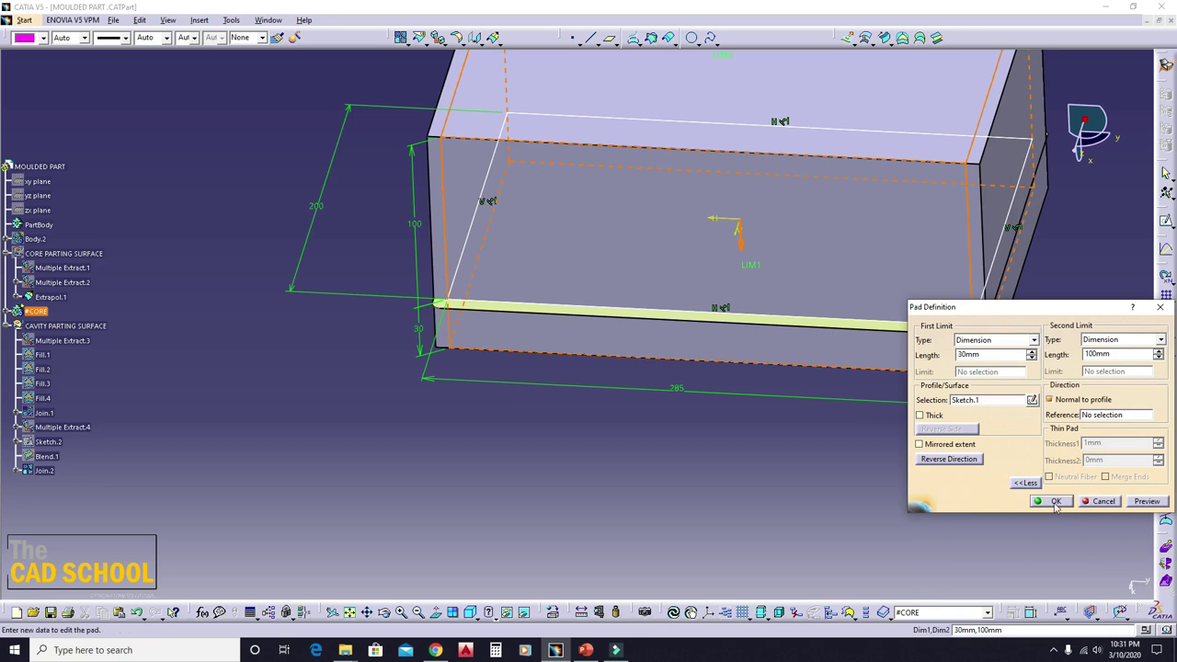
{"action": "left_click", "coordinate": [1055, 501]}
{"action": "left_click", "coordinate": [728, 468]}
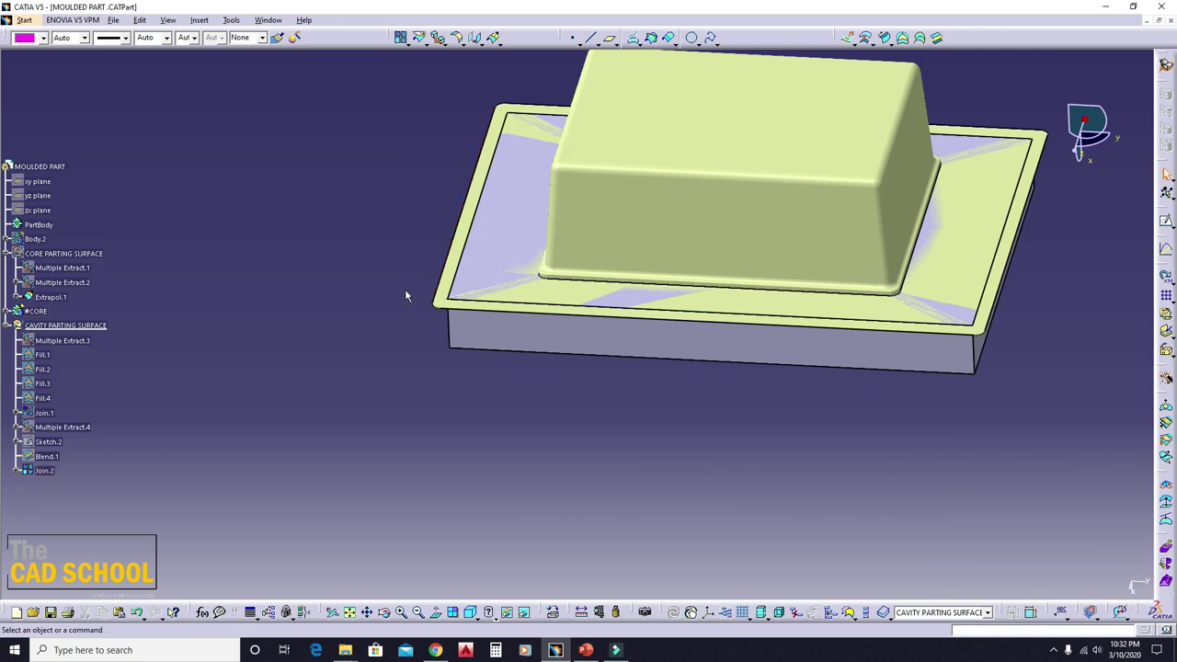
- Insert a new body, define it as the in-work object, and rename it CAVITY
{"action": "mouse_move", "coordinate": [602, 465]}
{"action": "middle_mouse_down"}
{"action": "mouse_move", "coordinate": [536, 426]}
{"action": "mouse_move", "coordinate": [509, 458]}
{"action": "mouse_move", "coordinate": [485, 435]}
{"action": "middle_mouse_up"}
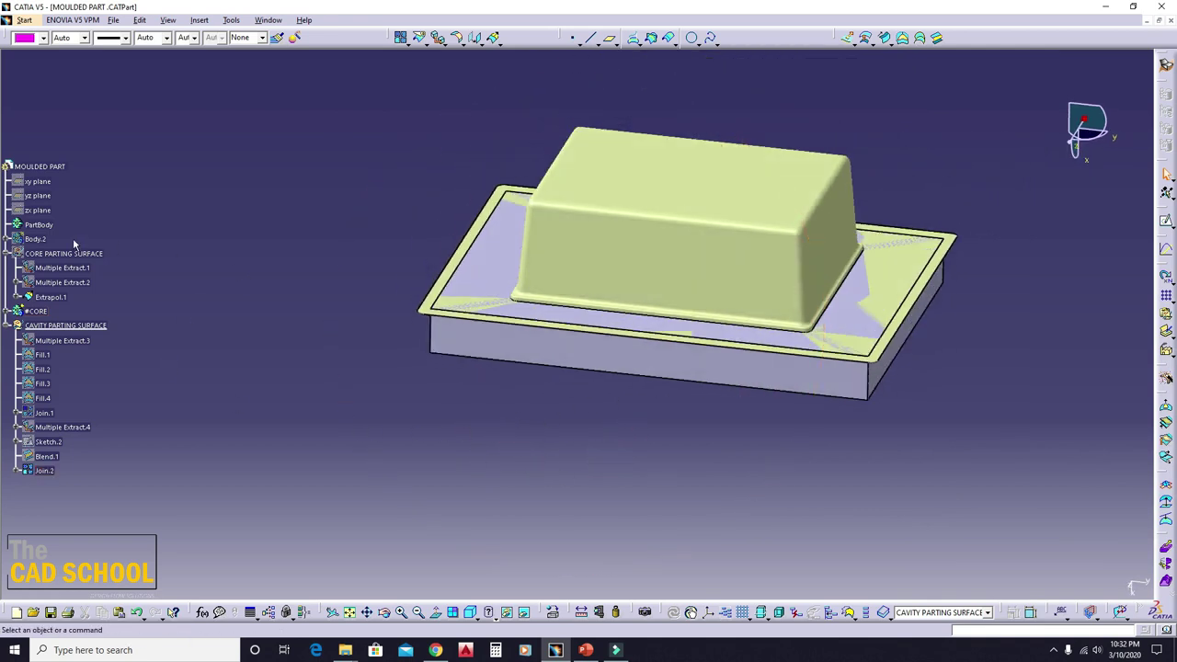
{"action": "left_click", "coordinate": [204, 19]}
{"action": "left_click", "coordinate": [210, 34]}
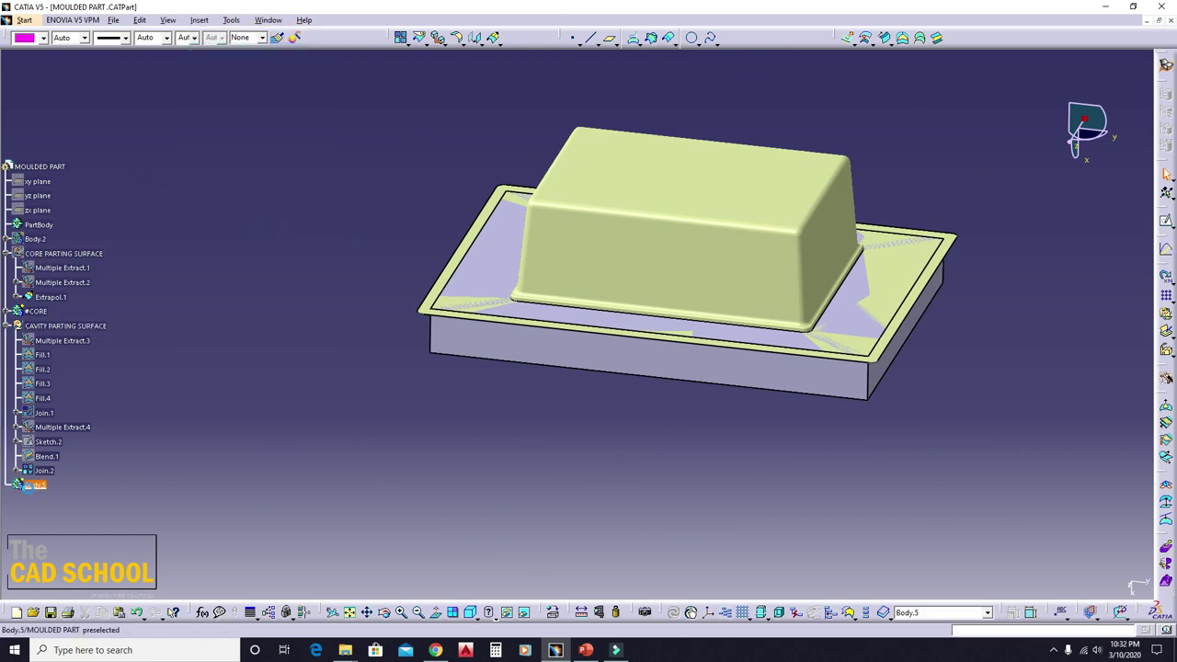
{"action": "right_click", "coordinate": [30, 485]}
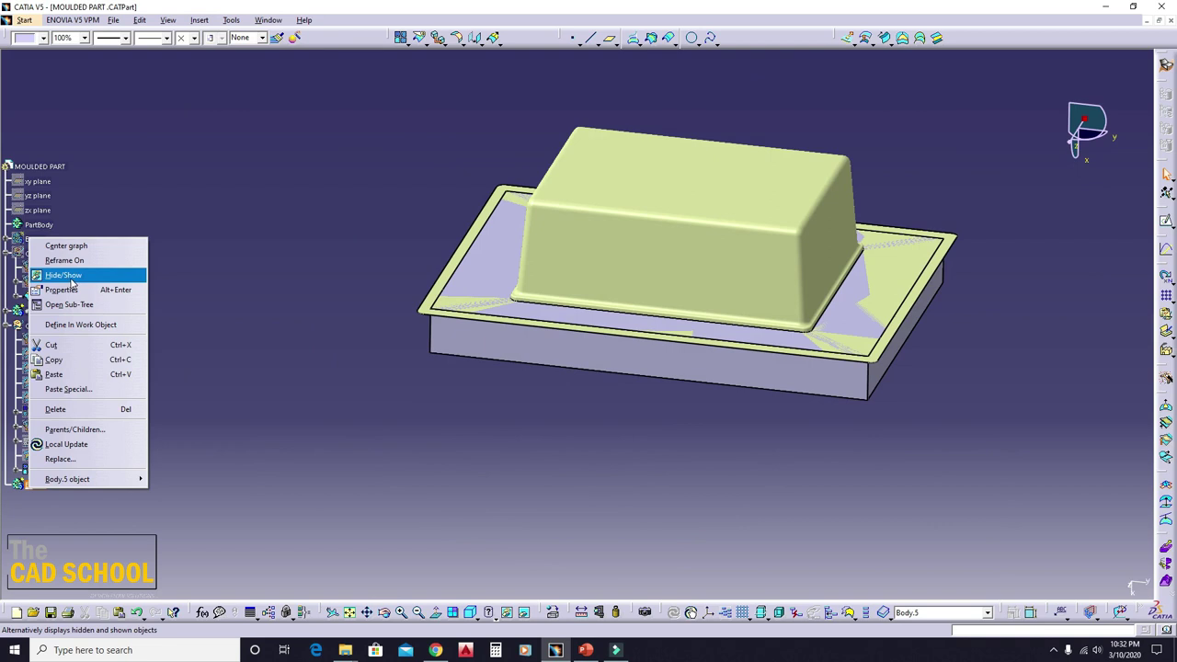
{"action": "left_click", "coordinate": [81, 324]}
{"action": "right_click", "coordinate": [37, 486]}
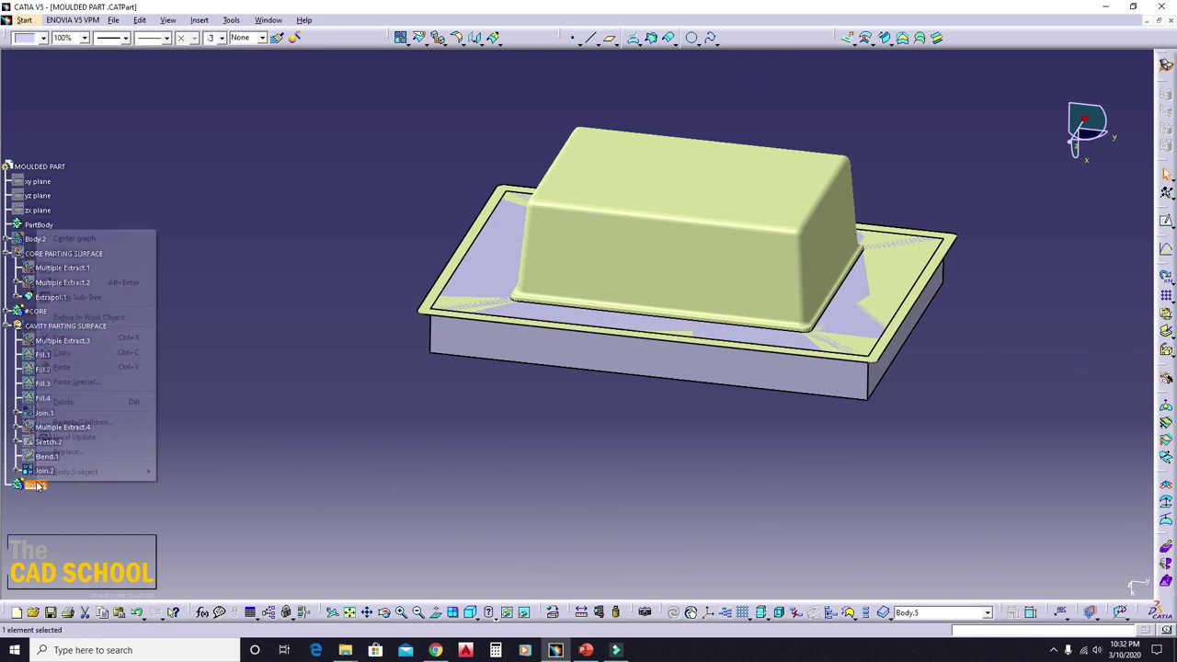
{"action": "left_click", "coordinate": [92, 281]}
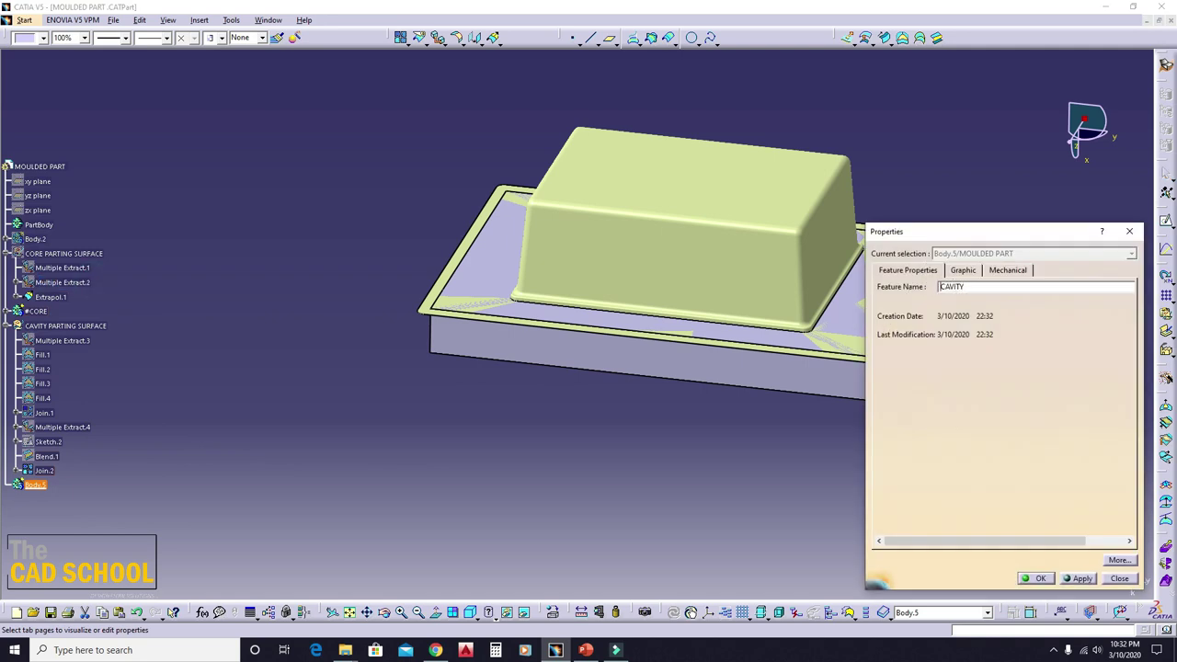
{"action": "type", "text": "#"}
{"action": "key", "text": "Return"}
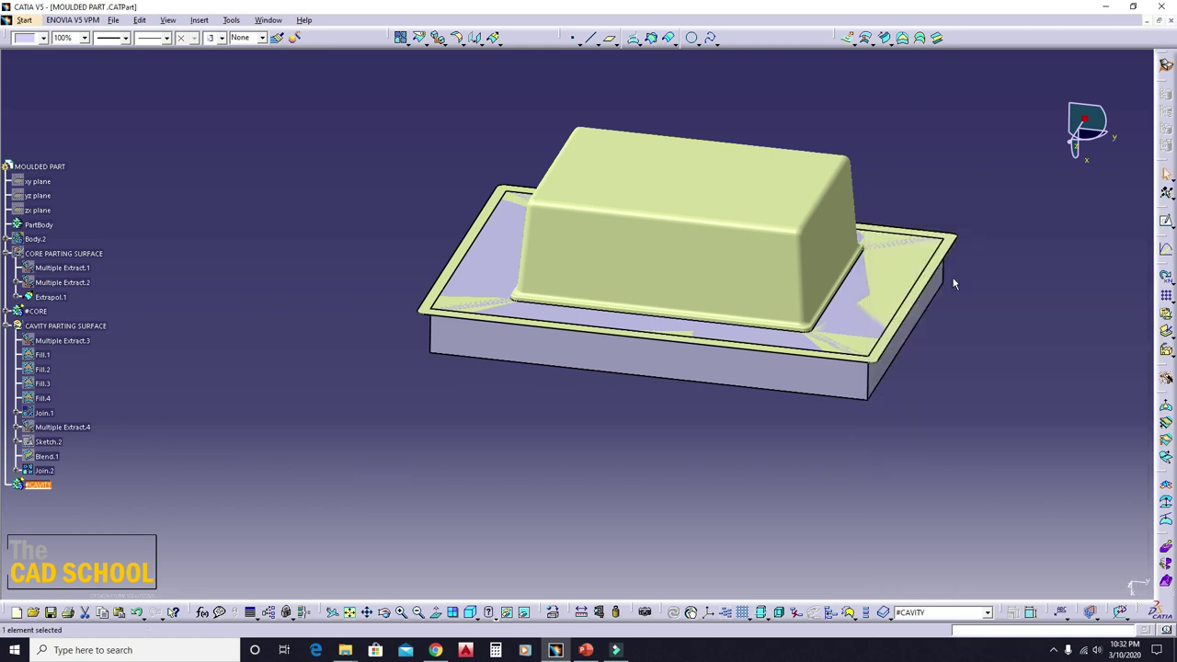
- Sketch on the CORE block's top face, projecting its rectangular outline into Sketch.3
{"action": "middle_click_drag", "start_coordinate": [650, 454], "coordinate": [518, 288]}
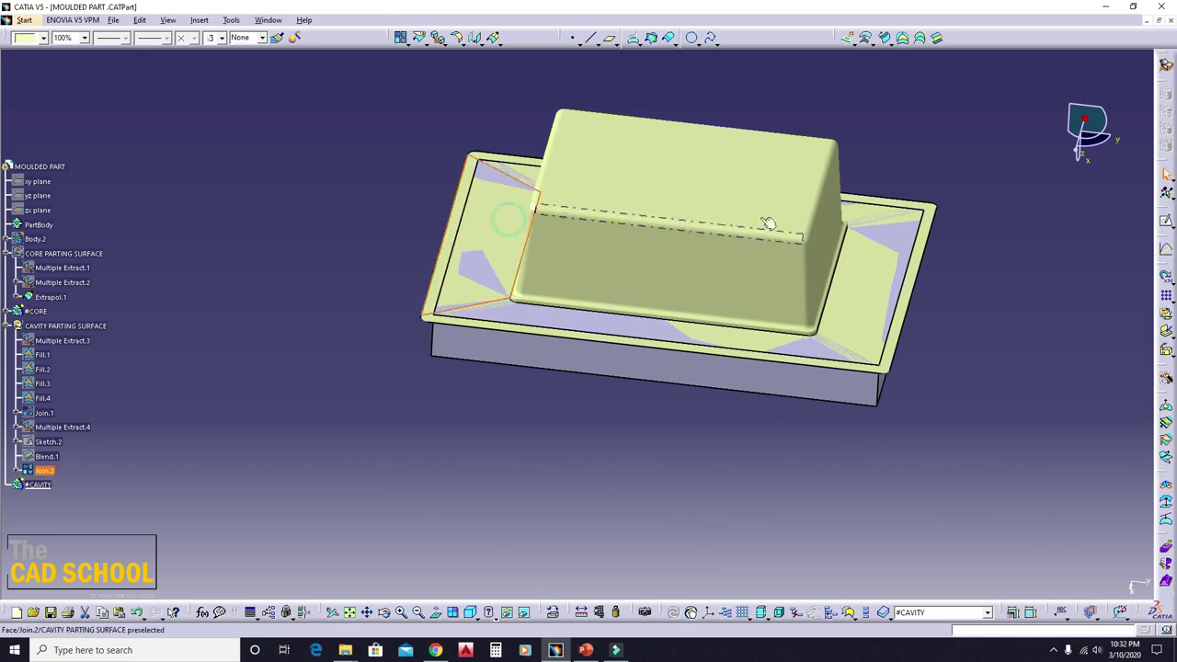
{"action": "left_click", "coordinate": [1165, 221]}
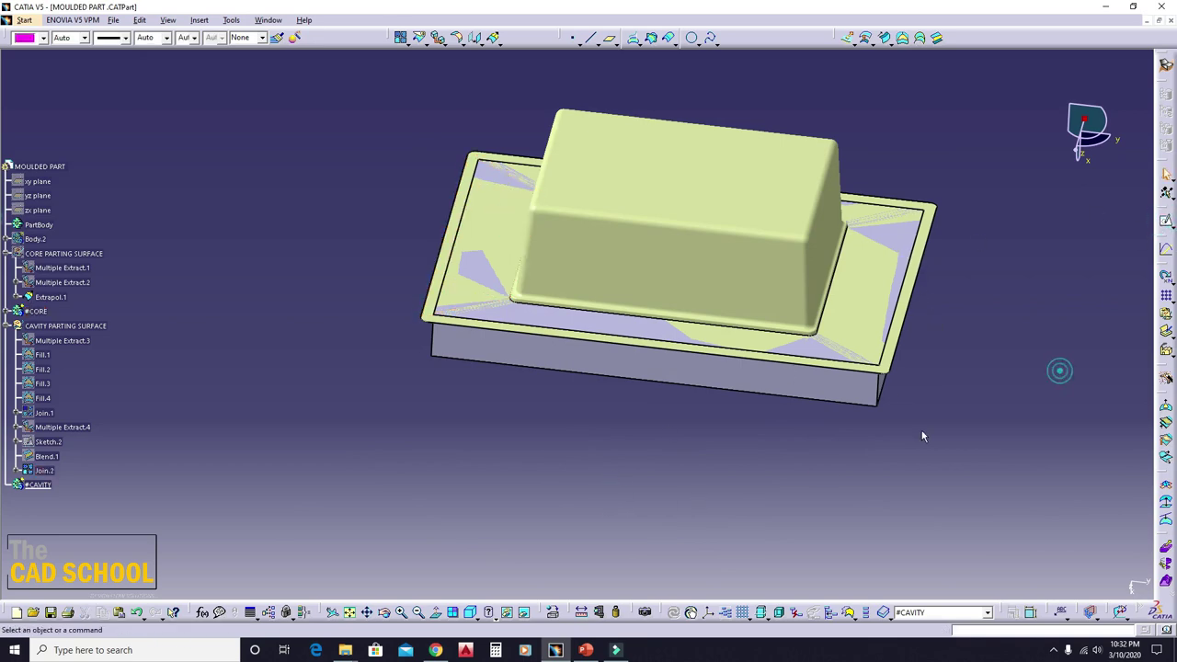
{"action": "middle_click_drag", "start_coordinate": [985, 368], "coordinate": [999, 230], "text": "ctrl"}
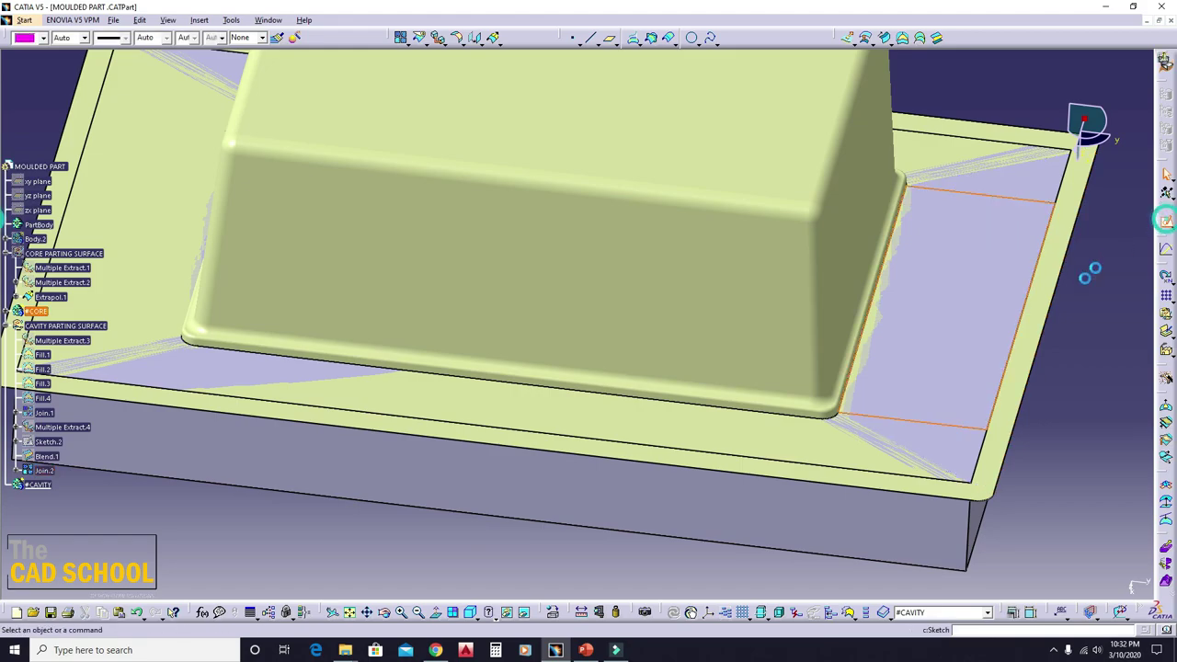
{"action": "left_click", "coordinate": [1165, 222]}
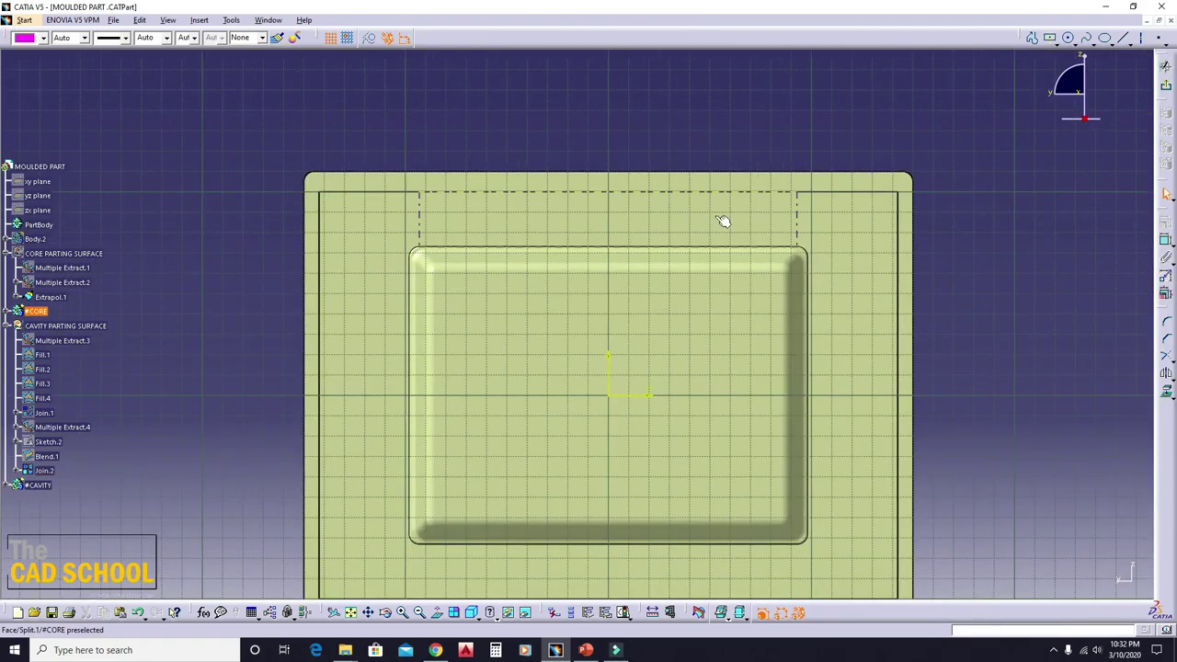
{"action": "middle_click_drag", "start_coordinate": [723, 221], "coordinate": [508, 206]}
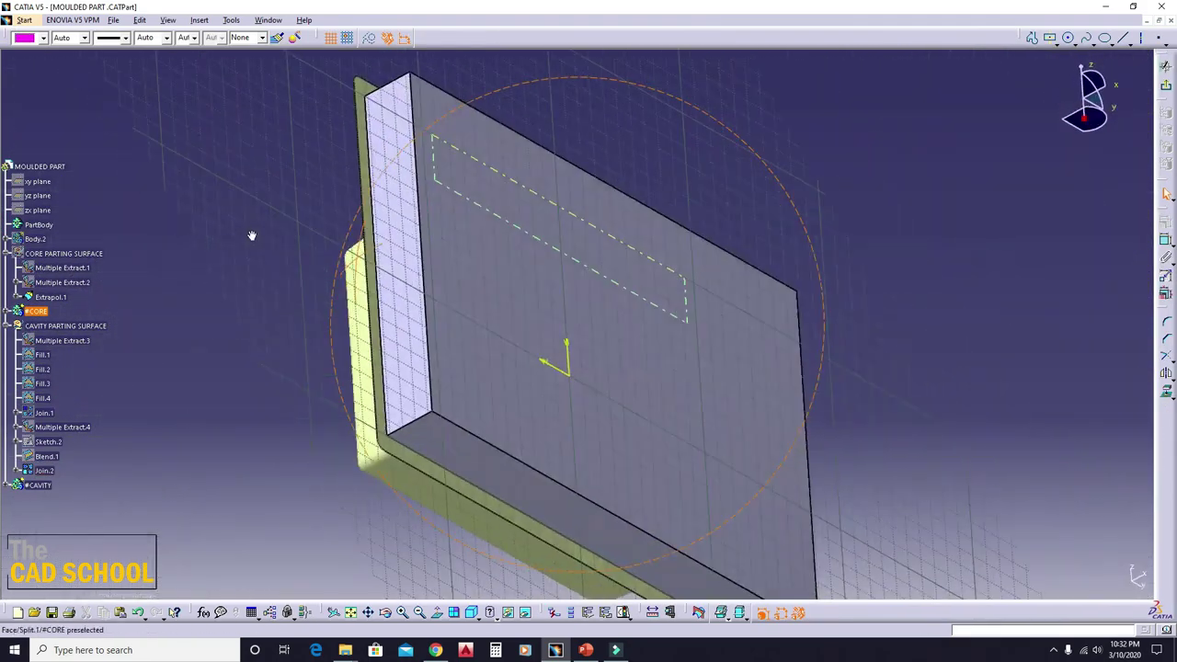
{"action": "left_click", "coordinate": [515, 202]}
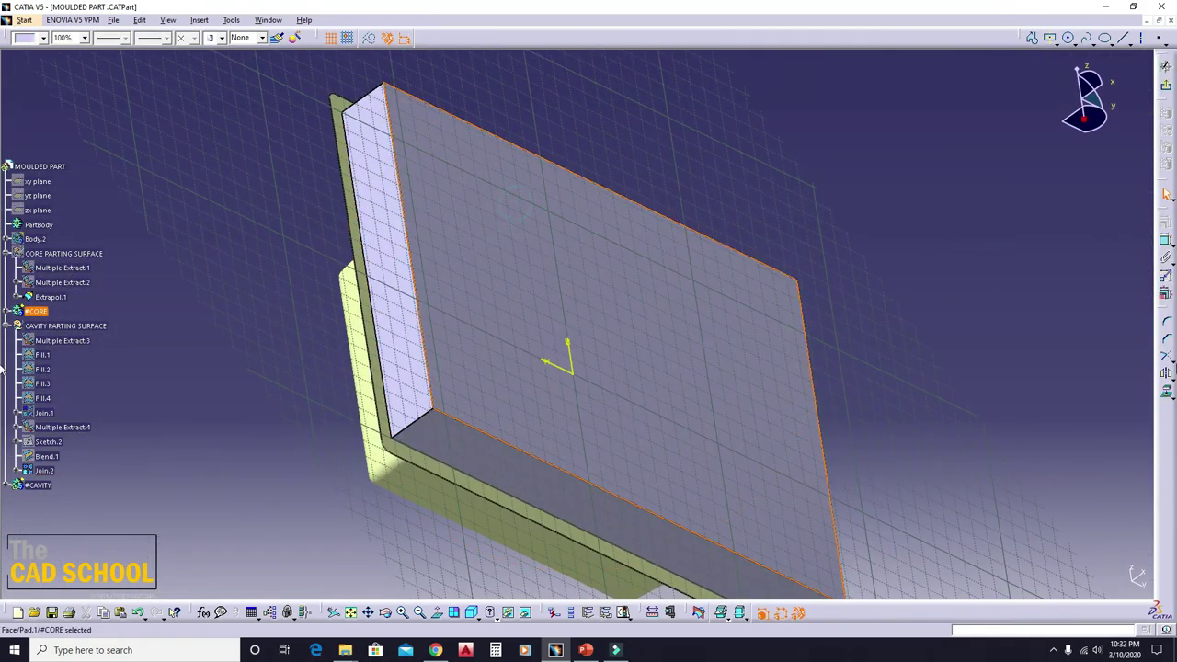
{"action": "left_click", "coordinate": [1166, 393]}
{"action": "left_click", "coordinate": [1165, 69]}
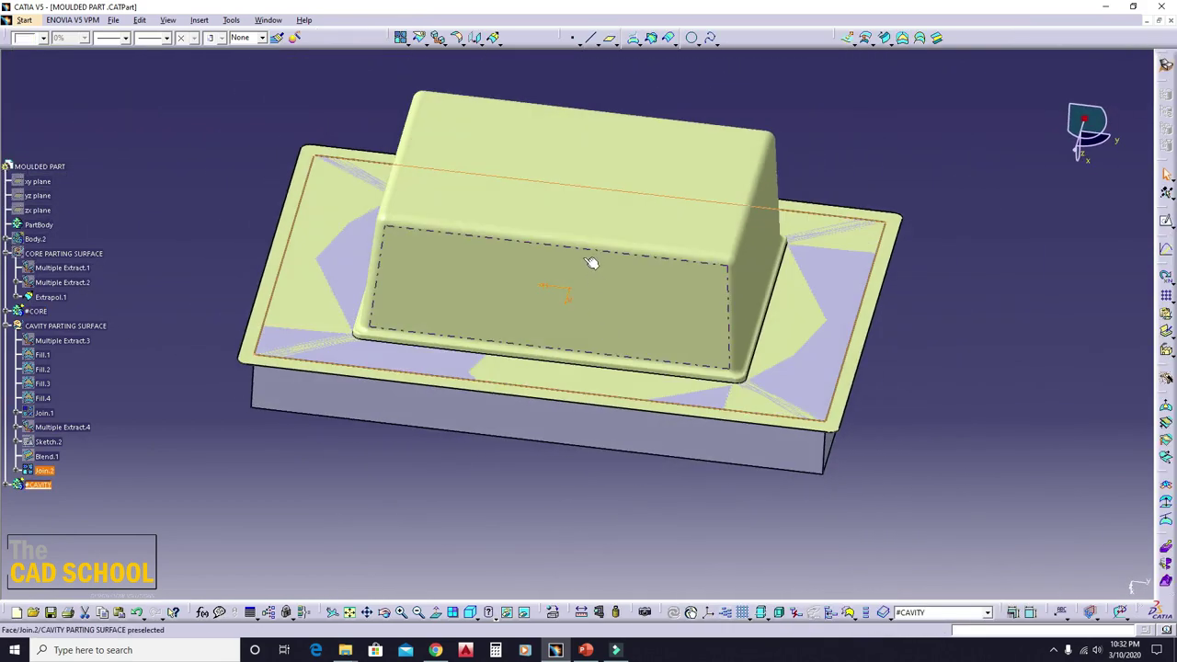
- Switch to the Part Design workbench, closing the stray assembly document
{"action": "left_click", "coordinate": [27, 22]}
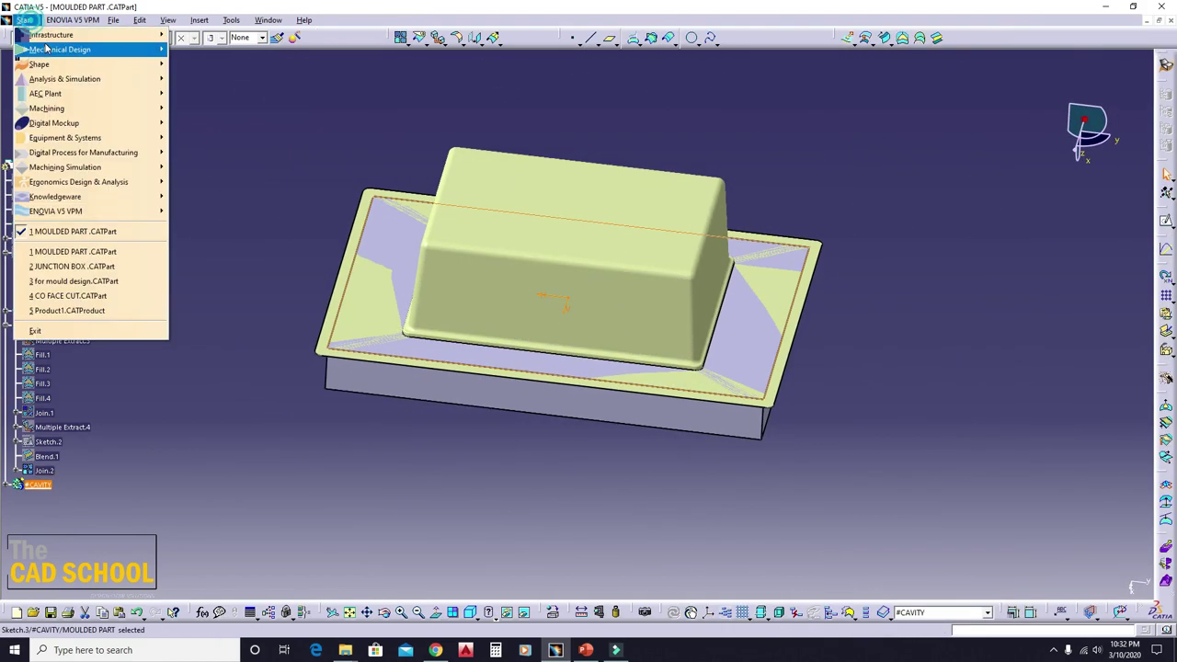
{"action": "left_click", "coordinate": [242, 59]}
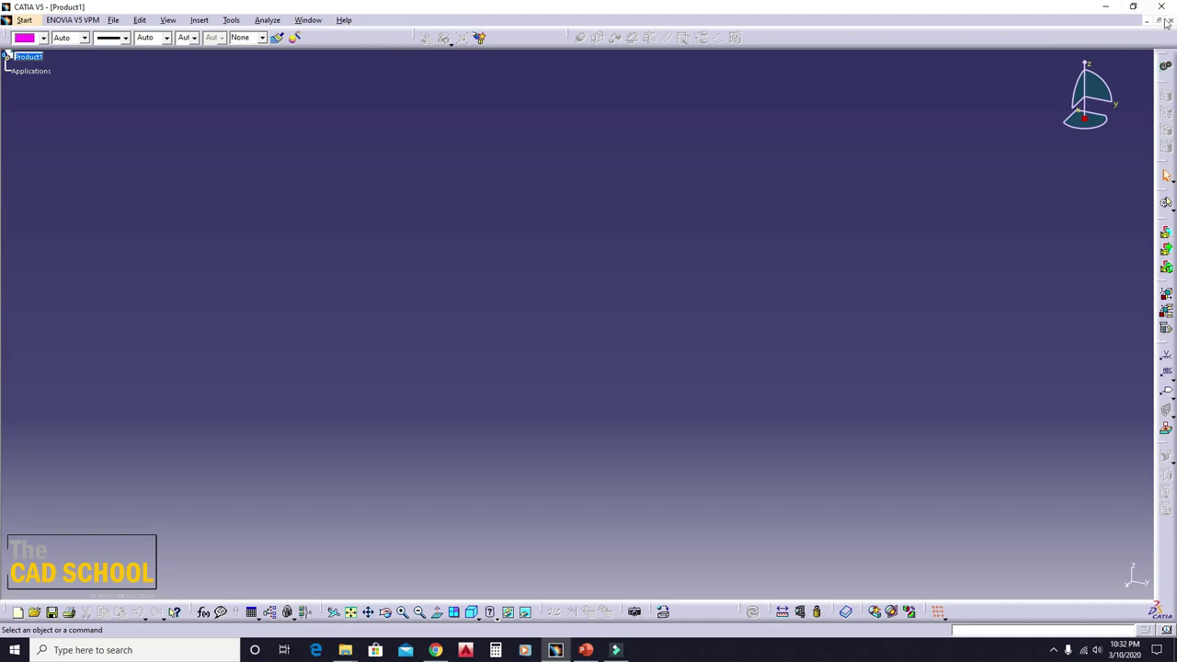
{"action": "left_click", "coordinate": [1166, 23]}
{"action": "left_click", "coordinate": [24, 19]}
{"action": "mouse_move", "coordinate": [63, 49]}
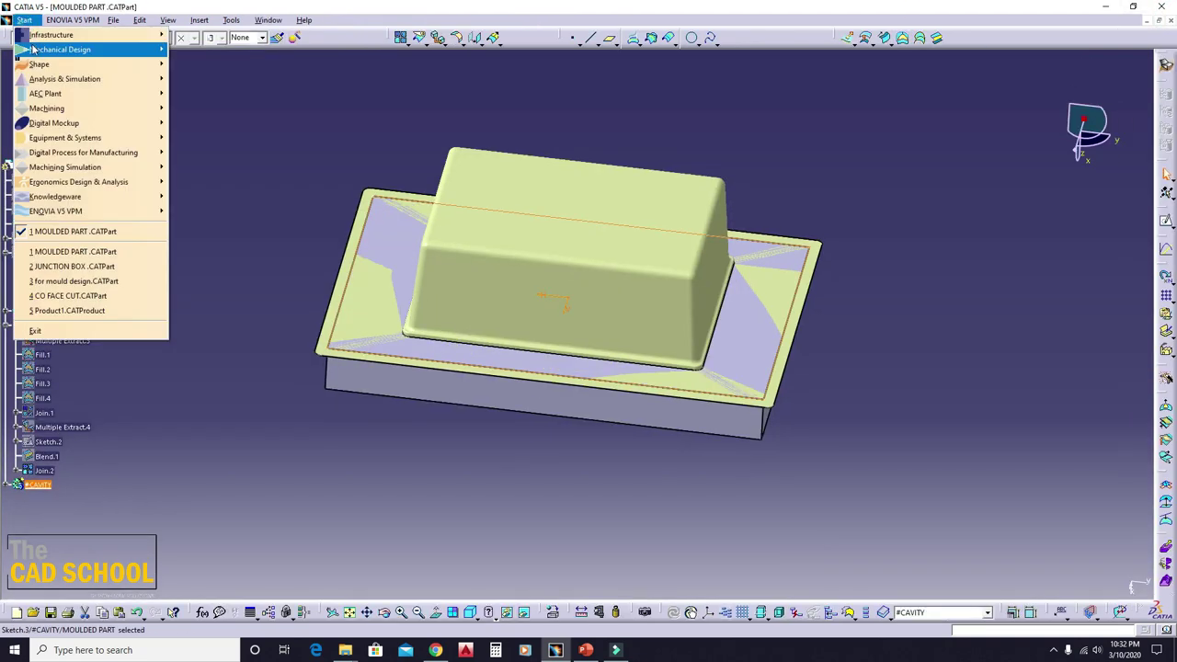
{"action": "left_click", "coordinate": [209, 46]}
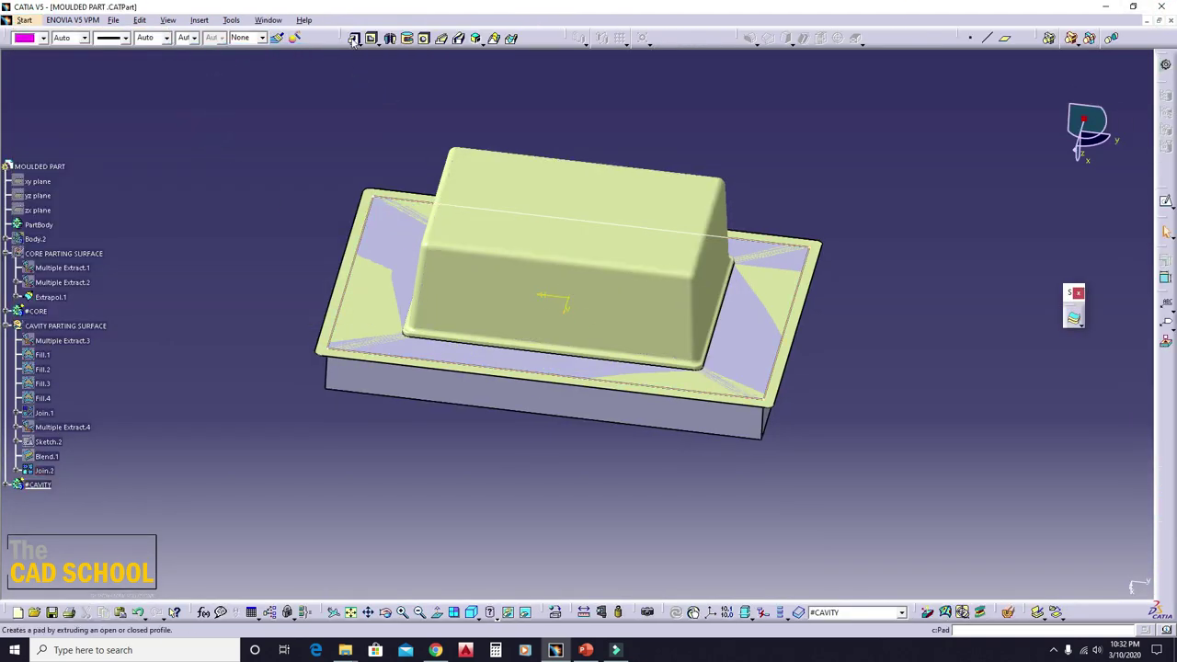
- Pad Sketch.3 upward by 88 mm into a block enclosing the part
{"action": "left_click", "coordinate": [354, 39]}
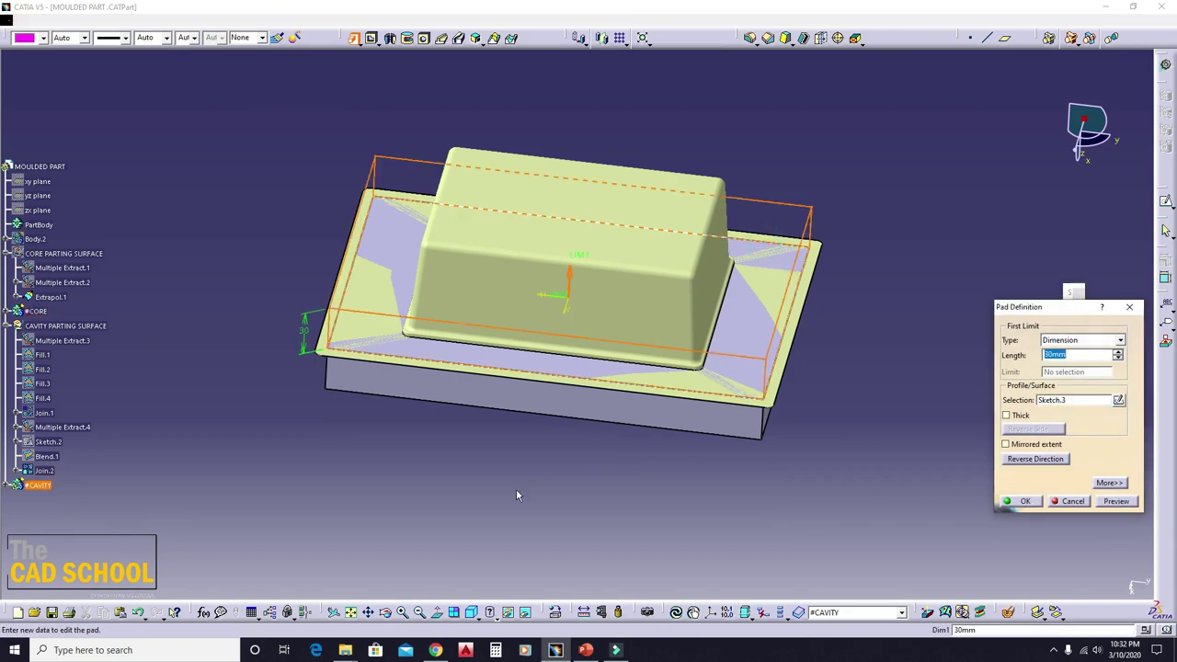
{"action": "middle_click_drag", "start_coordinate": [516, 495], "coordinate": [604, 287]}
{"action": "left_click_drag", "start_coordinate": [597, 271], "coordinate": [625, 200]}
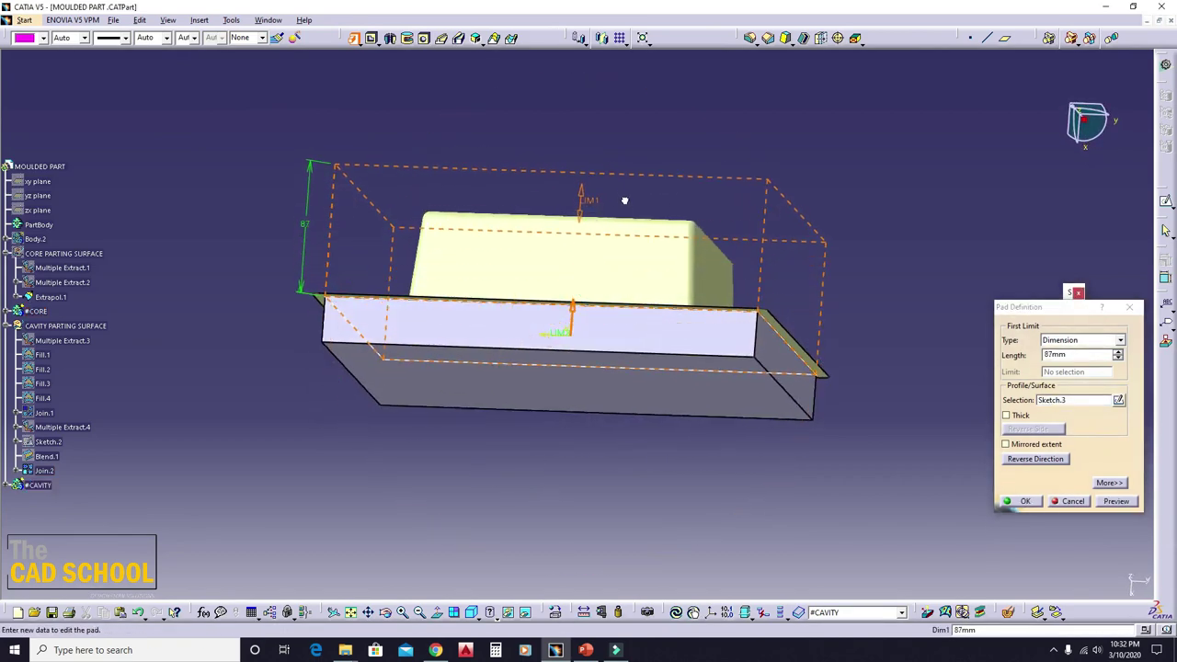
{"action": "middle_click_drag", "start_coordinate": [517, 198], "coordinate": [538, 250]}
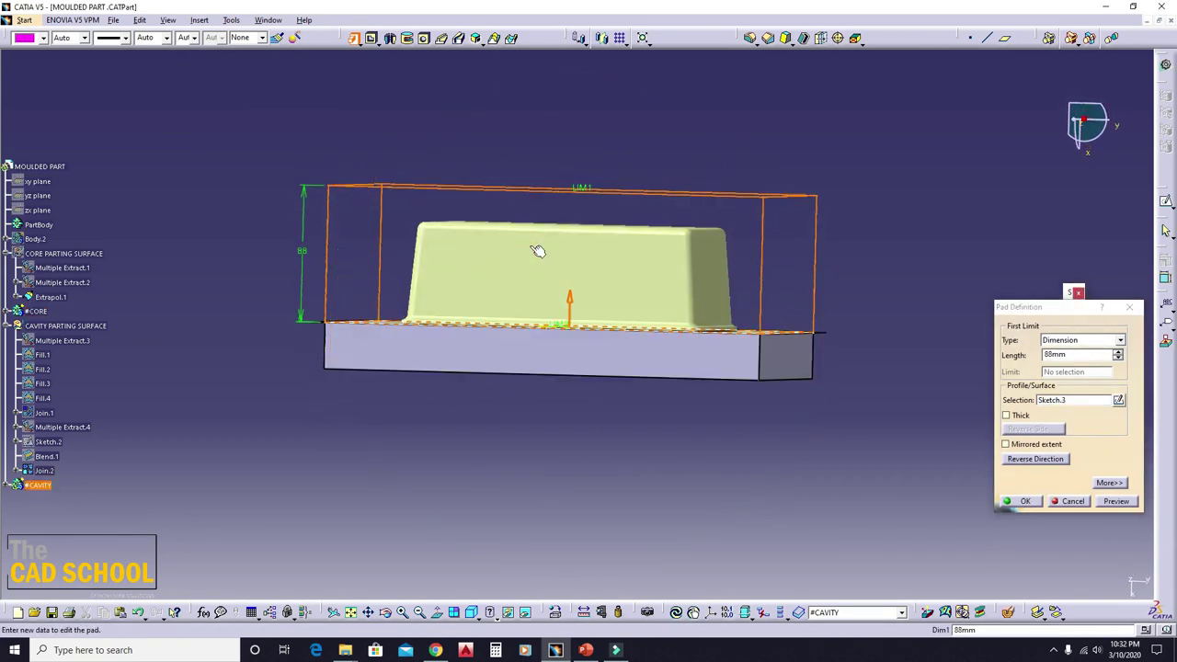
{"action": "double_click", "coordinate": [1100, 350]}
{"action": "type", "text": "88"}
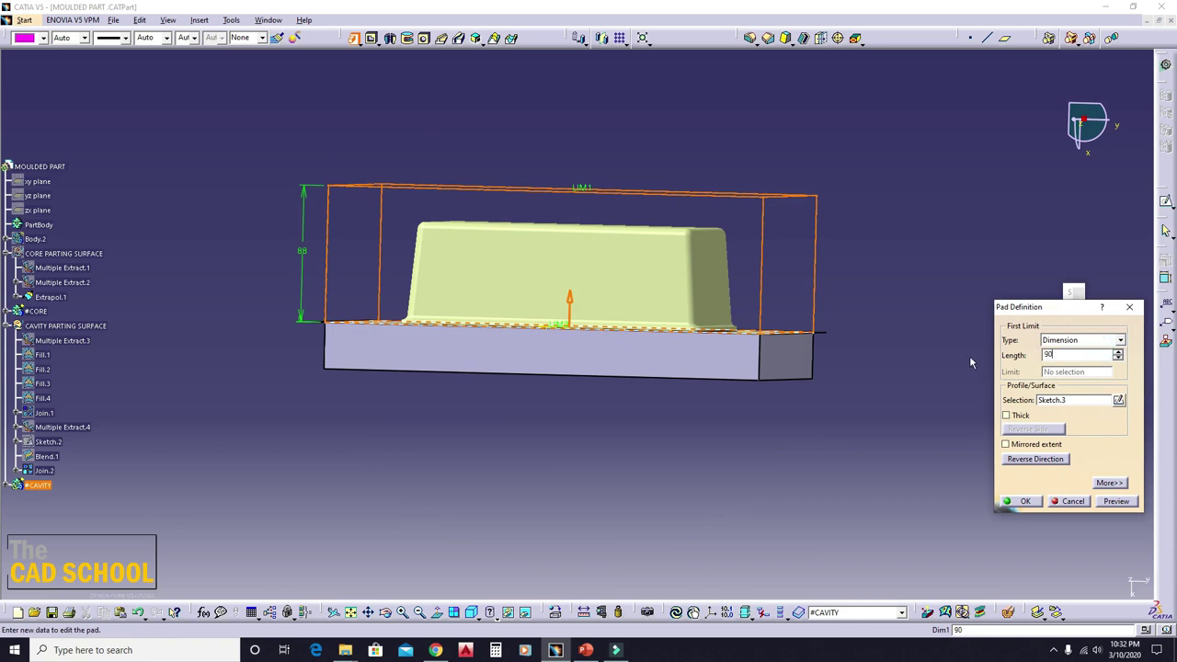
{"action": "key", "text": "Return"}
{"action": "middle_click_drag", "start_coordinate": [642, 309], "coordinate": [533, 411]}
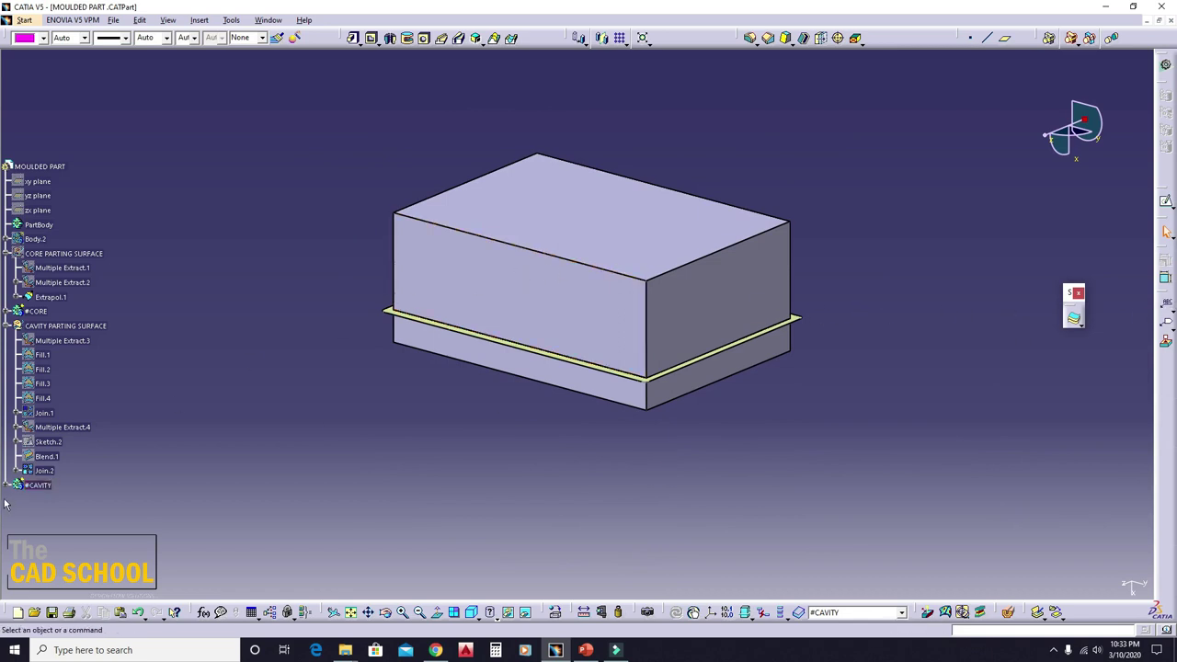
- Make CAVITY the work object and split its block with Join.2, keeping the upper side
{"action": "right_click", "coordinate": [41, 484]}
{"action": "left_click", "coordinate": [92, 324]}
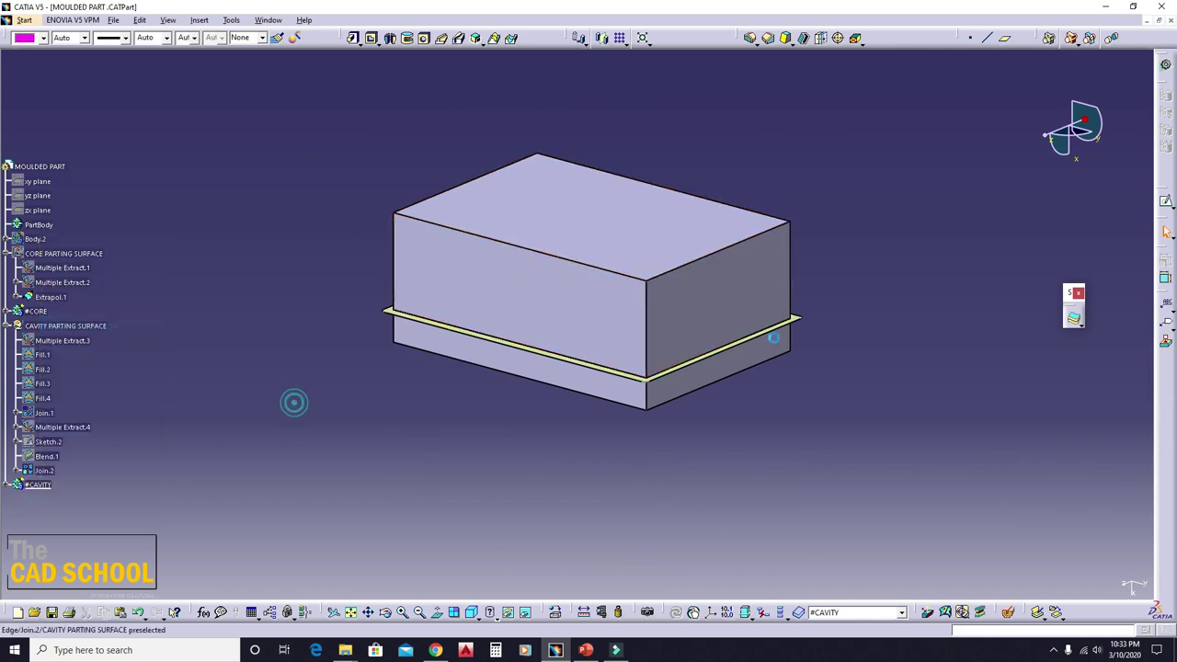
{"action": "left_click", "coordinate": [1081, 321]}
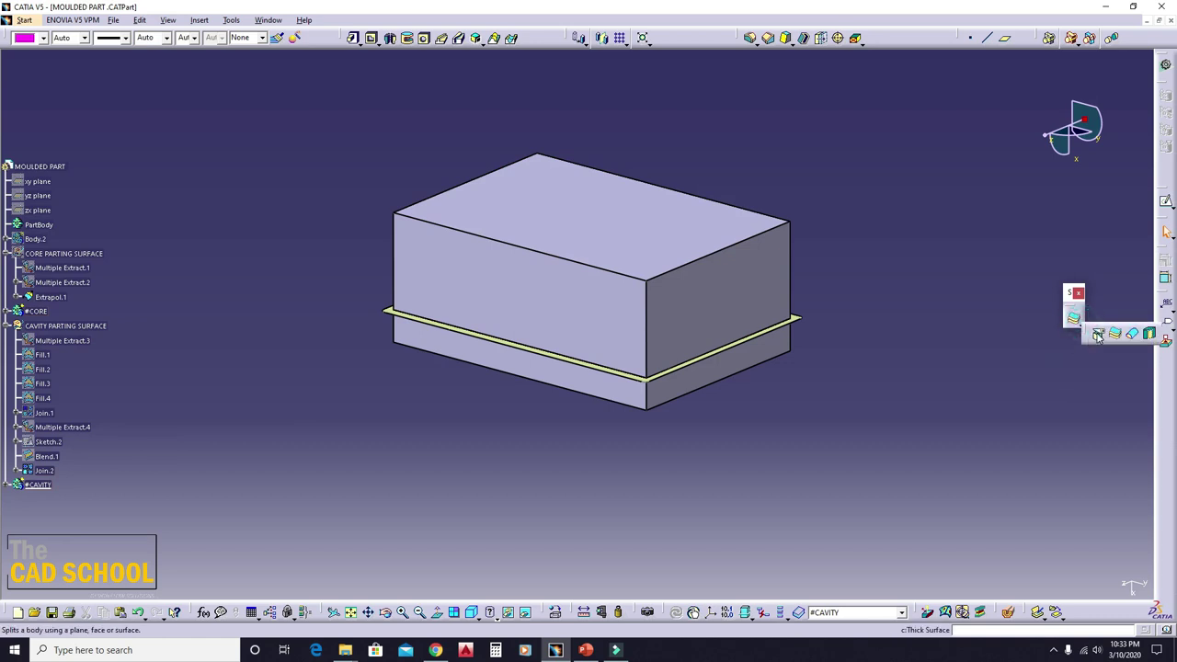
{"action": "middle_click_drag", "start_coordinate": [649, 413], "coordinate": [738, 497]}
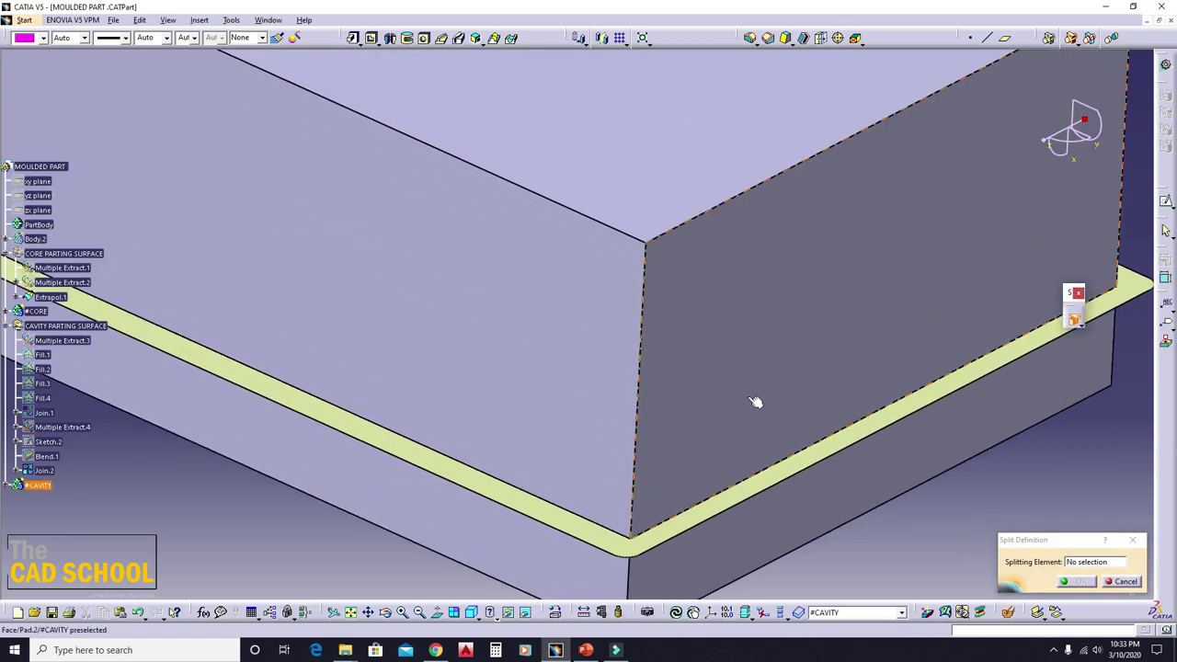
{"action": "left_click", "coordinate": [734, 501]}
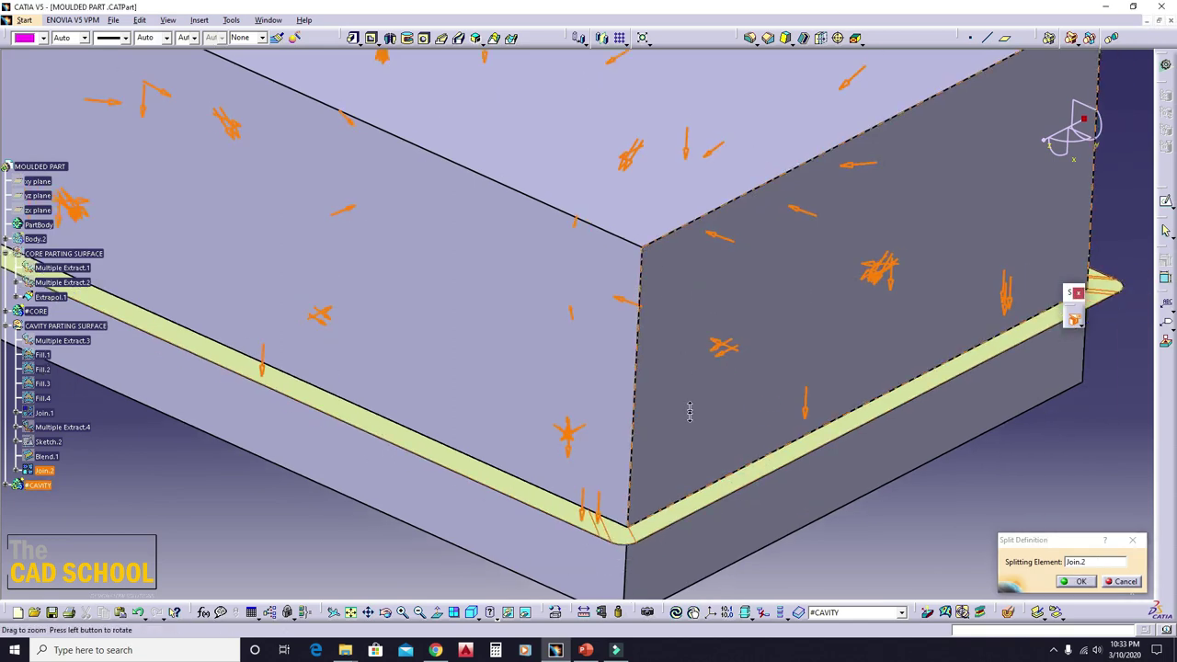
{"action": "mouse_move", "coordinate": [691, 410]}
{"action": "middle_mouse_down"}
{"action": "mouse_move", "coordinate": [593, 329]}
{"action": "mouse_move", "coordinate": [605, 426]}
{"action": "mouse_move", "coordinate": [740, 361]}
{"action": "middle_mouse_up"}
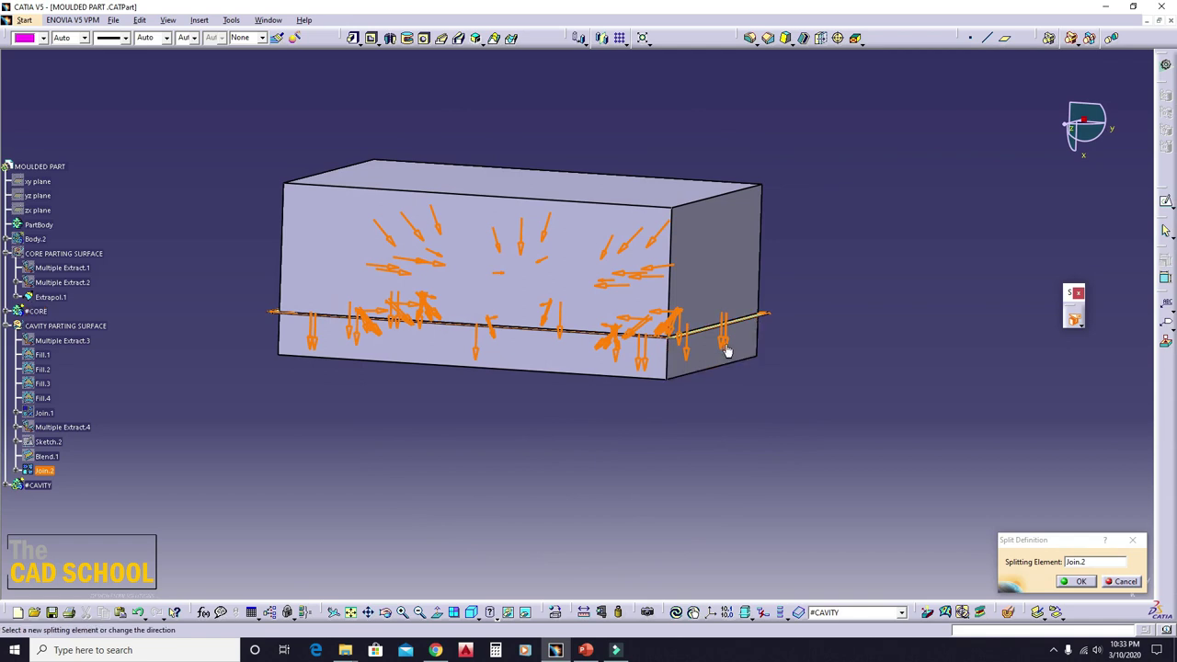
{"action": "left_click", "coordinate": [726, 346]}
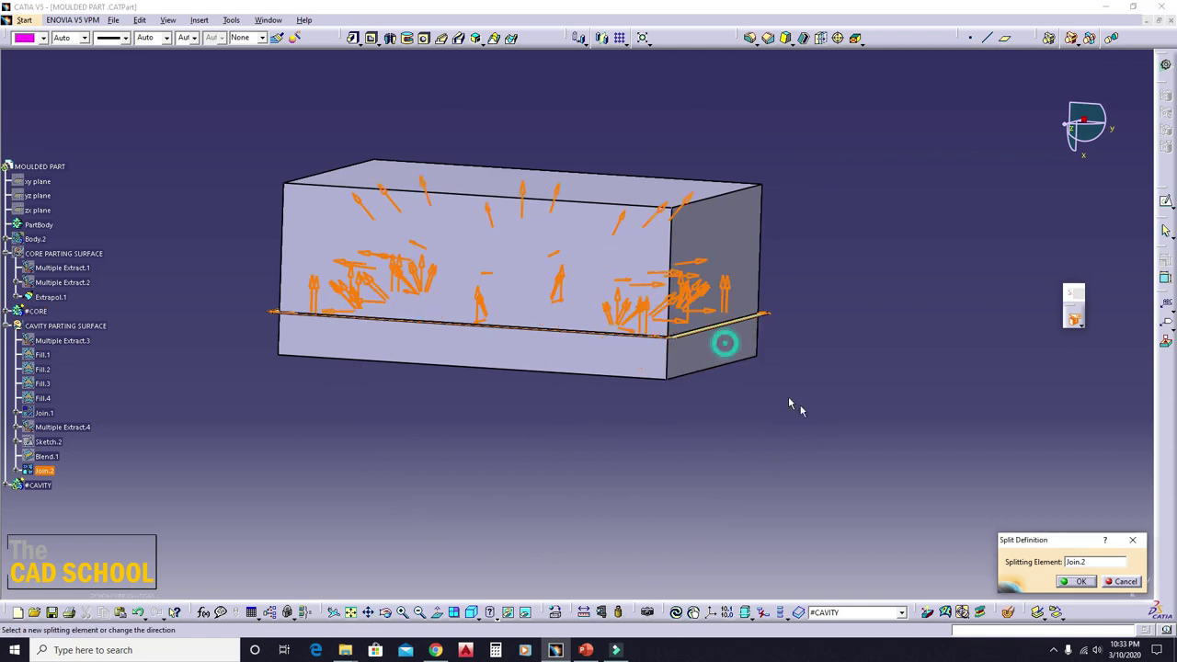
{"action": "left_click", "coordinate": [1085, 583]}
{"action": "middle_click_drag", "start_coordinate": [726, 488], "coordinate": [465, 350]}
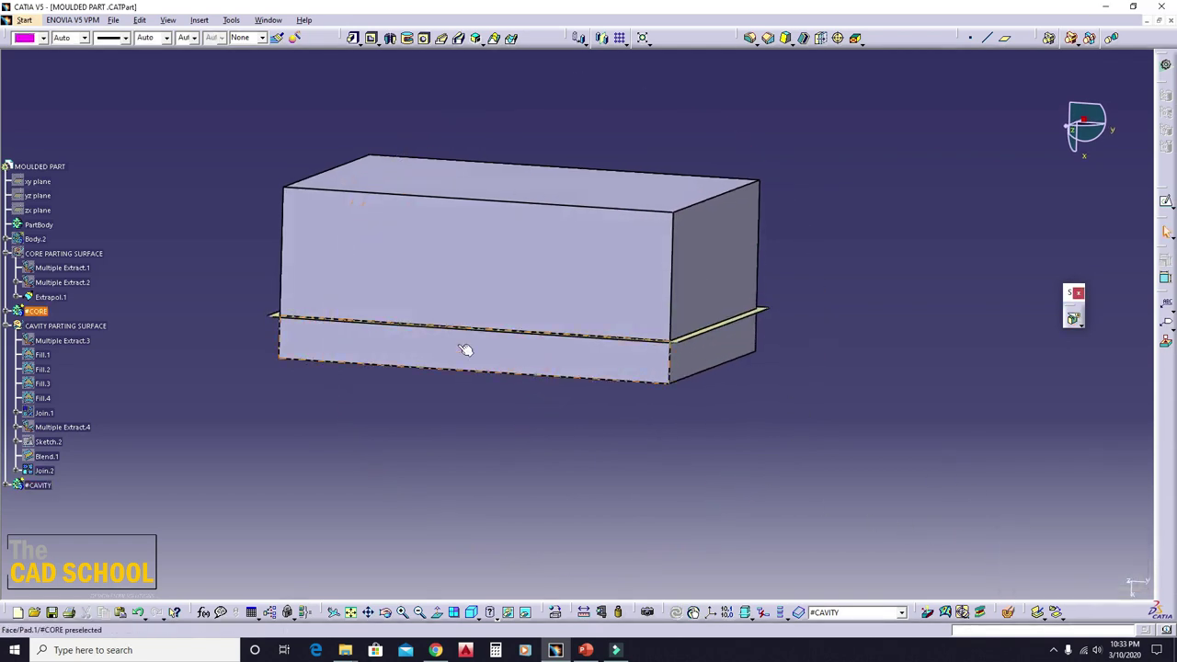
- Hide the CORE body and Multiple Extract.3, leaving only the cavity block's underside recess visible
{"action": "right_click", "coordinate": [37, 311]}
{"action": "left_click", "coordinate": [57, 342]}
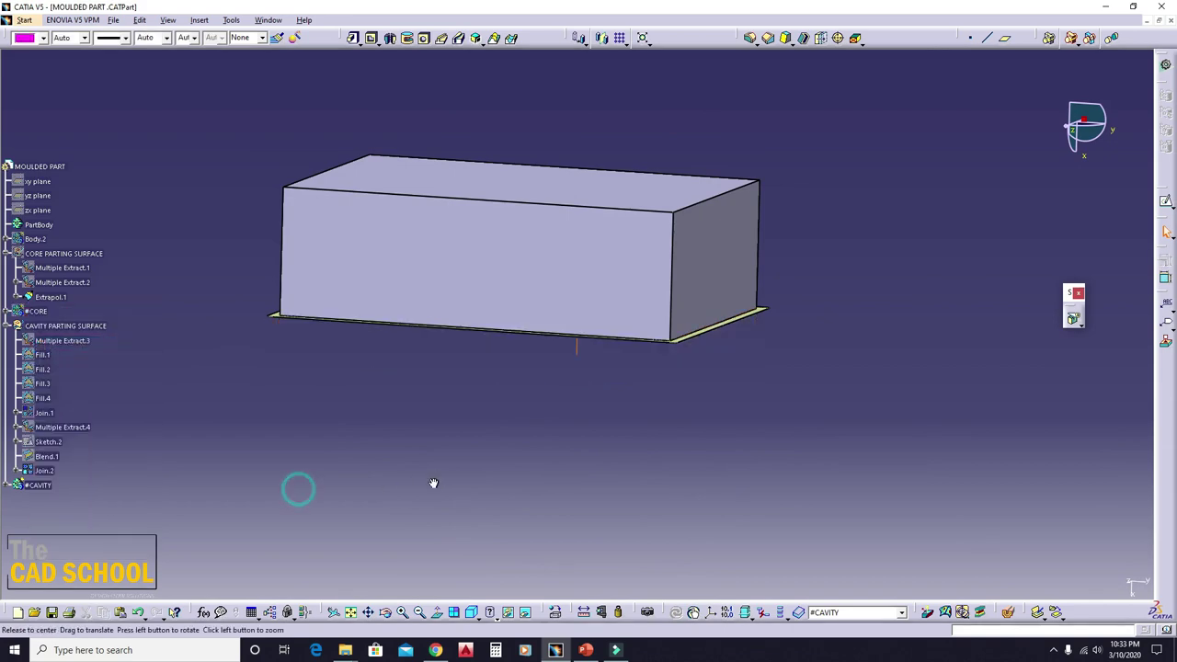
{"action": "mouse_move", "coordinate": [433, 482]}
{"action": "middle_mouse_down"}
{"action": "mouse_move", "coordinate": [447, 216]}
{"action": "mouse_move", "coordinate": [308, 159]}
{"action": "middle_mouse_up"}
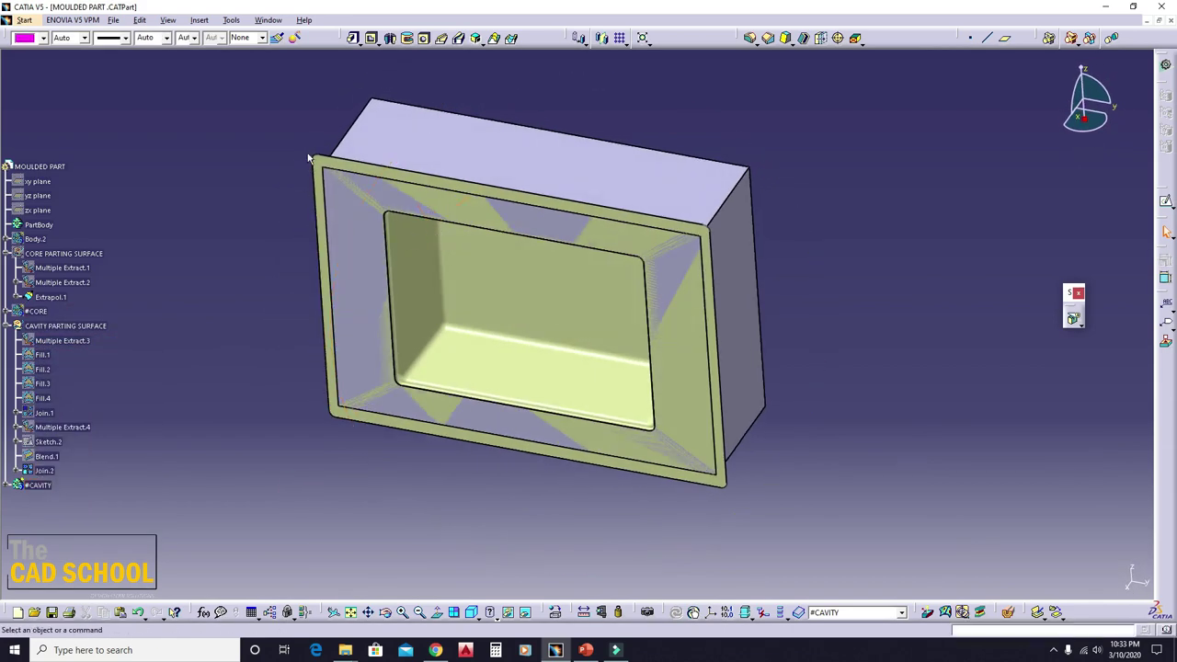
{"action": "right_click", "coordinate": [67, 341]}
{"action": "left_click", "coordinate": [92, 366]}
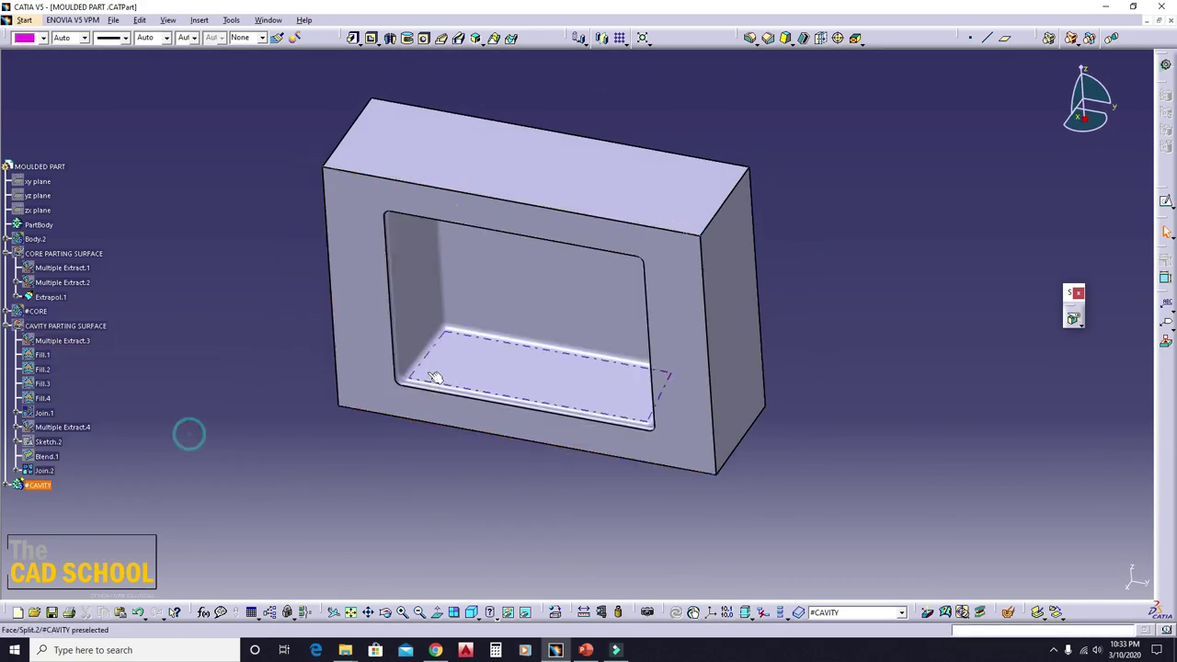
{"action": "mouse_move", "coordinate": [436, 377]}
{"action": "middle_mouse_down"}
{"action": "mouse_move", "coordinate": [533, 189]}
{"action": "mouse_move", "coordinate": [483, 394]}
{"action": "mouse_move", "coordinate": [573, 279]}
{"action": "mouse_move", "coordinate": [536, 322]}
{"action": "mouse_move", "coordinate": [567, 494]}
{"action": "mouse_move", "coordinate": [481, 236]}
{"action": "mouse_move", "coordinate": [487, 270]}
{"action": "mouse_move", "coordinate": [459, 380]}
{"action": "mouse_move", "coordinate": [647, 255]}
{"action": "mouse_move", "coordinate": [517, 381]}
{"action": "mouse_move", "coordinate": [612, 428]}
{"action": "mouse_move", "coordinate": [607, 287]}
{"action": "mouse_move", "coordinate": [452, 326]}
{"action": "mouse_move", "coordinate": [502, 353]}
{"action": "mouse_move", "coordinate": [518, 415]}
{"action": "mouse_move", "coordinate": [487, 318]}
{"action": "mouse_move", "coordinate": [415, 426]}
{"action": "mouse_move", "coordinate": [512, 276]}
{"action": "mouse_move", "coordinate": [583, 540]}
{"action": "middle_mouse_up"}
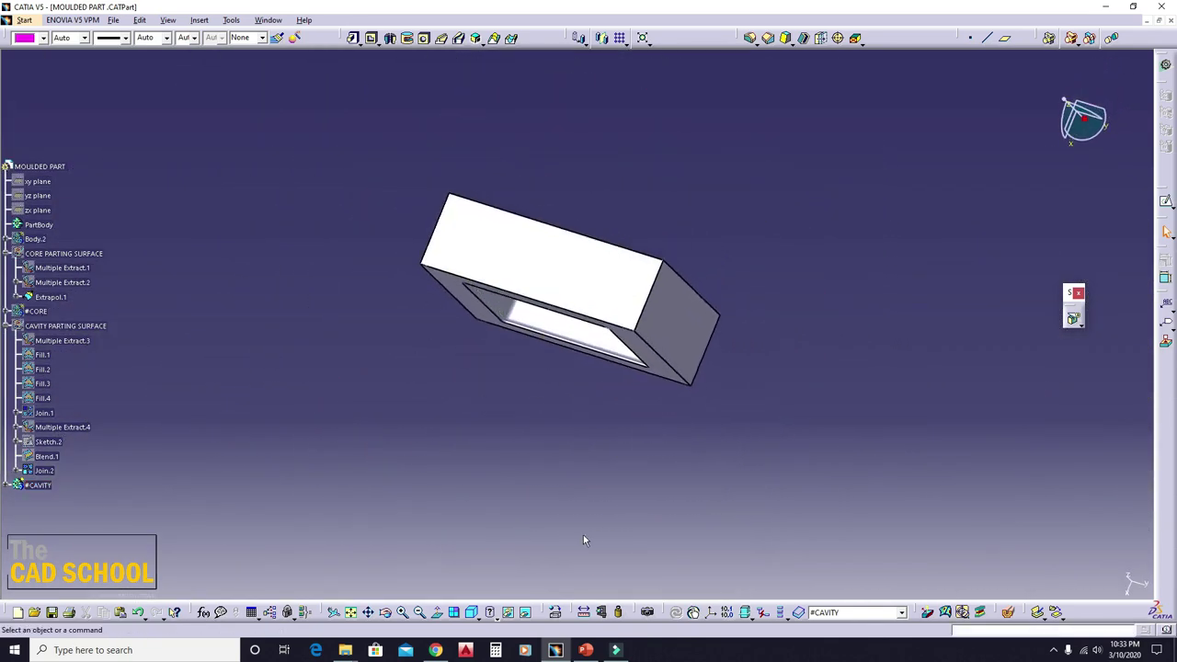
- Colour the CAVITY body brown and make it semi-transparent
{"action": "left_click", "coordinate": [473, 612]}
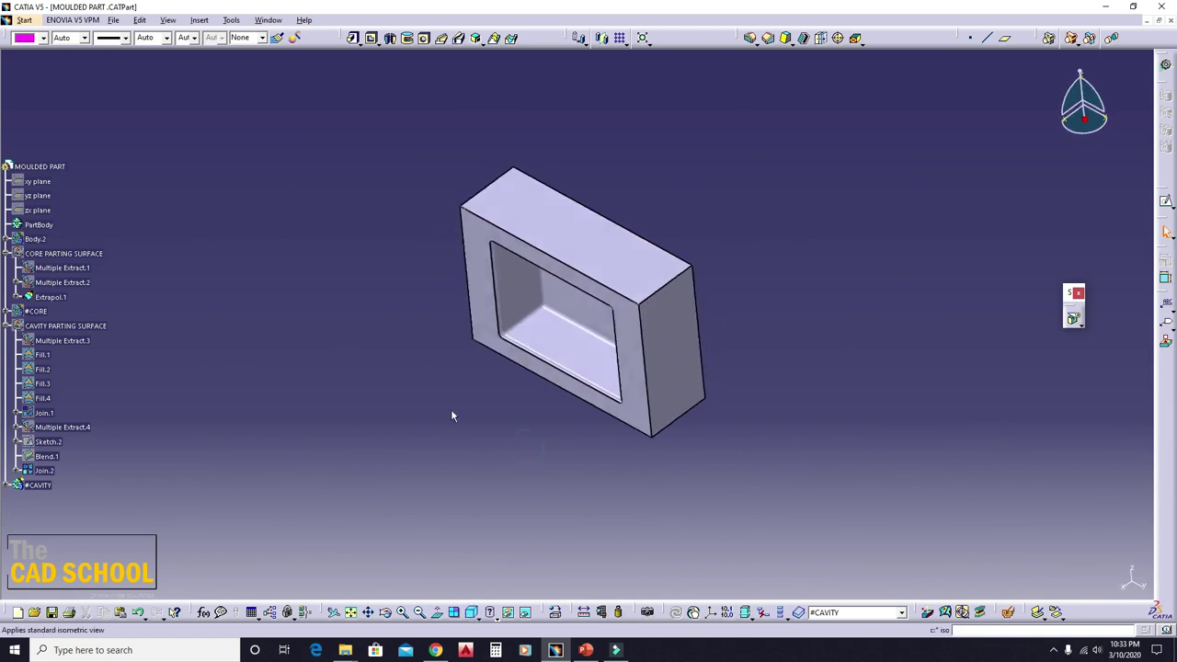
{"action": "left_click", "coordinate": [52, 484]}
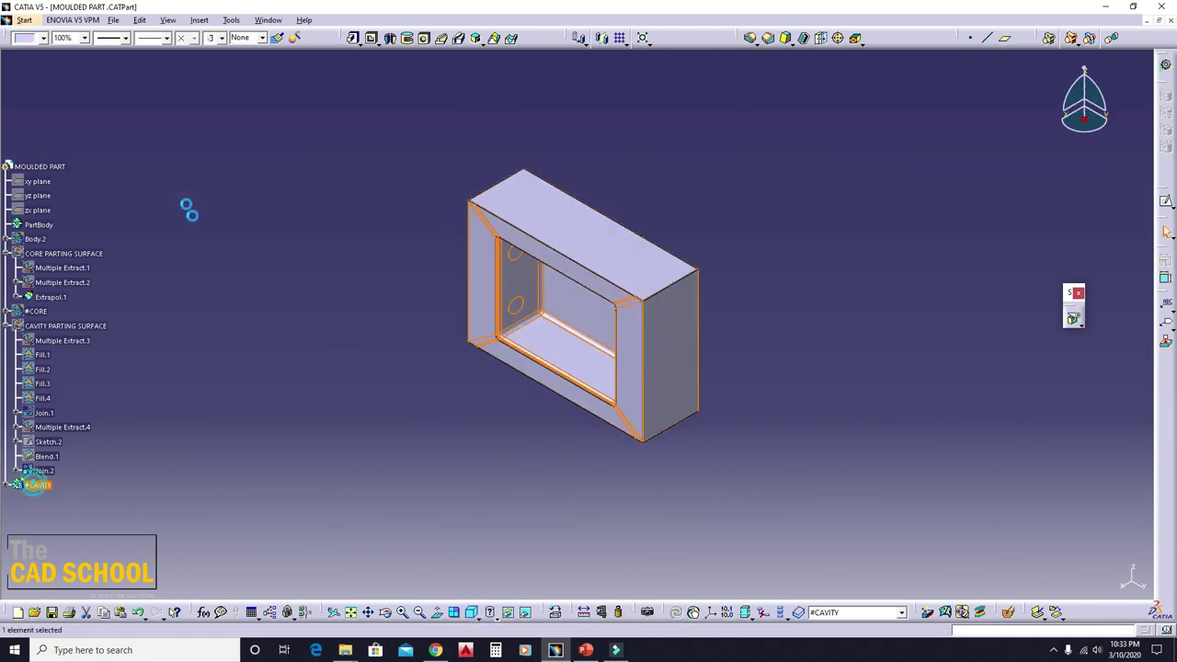
{"action": "left_click", "coordinate": [35, 41]}
{"action": "left_click", "coordinate": [39, 251]}
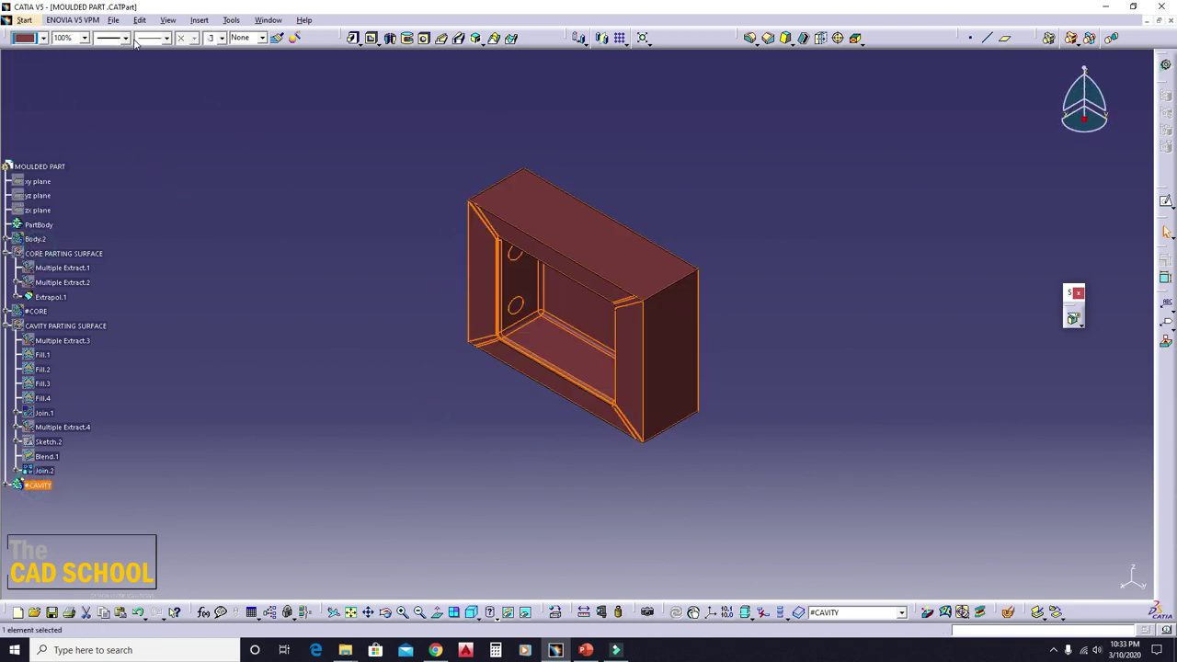
{"action": "left_click", "coordinate": [152, 38]}
{"action": "left_click", "coordinate": [78, 37]}
{"action": "left_click", "coordinate": [78, 37]}
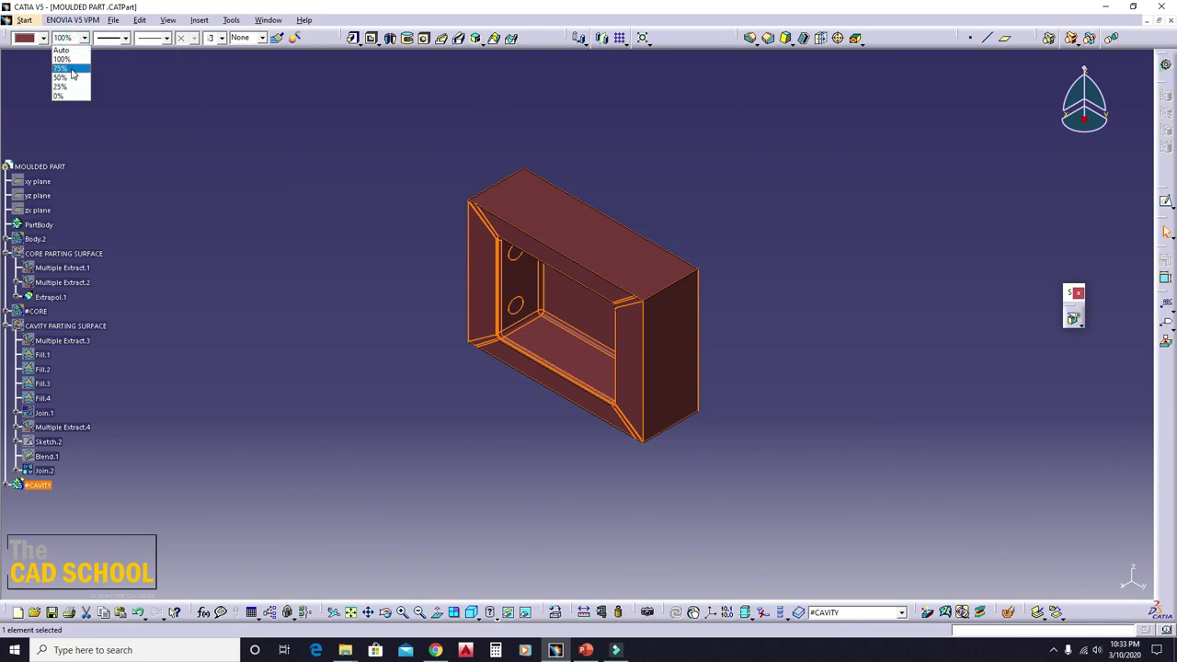
{"action": "left_click", "coordinate": [71, 80]}
{"action": "left_click", "coordinate": [165, 221]}
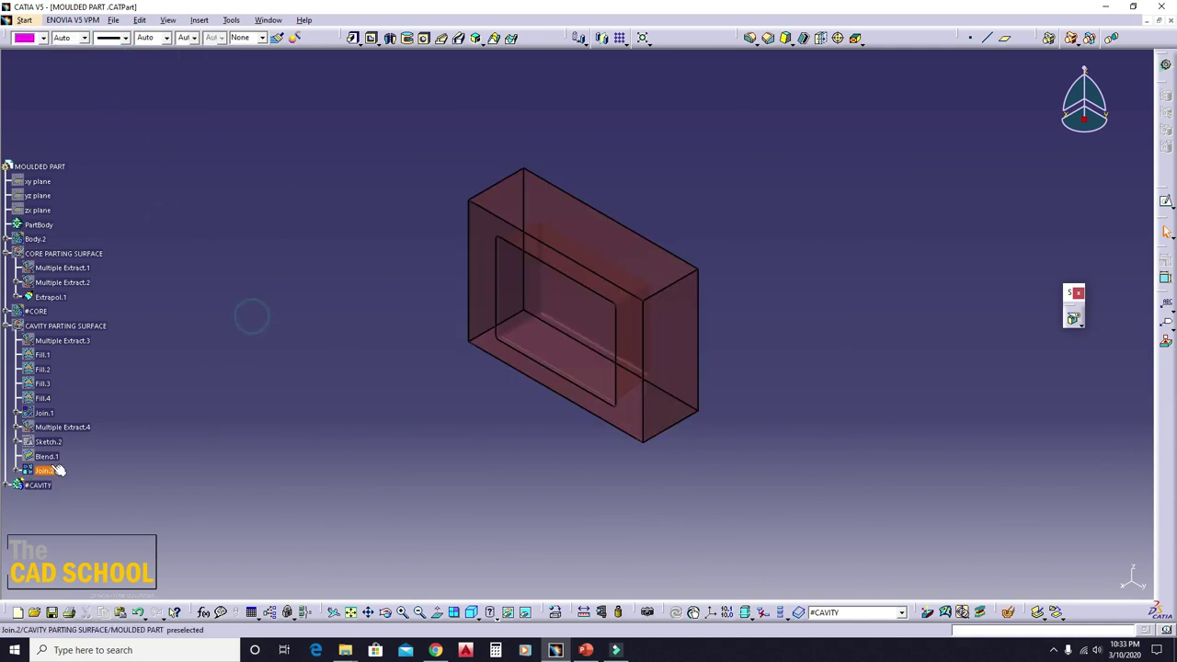
- Show the CORE body again, coloured cyan and semi-transparent
{"action": "right_click", "coordinate": [28, 312]}
{"action": "left_click", "coordinate": [85, 345]}
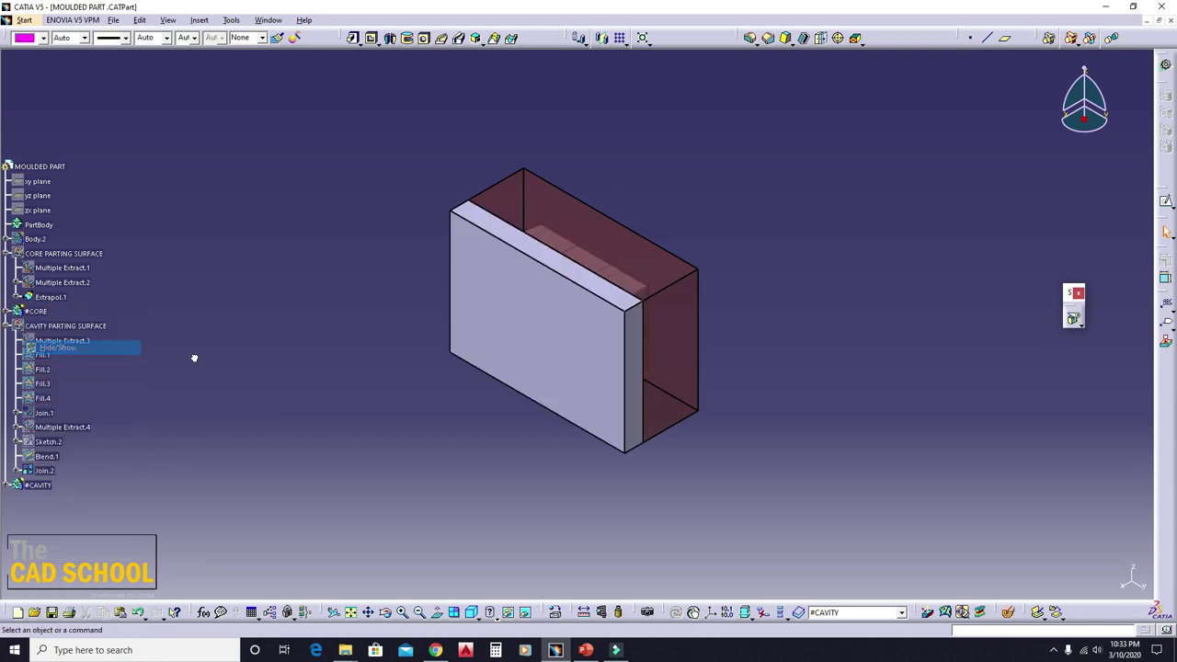
{"action": "left_click", "coordinate": [33, 41]}
{"action": "left_click", "coordinate": [181, 163]}
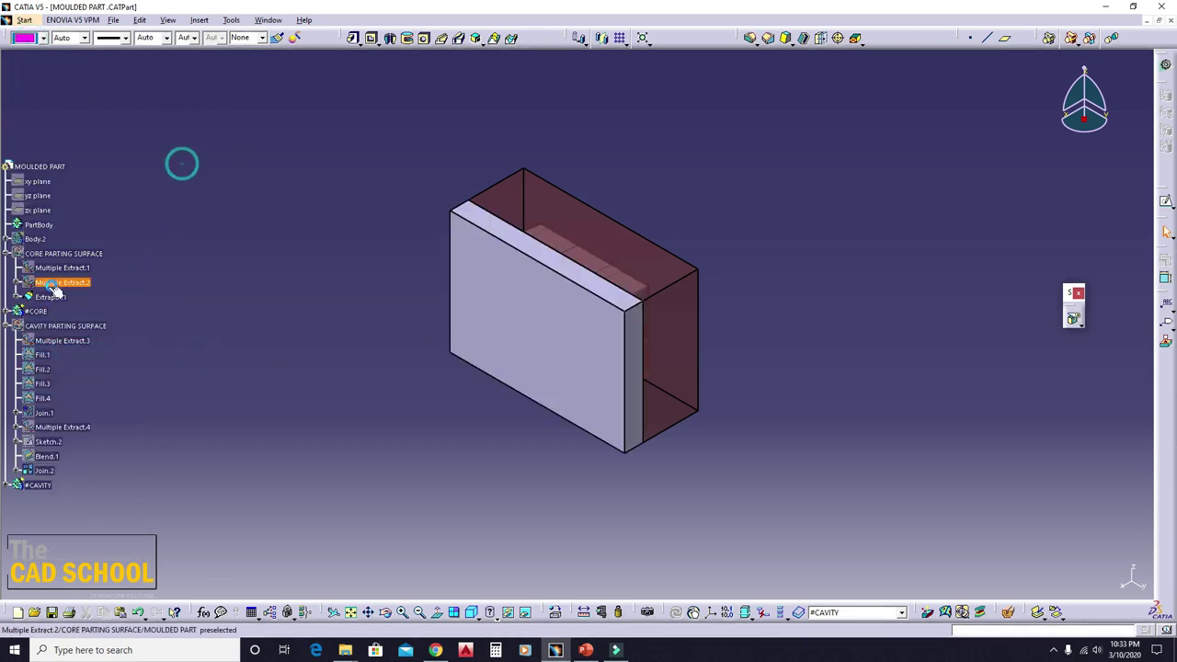
{"action": "left_click", "coordinate": [35, 311]}
{"action": "left_click", "coordinate": [25, 40]}
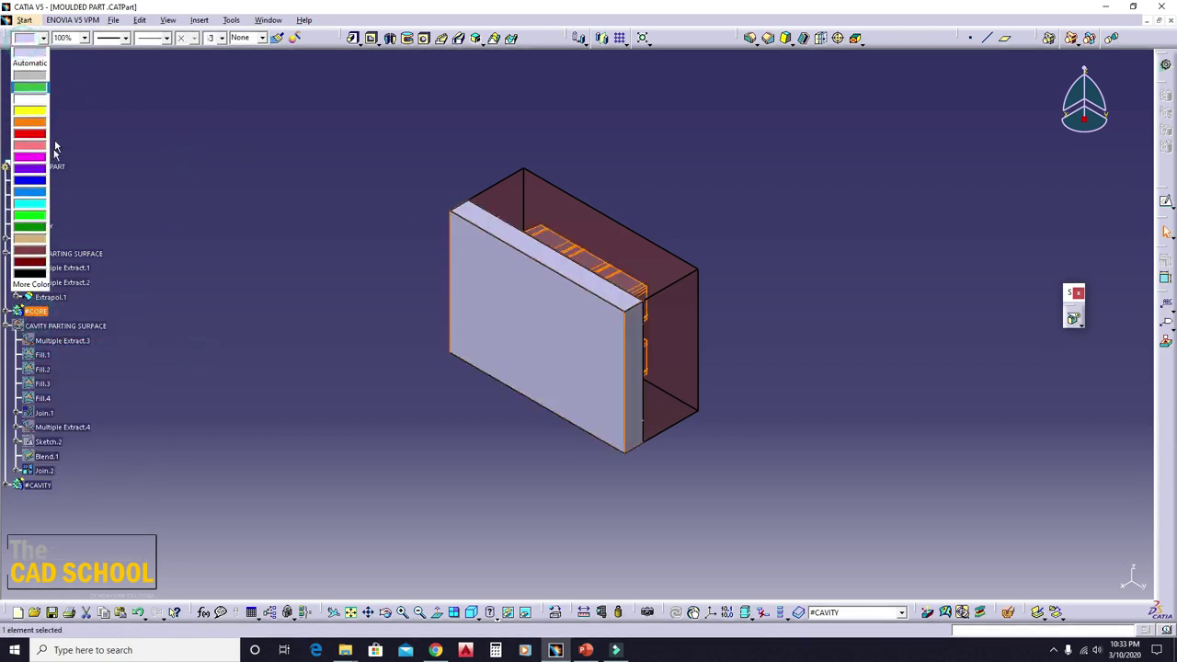
{"action": "left_click", "coordinate": [29, 204]}
{"action": "left_click", "coordinate": [65, 38]}
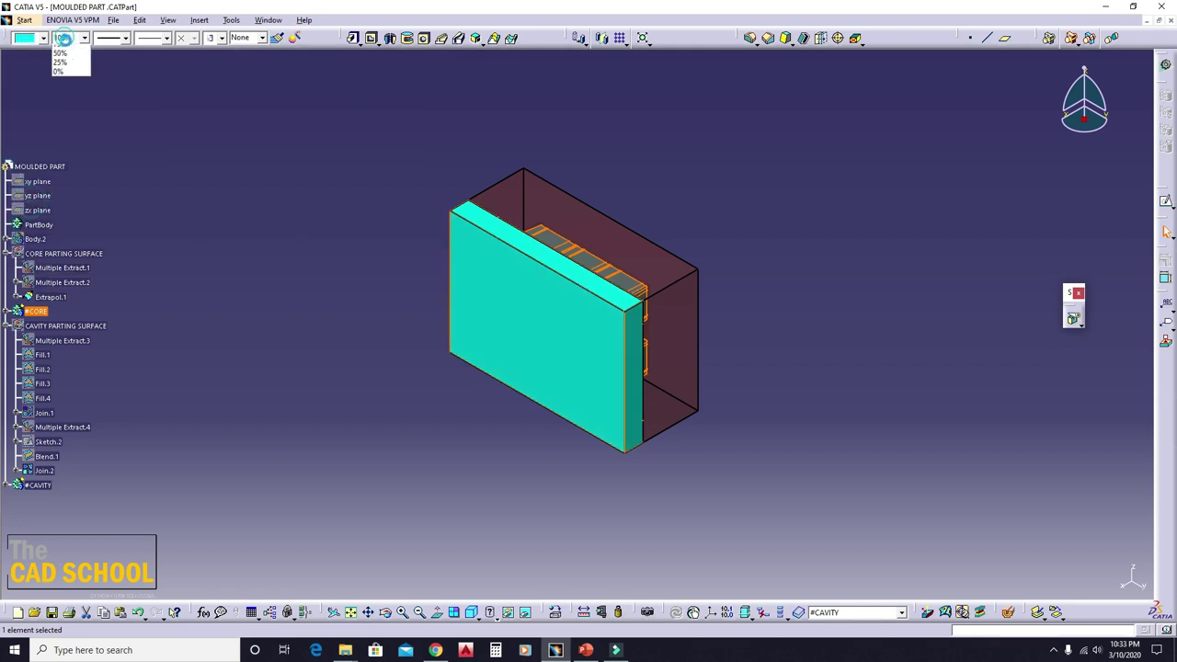
{"action": "left_click", "coordinate": [72, 77]}
{"action": "left_click", "coordinate": [164, 180]}
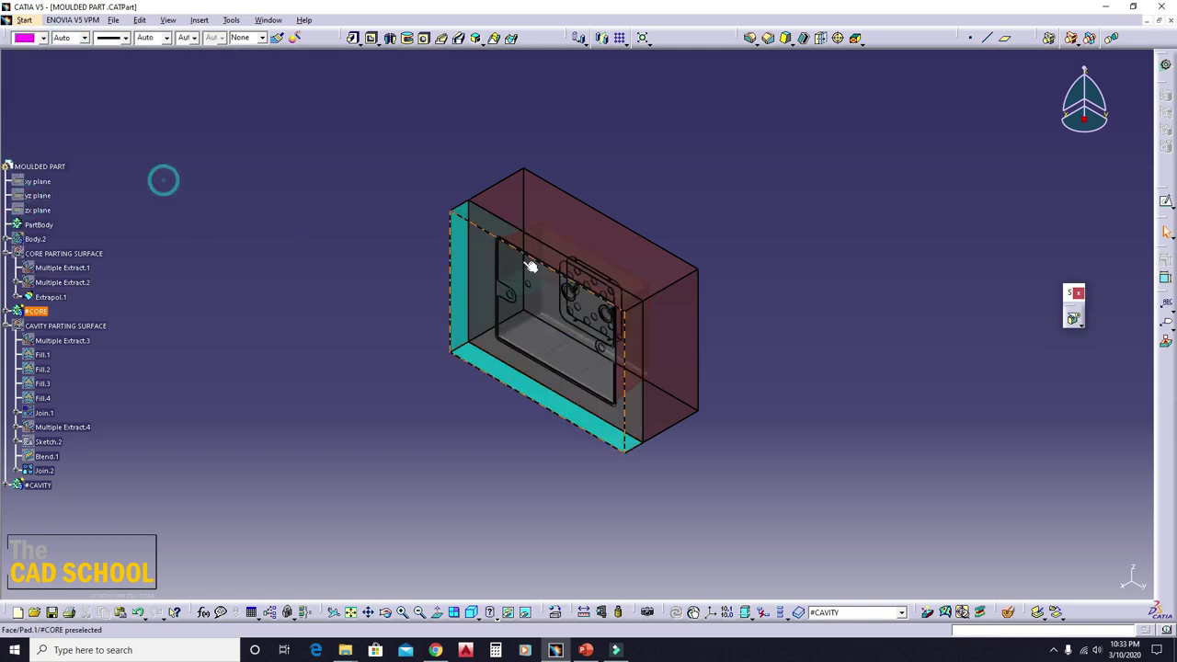
- Hide Body.2 to reveal the cavity inside the core
{"action": "middle_click_drag", "start_coordinate": [362, 402], "coordinate": [363, 367]}
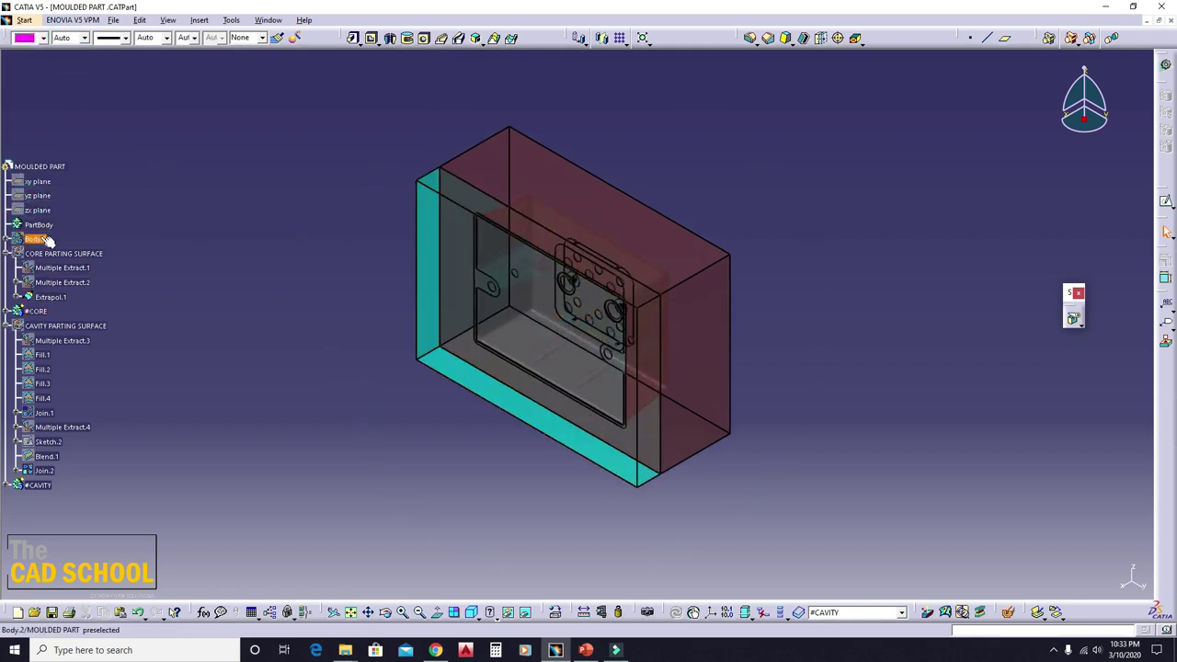
{"action": "right_click", "coordinate": [36, 239]}
{"action": "left_click", "coordinate": [76, 277]}
{"action": "left_click", "coordinate": [193, 370]}
{"action": "middle_click_drag", "start_coordinate": [368, 221], "coordinate": [477, 237]}
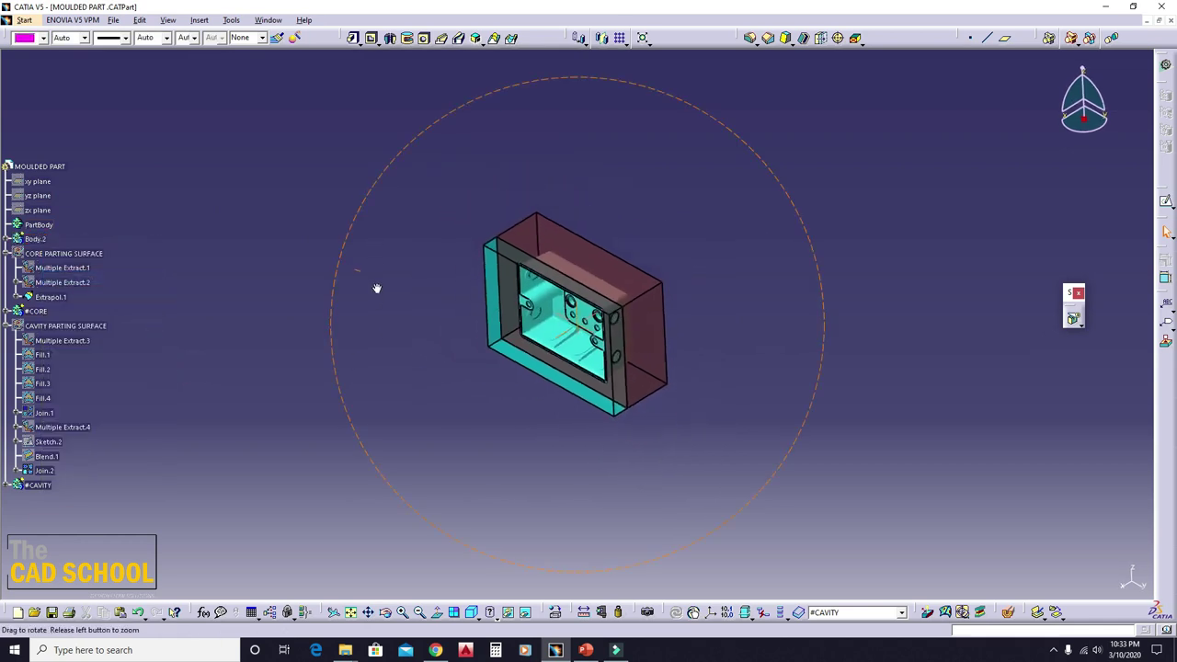
- Create Point.1 by Coordinates at 0, 0, 0 mm, then begin a new line
{"action": "left_click", "coordinate": [972, 38]}
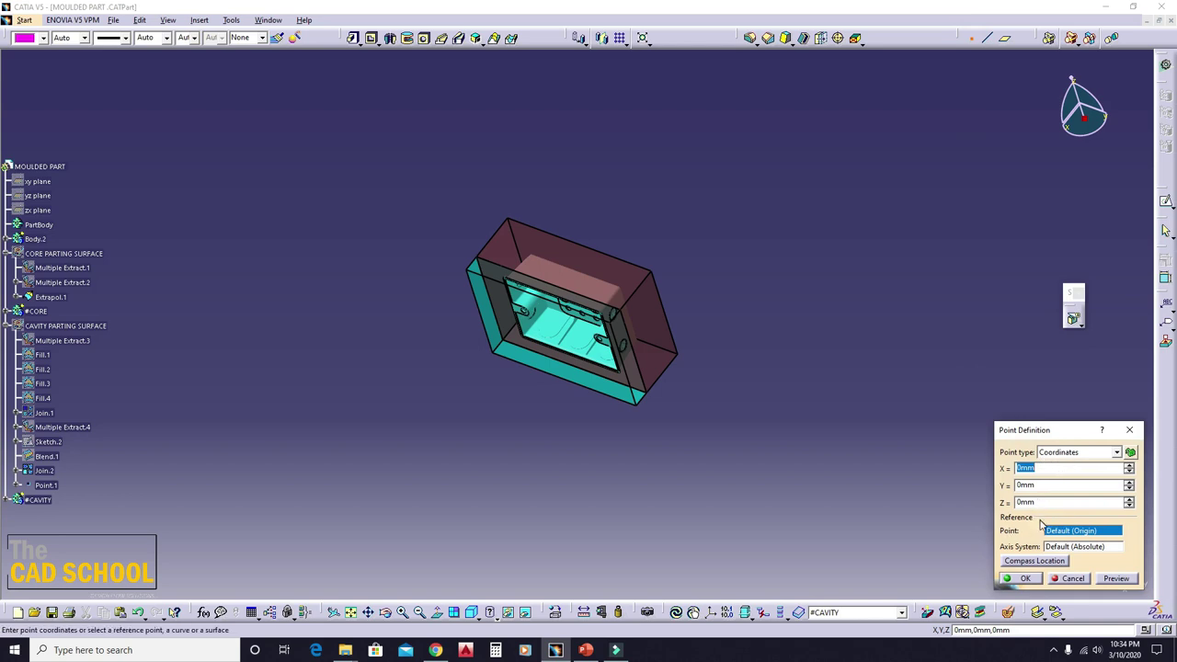
{"action": "middle_click_drag", "start_coordinate": [545, 200], "coordinate": [624, 392]}
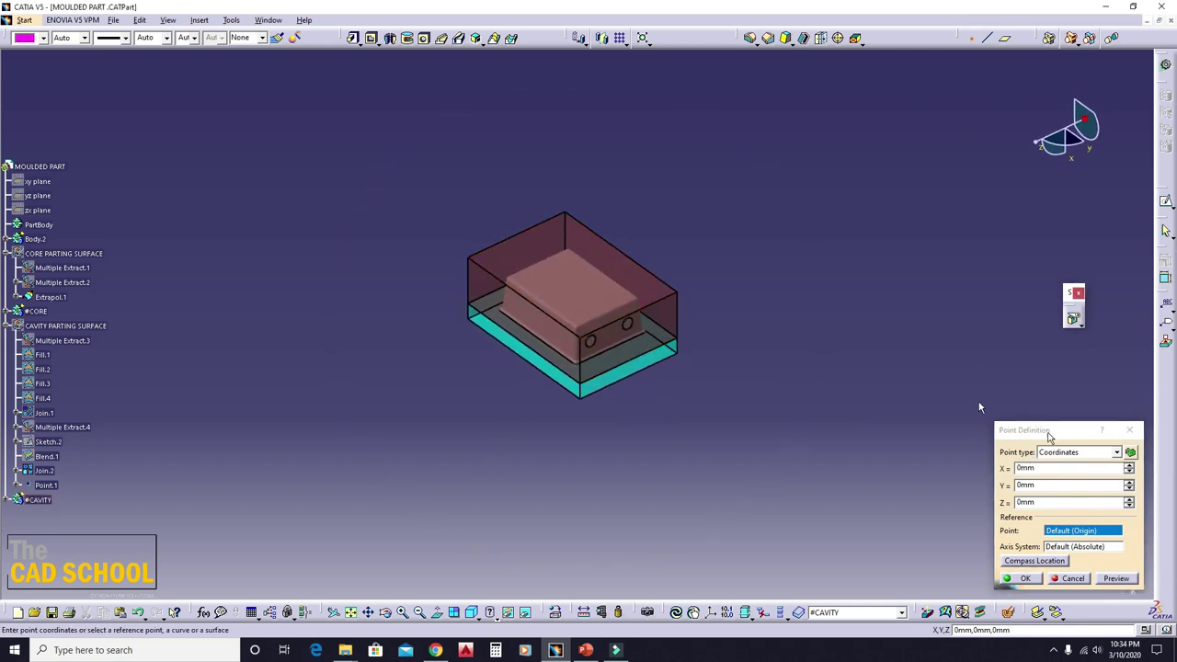
{"action": "middle_click_drag", "start_coordinate": [753, 461], "coordinate": [757, 454]}
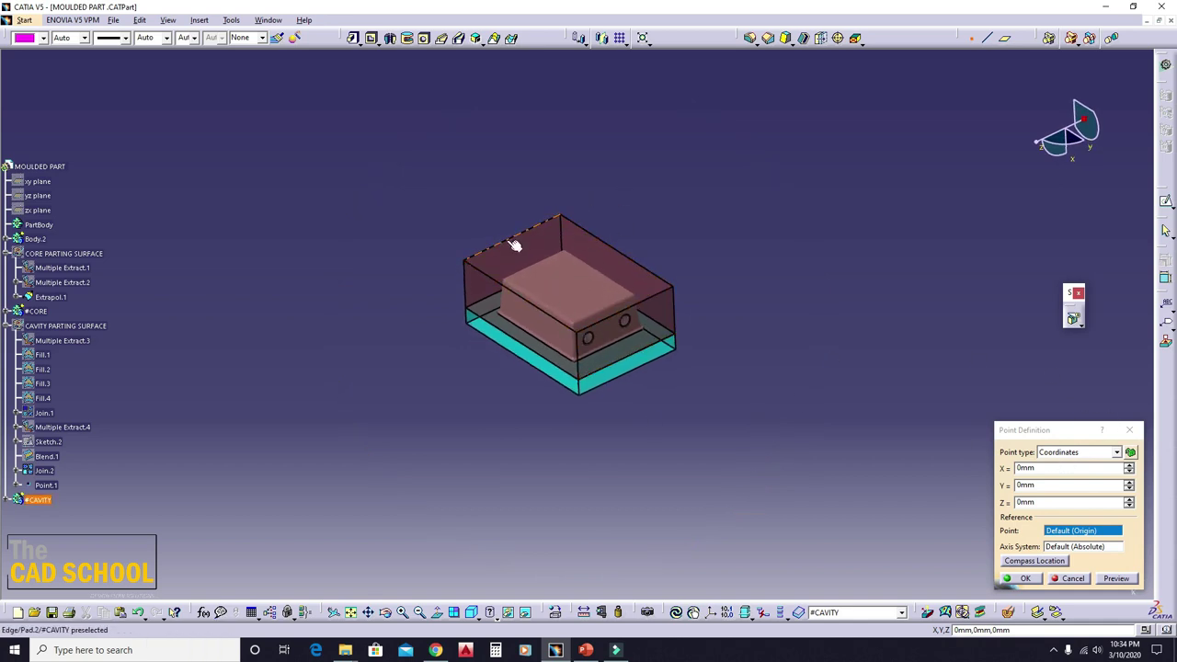
{"action": "left_click", "coordinate": [1071, 453]}
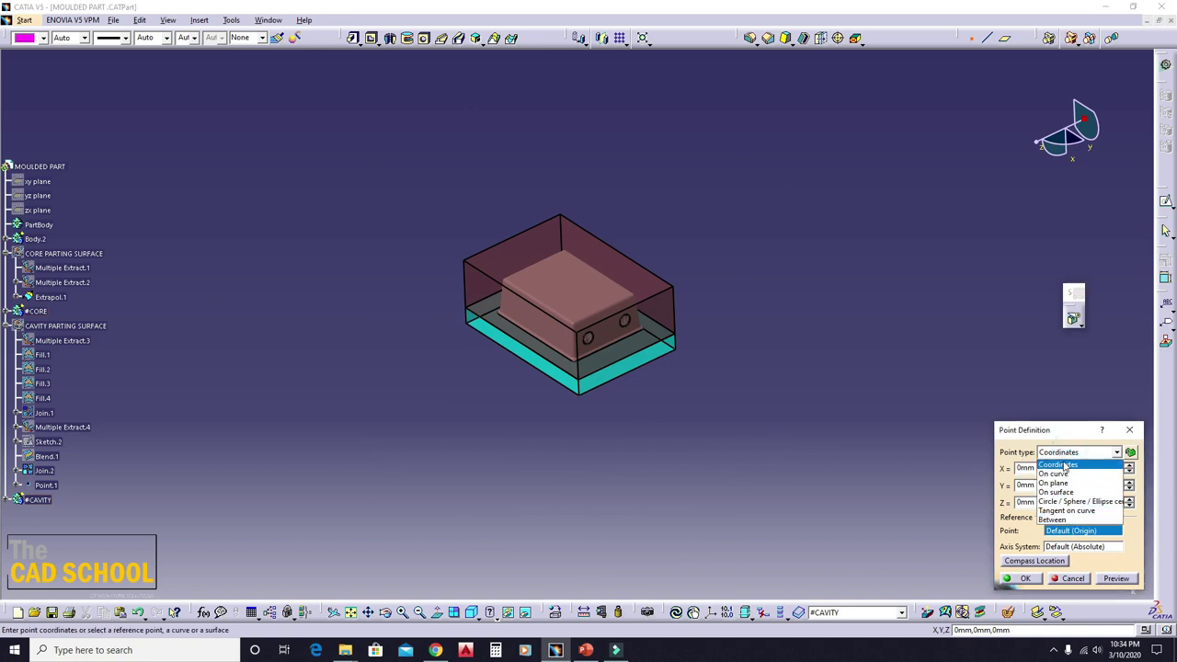
{"action": "left_click", "coordinate": [1057, 464]}
{"action": "left_click", "coordinate": [1023, 578]}
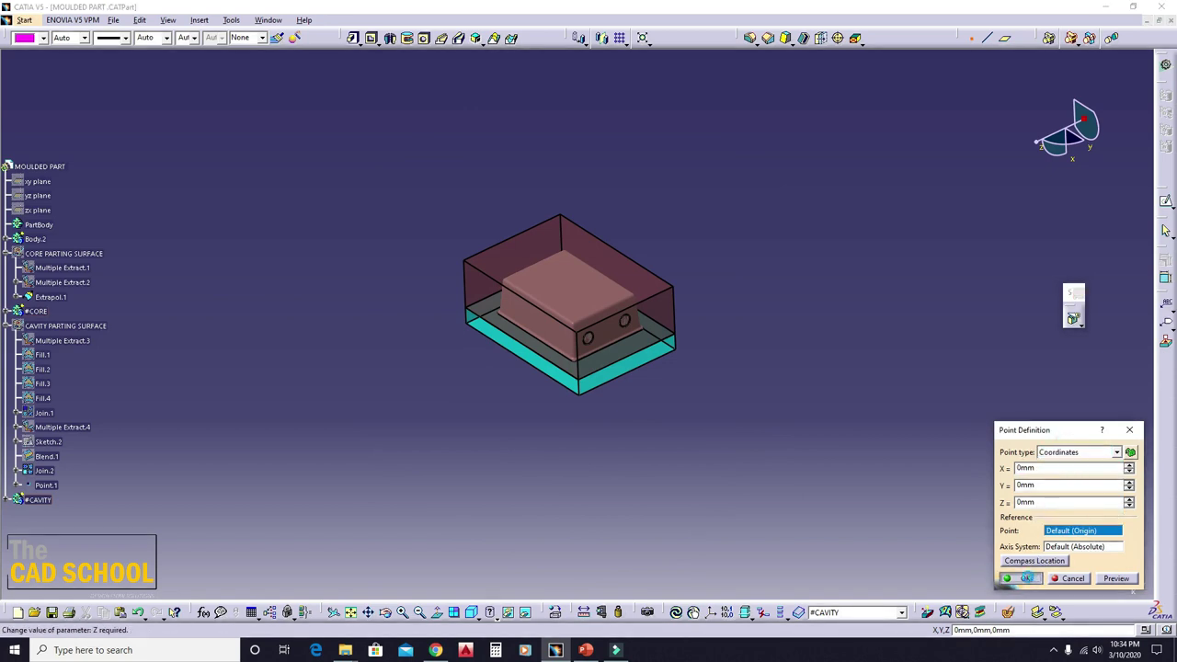
{"action": "left_click", "coordinate": [984, 40]}
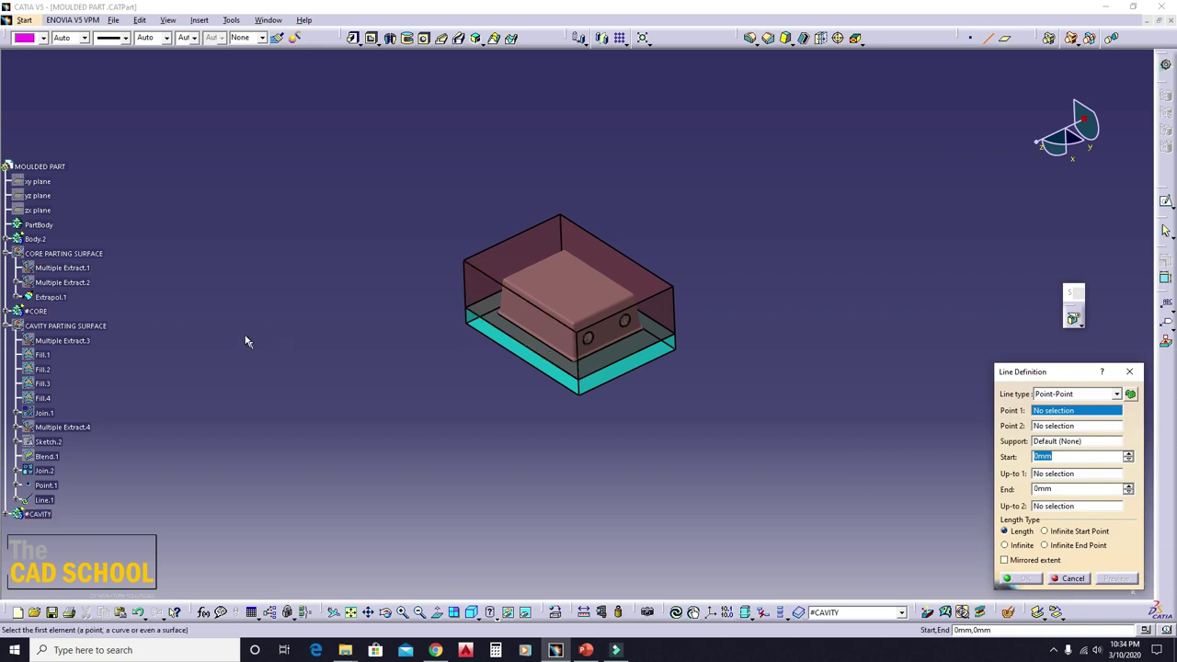
- Show the cavity parting surface and draw Line.1 vertically through Point.1, extending beyond the mould
{"action": "key", "text": "Escape"}
{"action": "right_click", "coordinate": [64, 326]}
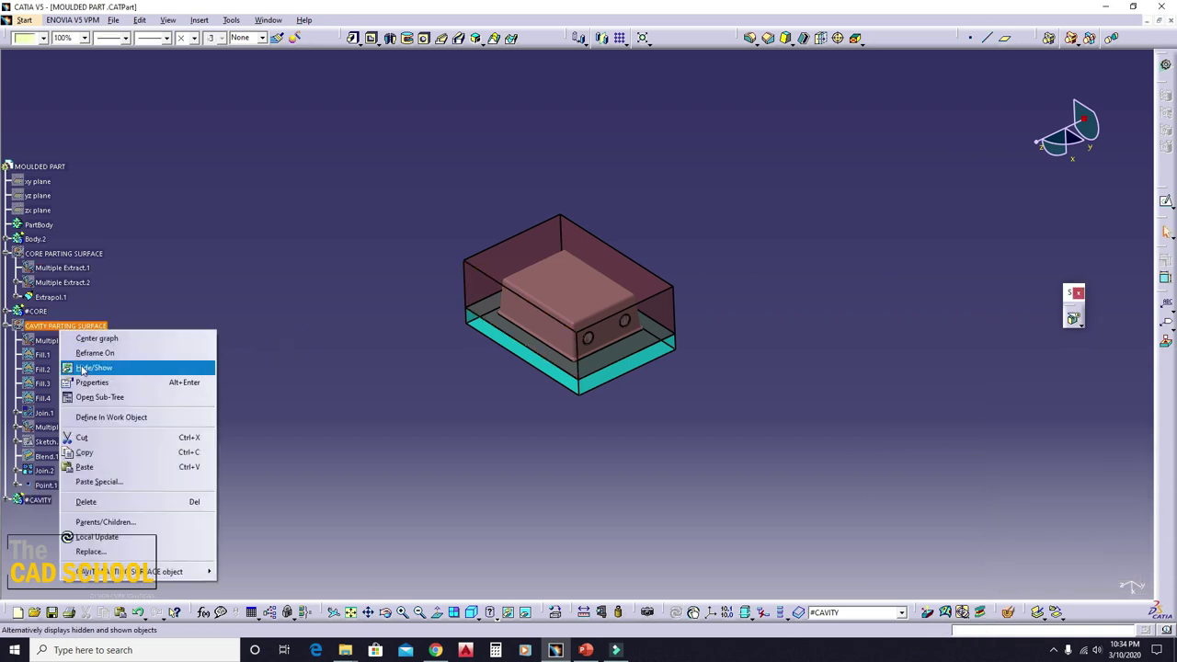
{"action": "left_click", "coordinate": [82, 365]}
{"action": "left_click", "coordinate": [986, 37]}
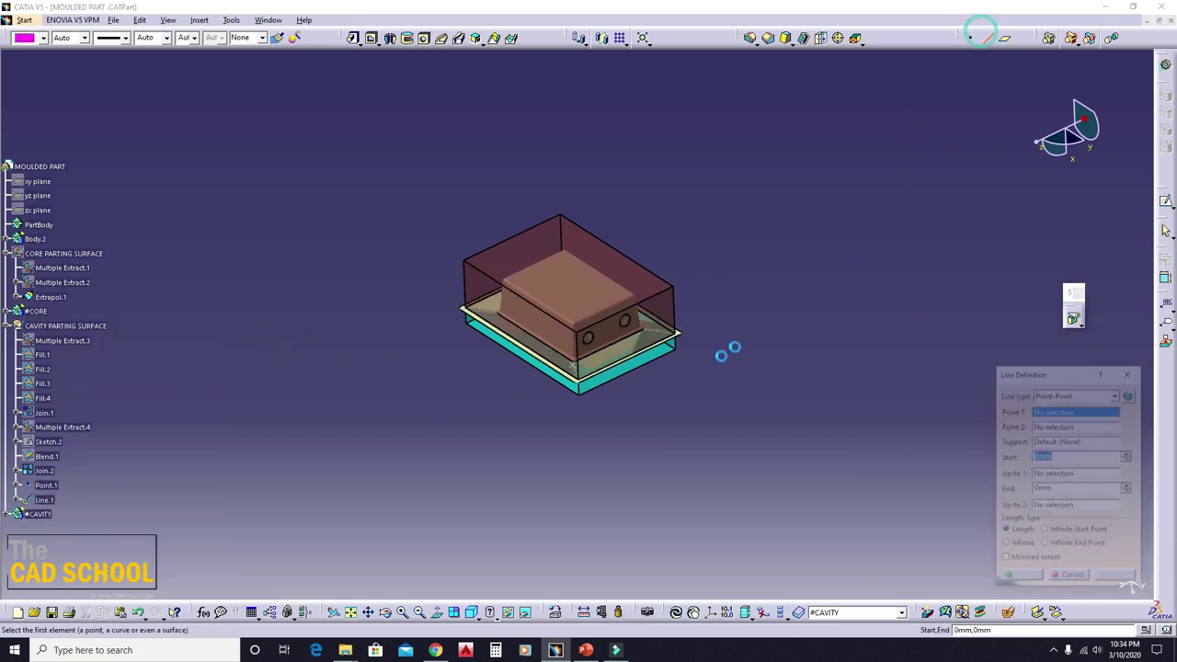
{"action": "key", "text": "Escape"}
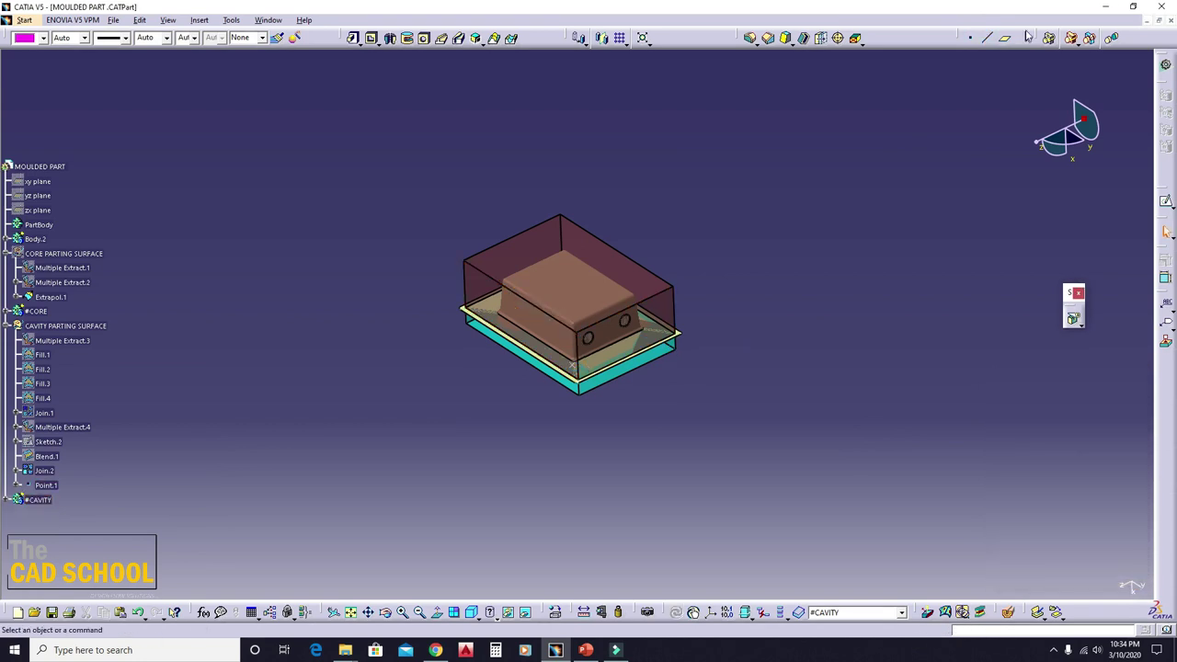
{"action": "left_click", "coordinate": [991, 37]}
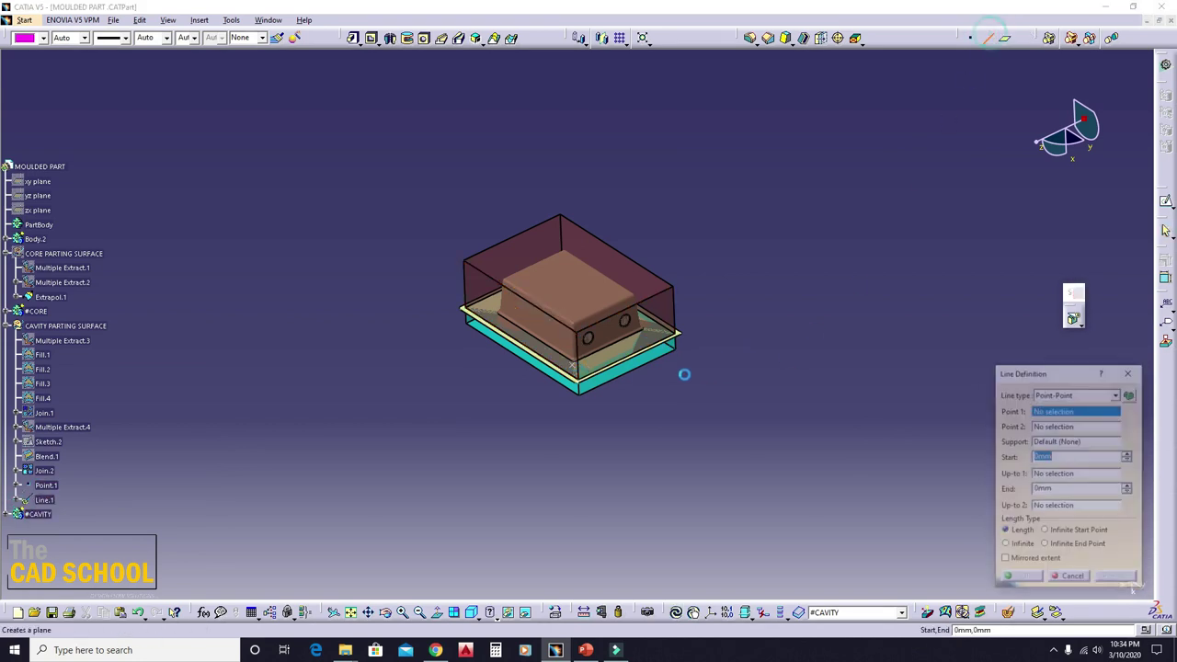
{"action": "left_click", "coordinate": [573, 368]}
{"action": "left_click", "coordinate": [565, 269]}
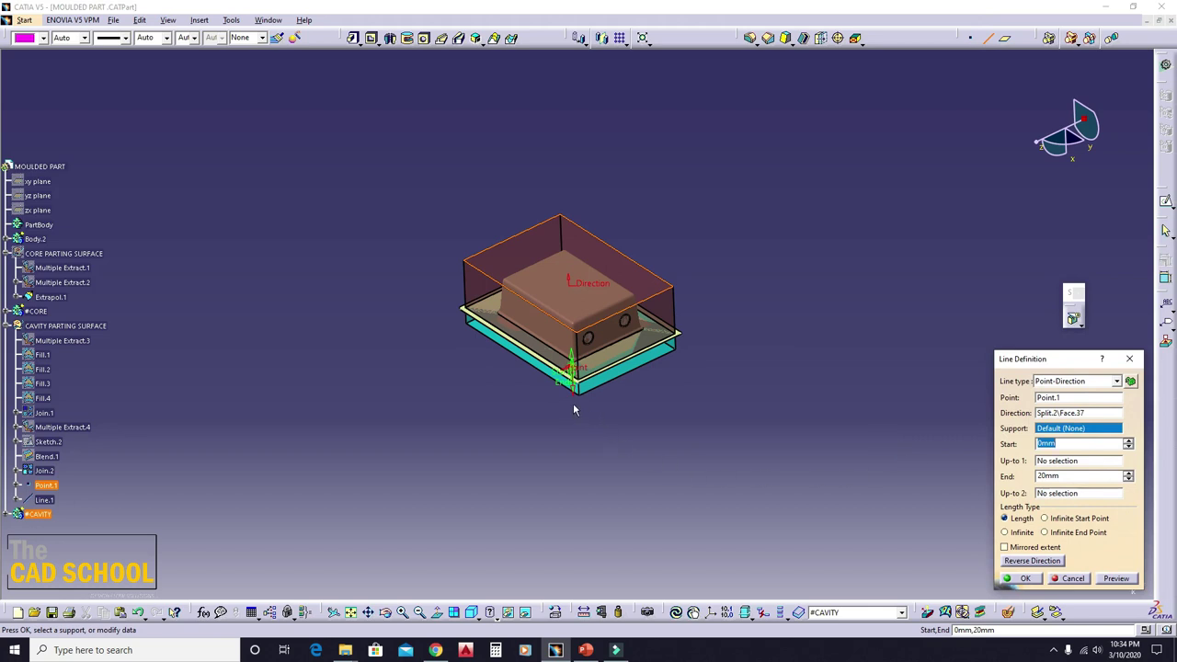
{"action": "left_click_drag", "start_coordinate": [563, 377], "coordinate": [569, 455]}
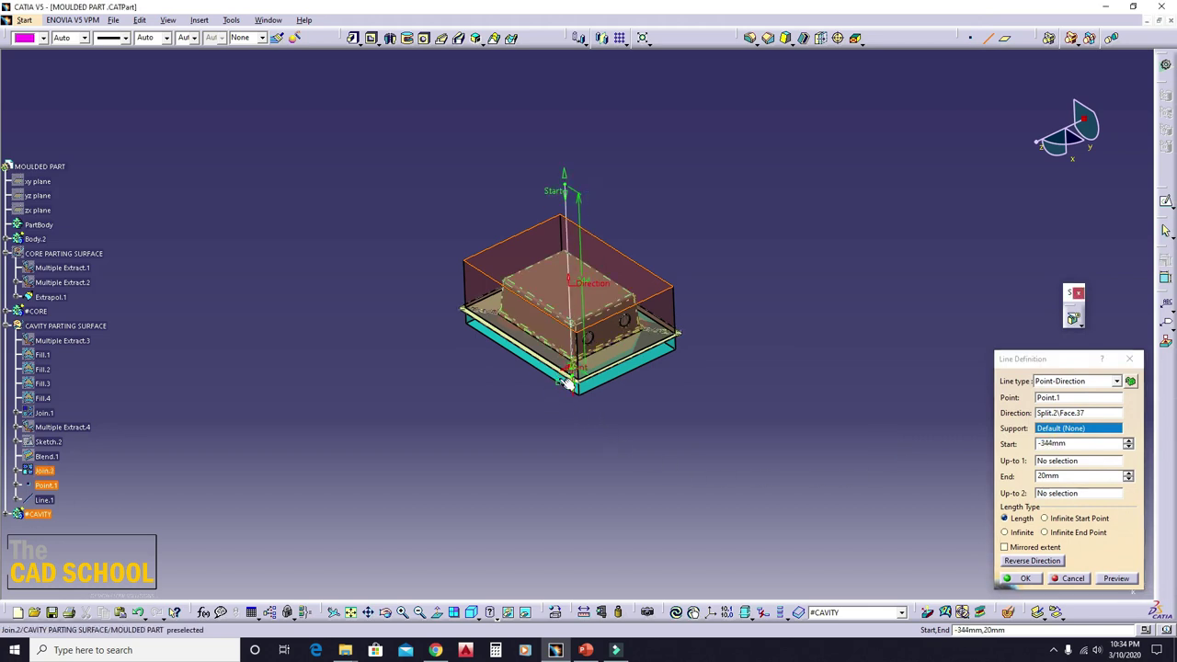
{"action": "left_click", "coordinate": [1023, 578]}
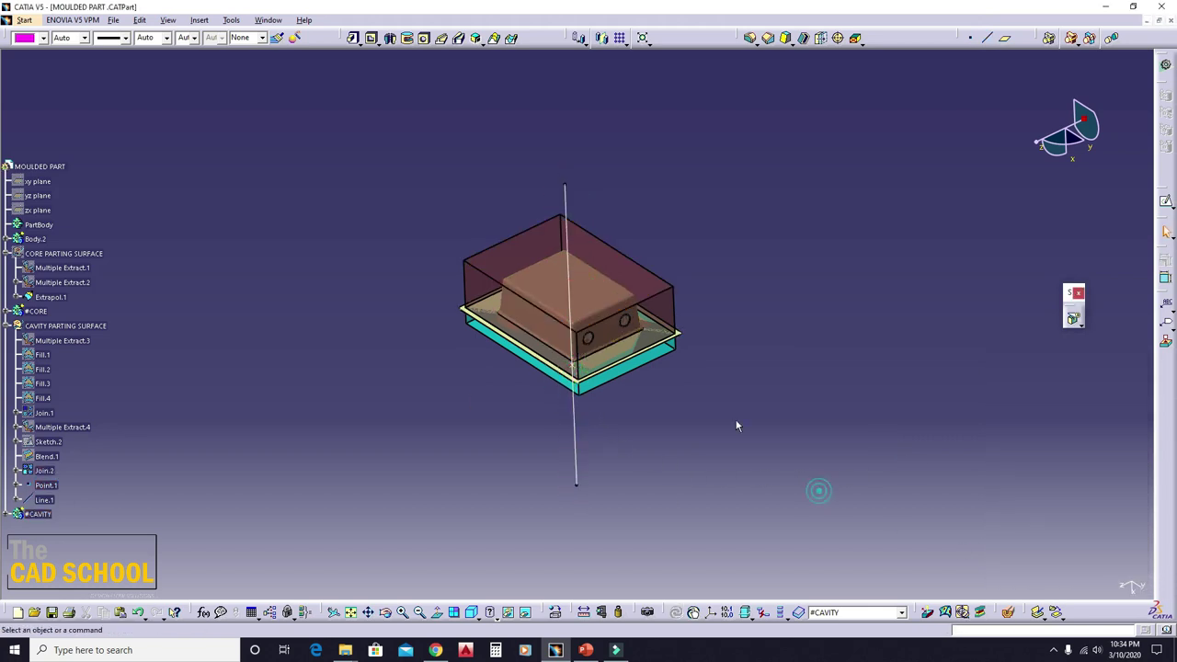
- Hide the Join.2 surface while keeping the cavity parting surface shown
{"action": "left_click", "coordinate": [598, 436]}
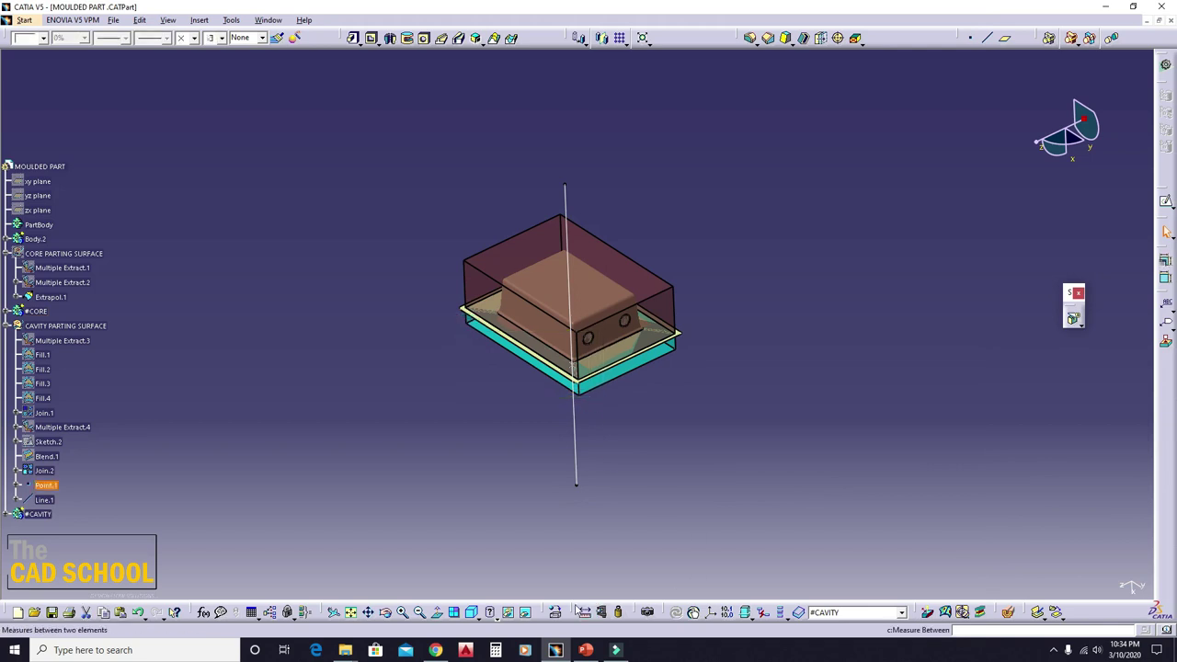
{"action": "left_click", "coordinate": [518, 533]}
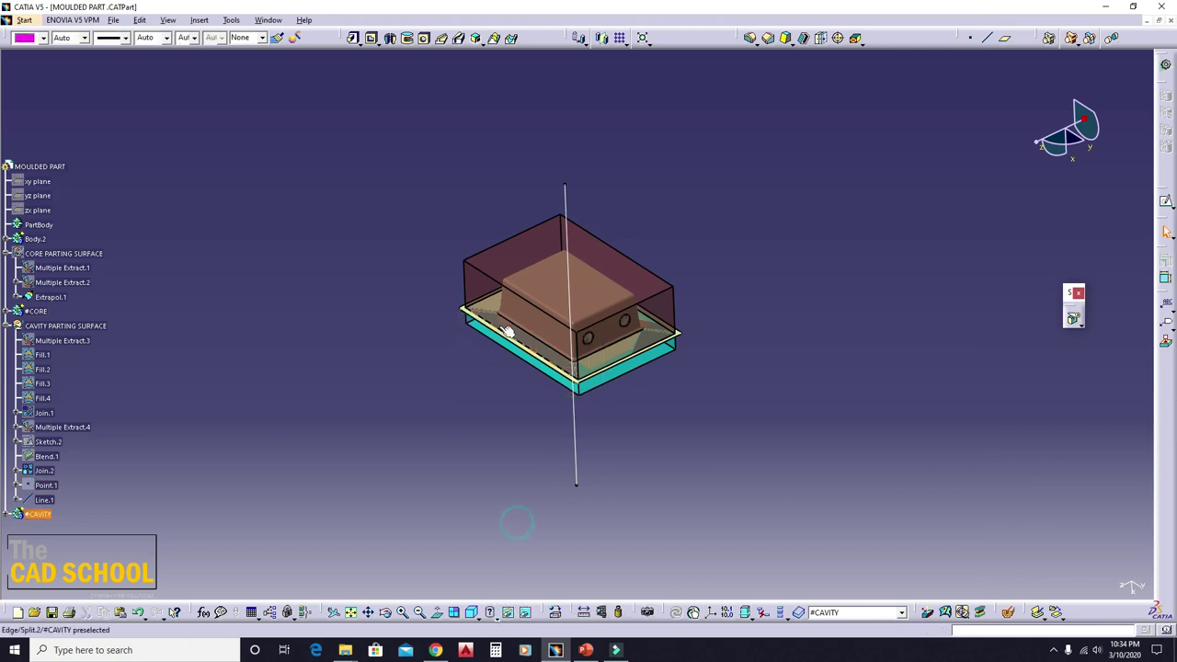
{"action": "right_click", "coordinate": [83, 327]}
{"action": "left_click", "coordinate": [110, 362]}
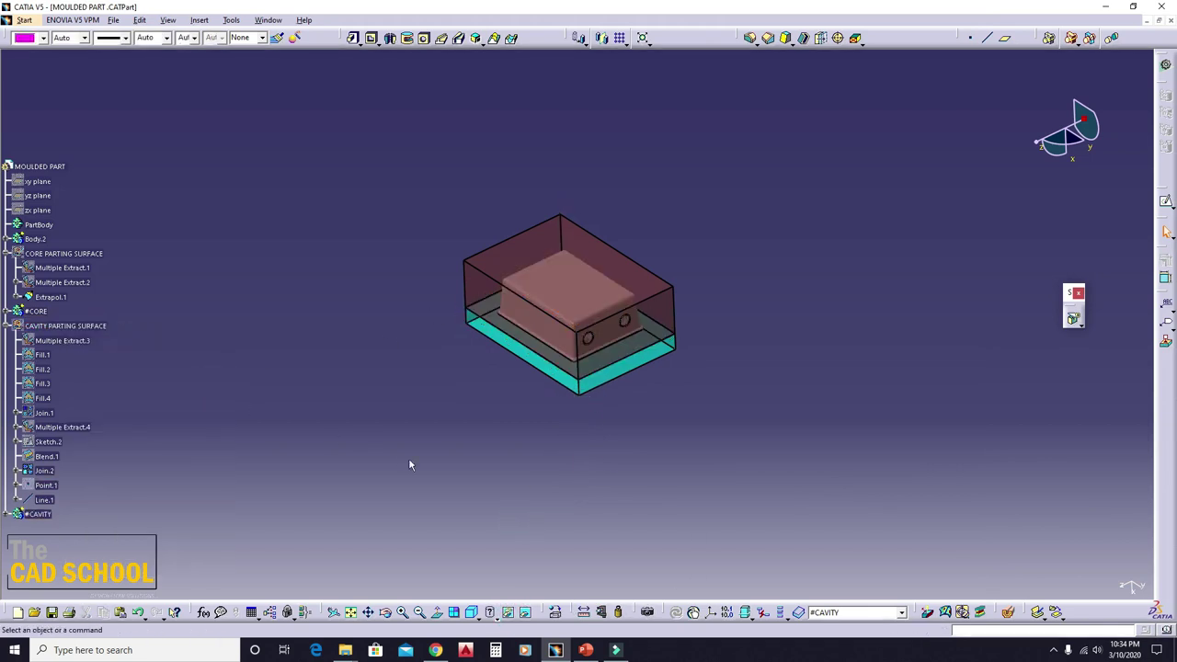
{"action": "key", "text": "ctrl+z"}
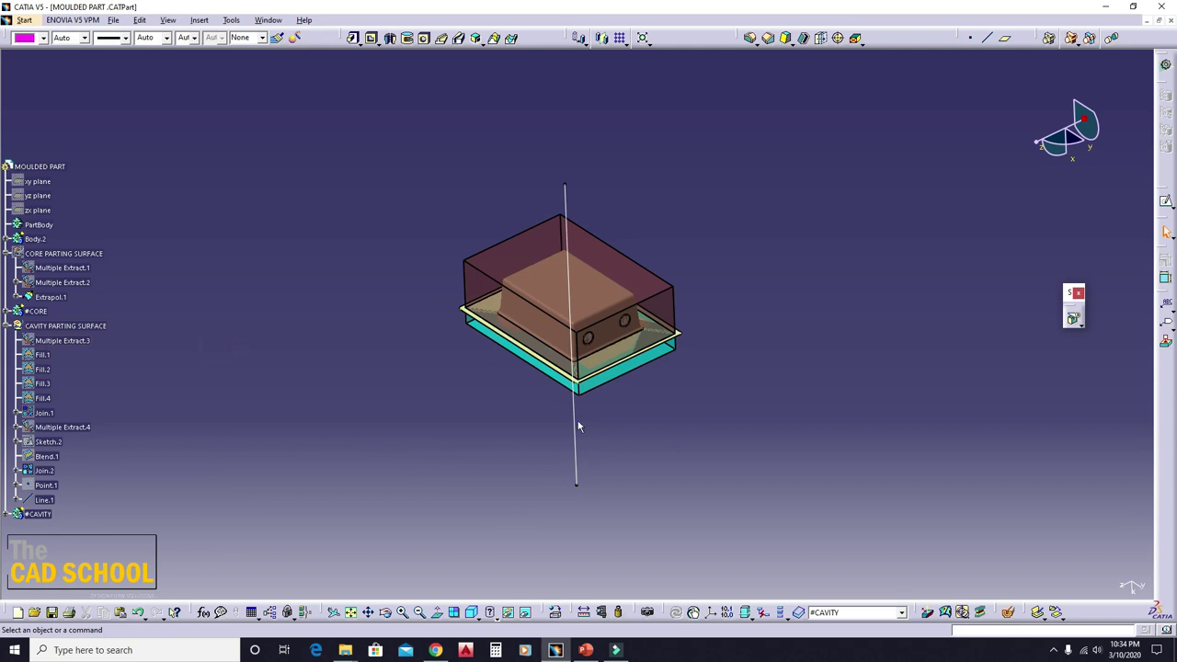
{"action": "mouse_move", "coordinate": [578, 425]}
{"action": "middle_mouse_down"}
{"action": "mouse_move", "coordinate": [620, 410]}
{"action": "mouse_move", "coordinate": [588, 421]}
{"action": "middle_mouse_up"}
{"action": "right_click", "coordinate": [467, 325]}
{"action": "left_click", "coordinate": [526, 361]}
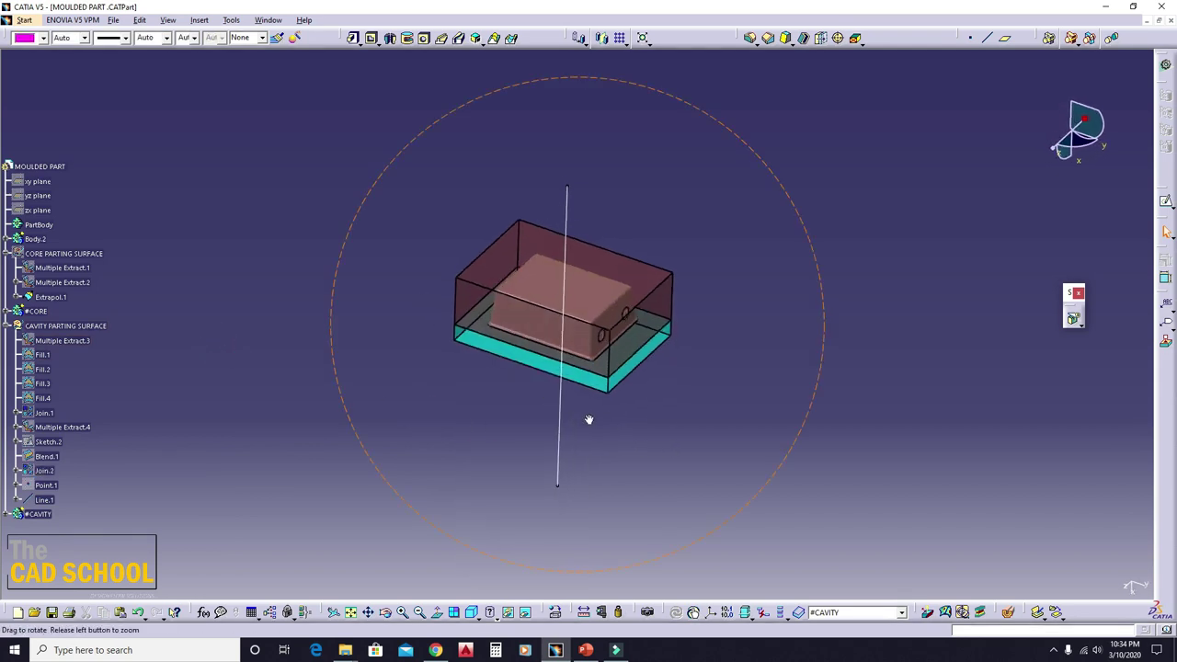
- Style Line.1 magenta with a thicker weight and dashed linetype
{"action": "left_click", "coordinate": [565, 203]}
{"action": "left_click", "coordinate": [31, 36]}
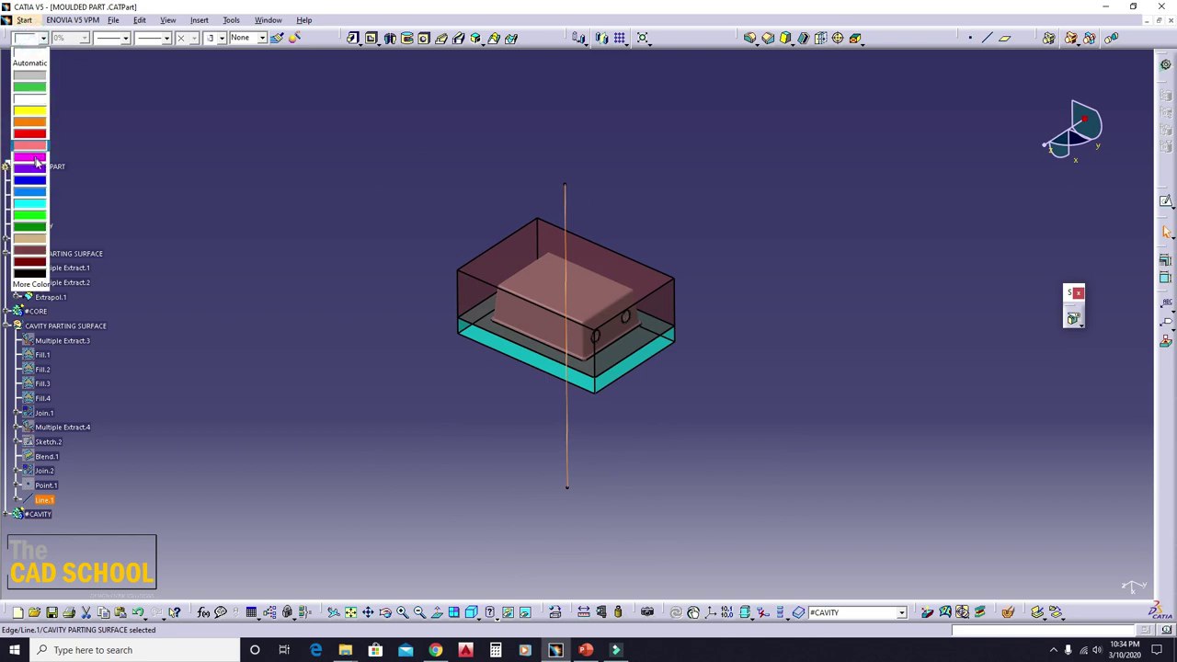
{"action": "left_click", "coordinate": [33, 159]}
{"action": "left_click", "coordinate": [125, 38]}
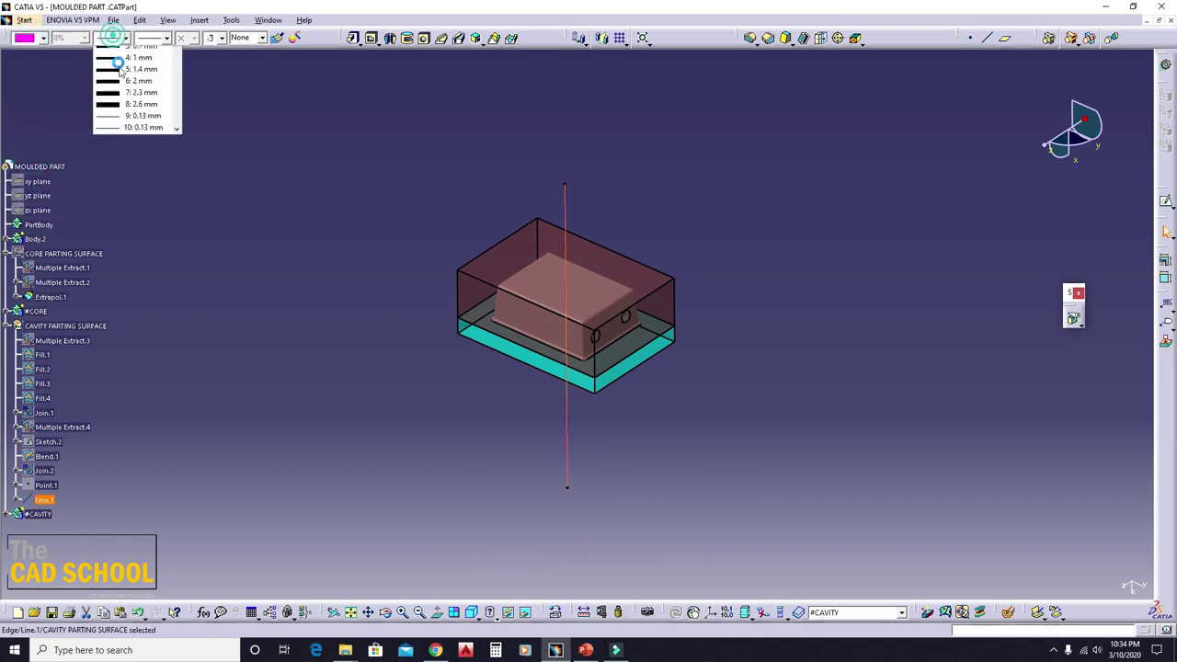
{"action": "left_click", "coordinate": [120, 90]}
{"action": "left_click", "coordinate": [152, 38]}
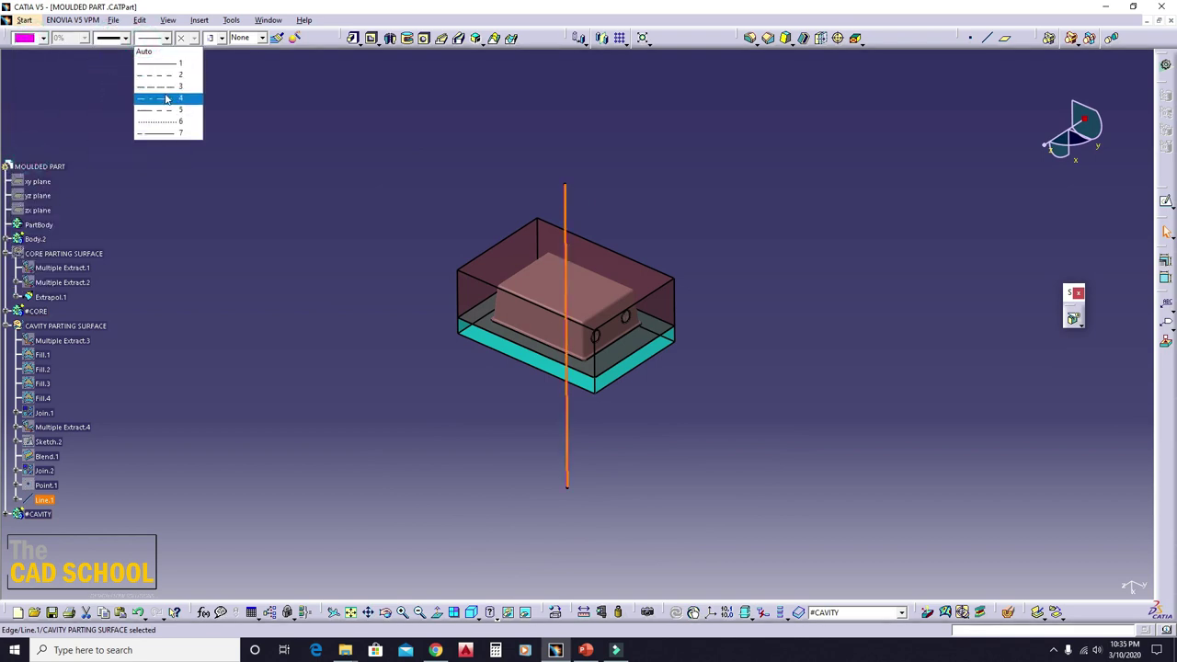
{"action": "left_click", "coordinate": [166, 79]}
{"action": "mouse_move", "coordinate": [569, 347]}
{"action": "middle_mouse_down"}
{"action": "mouse_move", "coordinate": [536, 337]}
{"action": "mouse_move", "coordinate": [565, 294]}
{"action": "middle_mouse_up"}
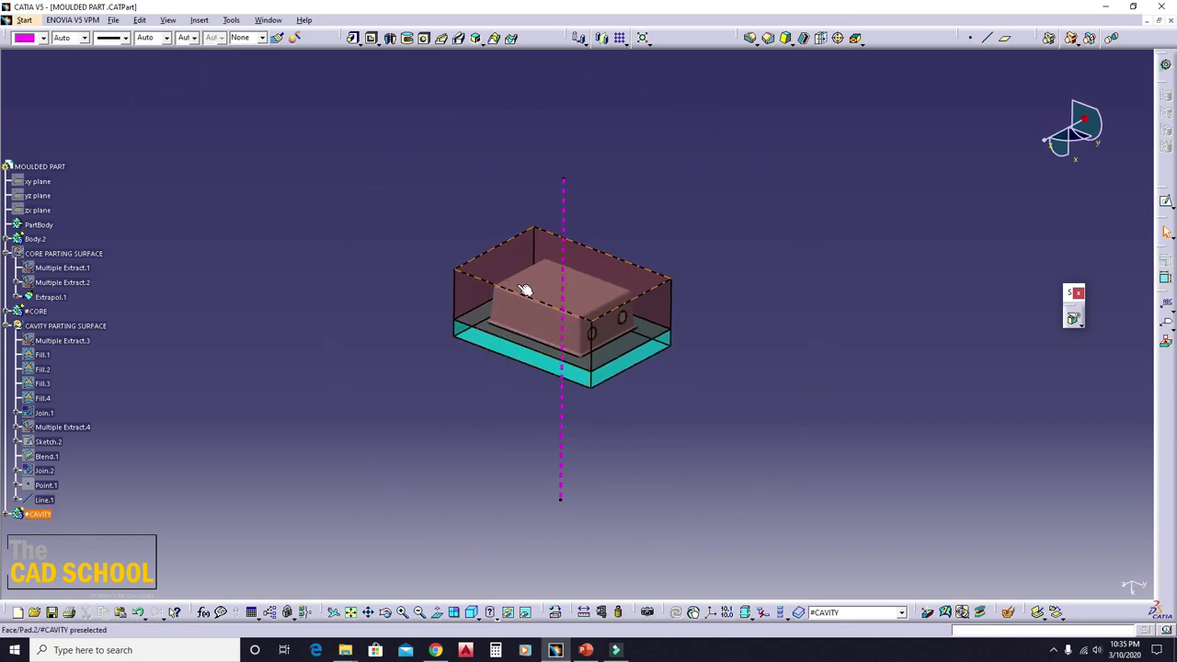
- Make CAVITY the work object and translate it -246 mm along Line.1 above the part
{"action": "right_click", "coordinate": [33, 514]}
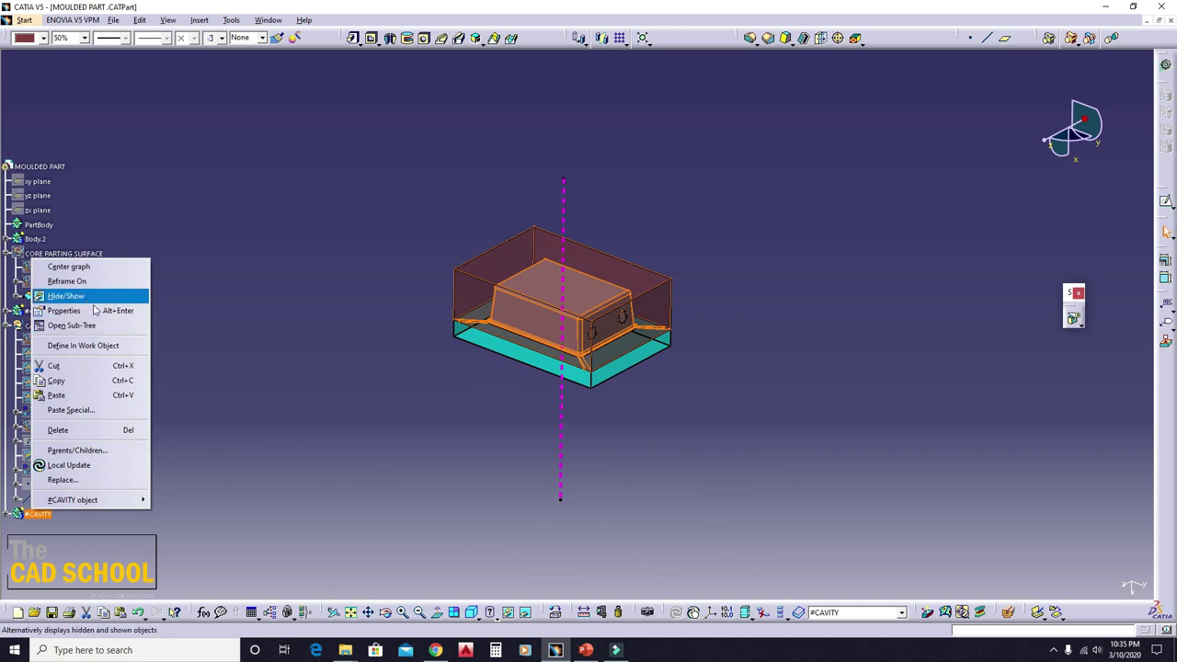
{"action": "left_click", "coordinate": [95, 346]}
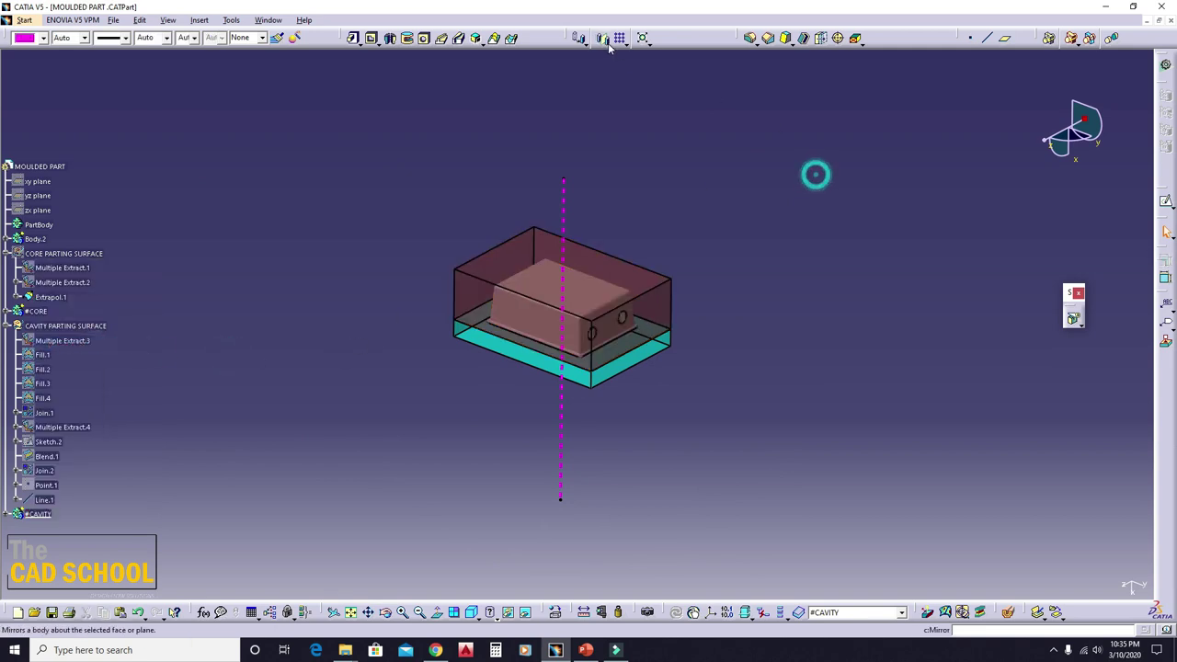
{"action": "left_click", "coordinate": [578, 37]}
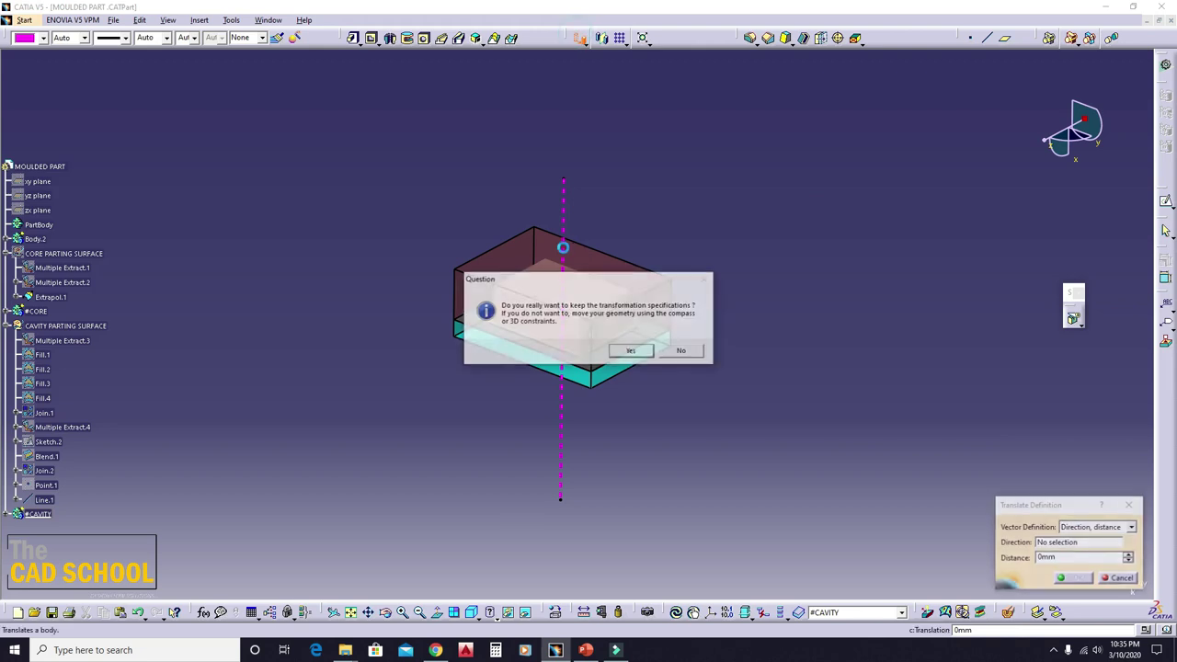
{"action": "left_click", "coordinate": [639, 355]}
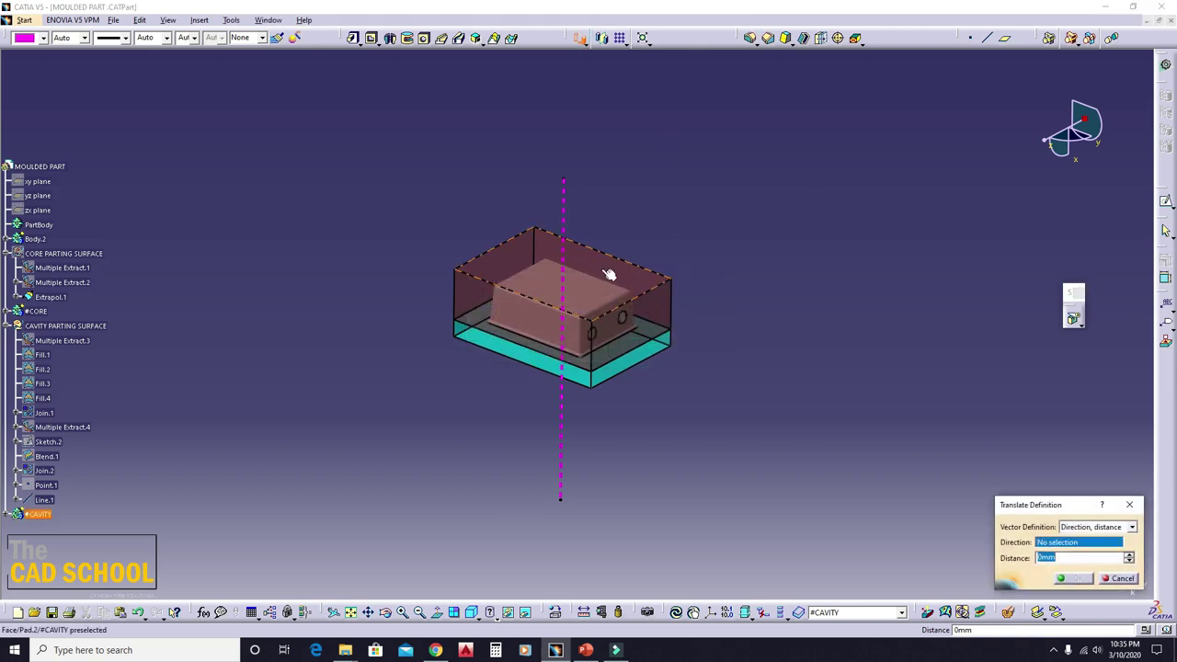
{"action": "left_click", "coordinate": [571, 259]}
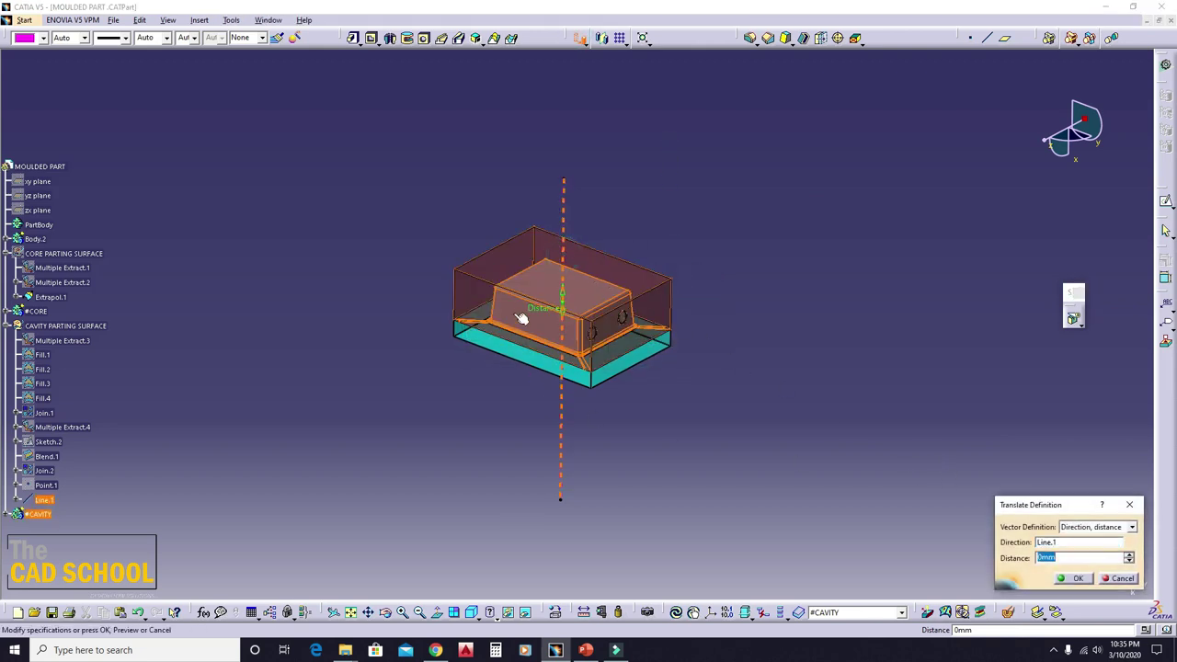
{"action": "left_click_drag", "start_coordinate": [552, 313], "coordinate": [577, 170]}
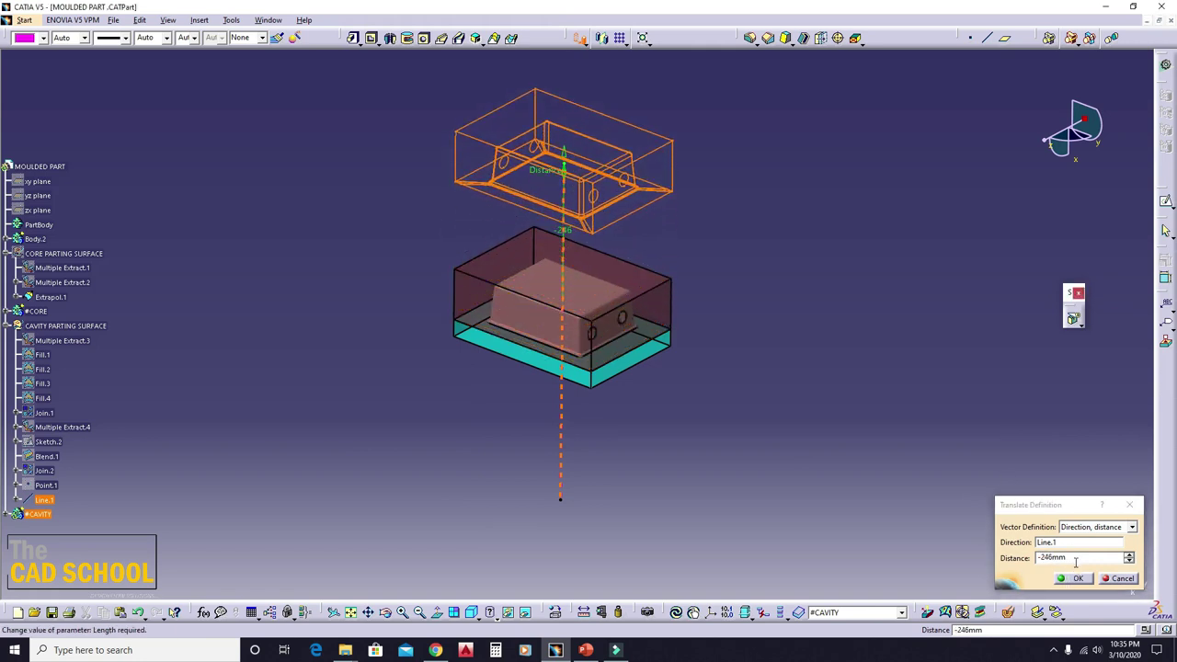
{"action": "left_click", "coordinate": [1076, 577]}
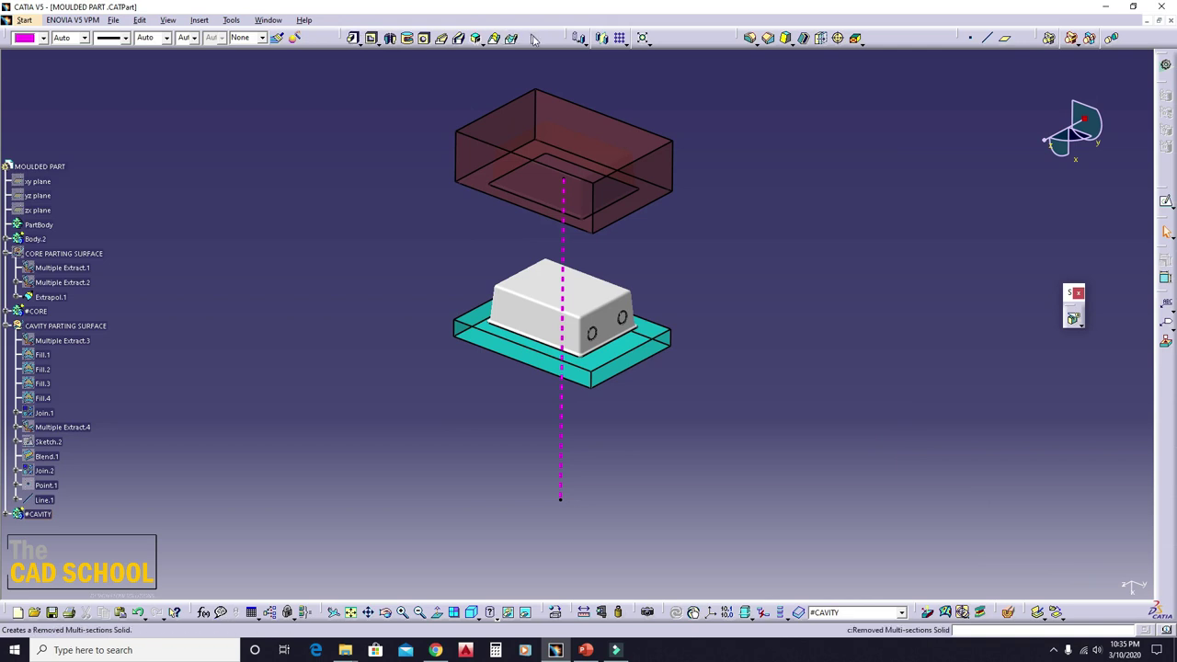
- Make CORE the work object and translate it 188 mm down Line.1 below the part
{"action": "left_click", "coordinate": [37, 313]}
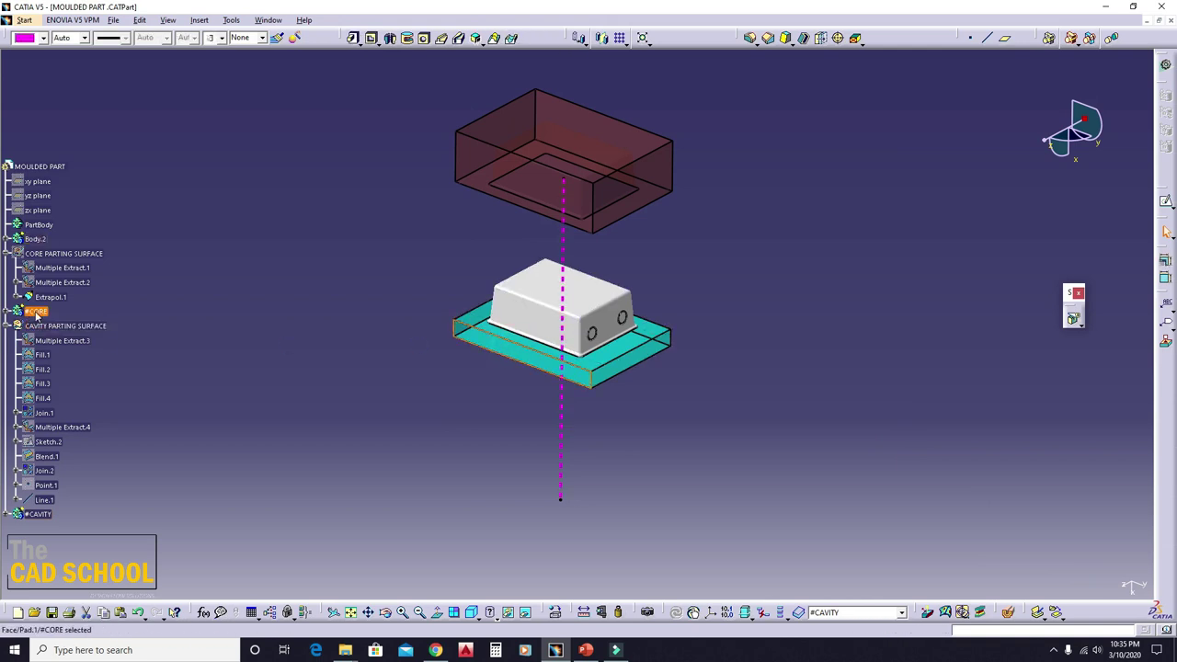
{"action": "right_click", "coordinate": [36, 312]}
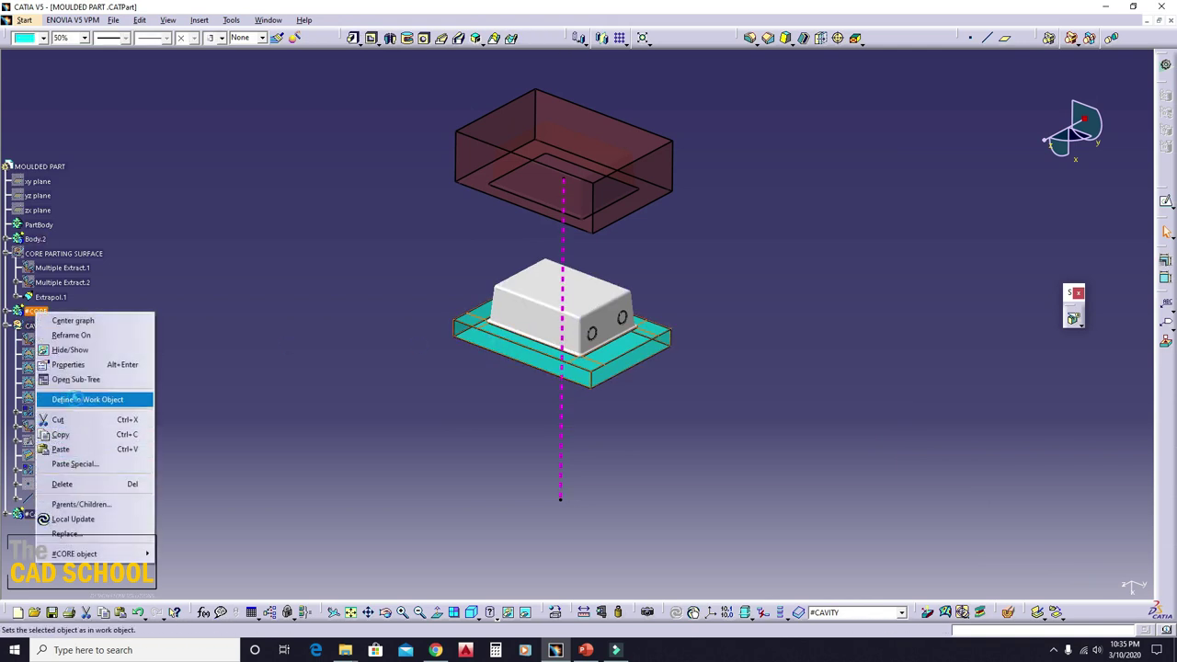
{"action": "left_click", "coordinate": [87, 400]}
{"action": "left_click", "coordinate": [382, 208]}
{"action": "left_click", "coordinate": [579, 38]}
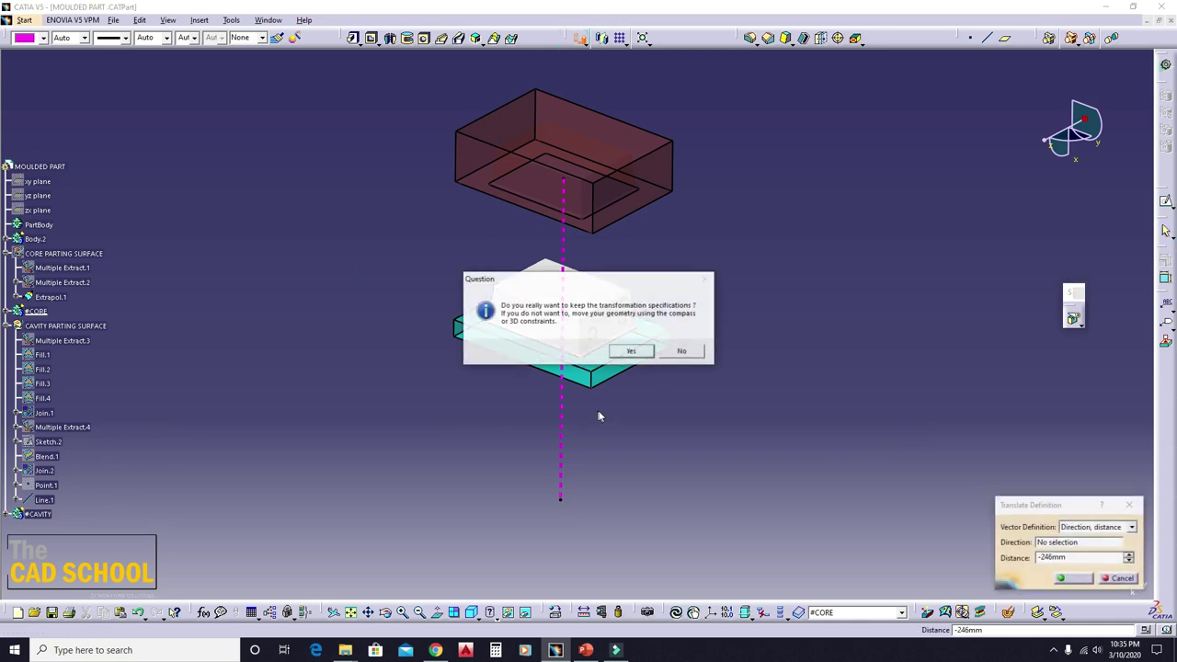
{"action": "left_click", "coordinate": [638, 349]}
{"action": "left_click", "coordinate": [560, 399]}
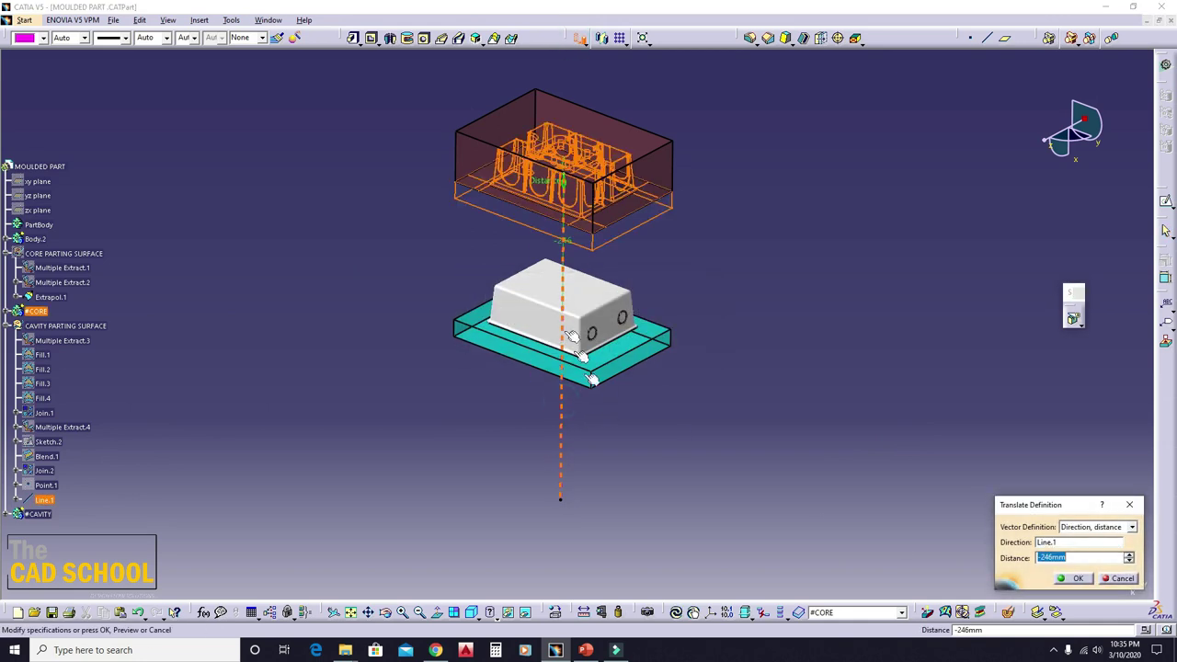
{"action": "left_click_drag", "start_coordinate": [556, 193], "coordinate": [593, 442]}
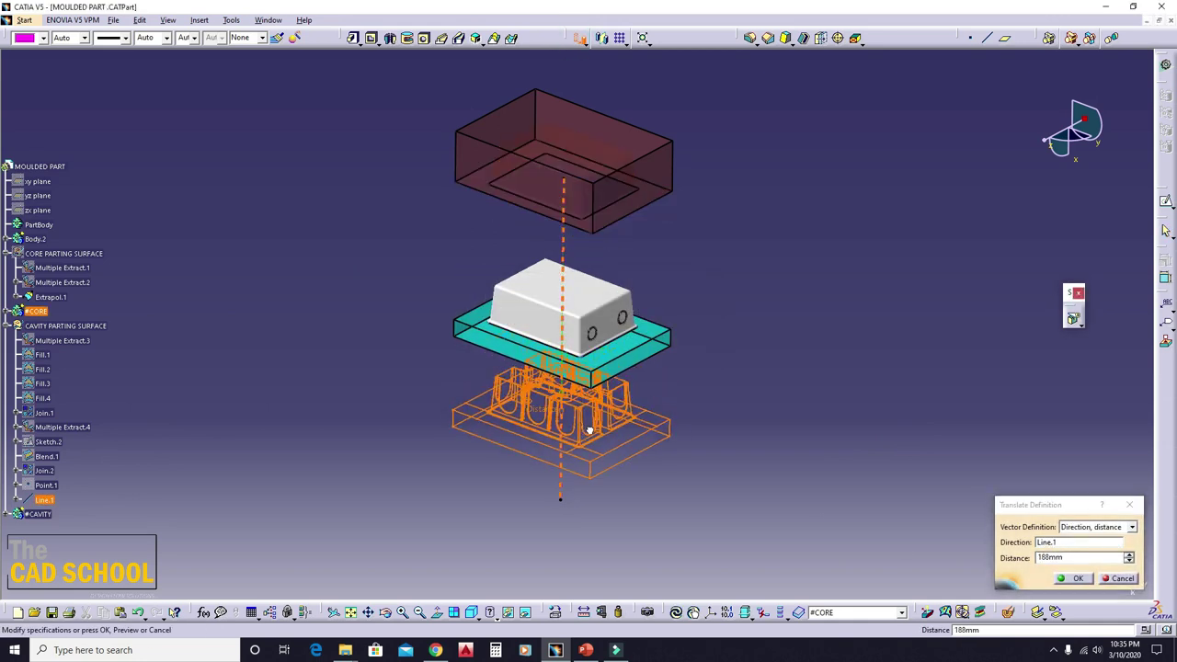
{"action": "left_click", "coordinate": [1076, 579]}
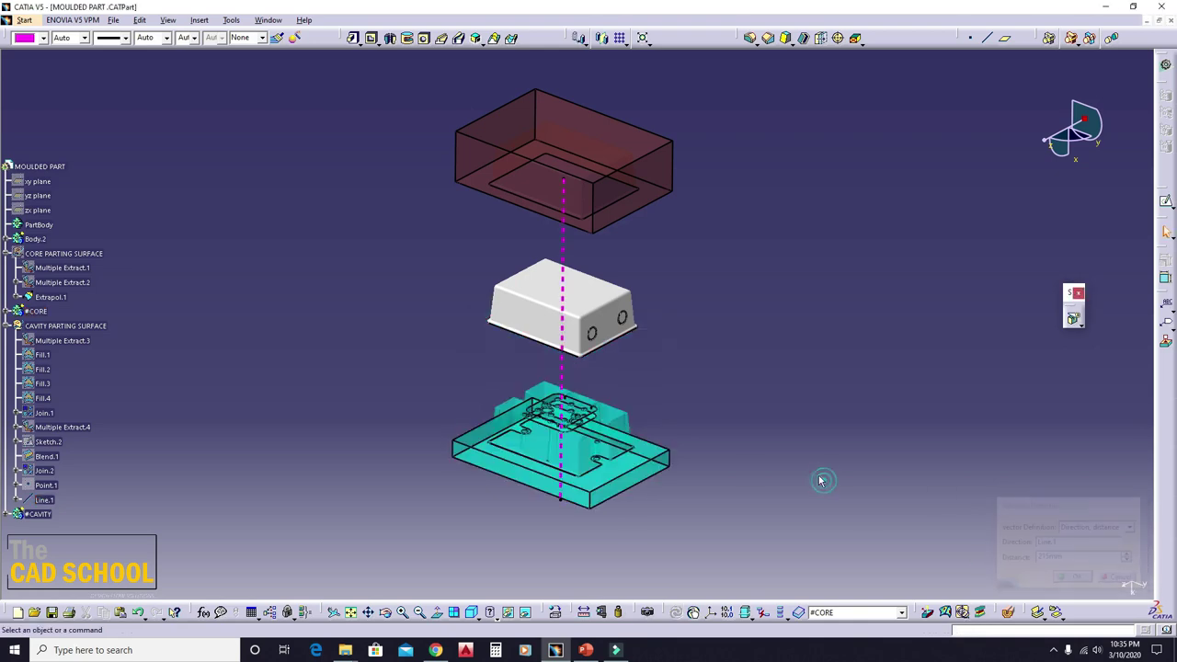
{"action": "mouse_move", "coordinate": [690, 370]}
{"action": "middle_mouse_down"}
{"action": "mouse_move", "coordinate": [582, 194]}
{"action": "mouse_move", "coordinate": [678, 407]}
{"action": "mouse_move", "coordinate": [662, 428]}
{"action": "mouse_move", "coordinate": [553, 370]}
{"action": "mouse_move", "coordinate": [653, 404]}
{"action": "middle_mouse_up"}
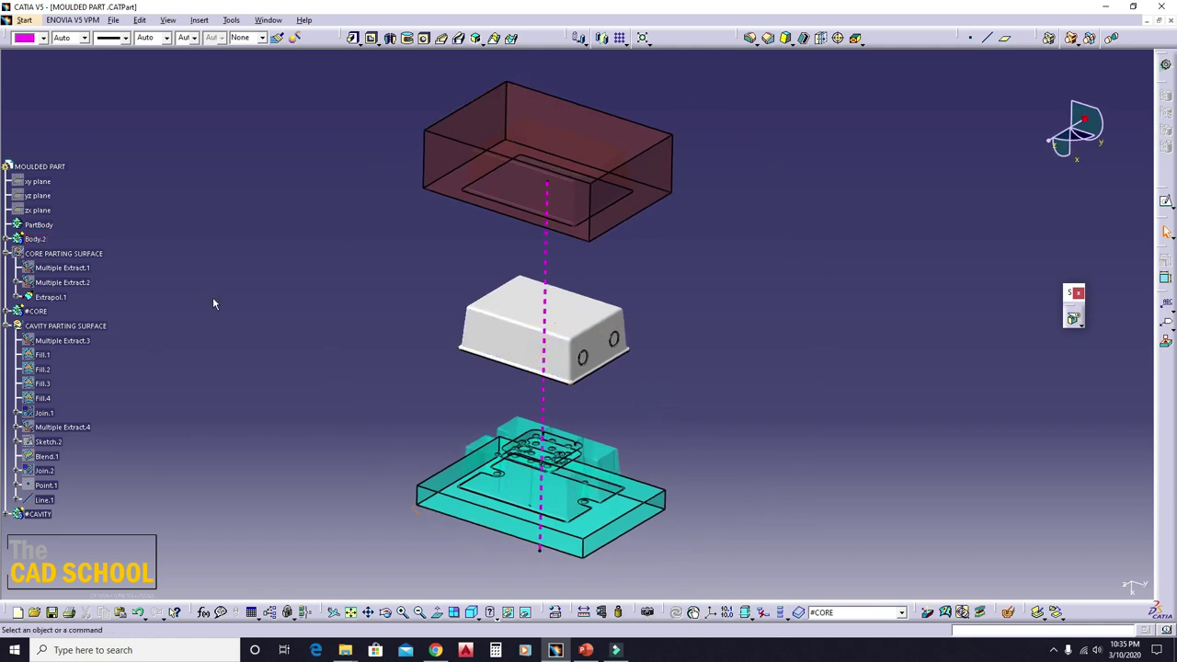
{"action": "mouse_move", "coordinate": [452, 394]}
{"action": "middle_mouse_down"}
{"action": "mouse_move", "coordinate": [473, 380]}
{"action": "mouse_move", "coordinate": [460, 388]}
{"action": "middle_mouse_up"}
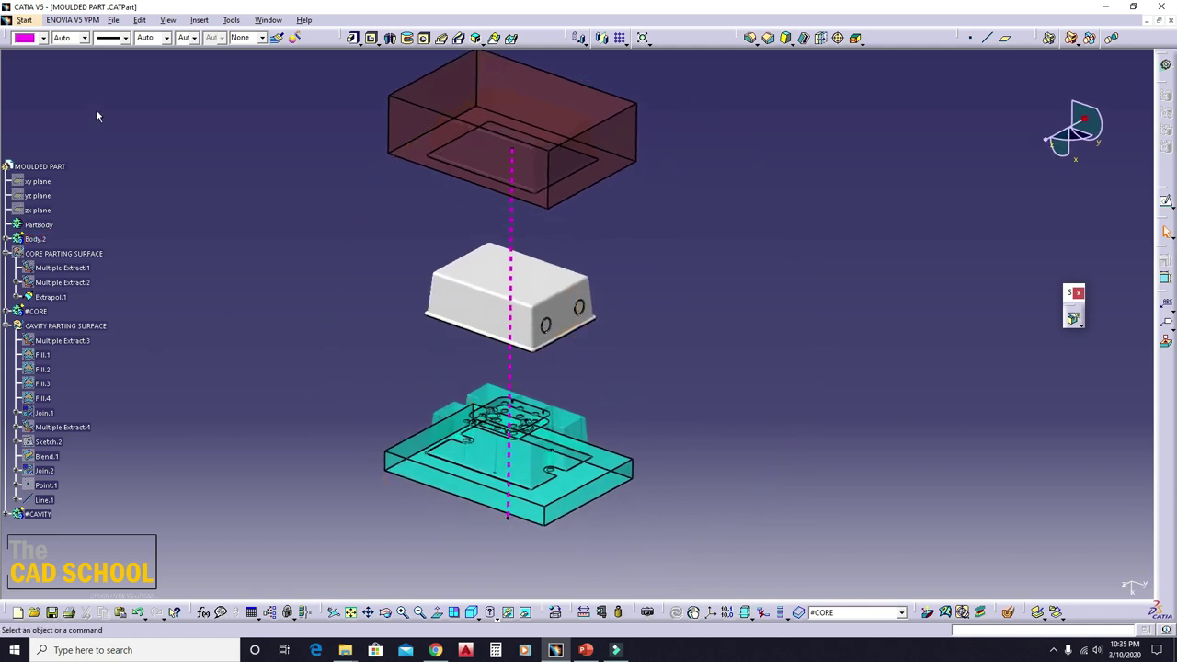
- Run a draft analysis on the core with smooth shaded colours and a set pull direction
{"action": "mouse_move", "coordinate": [779, 483]}
{"action": "middle_mouse_down"}
{"action": "mouse_move", "coordinate": [795, 444]}
{"action": "mouse_move", "coordinate": [723, 499]}
{"action": "middle_mouse_up"}
{"action": "left_click", "coordinate": [929, 614]}
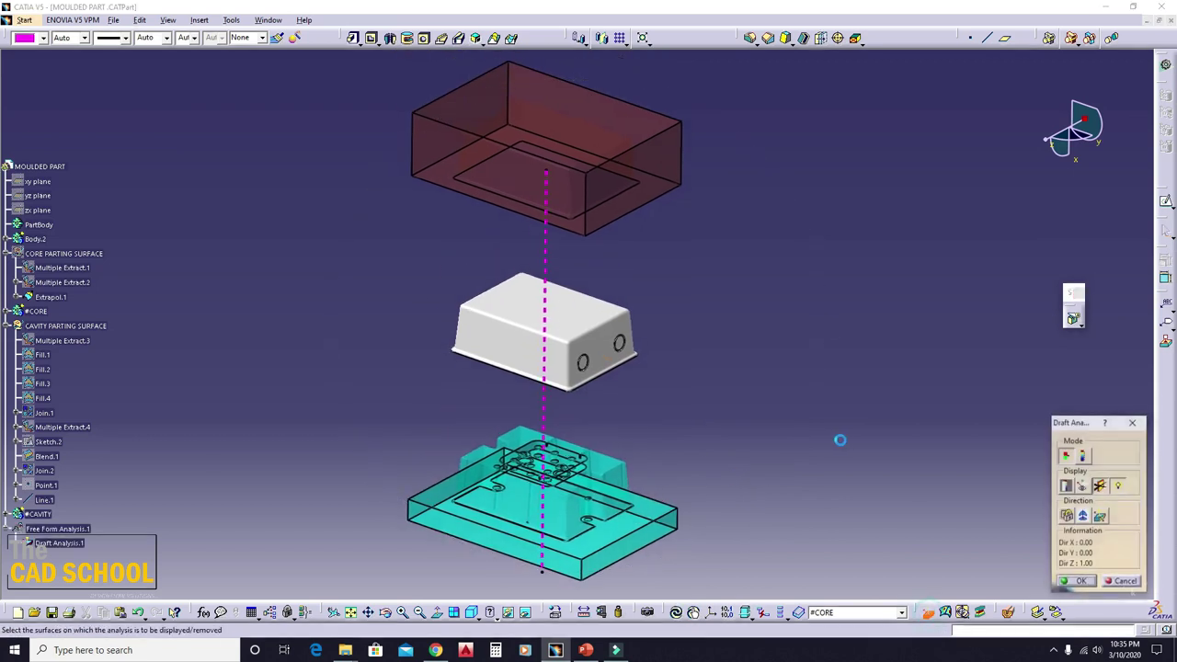
{"action": "left_click", "coordinate": [607, 470]}
{"action": "mouse_move", "coordinate": [693, 488]}
{"action": "middle_mouse_down"}
{"action": "mouse_move", "coordinate": [726, 395]}
{"action": "mouse_move", "coordinate": [694, 409]}
{"action": "mouse_move", "coordinate": [830, 369]}
{"action": "middle_mouse_up"}
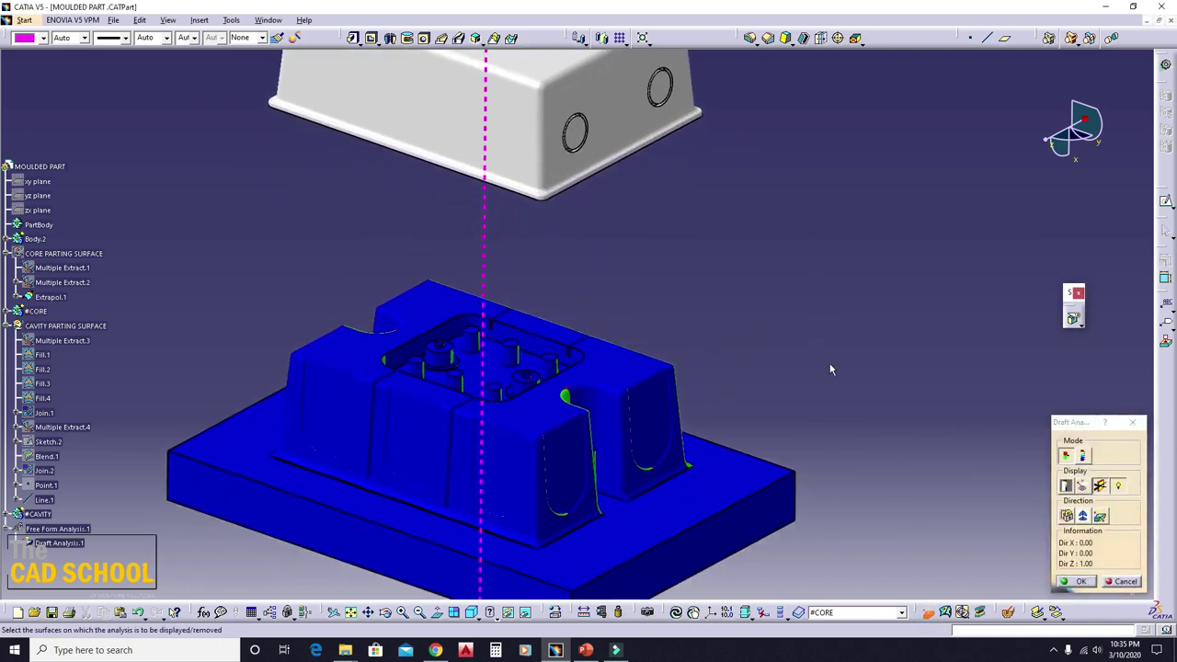
{"action": "left_click", "coordinate": [1120, 489]}
{"action": "left_click", "coordinate": [1120, 487]}
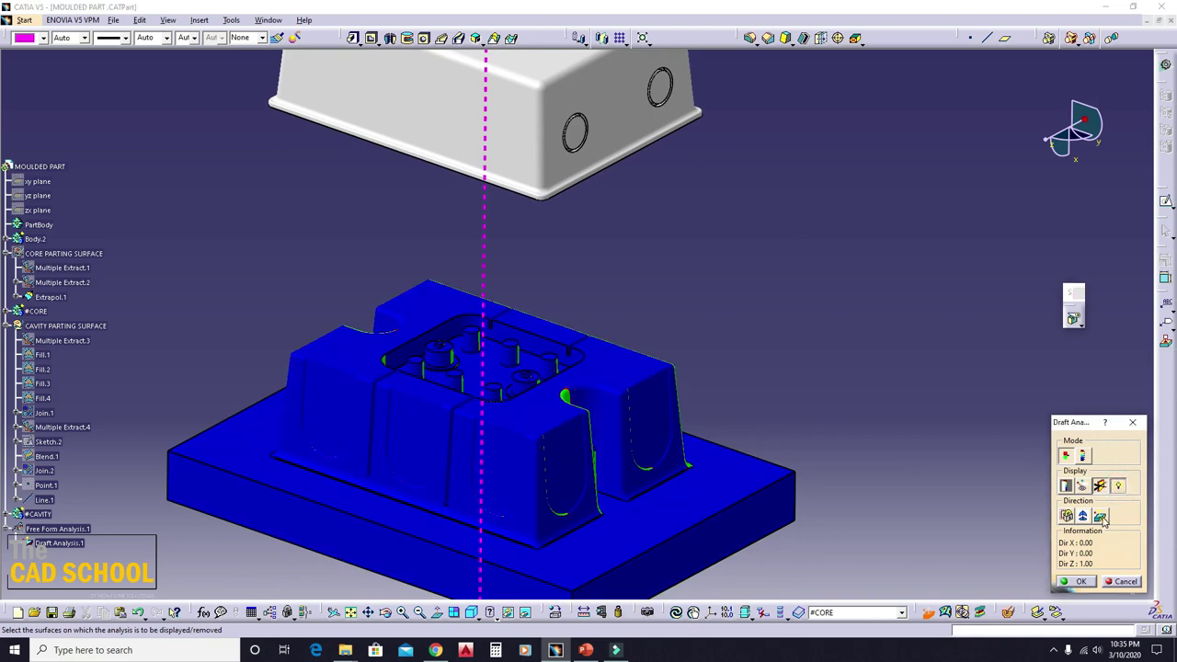
{"action": "left_click", "coordinate": [1101, 517]}
{"action": "mouse_move", "coordinate": [644, 432]}
{"action": "middle_mouse_down"}
{"action": "mouse_move", "coordinate": [634, 422]}
{"action": "mouse_move", "coordinate": [714, 399]}
{"action": "mouse_move", "coordinate": [721, 354]}
{"action": "mouse_move", "coordinate": [639, 399]}
{"action": "mouse_move", "coordinate": [709, 297]}
{"action": "mouse_move", "coordinate": [778, 297]}
{"action": "mouse_move", "coordinate": [723, 389]}
{"action": "mouse_move", "coordinate": [671, 390]}
{"action": "mouse_move", "coordinate": [612, 441]}
{"action": "mouse_move", "coordinate": [678, 429]}
{"action": "mouse_move", "coordinate": [719, 452]}
{"action": "middle_mouse_up"}
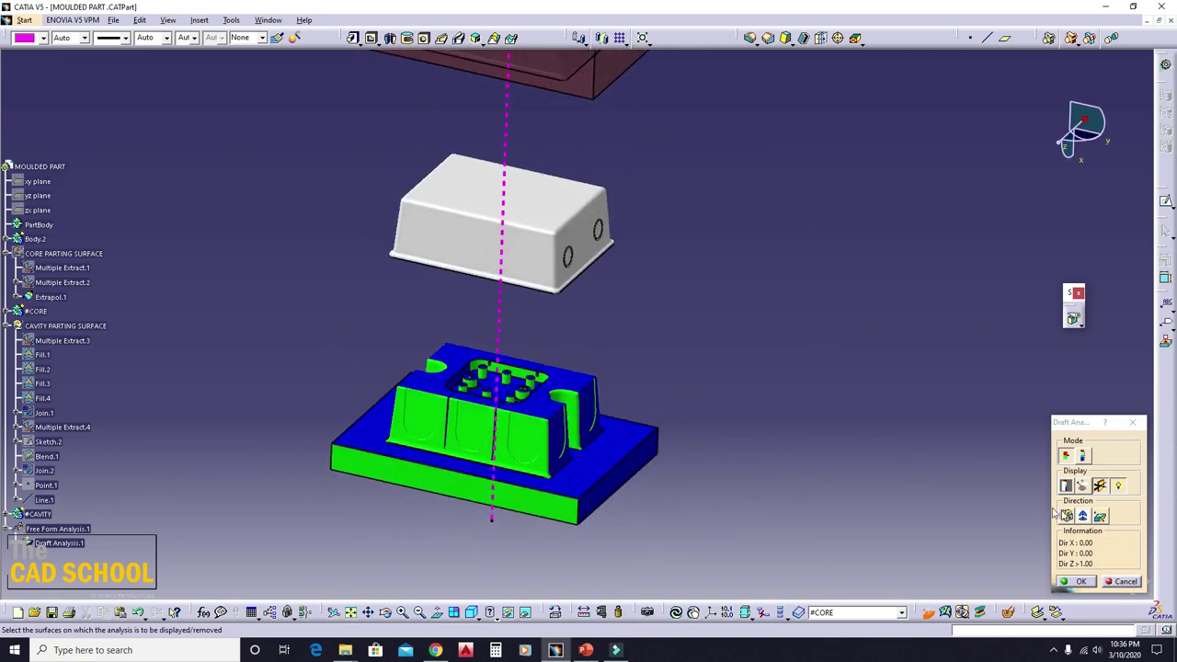
- Add the cavity to the draft analysis and flip the pull direction to inspect both sides
{"action": "mouse_move", "coordinate": [529, 256]}
{"action": "middle_mouse_down"}
{"action": "mouse_move", "coordinate": [539, 359]}
{"action": "mouse_move", "coordinate": [570, 340]}
{"action": "mouse_move", "coordinate": [536, 329]}
{"action": "mouse_move", "coordinate": [599, 352]}
{"action": "mouse_move", "coordinate": [604, 397]}
{"action": "mouse_move", "coordinate": [530, 394]}
{"action": "mouse_move", "coordinate": [579, 408]}
{"action": "mouse_move", "coordinate": [778, 368]}
{"action": "mouse_move", "coordinate": [560, 399]}
{"action": "mouse_move", "coordinate": [446, 389]}
{"action": "mouse_move", "coordinate": [438, 371]}
{"action": "mouse_move", "coordinate": [555, 203]}
{"action": "middle_mouse_up"}
{"action": "left_click", "coordinate": [538, 316]}
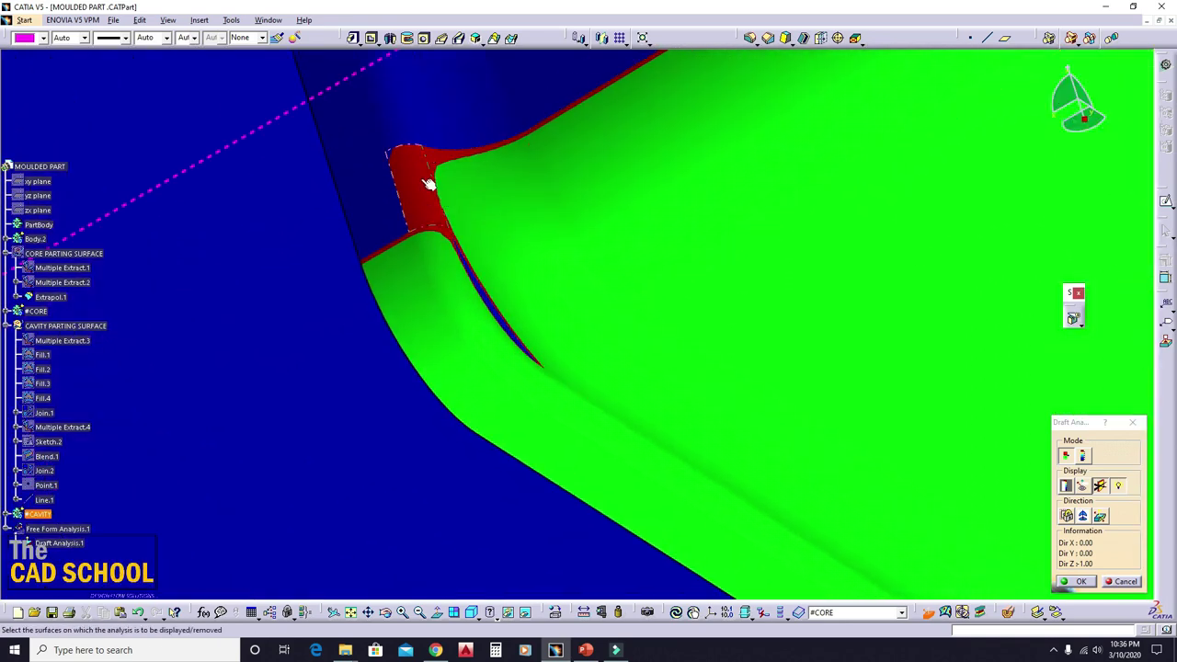
{"action": "mouse_move", "coordinate": [415, 177]}
{"action": "middle_mouse_down"}
{"action": "mouse_move", "coordinate": [473, 241]}
{"action": "mouse_move", "coordinate": [434, 257]}
{"action": "mouse_move", "coordinate": [428, 230]}
{"action": "middle_mouse_up"}
{"action": "middle_click_drag", "start_coordinate": [416, 272], "coordinate": [575, 430]}
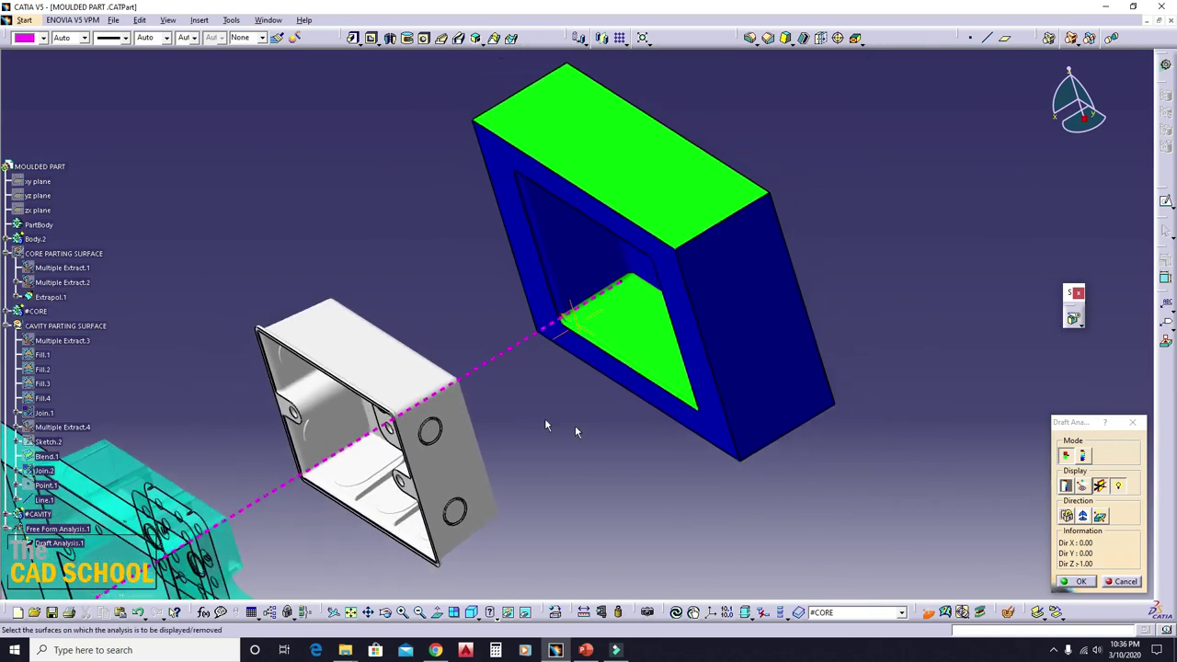
{"action": "left_click", "coordinate": [1101, 518]}
{"action": "left_click", "coordinate": [1101, 517]}
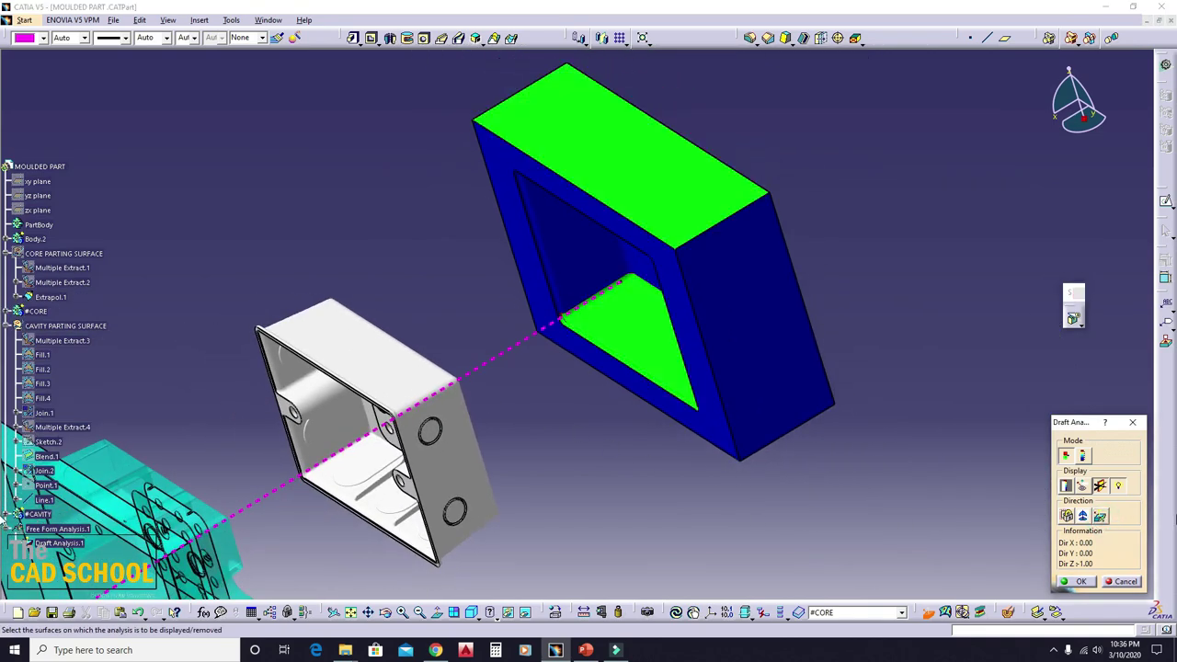
{"action": "left_click", "coordinate": [1085, 519]}
{"action": "mouse_move", "coordinate": [575, 419]}
{"action": "middle_mouse_down"}
{"action": "mouse_move", "coordinate": [683, 249]}
{"action": "mouse_move", "coordinate": [551, 272]}
{"action": "mouse_move", "coordinate": [539, 376]}
{"action": "mouse_move", "coordinate": [573, 310]}
{"action": "mouse_move", "coordinate": [525, 270]}
{"action": "mouse_move", "coordinate": [691, 473]}
{"action": "mouse_move", "coordinate": [447, 282]}
{"action": "mouse_move", "coordinate": [568, 254]}
{"action": "mouse_move", "coordinate": [666, 320]}
{"action": "mouse_move", "coordinate": [468, 341]}
{"action": "mouse_move", "coordinate": [551, 303]}
{"action": "mouse_move", "coordinate": [723, 299]}
{"action": "mouse_move", "coordinate": [743, 285]}
{"action": "mouse_move", "coordinate": [710, 315]}
{"action": "middle_mouse_up"}
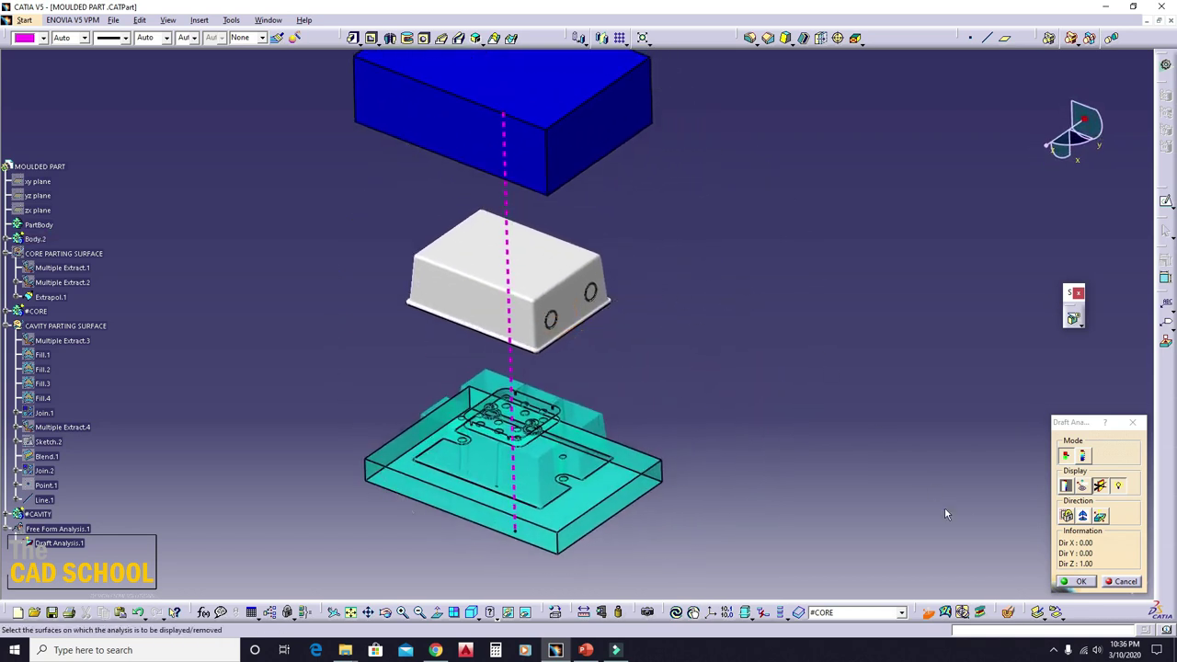
- Close the draft analysis and orbit to review the exploded cavity, part and core stack
{"action": "left_click", "coordinate": [1082, 581]}
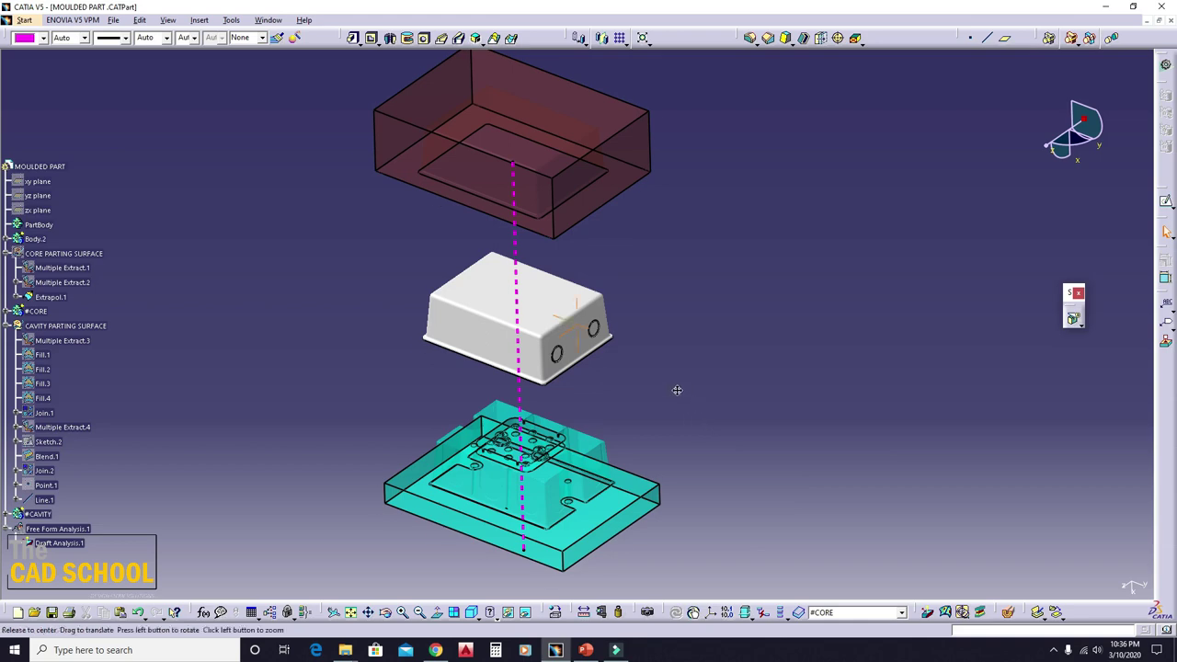
{"action": "mouse_move", "coordinate": [678, 389]}
{"action": "middle_mouse_down"}
{"action": "mouse_move", "coordinate": [550, 386]}
{"action": "mouse_move", "coordinate": [588, 427]}
{"action": "middle_mouse_up"}
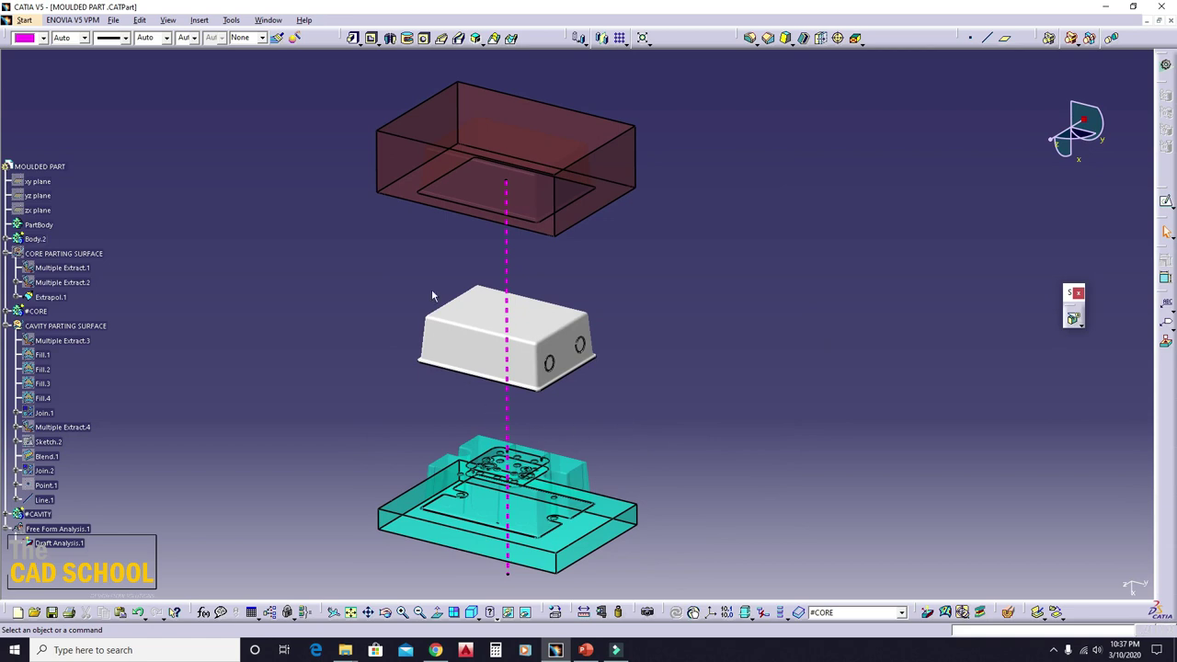
{"action": "middle_click_drag", "start_coordinate": [664, 314], "coordinate": [709, 327]}
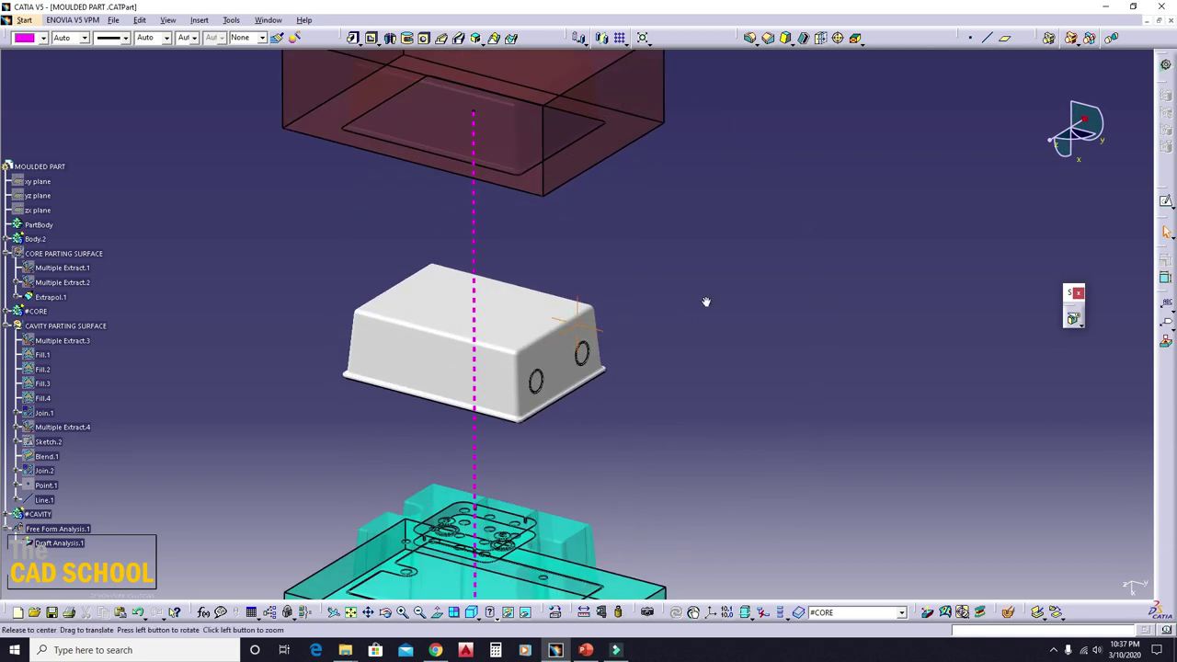